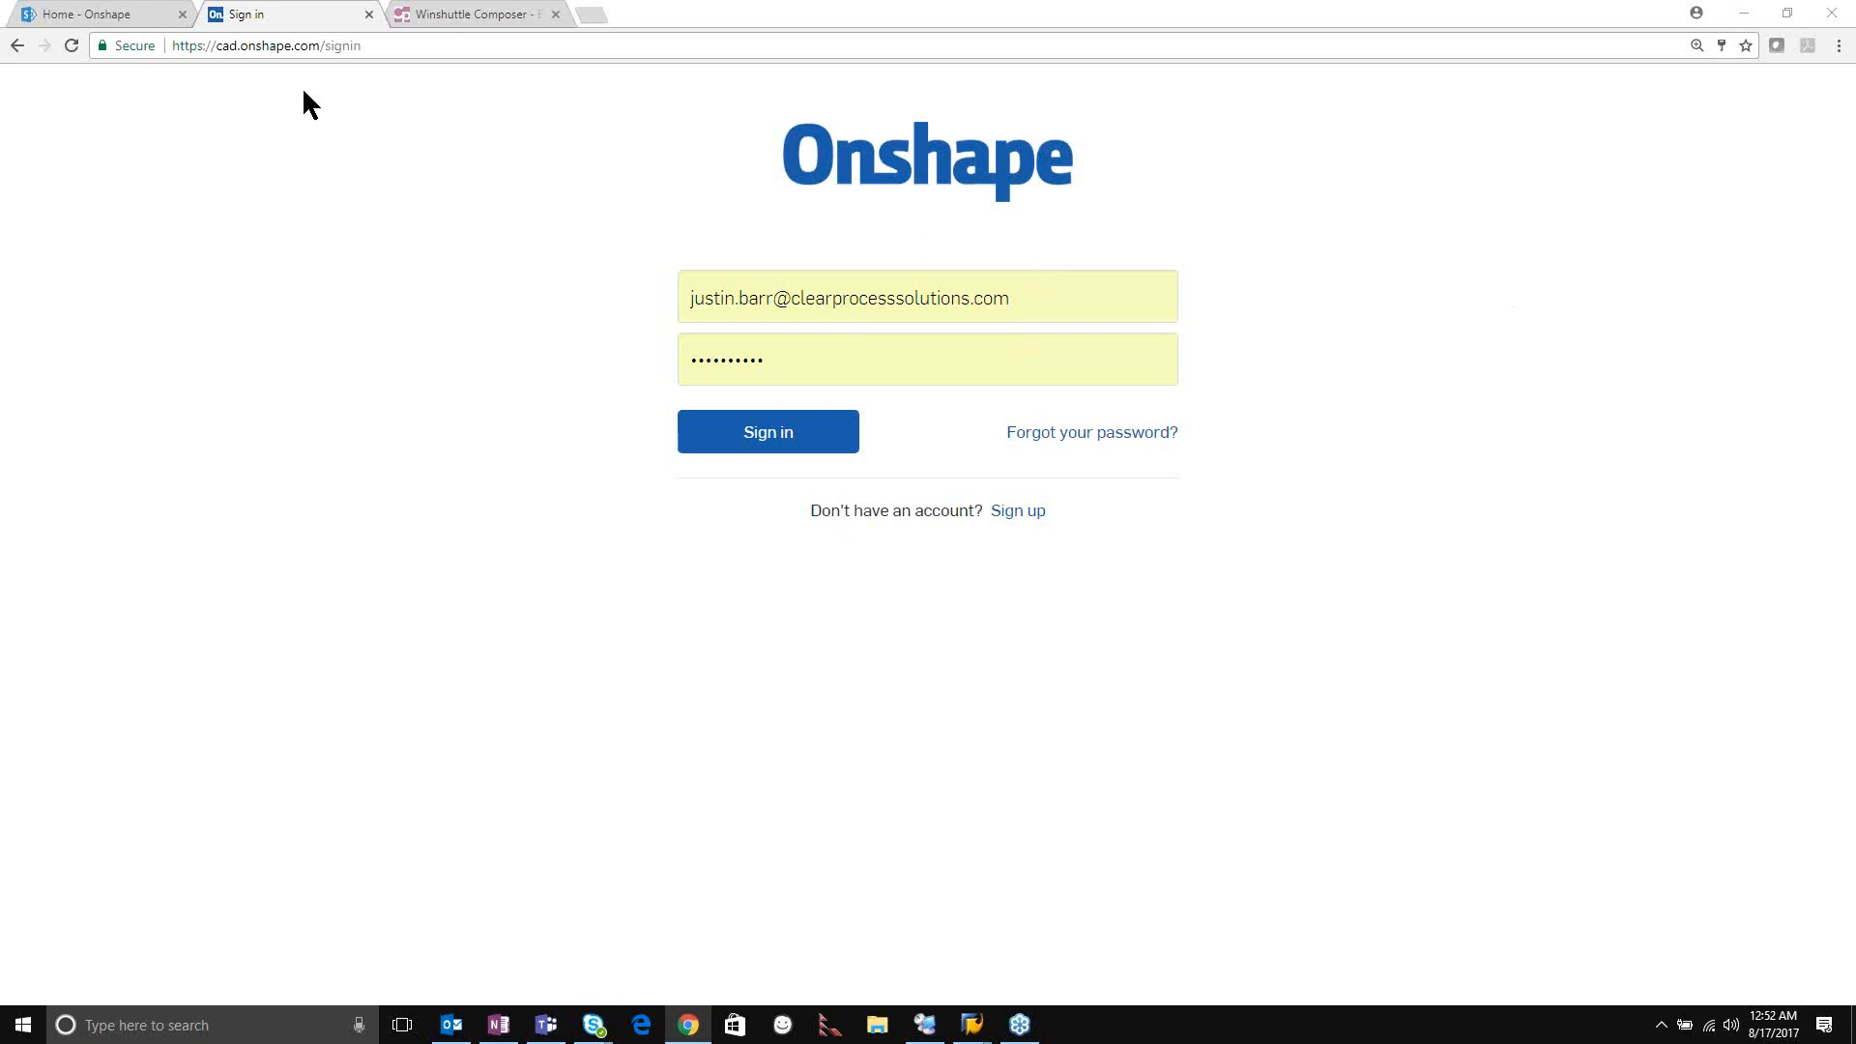
Switch to Winshuttle Composer and examine the Main workflow diagram up to the ECR Loop block.
{"action": "left_click", "coordinate": [465, 16]}
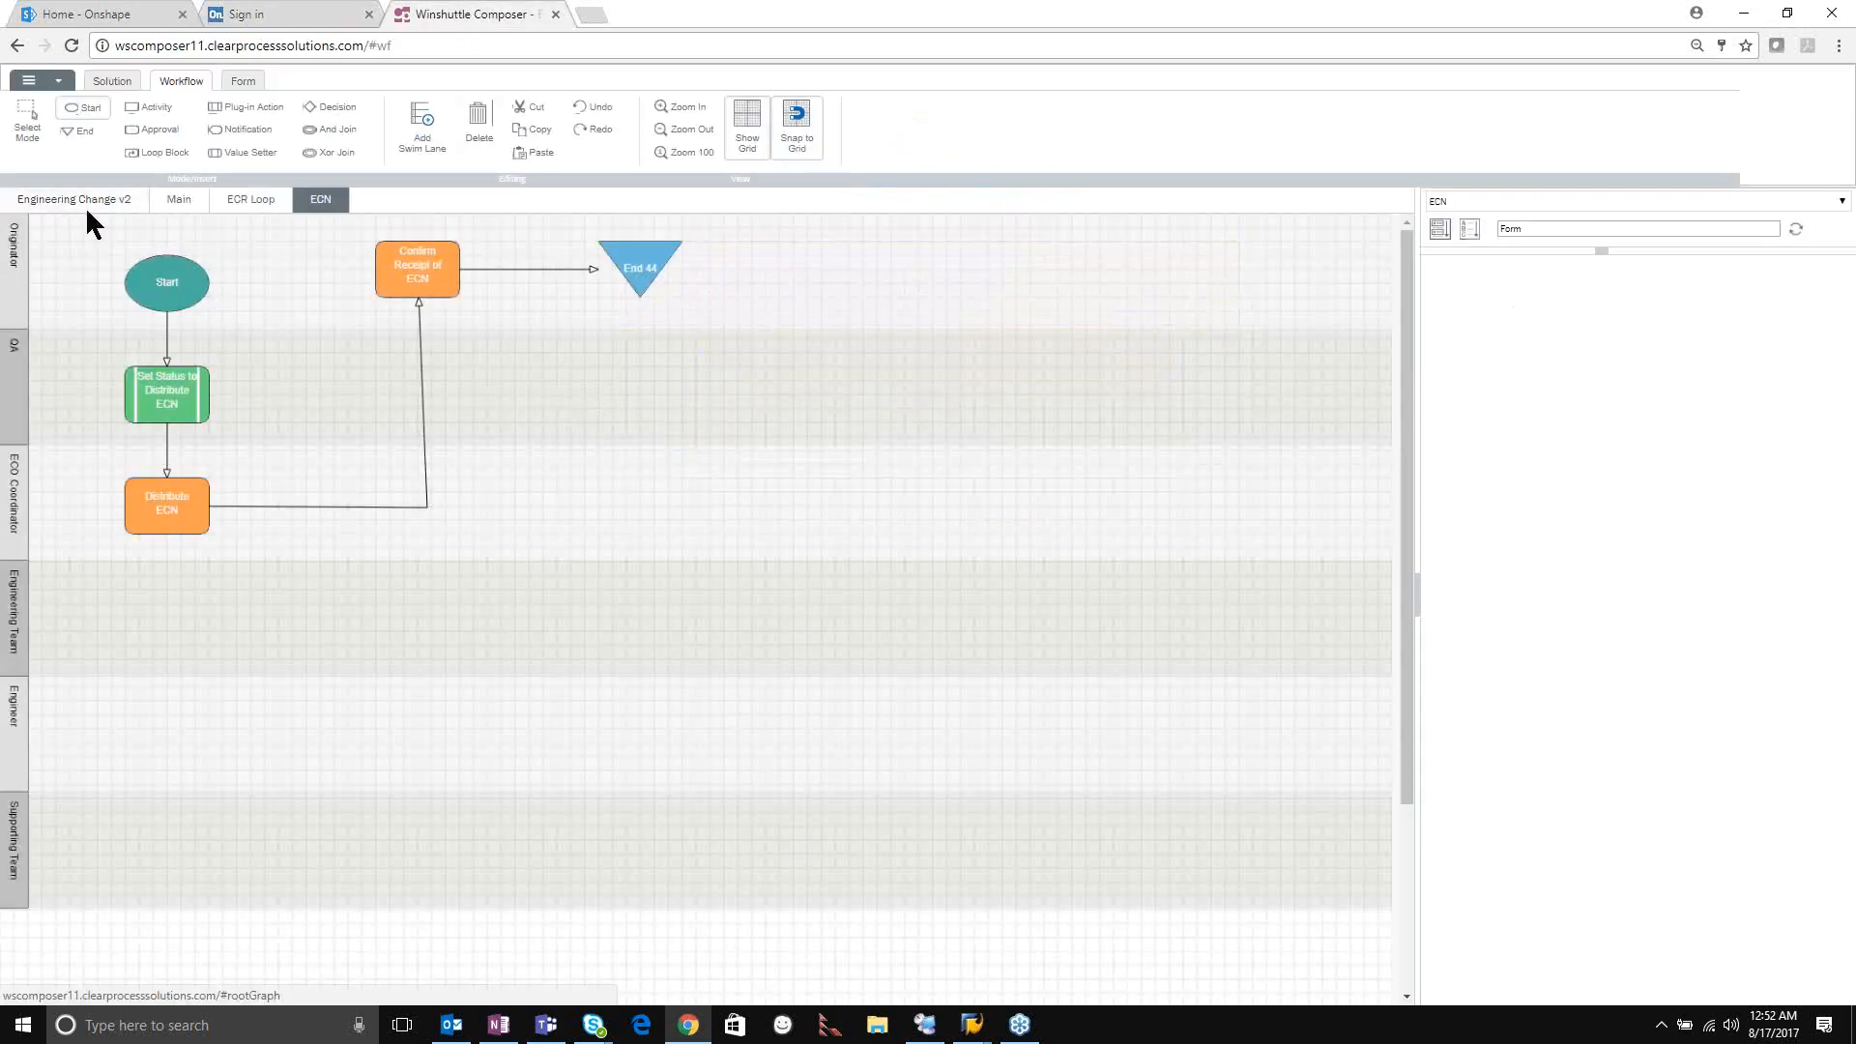
{"action": "left_click", "coordinate": [181, 201]}
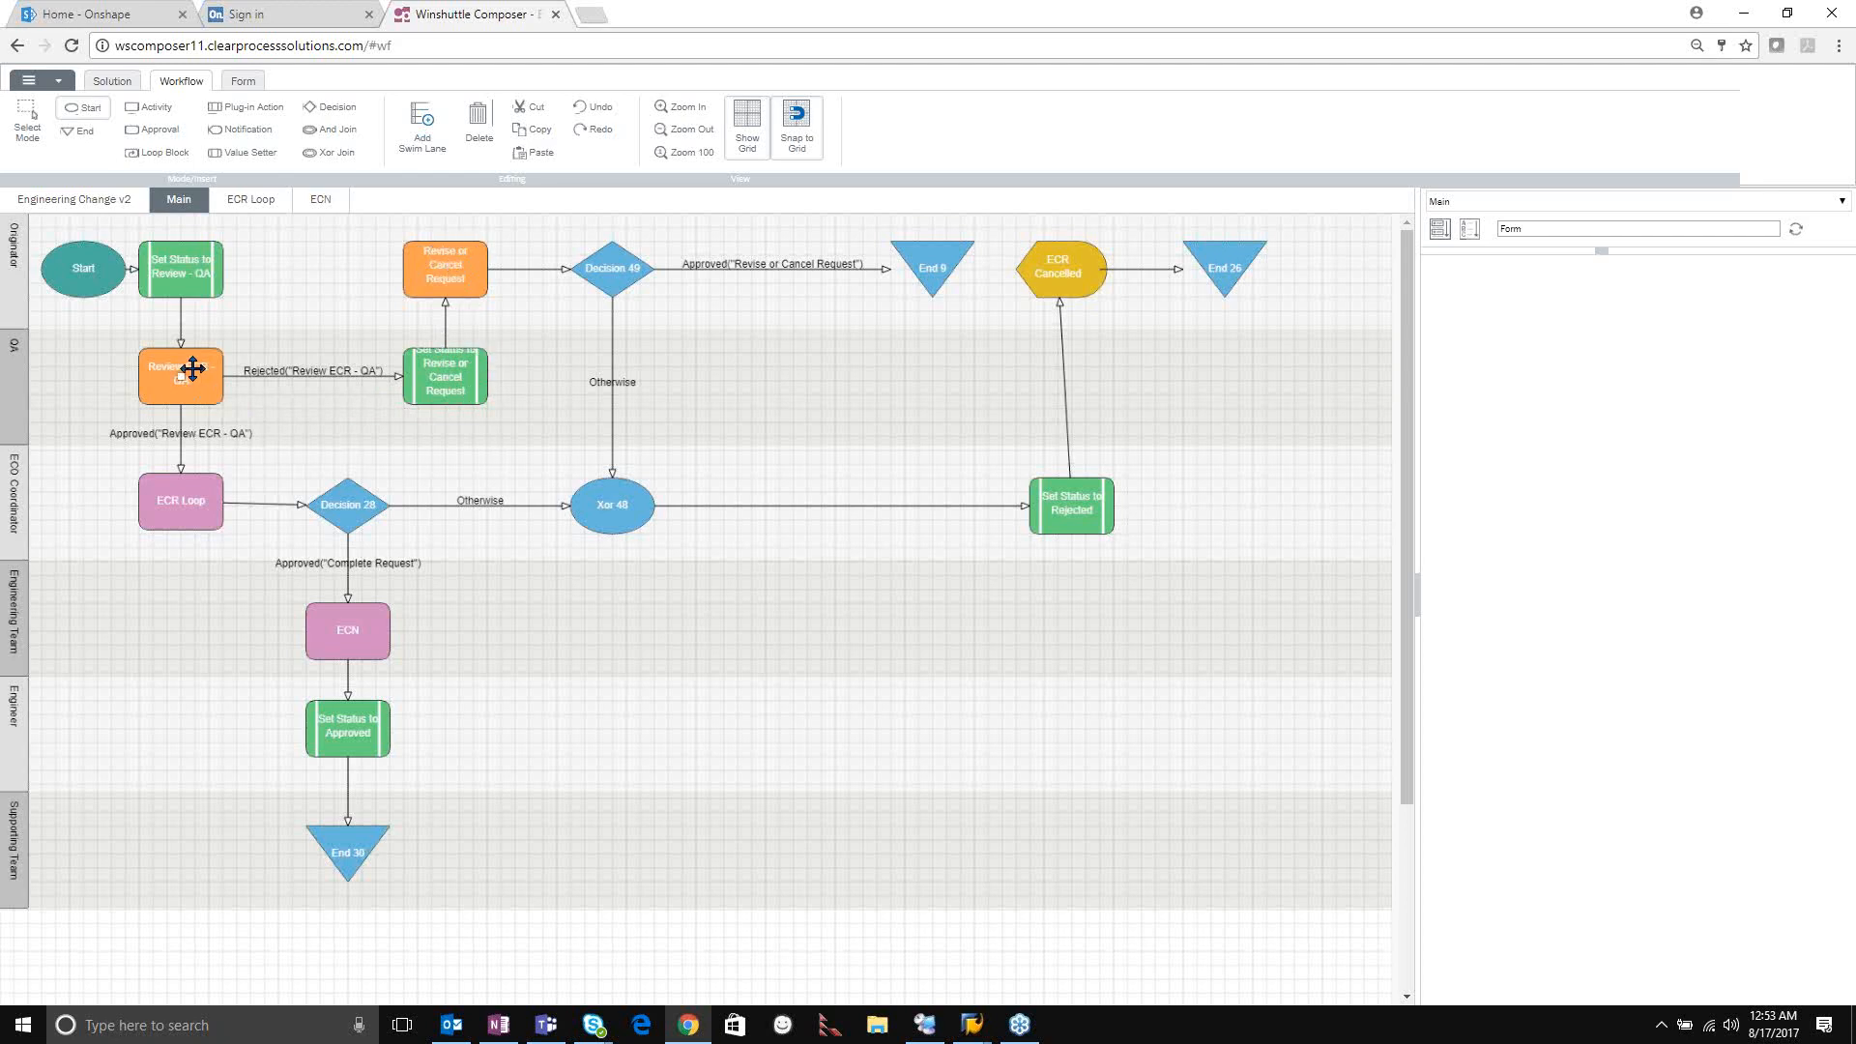
{"action": "left_click", "coordinate": [178, 525]}
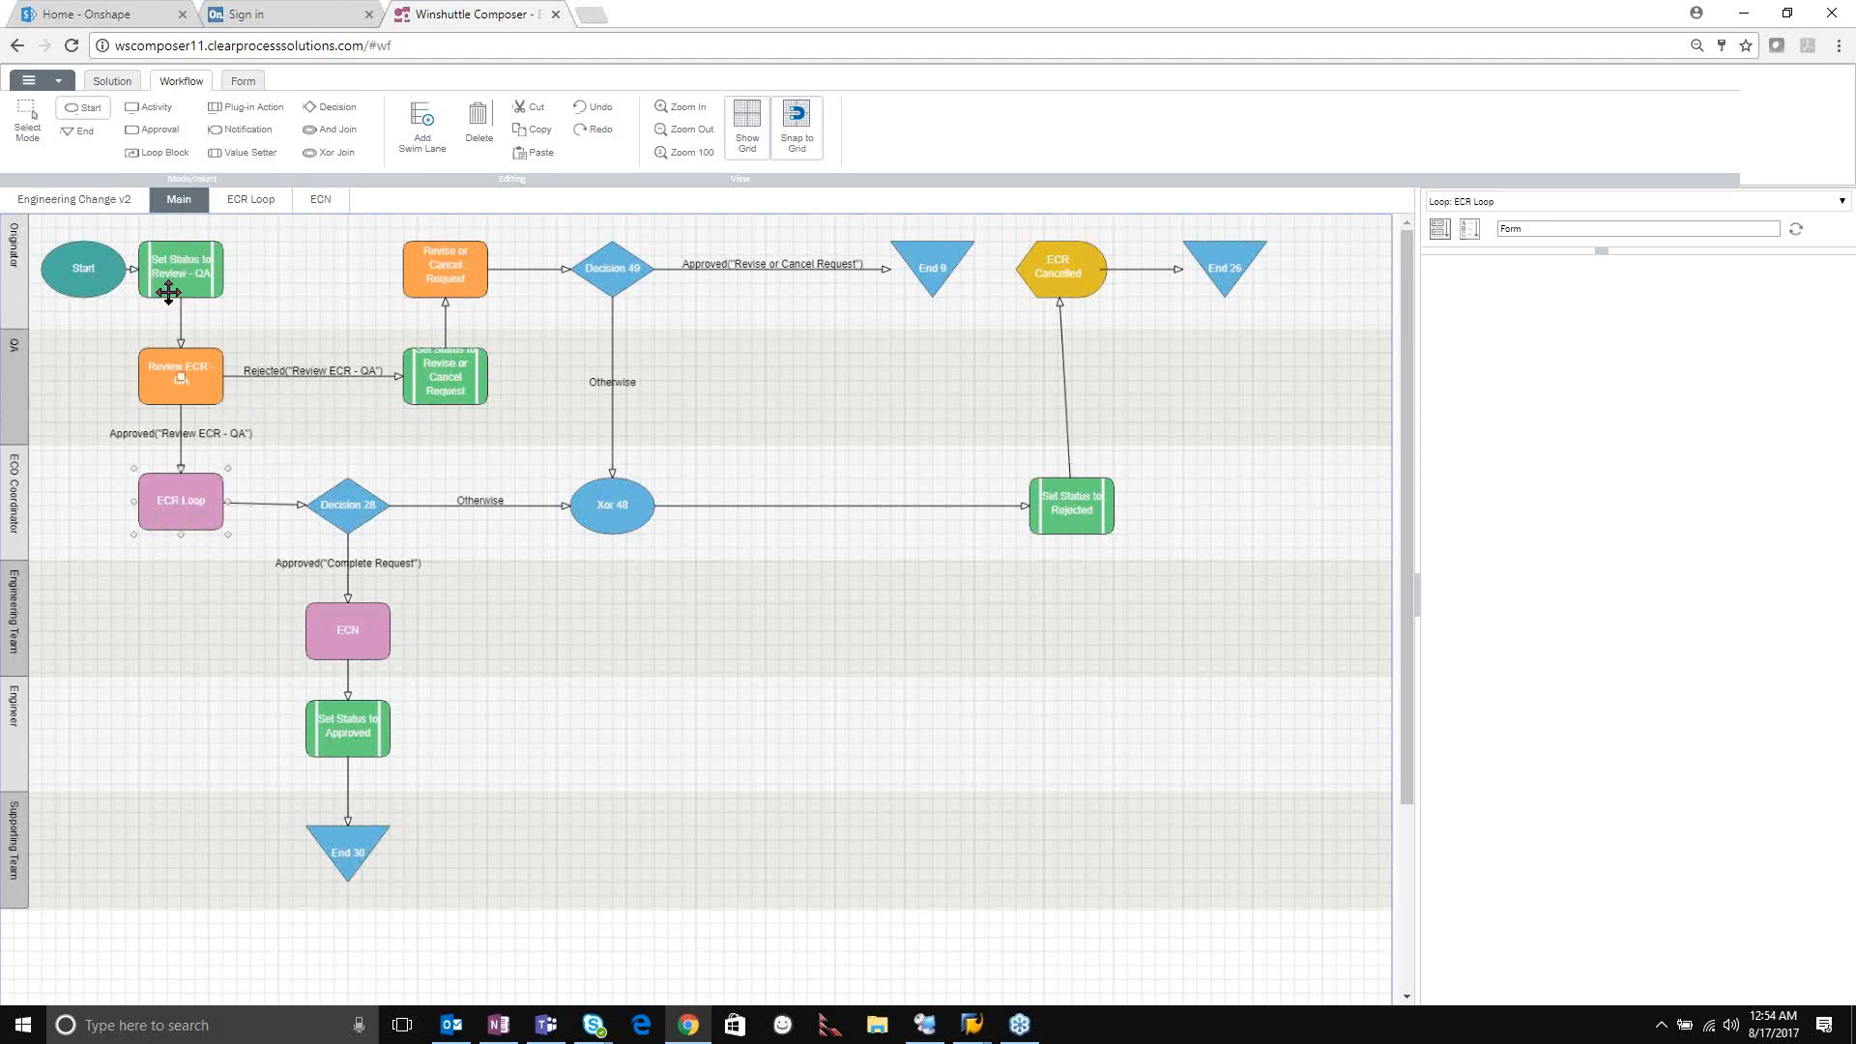
Open the ECR Loop and inspect its Set Status, Review ECR - Coordinator, Engineering Team Review and Complete Request nodes.
{"action": "double_click", "coordinate": [179, 487]}
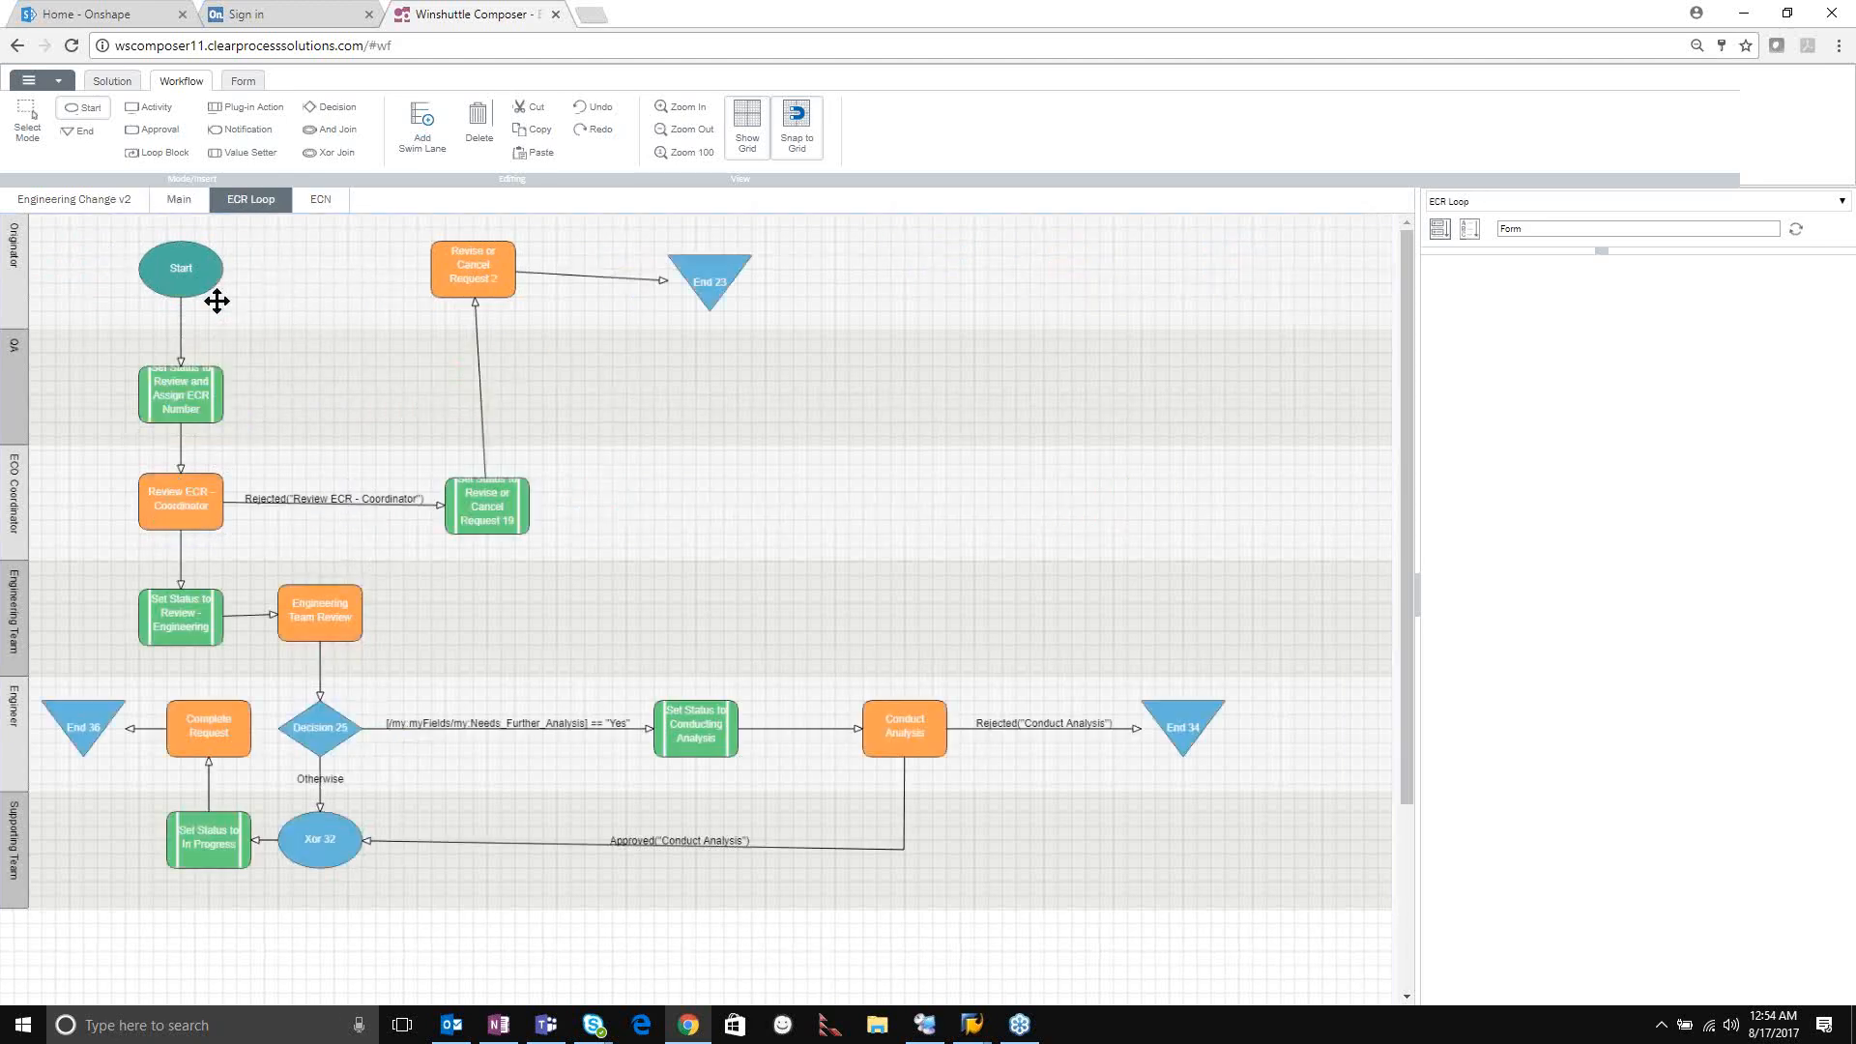
{"action": "left_click", "coordinate": [205, 404]}
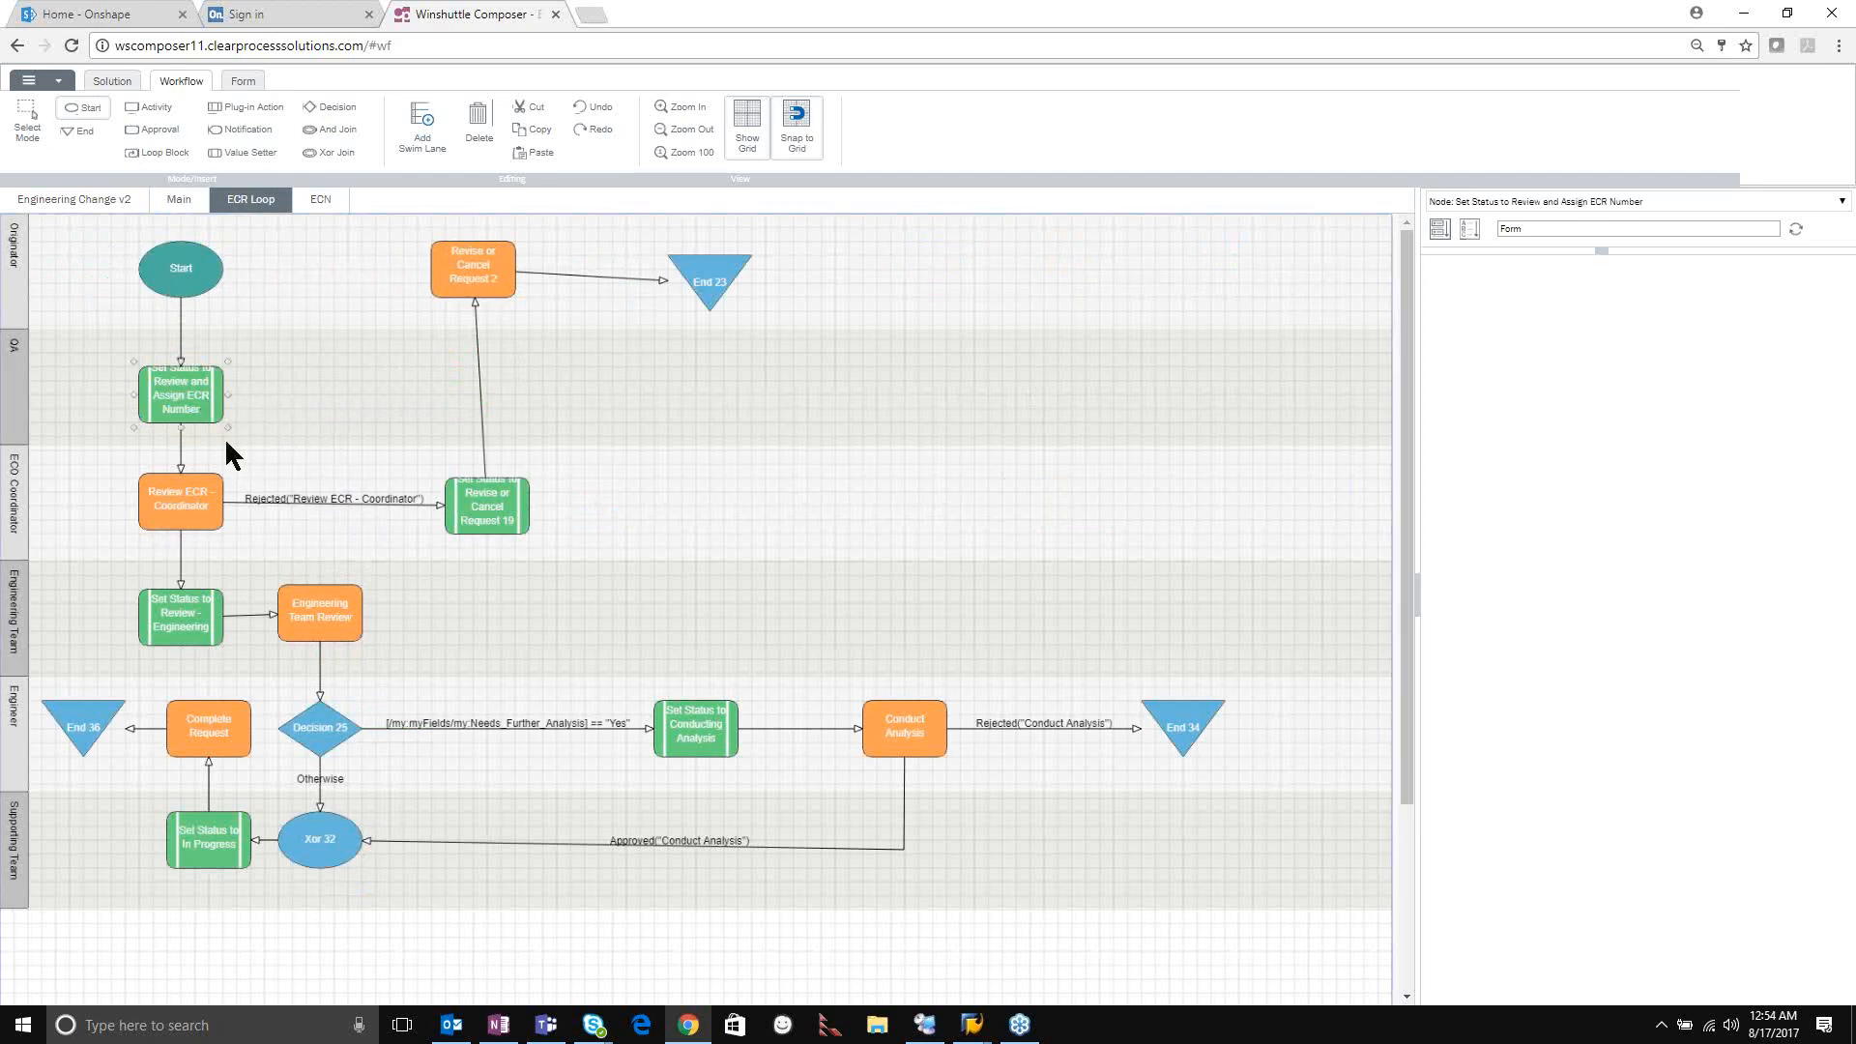
{"action": "left_click", "coordinate": [186, 503]}
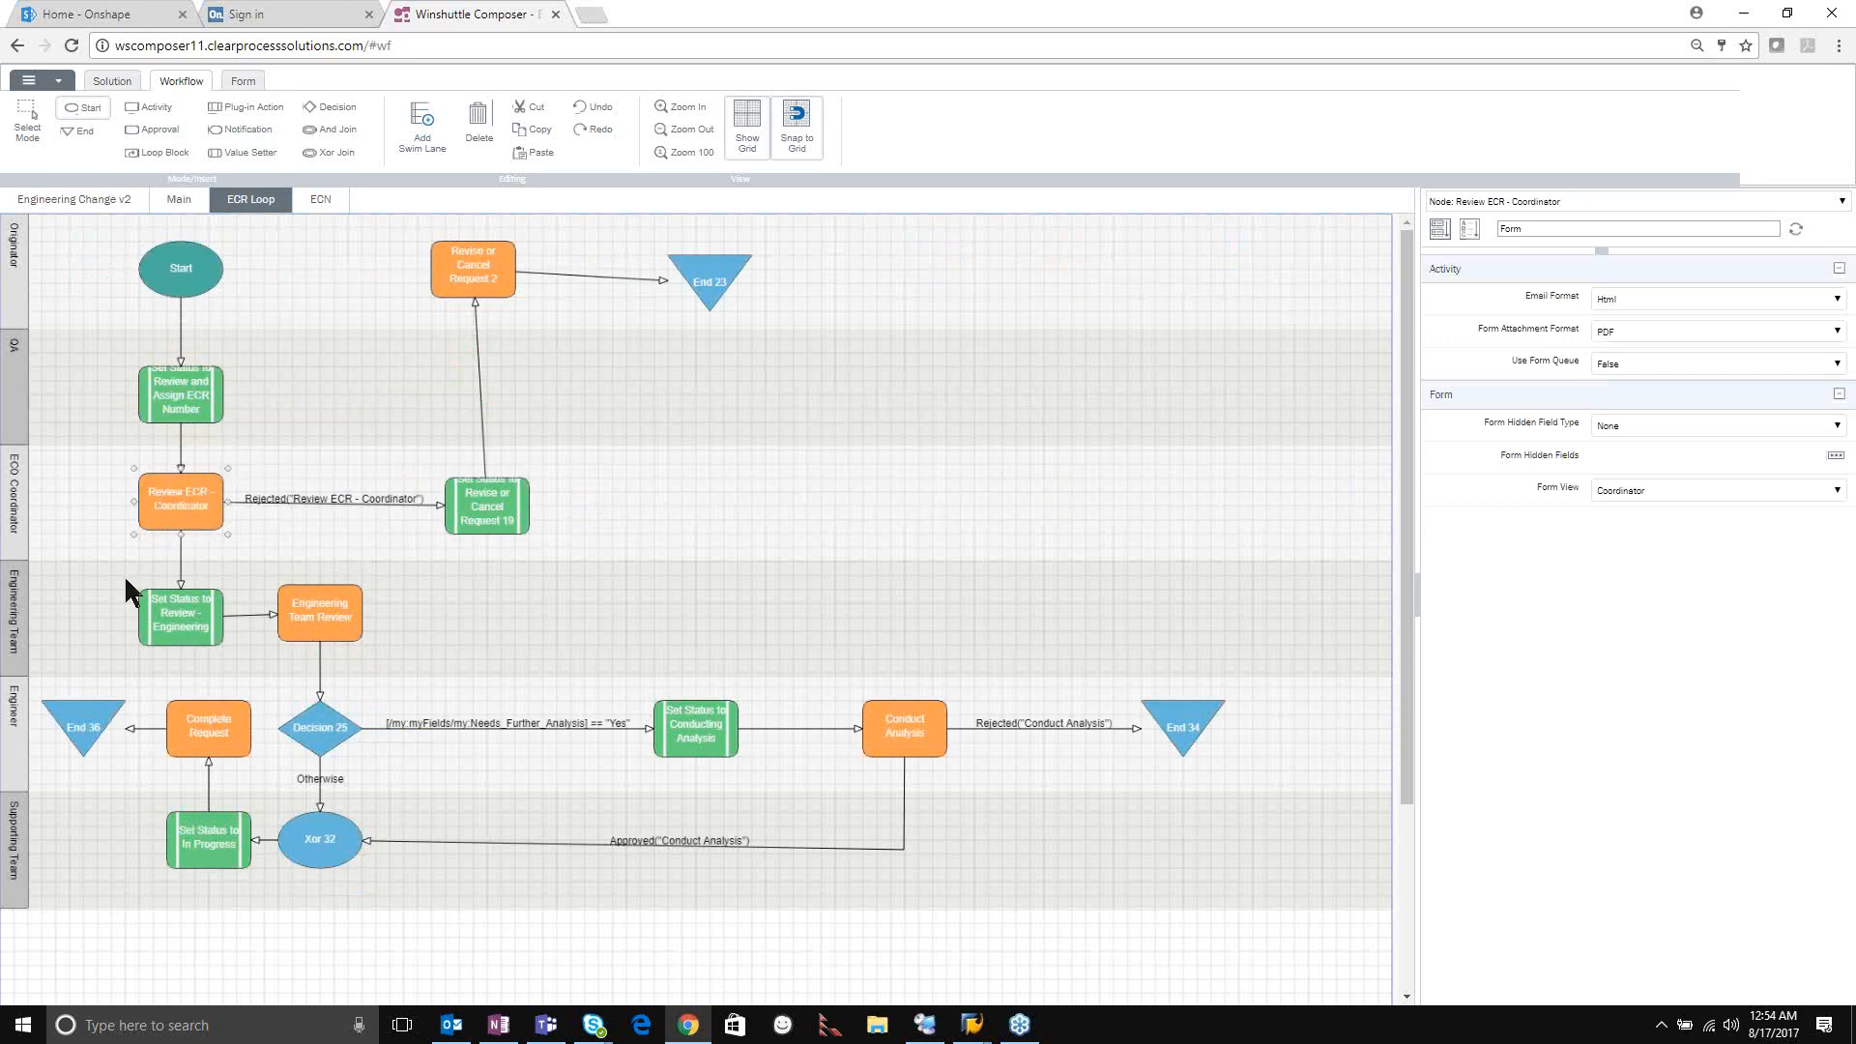
{"action": "left_click", "coordinate": [325, 611]}
{"action": "left_click", "coordinate": [240, 754]}
Open the ECN loop from the Main diagram and inspect its Distribute ECN and Confirm Receipt of ECN nodes.
{"action": "left_click", "coordinate": [179, 201]}
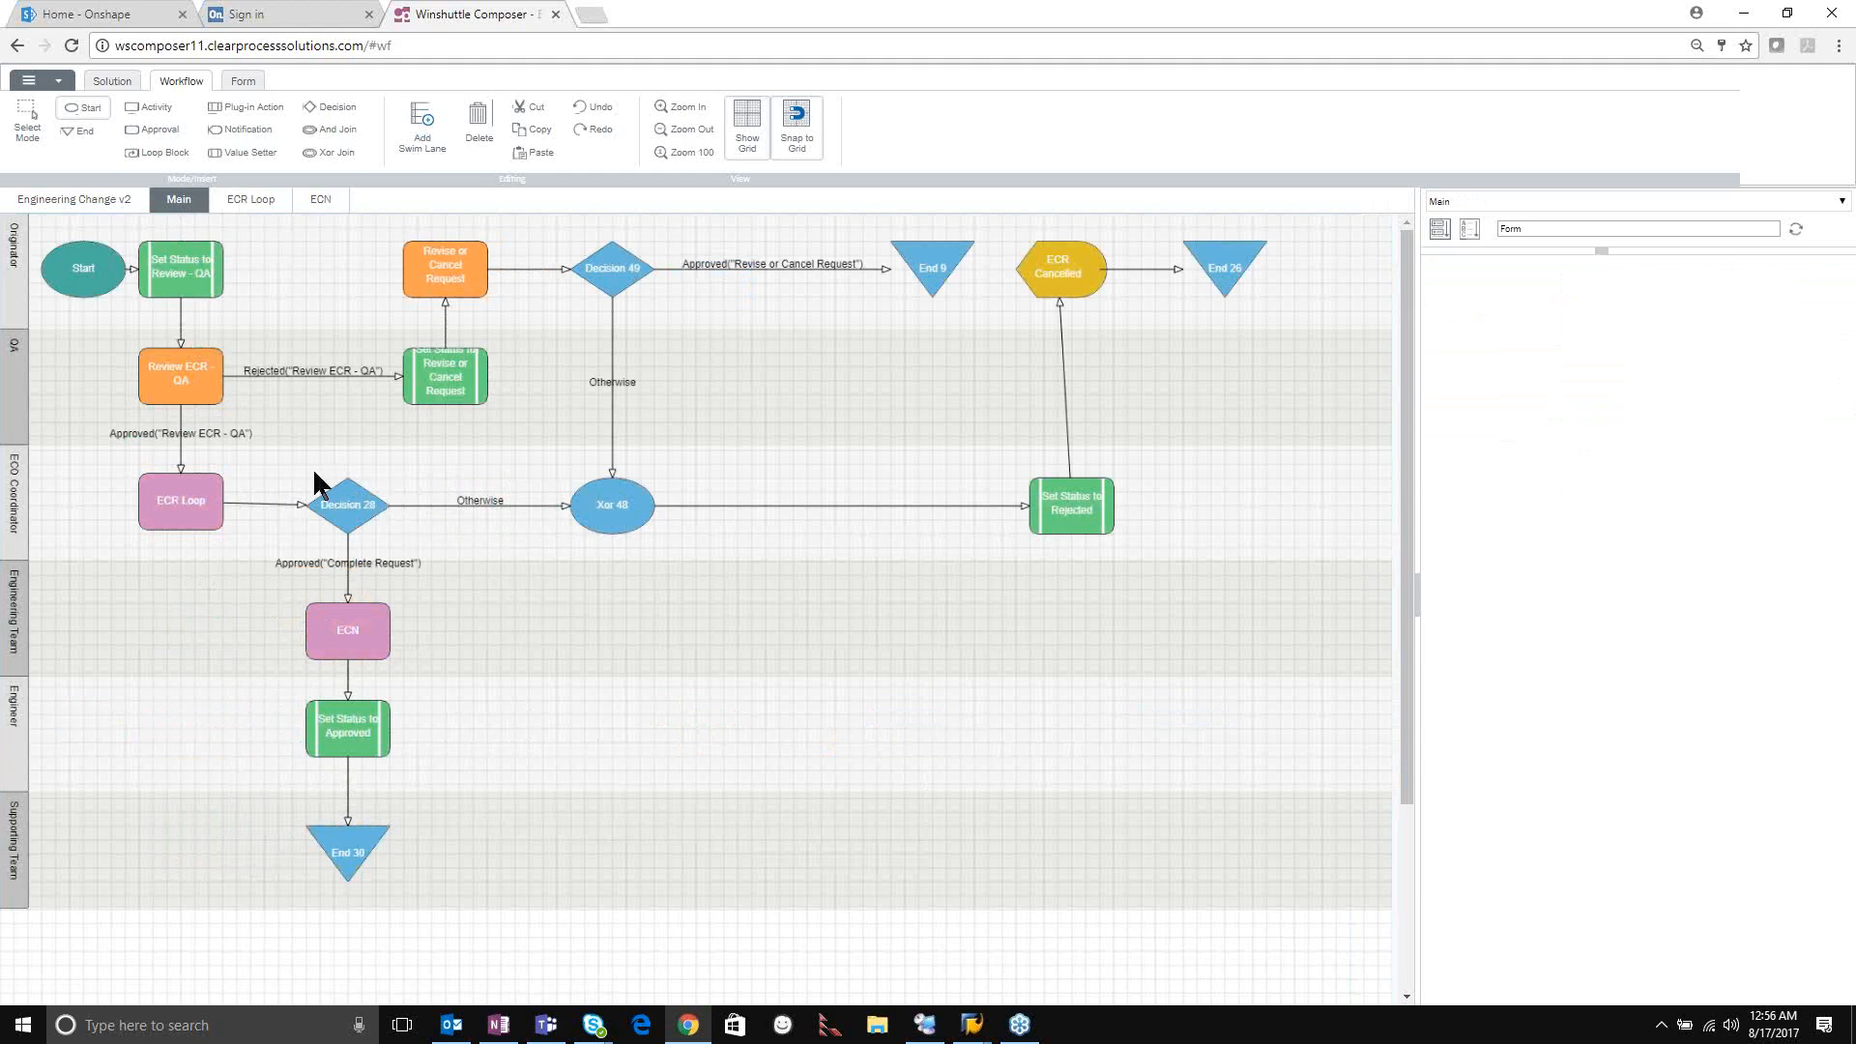
{"action": "left_click", "coordinate": [369, 630]}
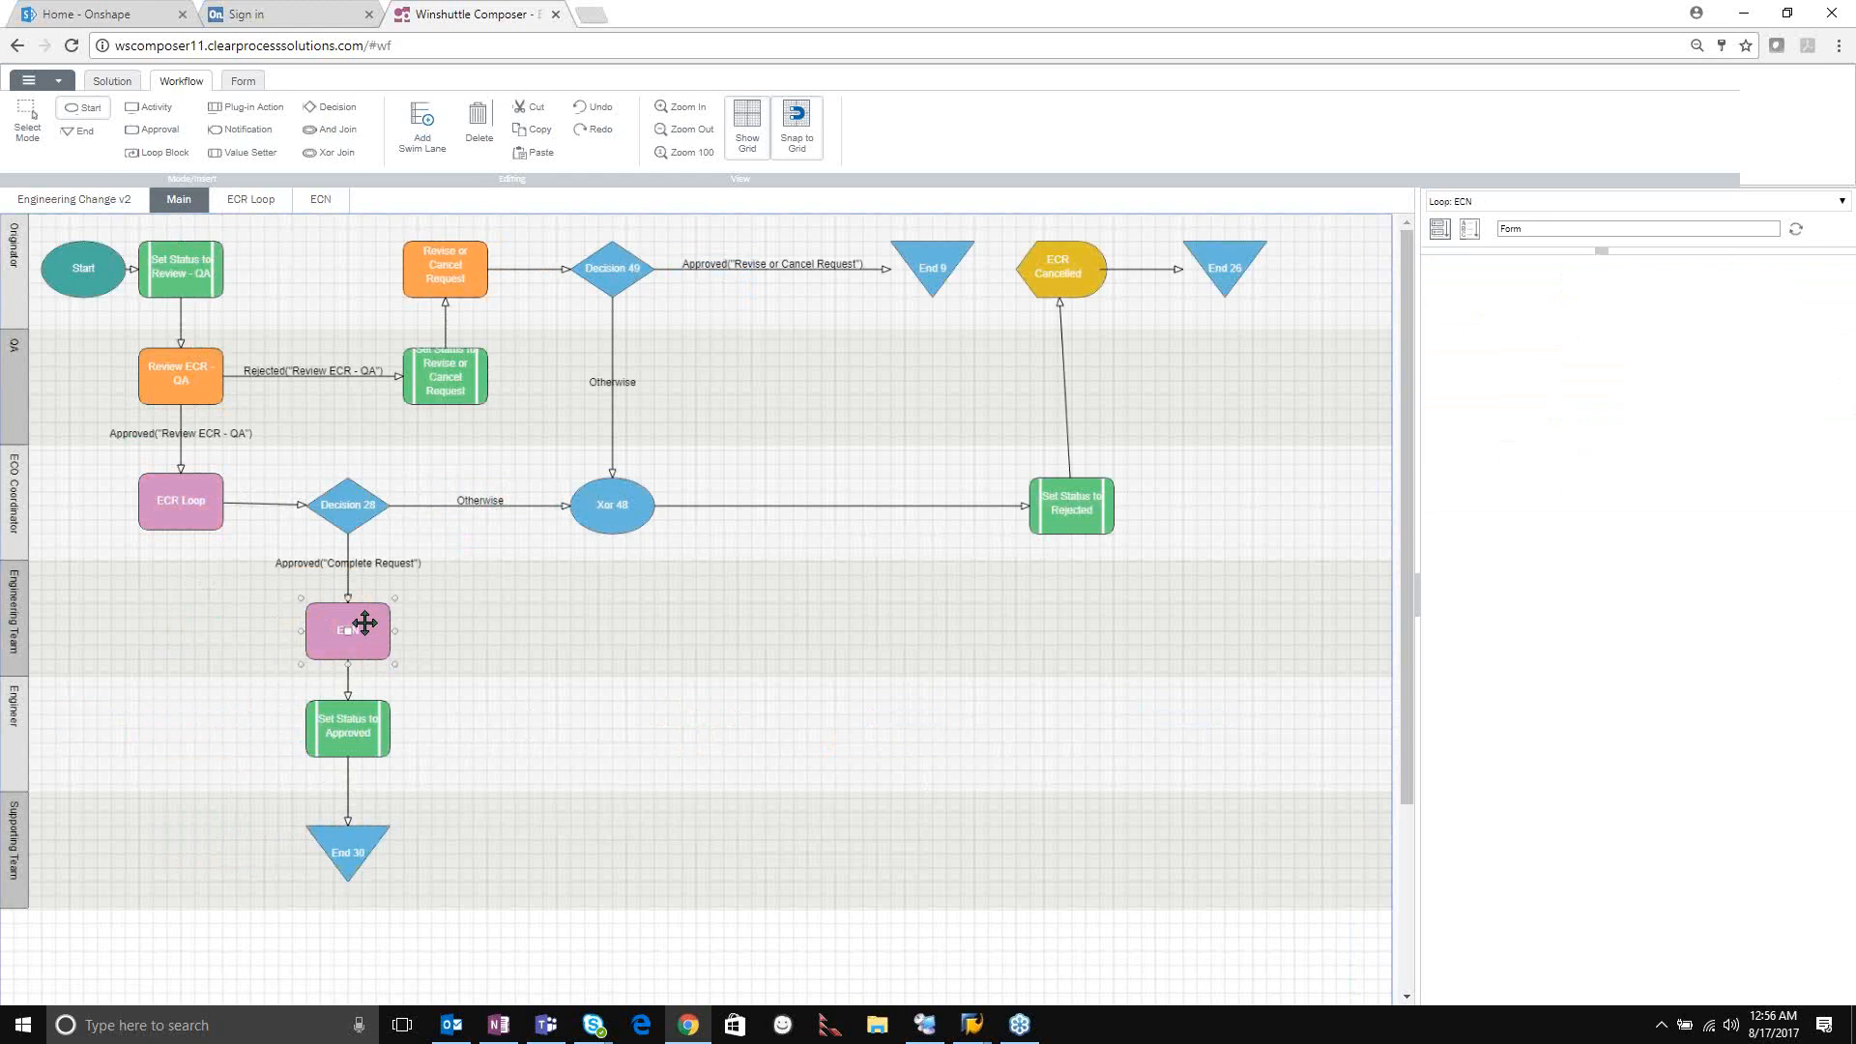
{"action": "double_click", "coordinate": [359, 627]}
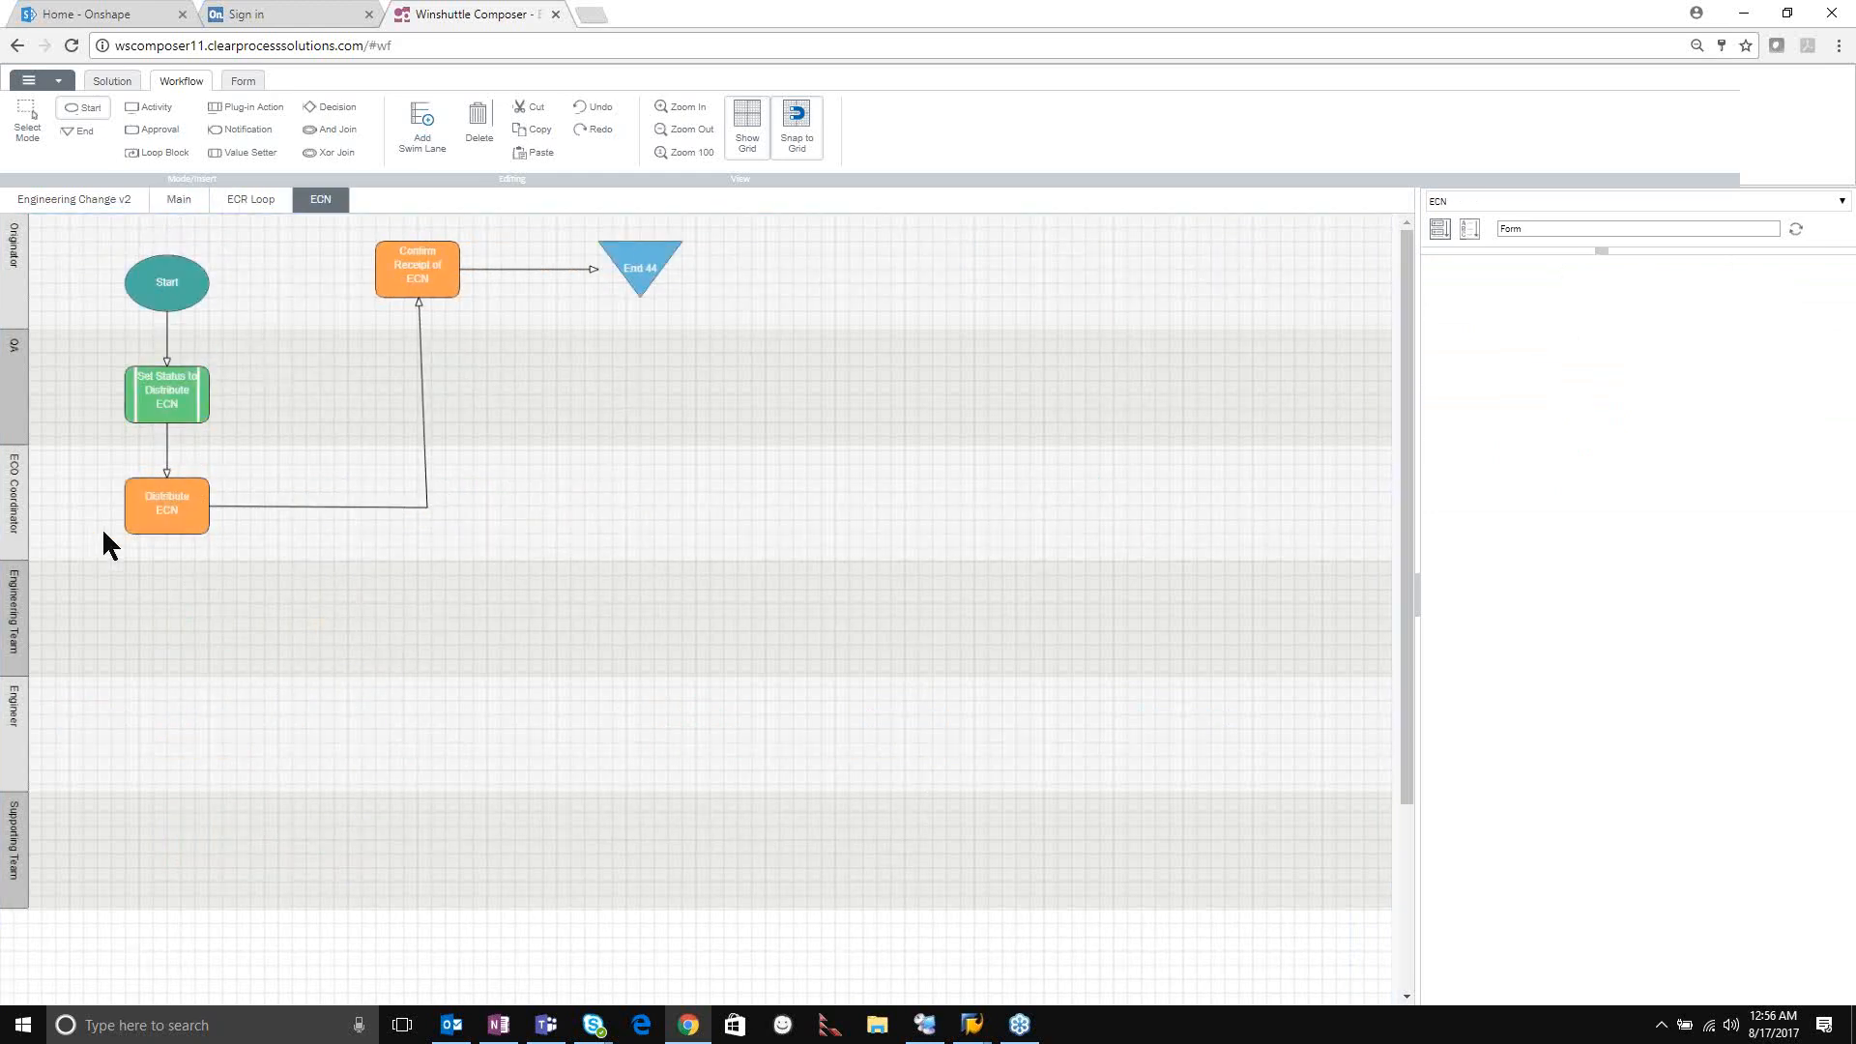
{"action": "left_click", "coordinate": [167, 526]}
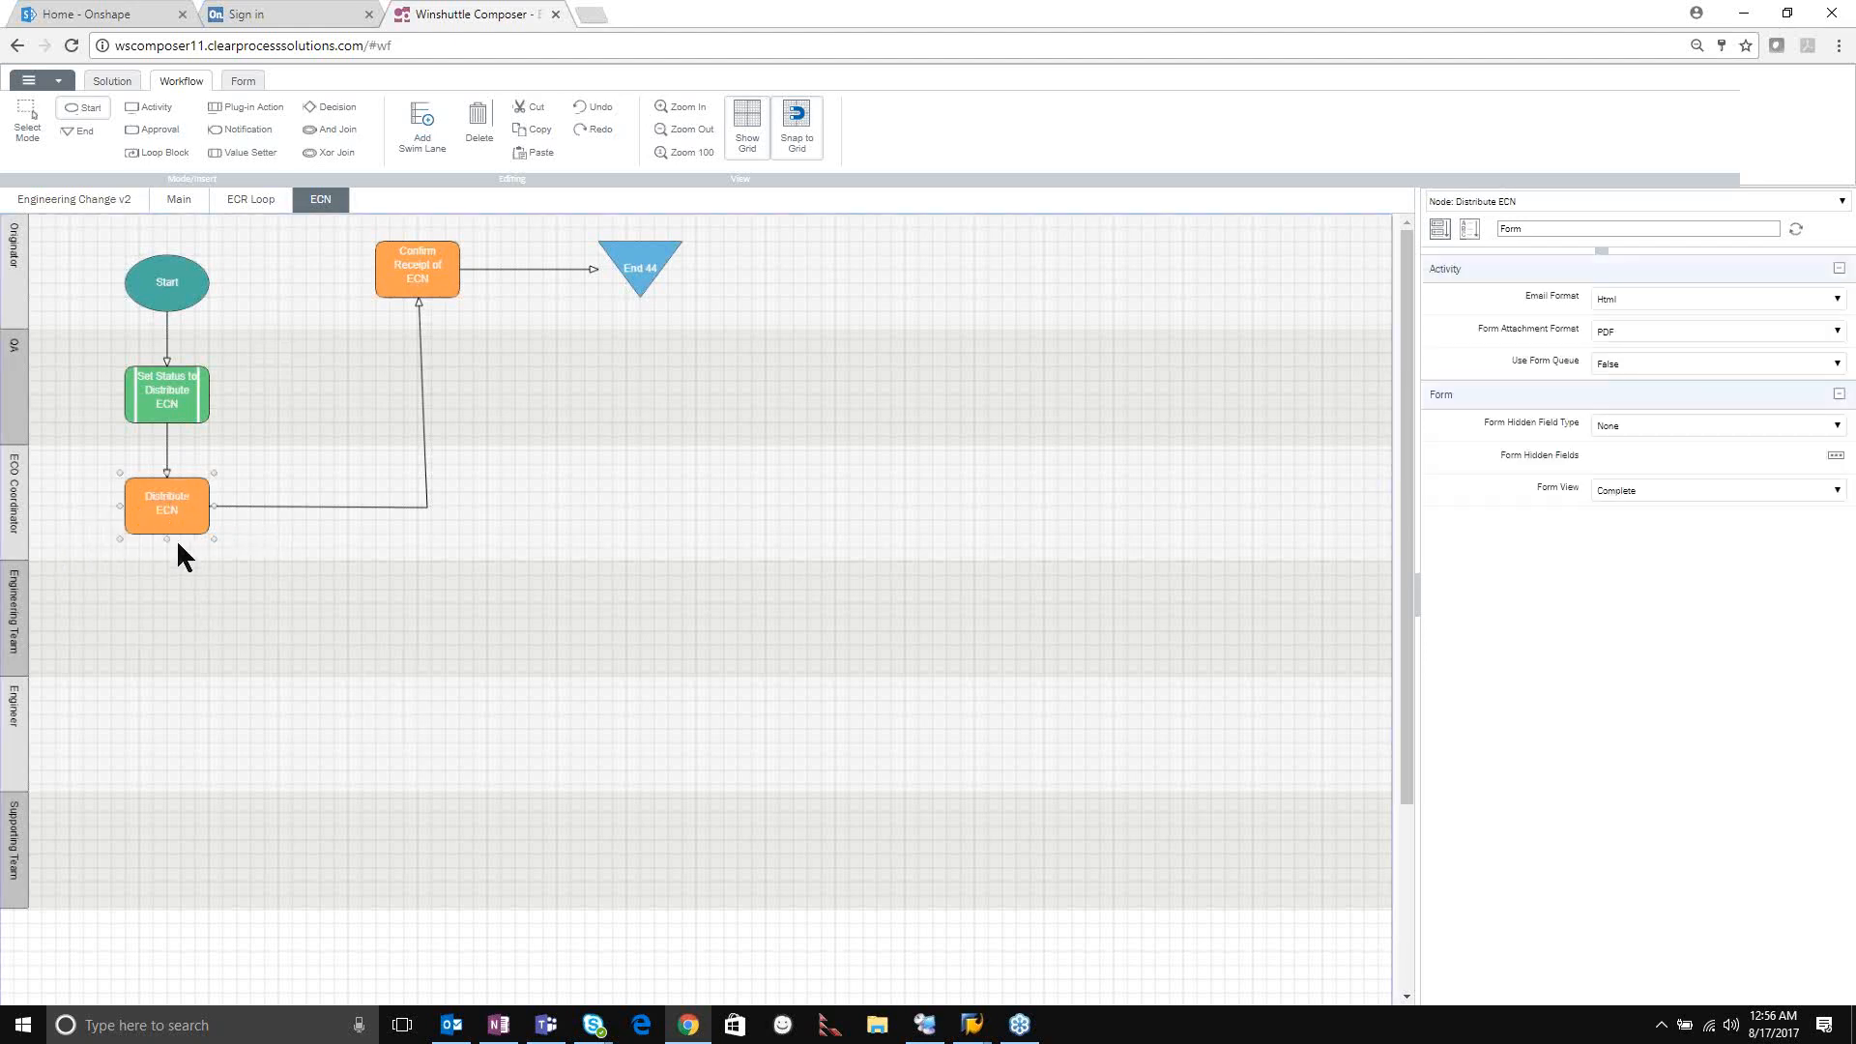
{"action": "left_click", "coordinate": [431, 263]}
Inspect the Set Status to Approved node and its end node in Main, and view the top-level Engineering Change v2 diagram.
{"action": "left_click", "coordinate": [177, 200]}
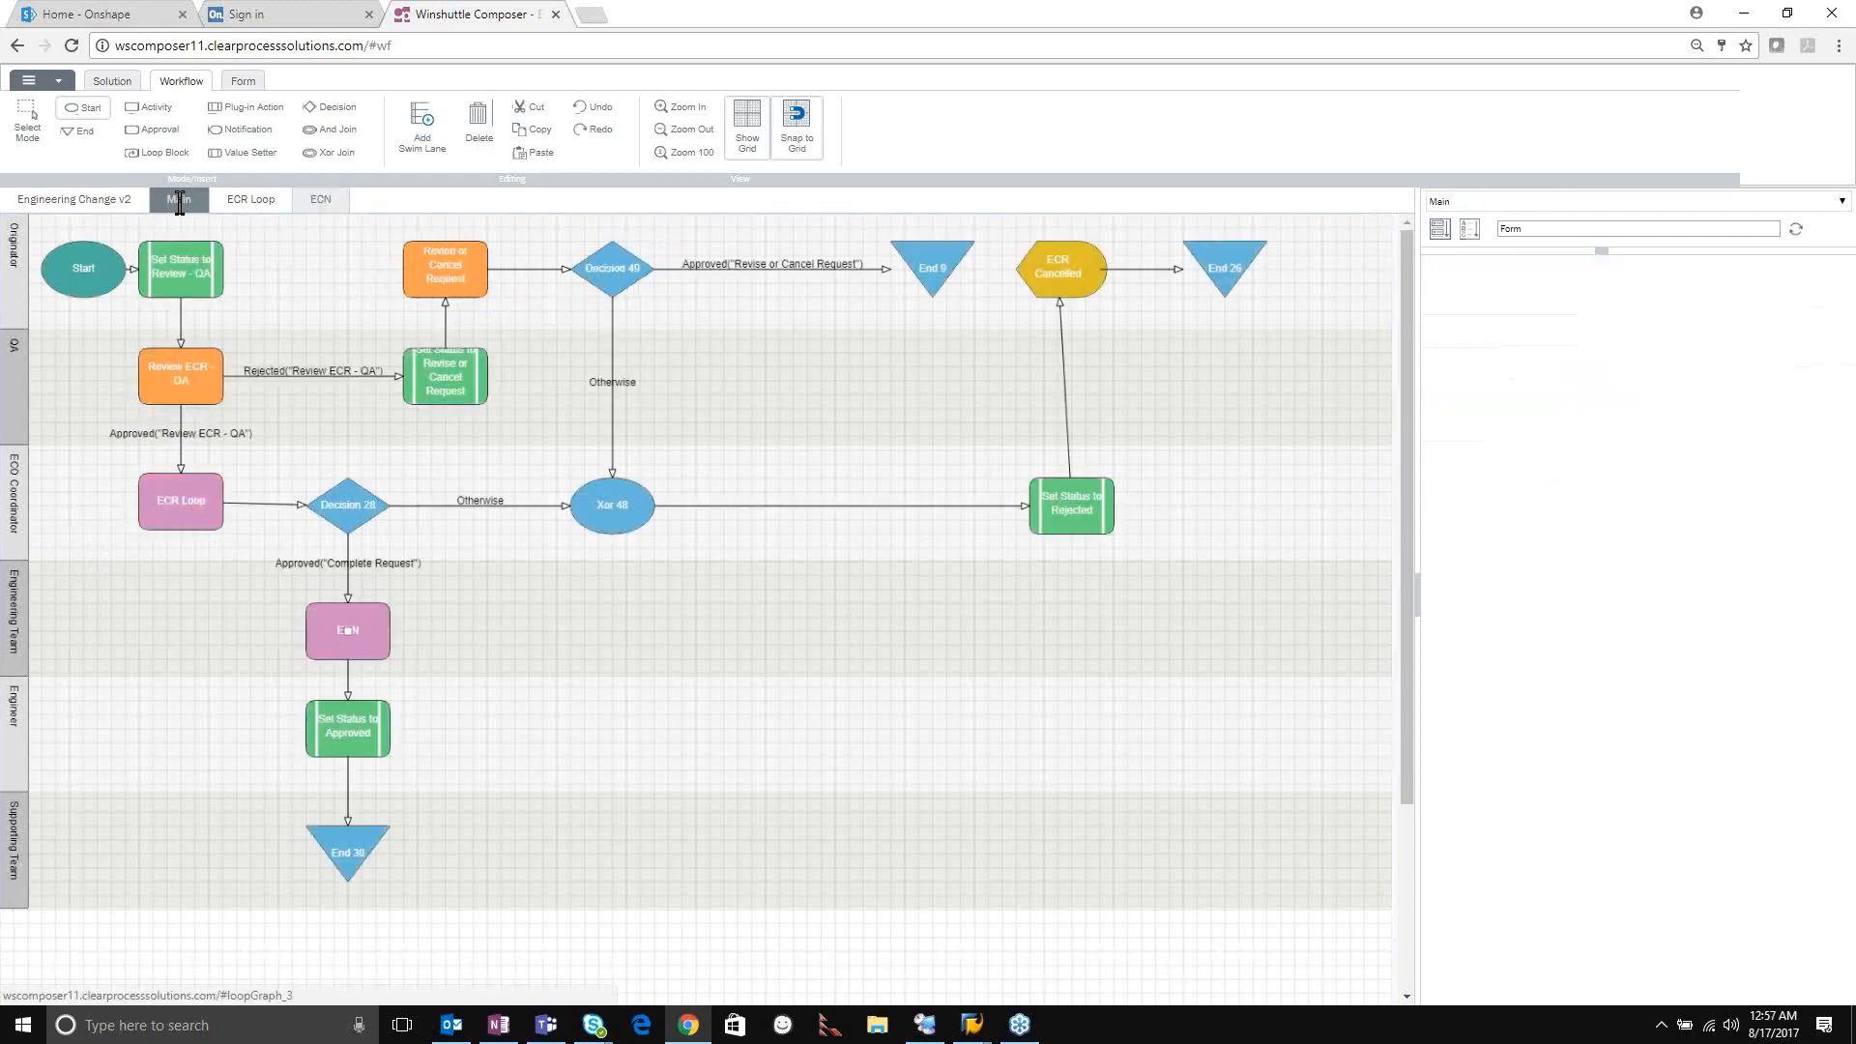
{"action": "left_click", "coordinate": [364, 731]}
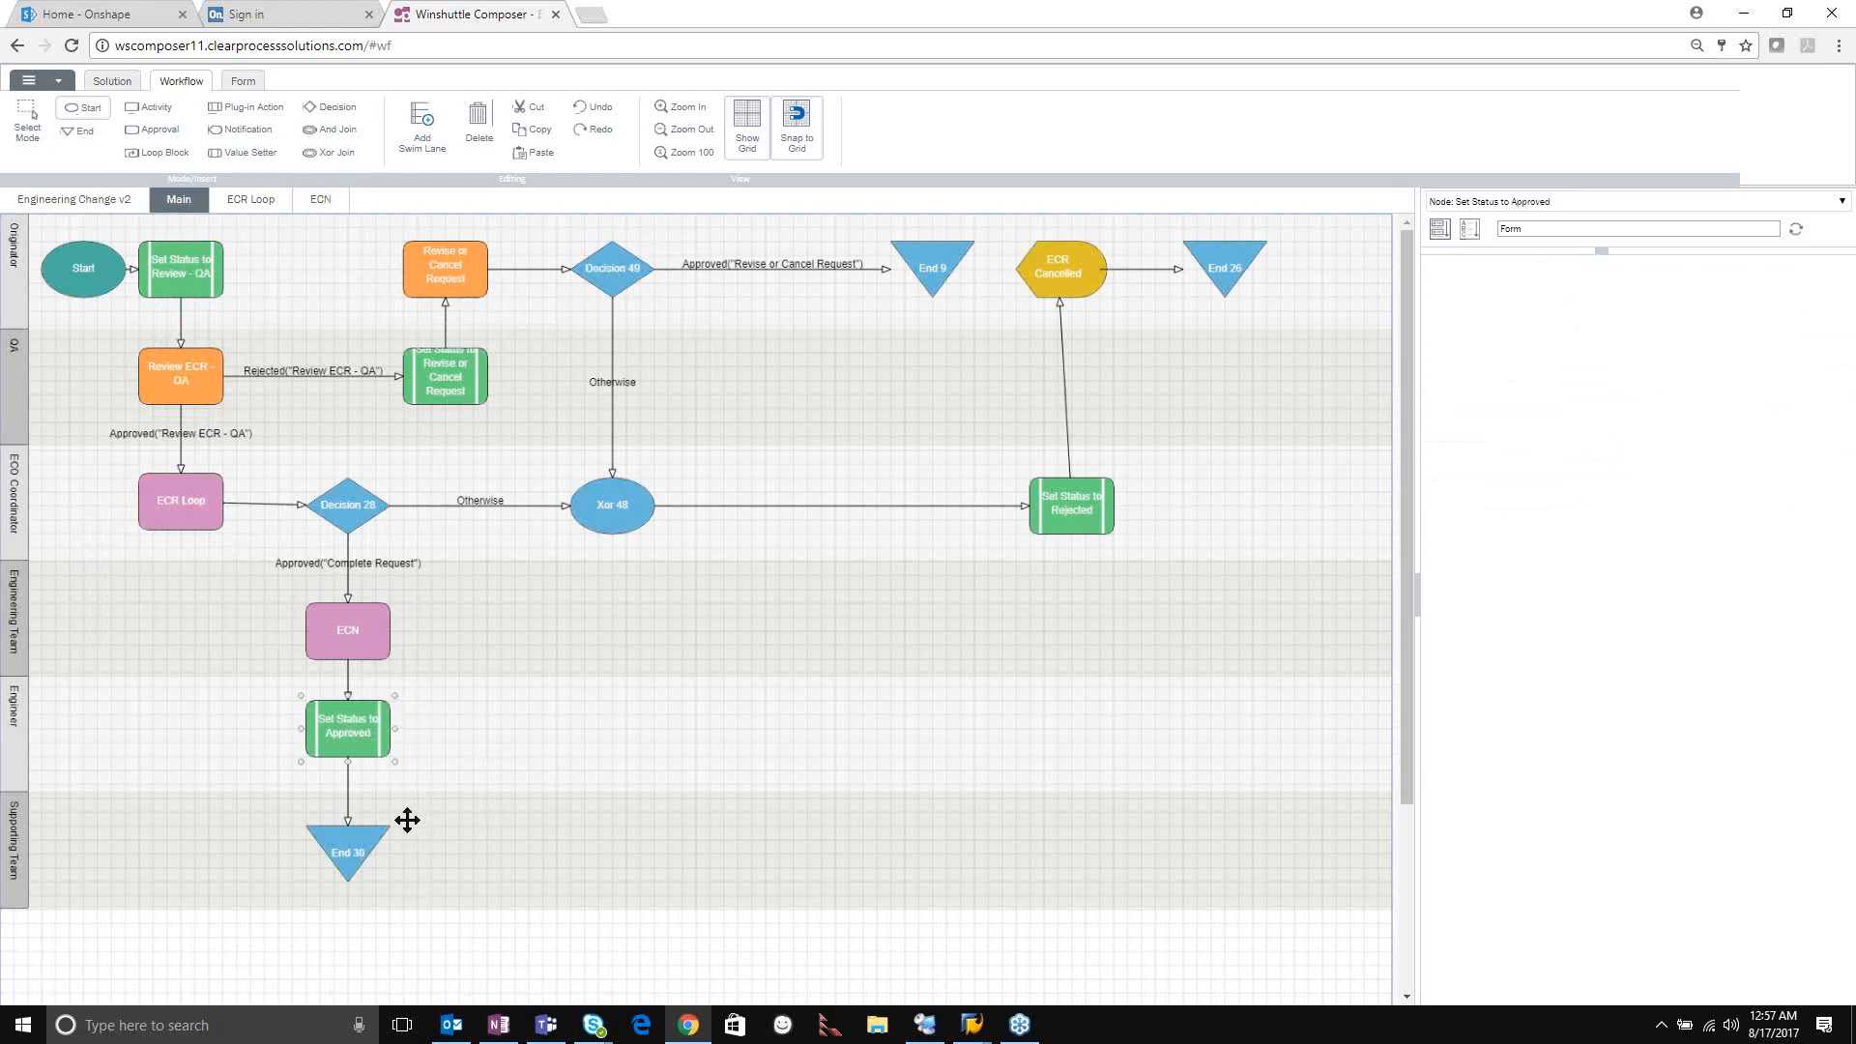
{"action": "left_click", "coordinate": [363, 833]}
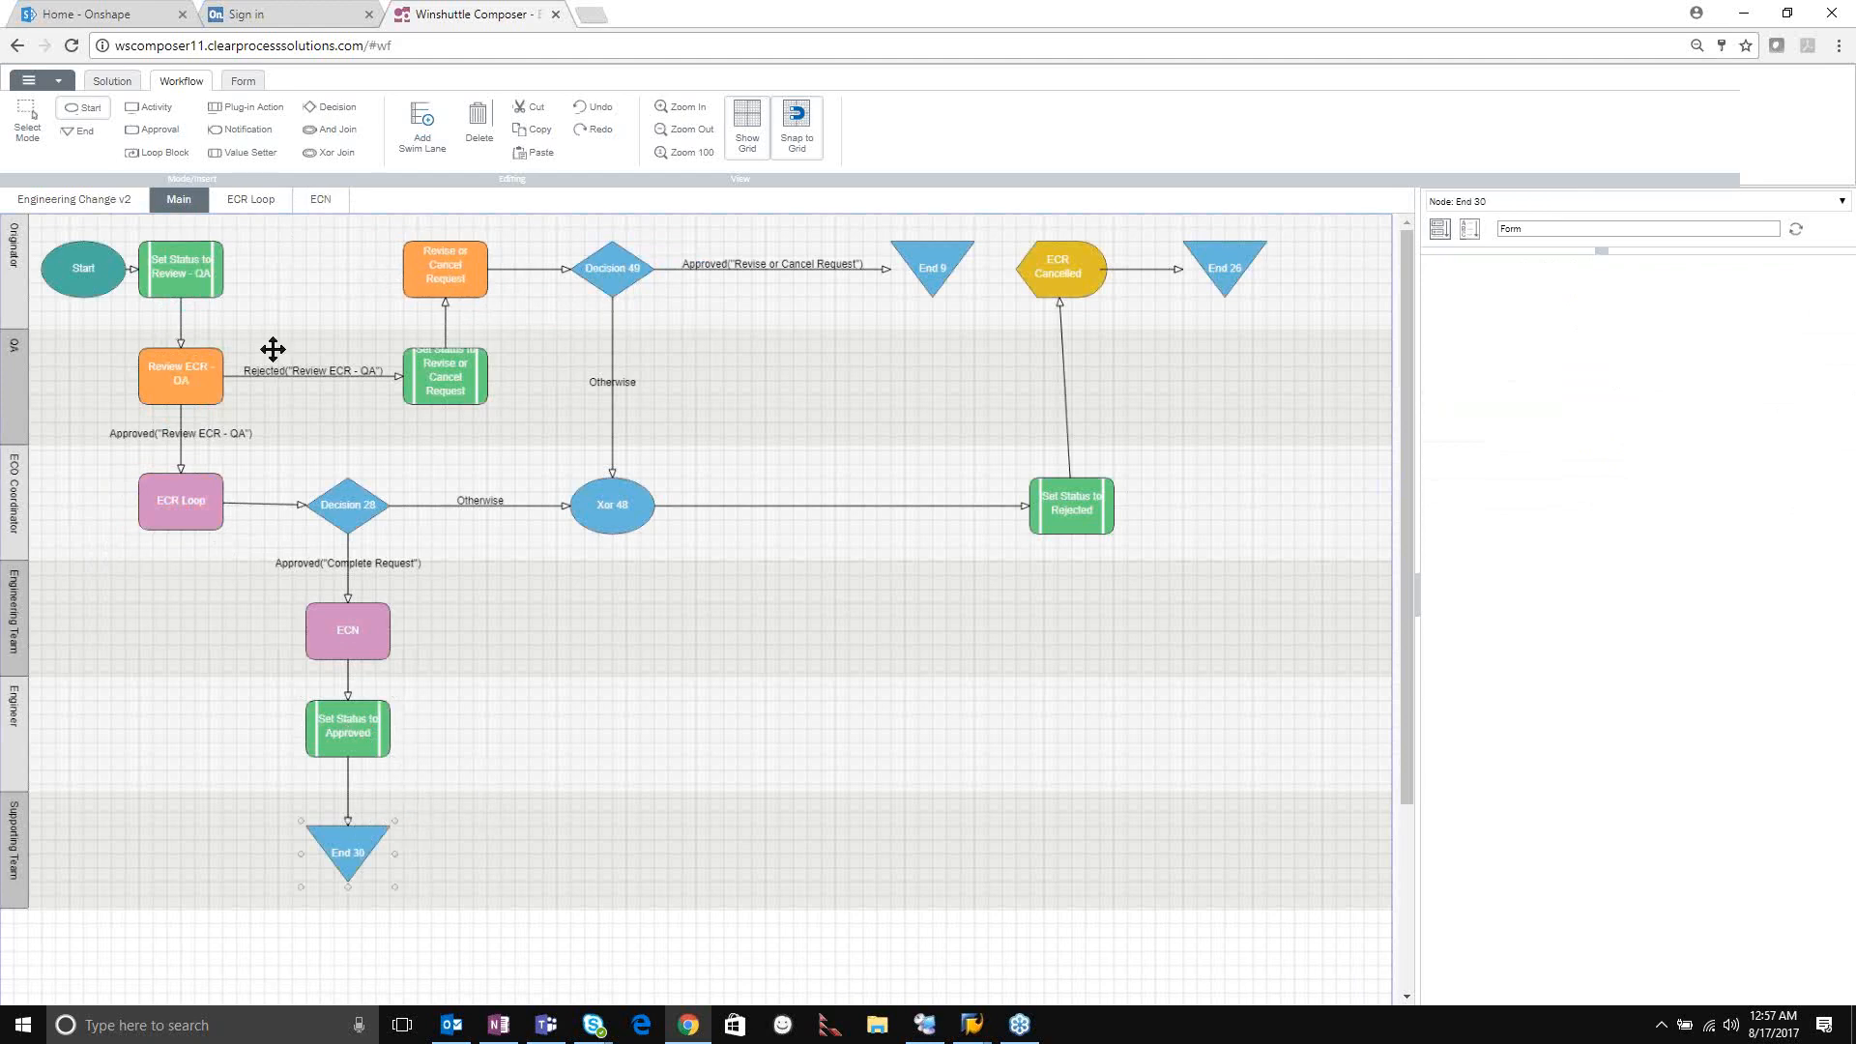
{"action": "left_click", "coordinate": [120, 200]}
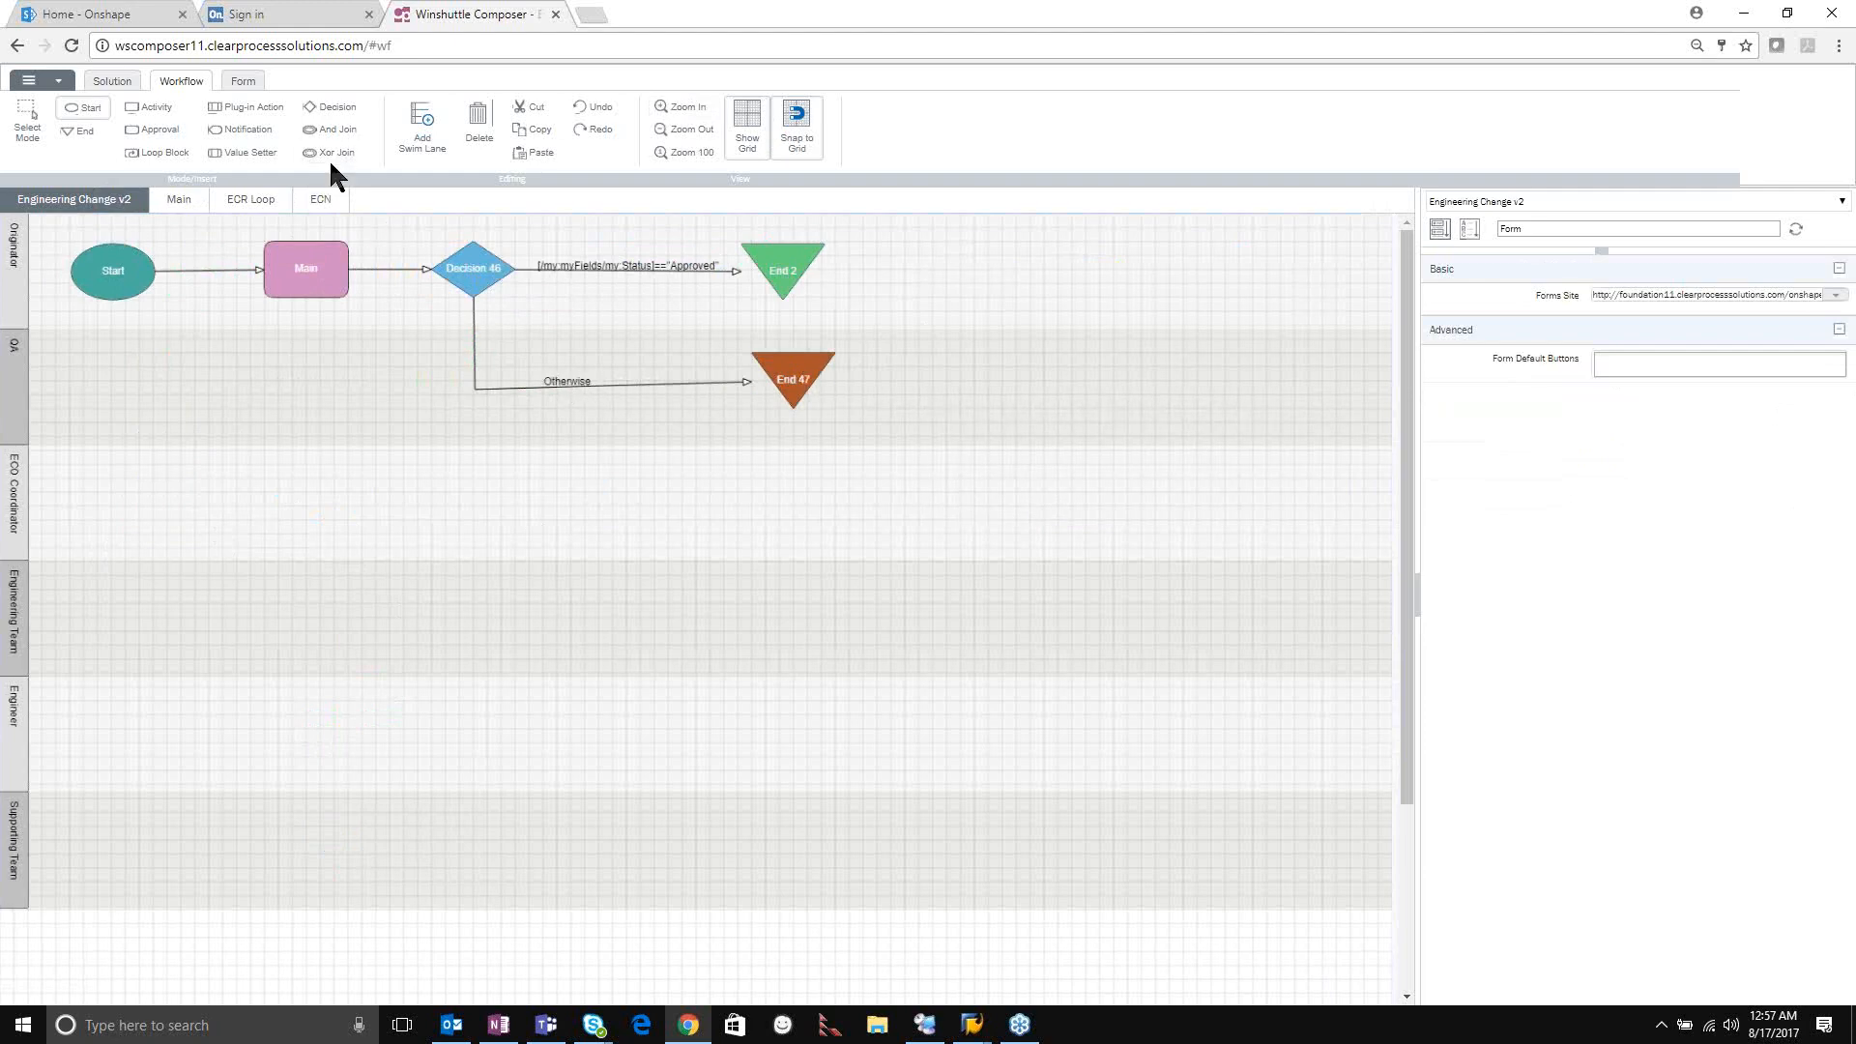
Open a new Engineering Change v2 form from the Onshape SharePoint dashboard and review its title, status and request information.
{"action": "left_click", "coordinate": [89, 14]}
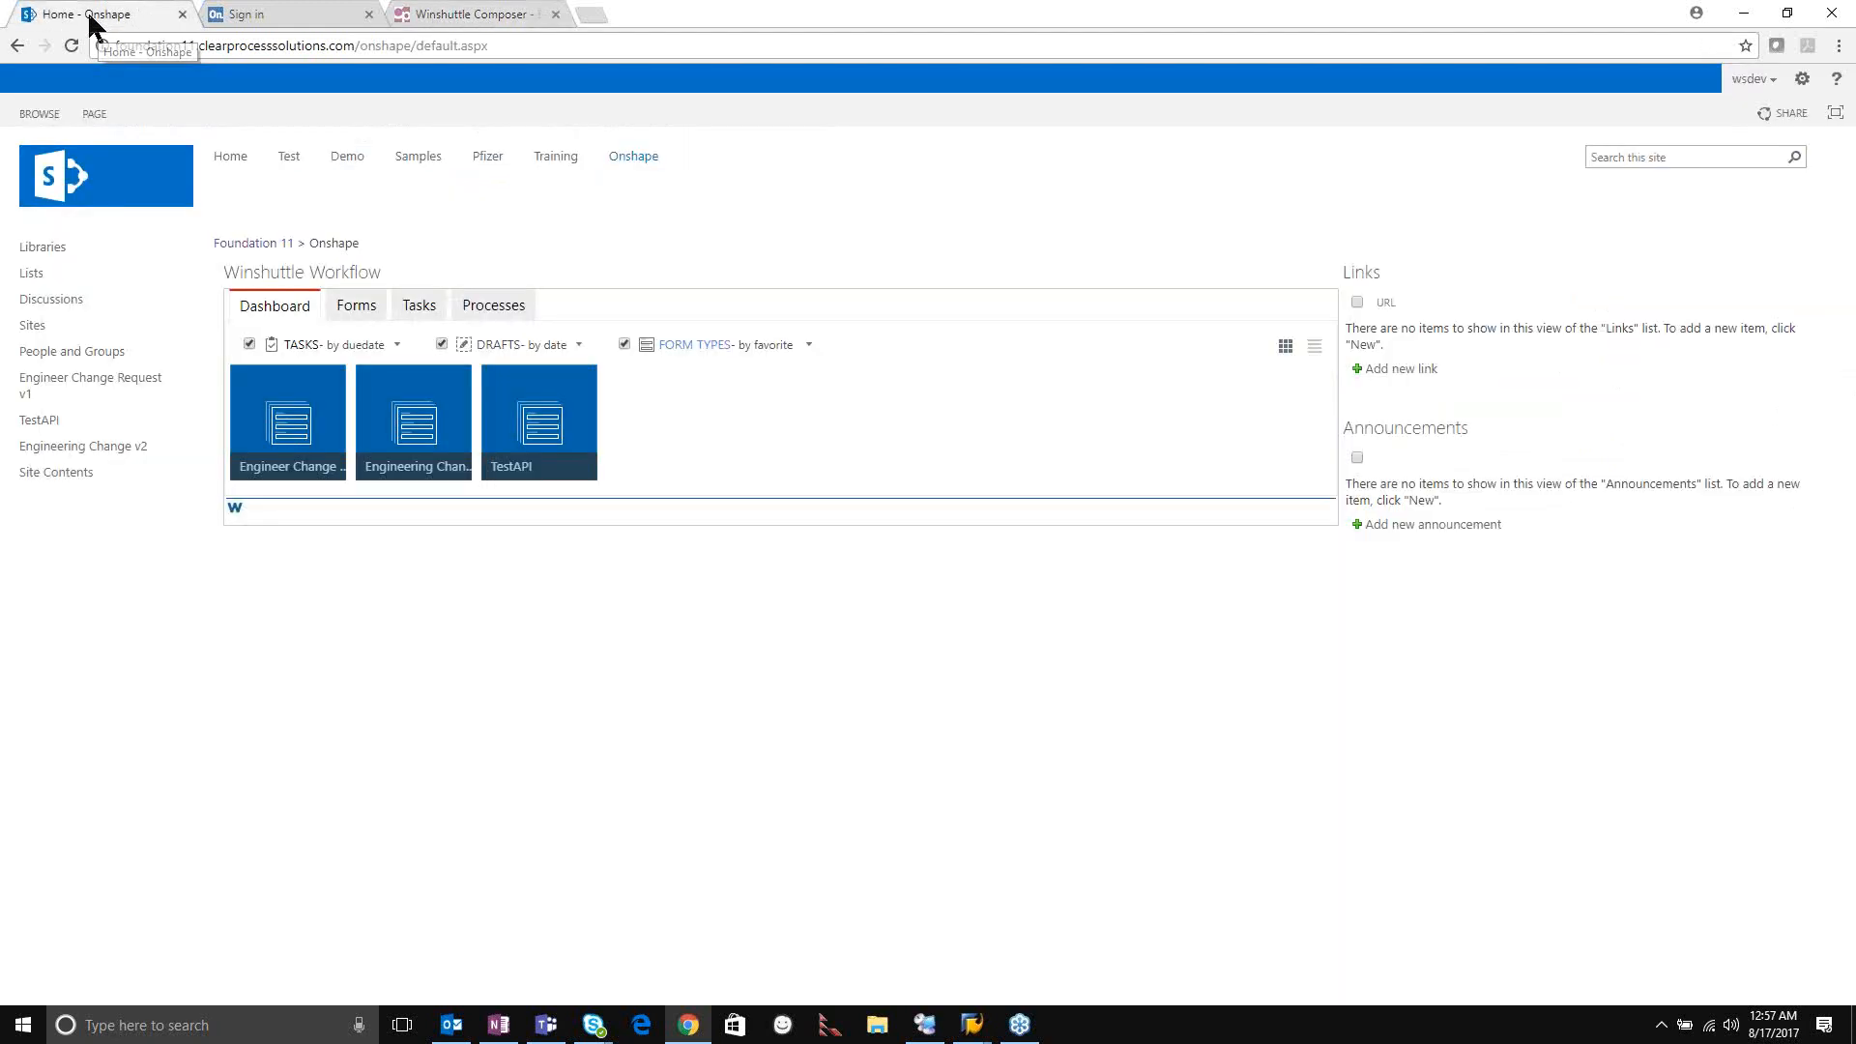
{"action": "left_click", "coordinate": [423, 426]}
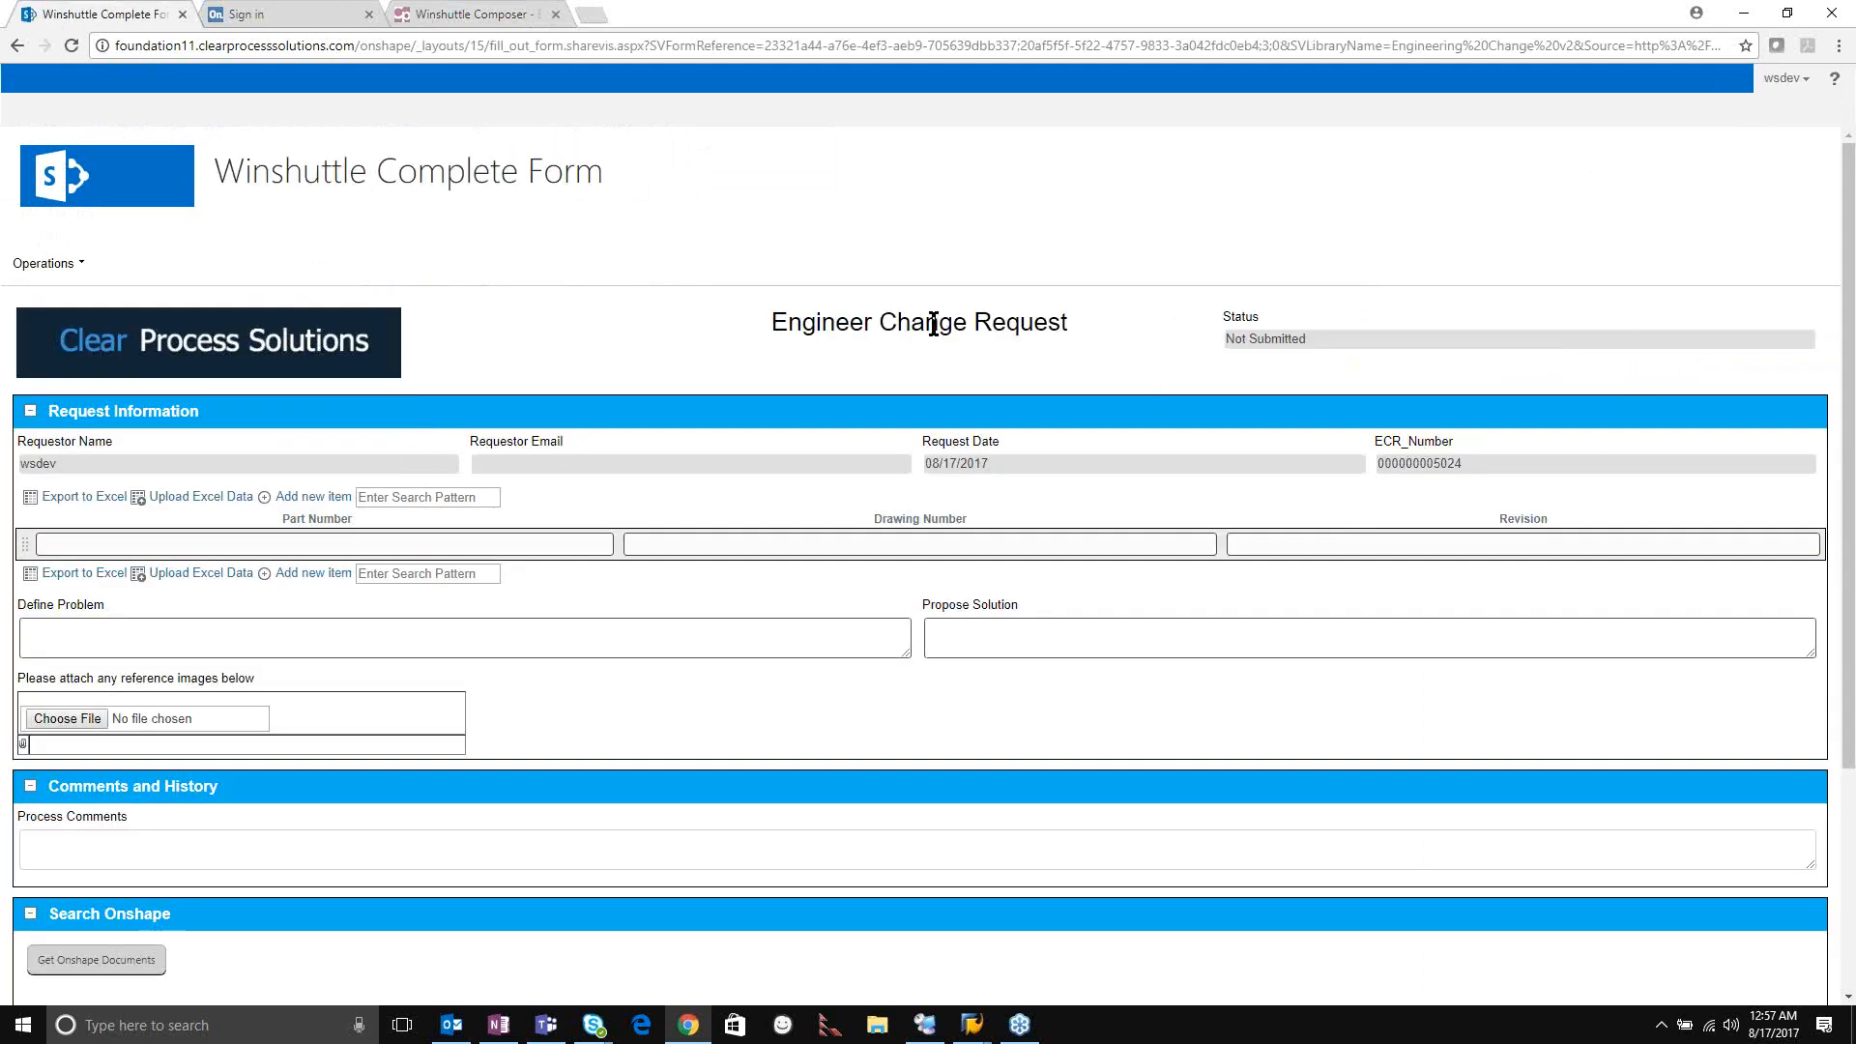
{"action": "left_click_drag", "start_coordinate": [827, 320], "coordinate": [966, 320]}
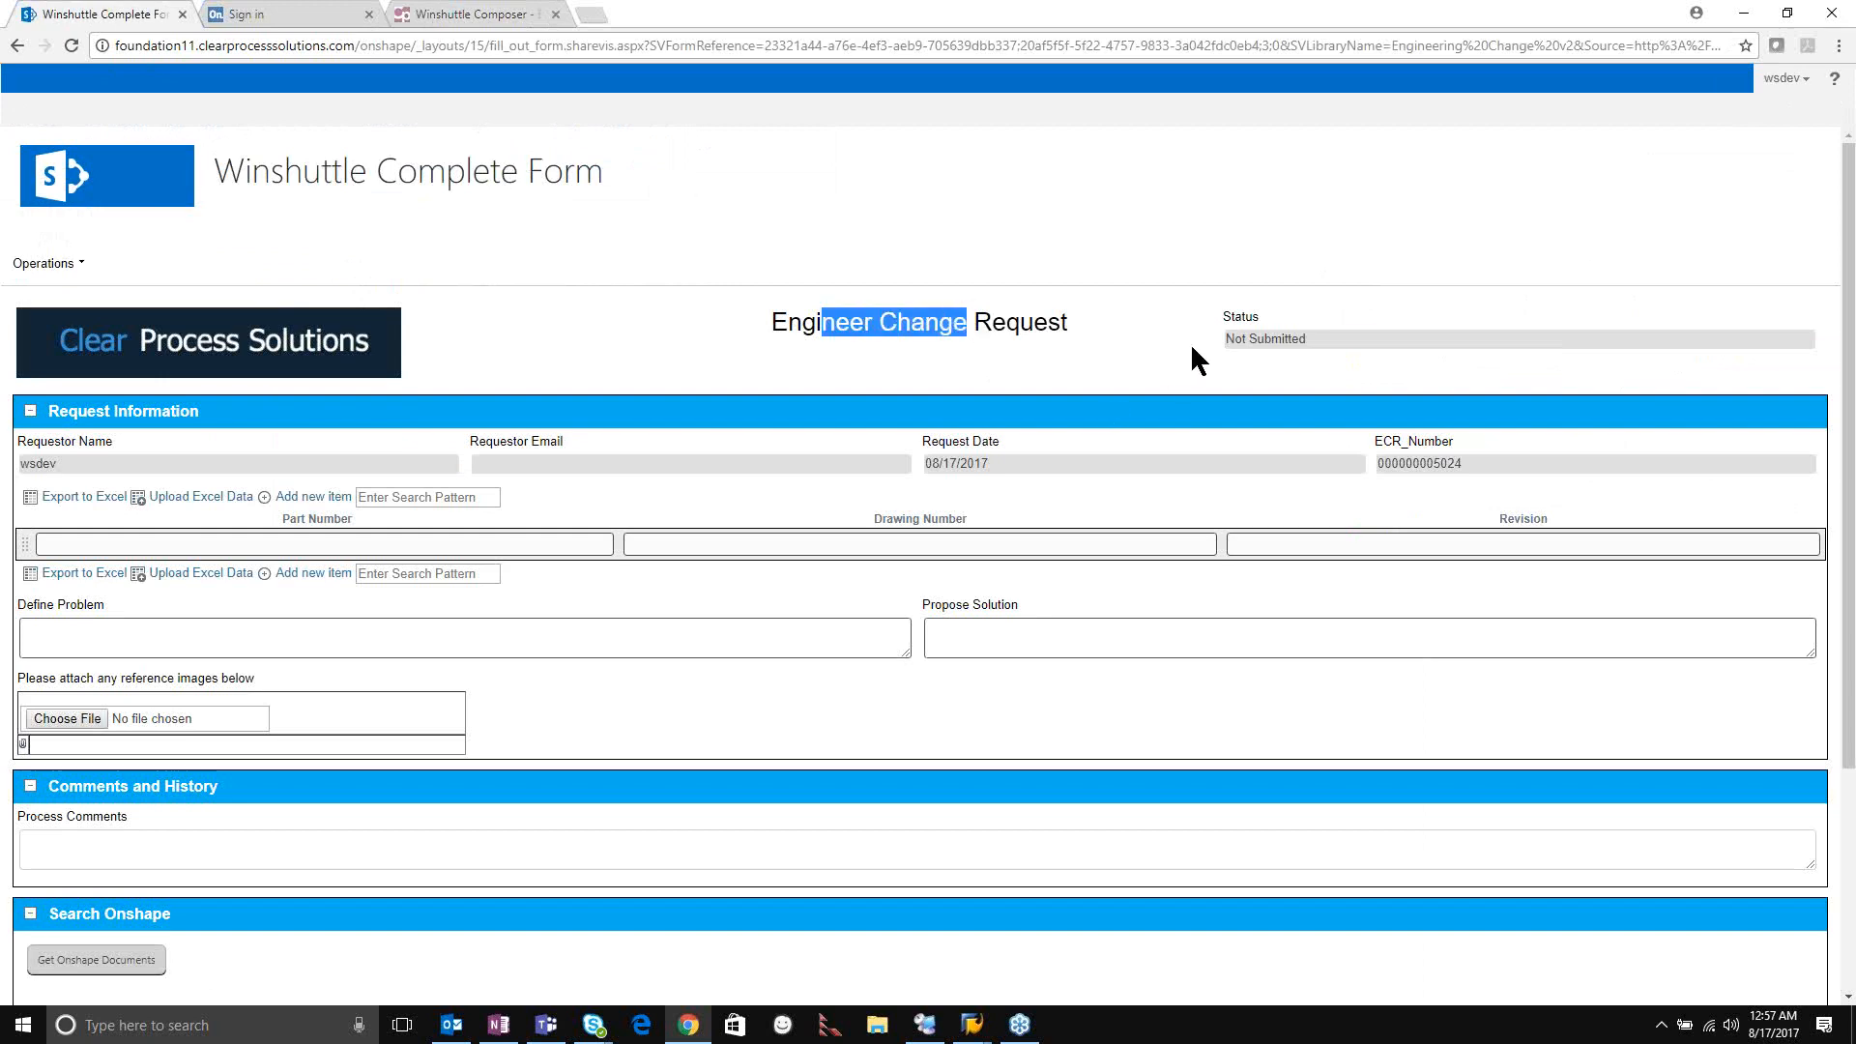
{"action": "left_click_drag", "start_coordinate": [1242, 338], "coordinate": [1293, 383]}
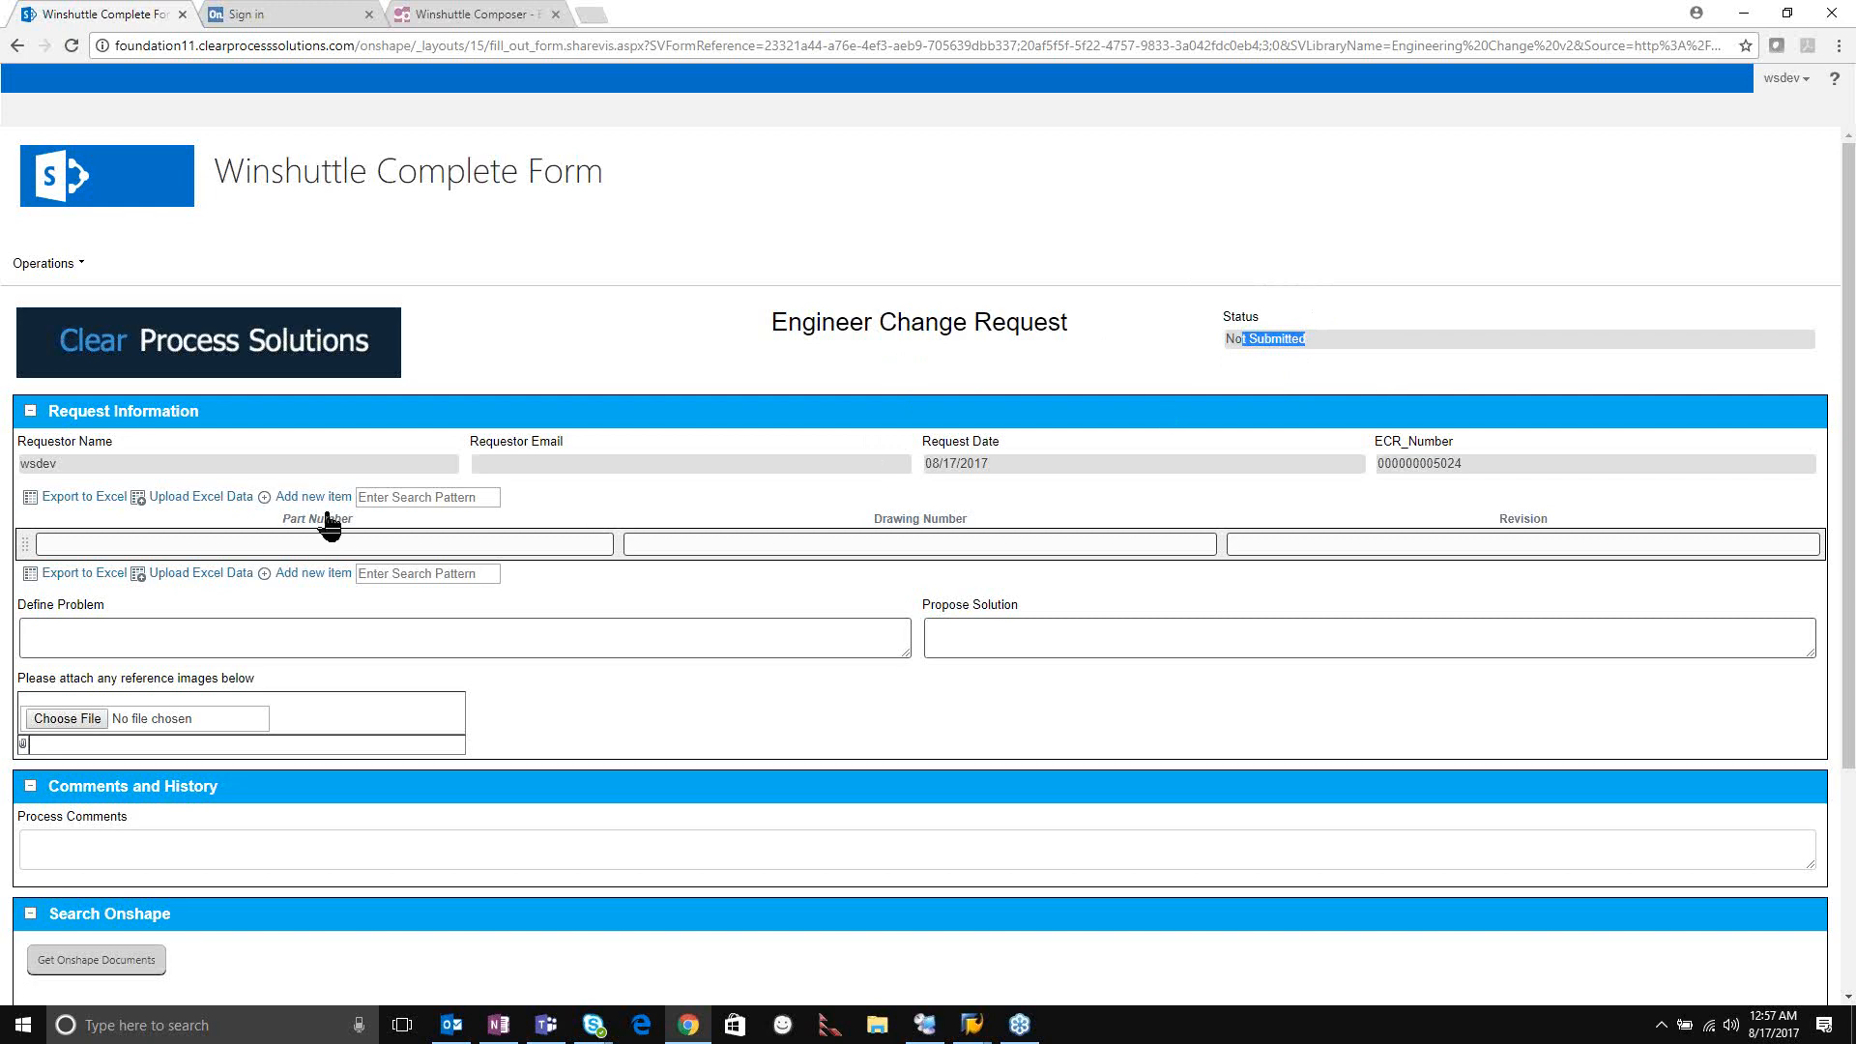
{"action": "left_click_drag", "start_coordinate": [106, 466], "coordinate": [35, 460]}
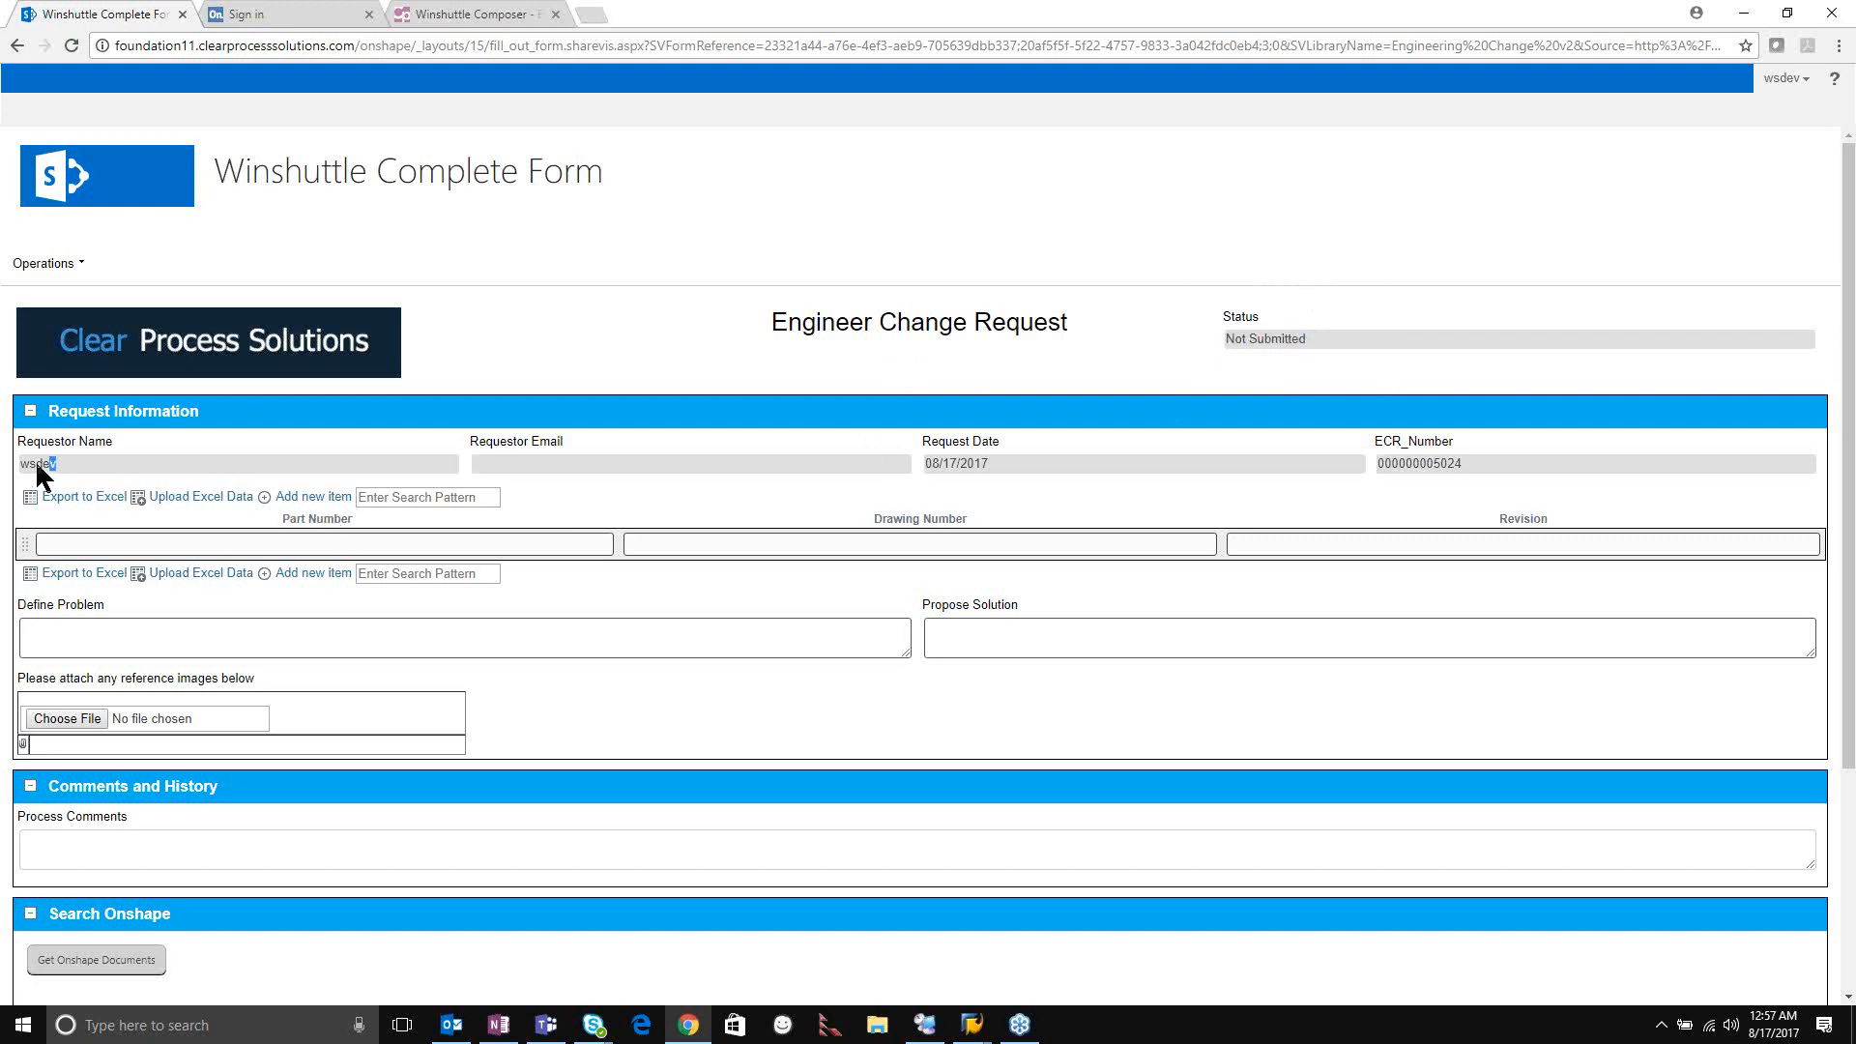
{"action": "left_click", "coordinate": [95, 439]}
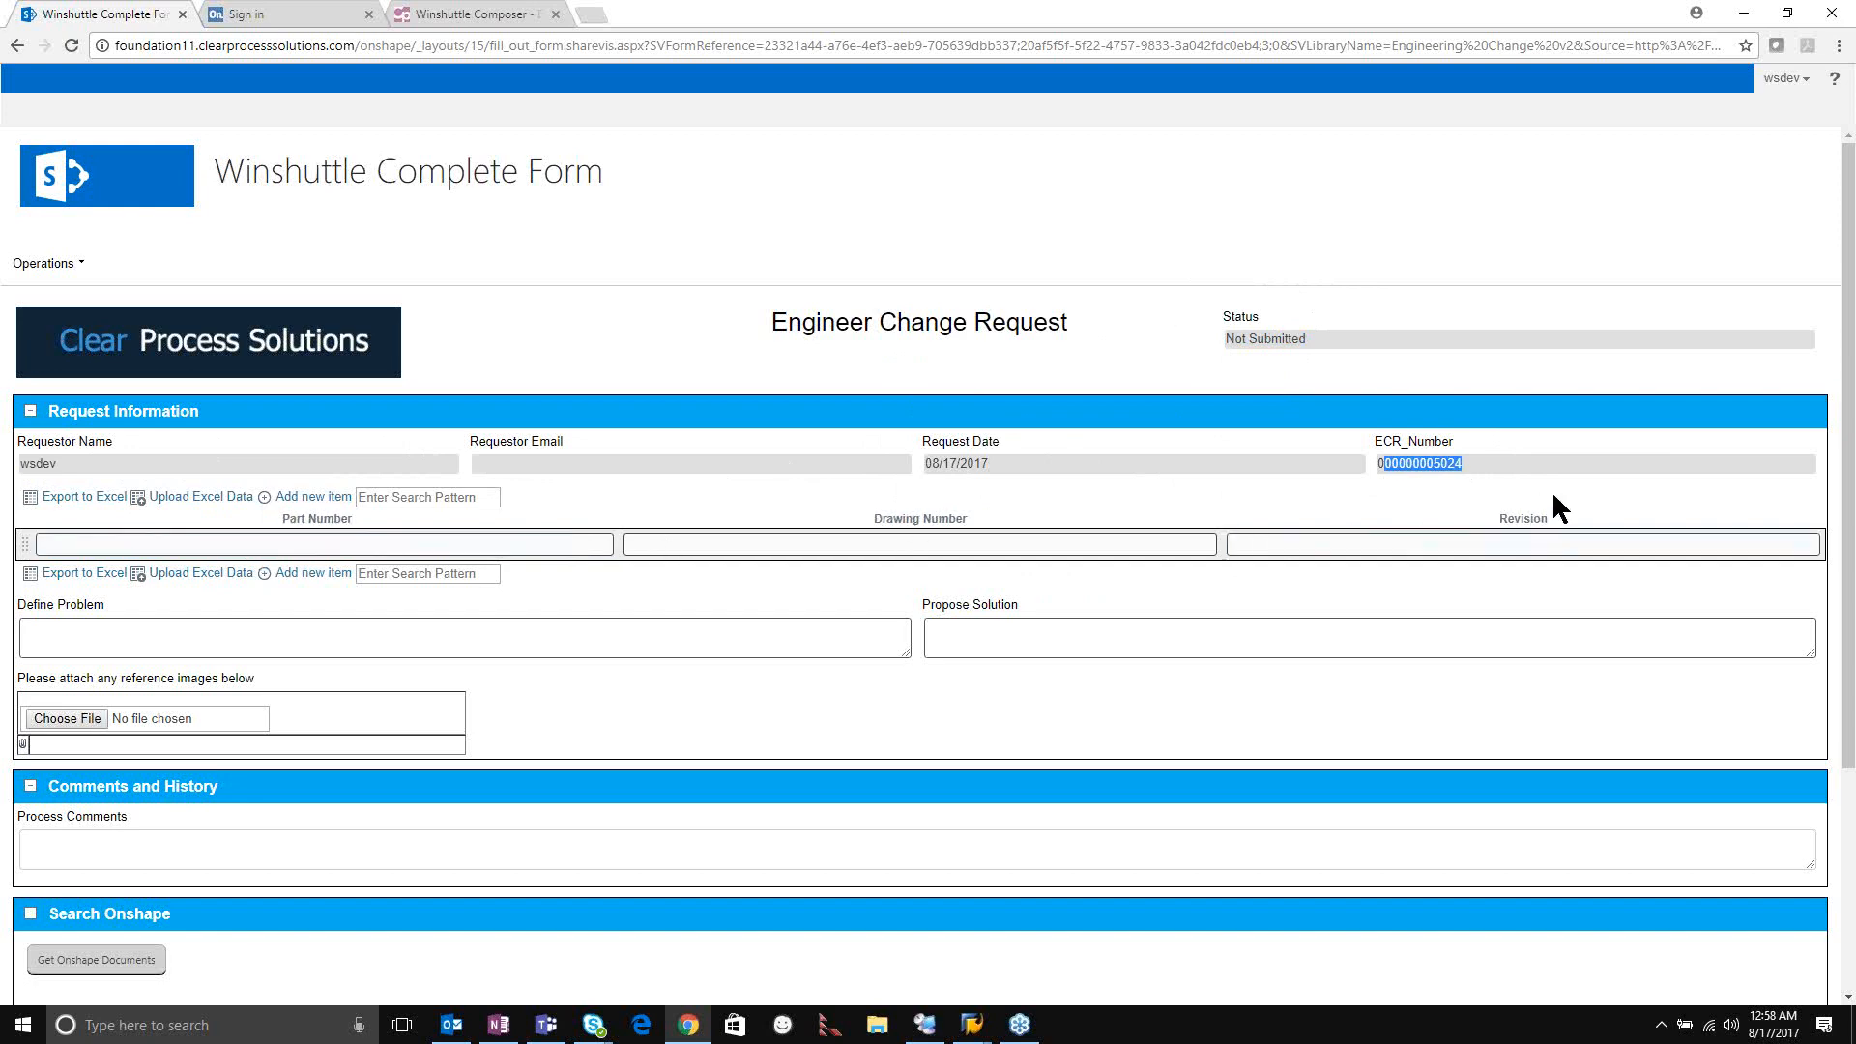
Import the part list into the change request from the Excel file Part Import.xlsx.
{"action": "left_click", "coordinate": [179, 499]}
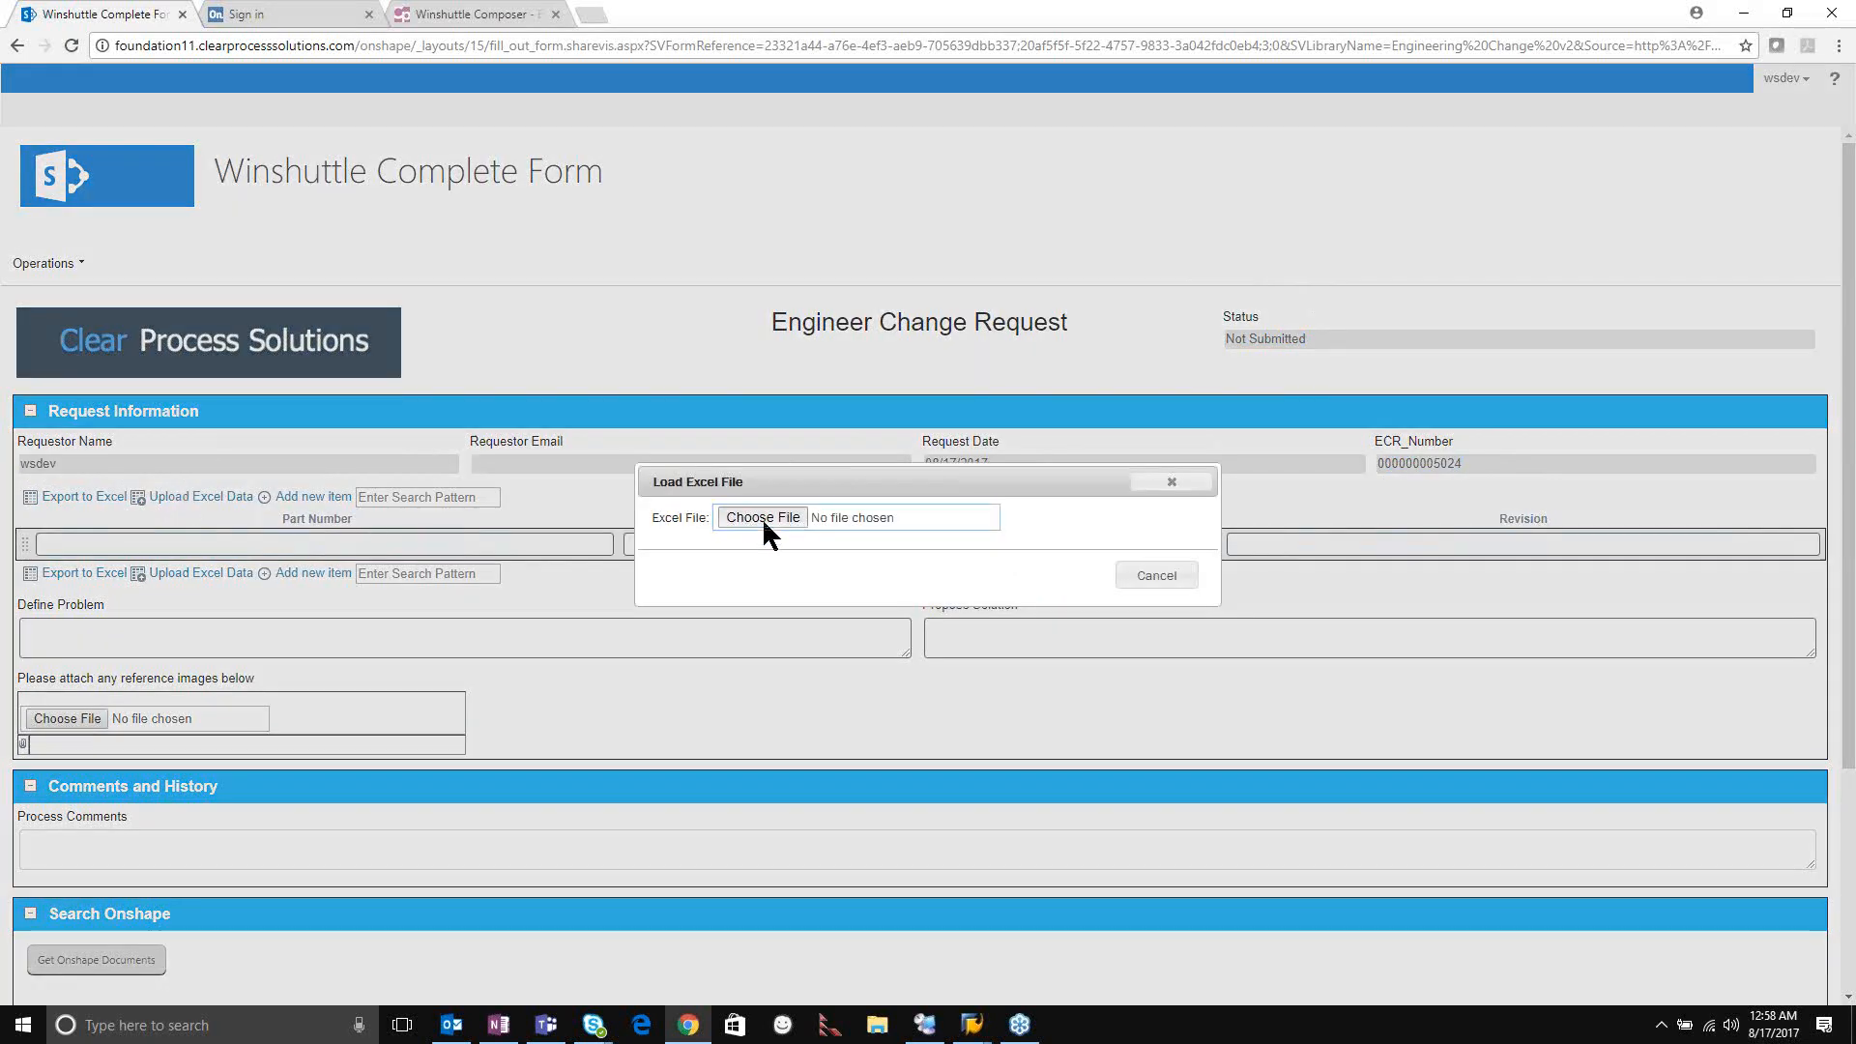
{"action": "left_click", "coordinate": [762, 517]}
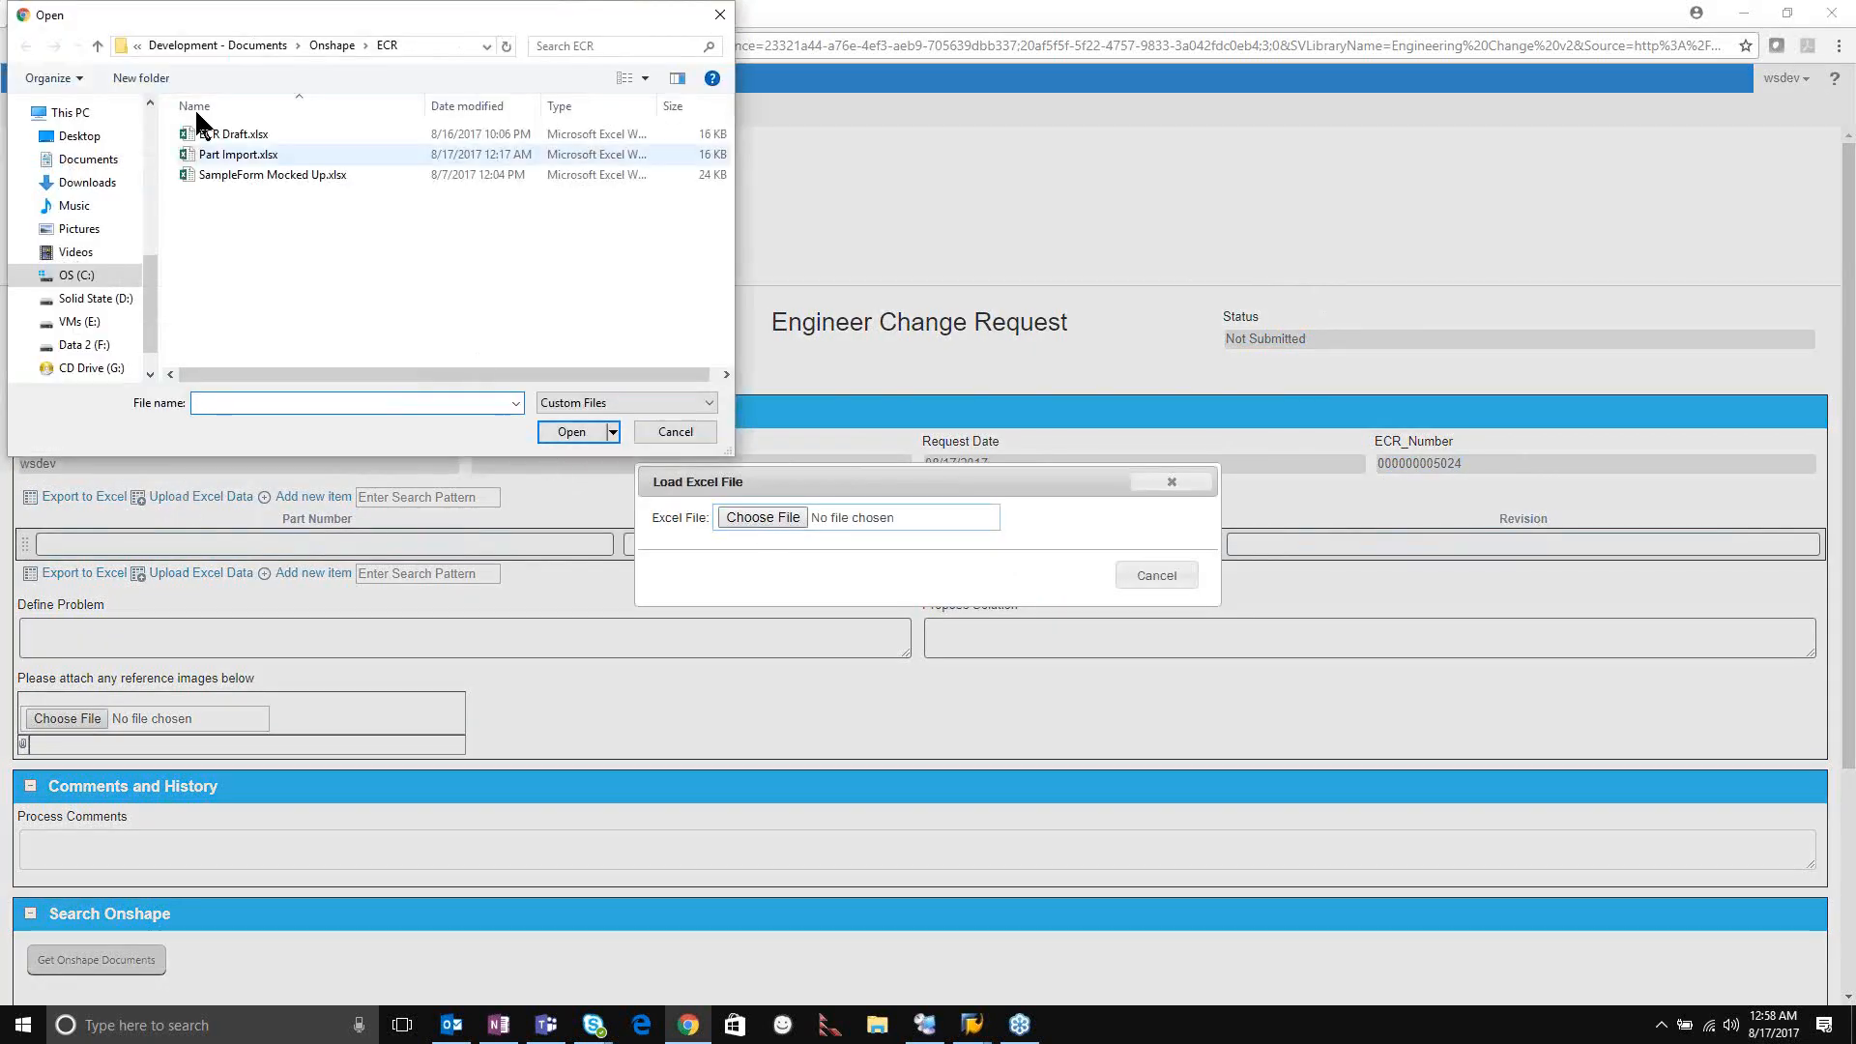
{"action": "left_click", "coordinate": [254, 157]}
{"action": "double_click", "coordinate": [251, 149]}
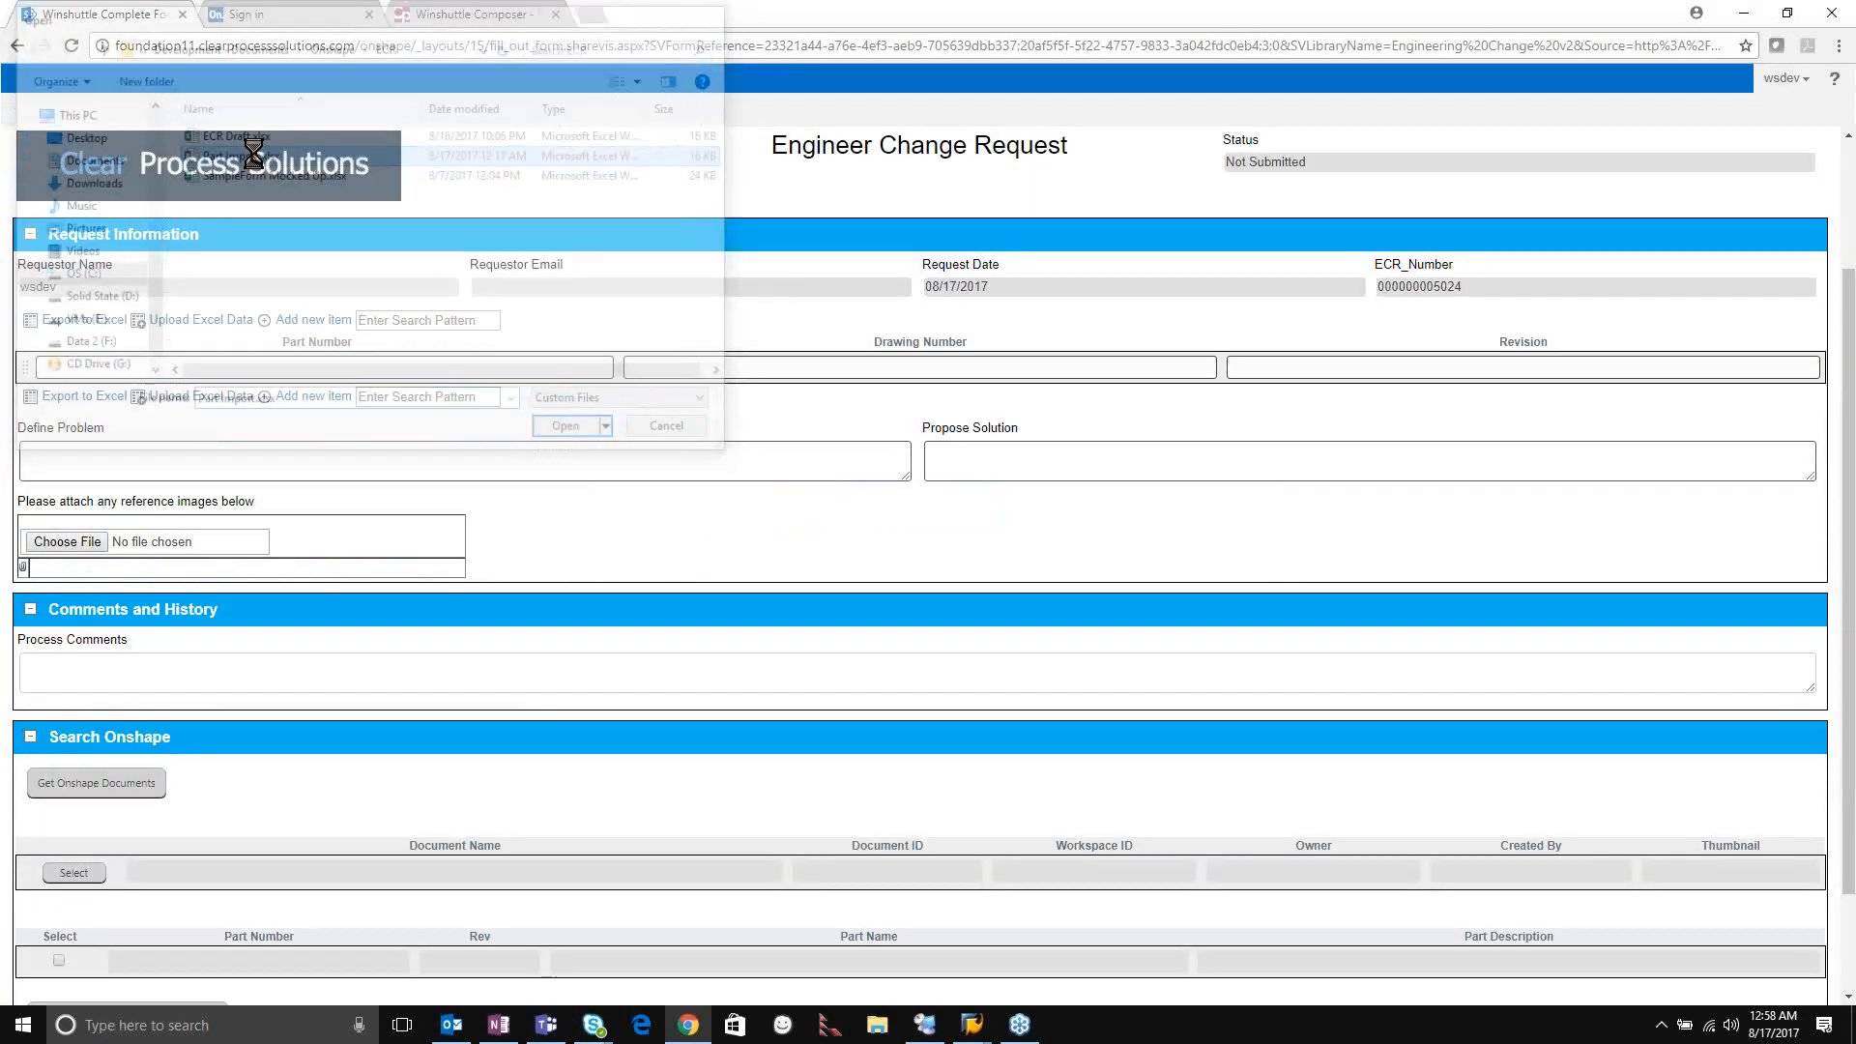
{"action": "left_click", "coordinate": [973, 629]}
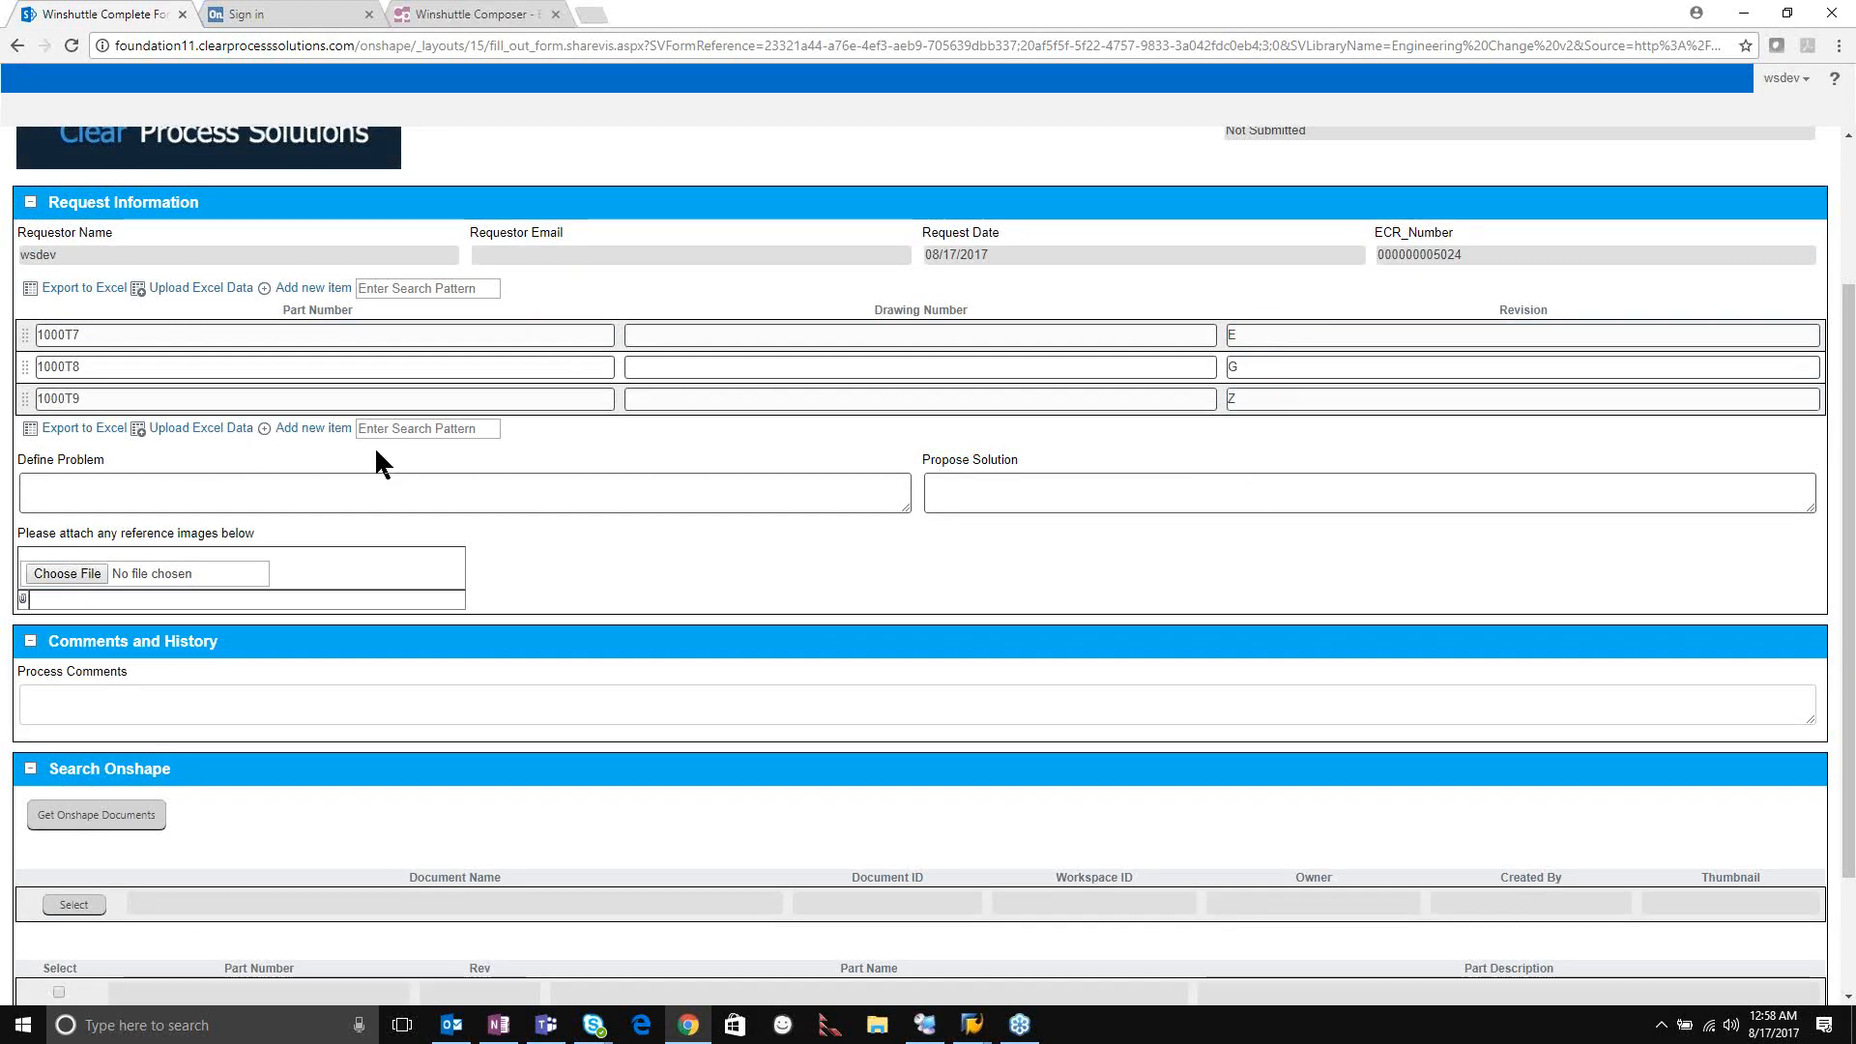
Define the problem as "This is the problem" and propose the solution "This is a solution".
{"action": "left_click", "coordinate": [120, 488]}
{"action": "type", "text": "Tih"}
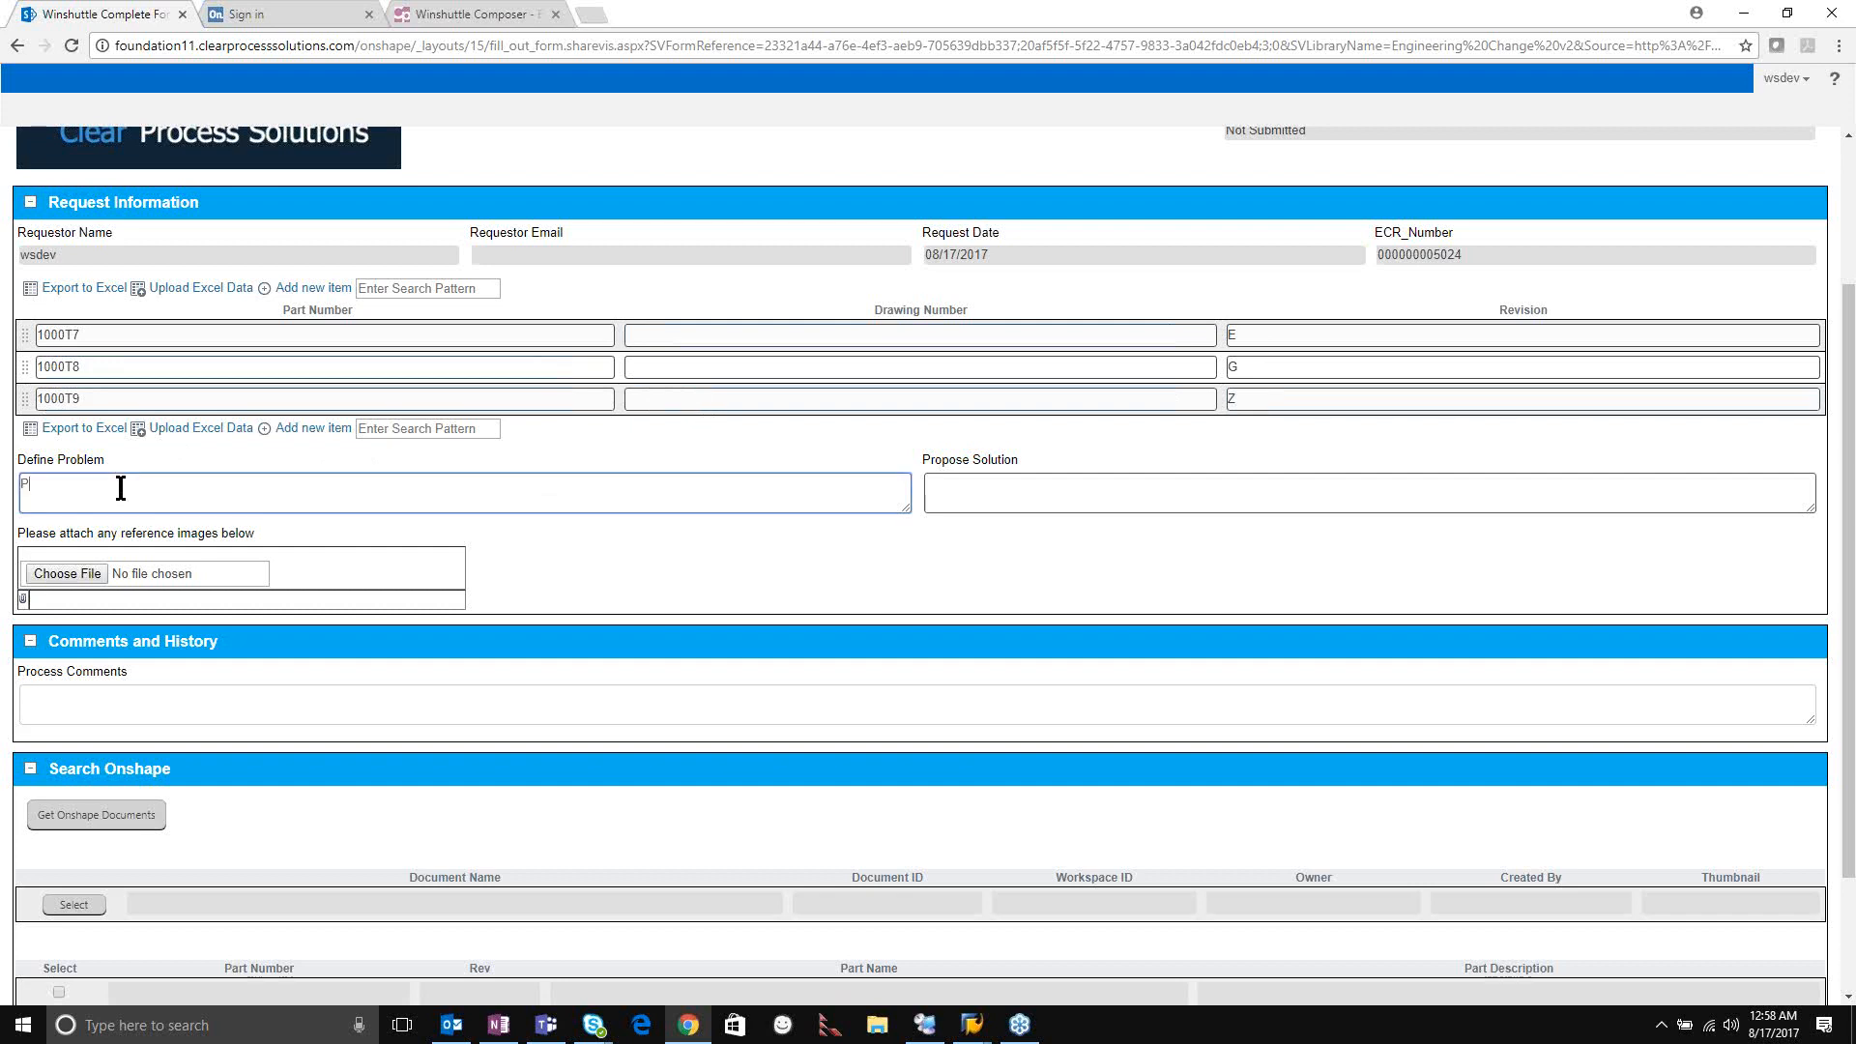
{"action": "key", "text": "BackSpace"}
{"action": "key", "text": "BackSpace"}
{"action": "key", "text": "BackSpace"}
{"action": "type", "text": "This is the problem"}
{"action": "left_click", "coordinate": [958, 499]}
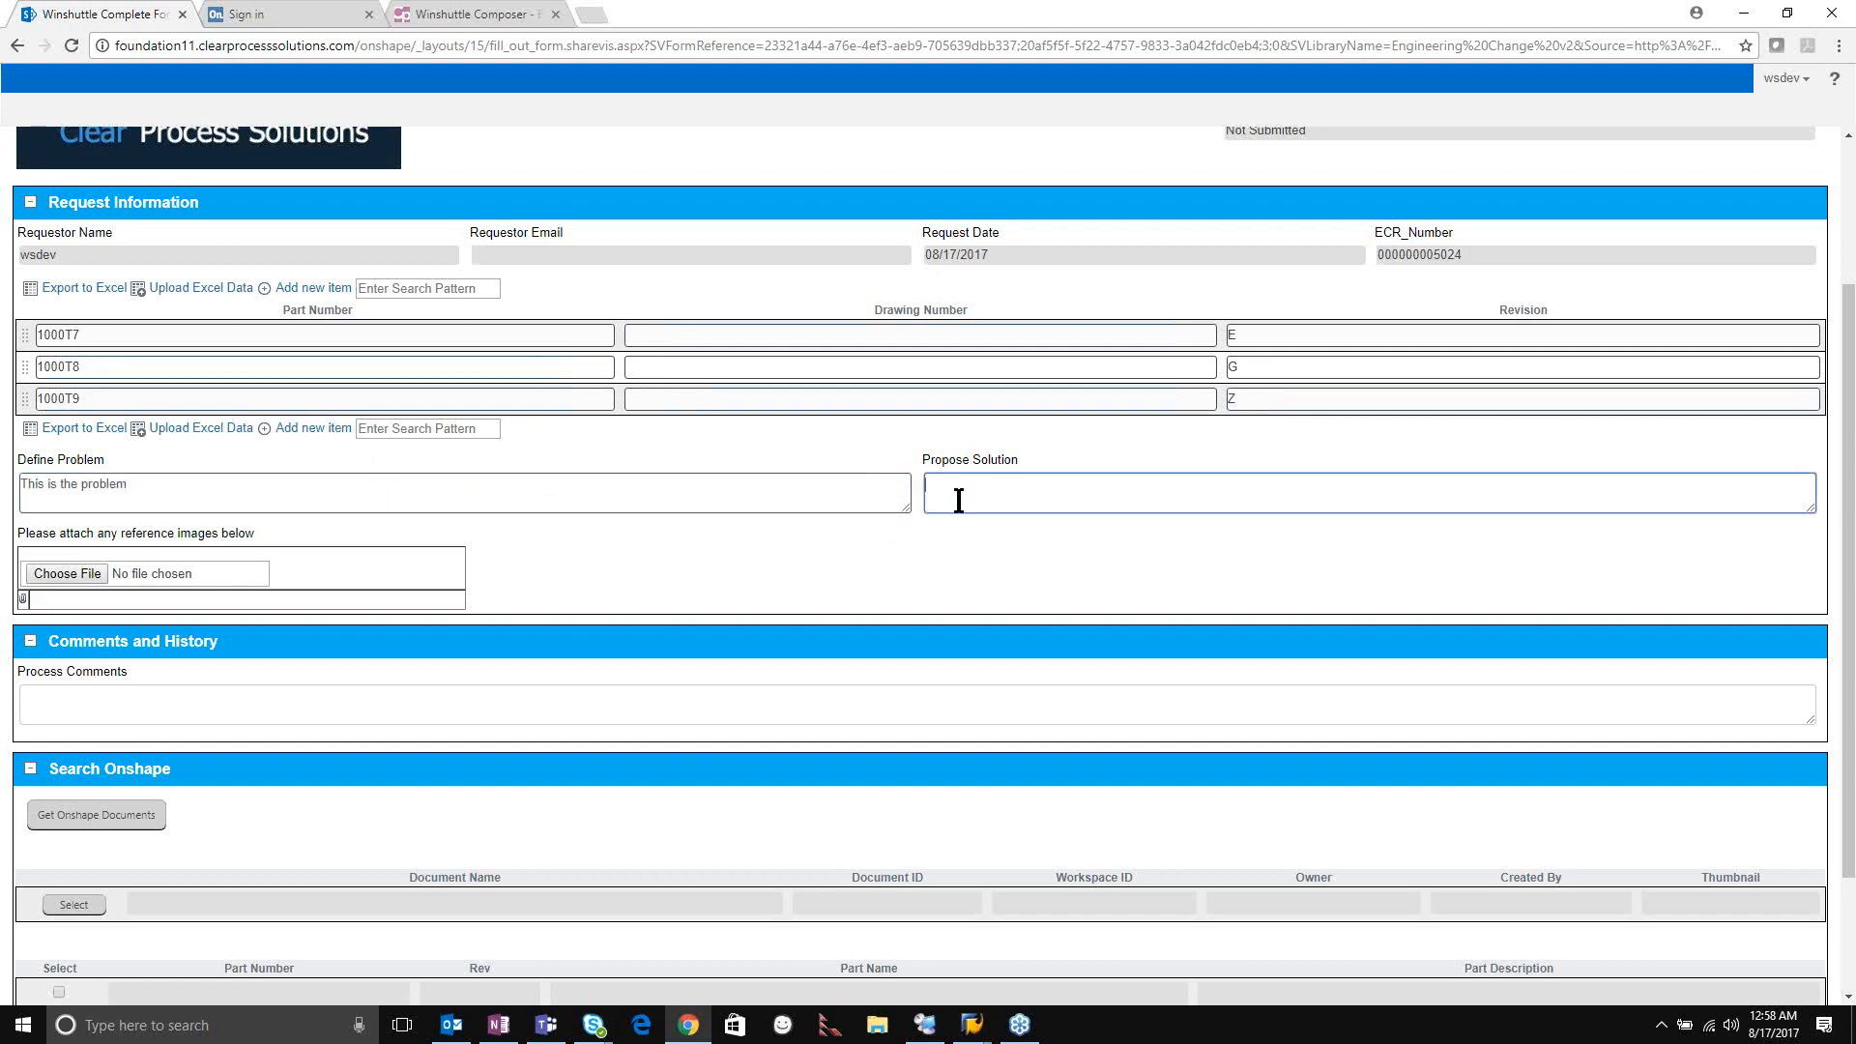
{"action": "type", "text": "This is a solution"}
Add the process comment "Please process quickly" and save and route the change request.
{"action": "scroll", "coordinate": [617, 670], "scroll_direction": "down", "scroll_amount": 1}
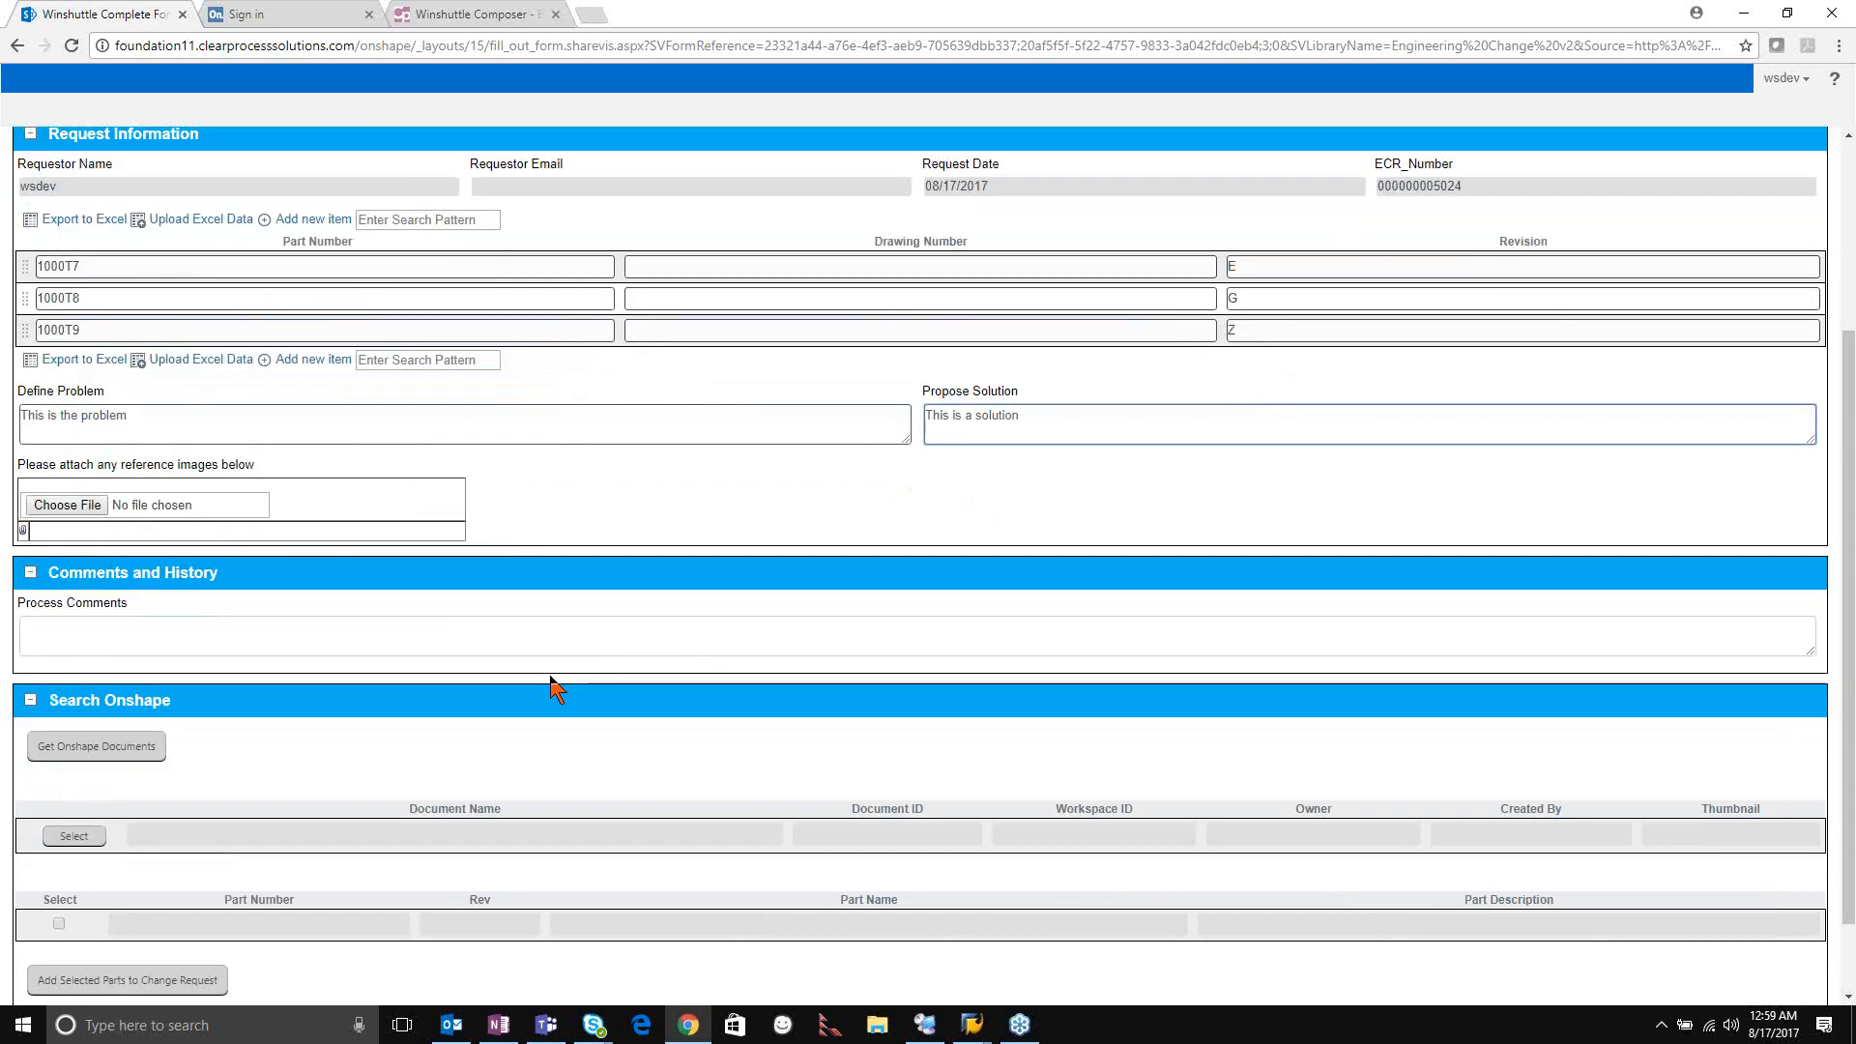
{"action": "left_click", "coordinate": [125, 615]}
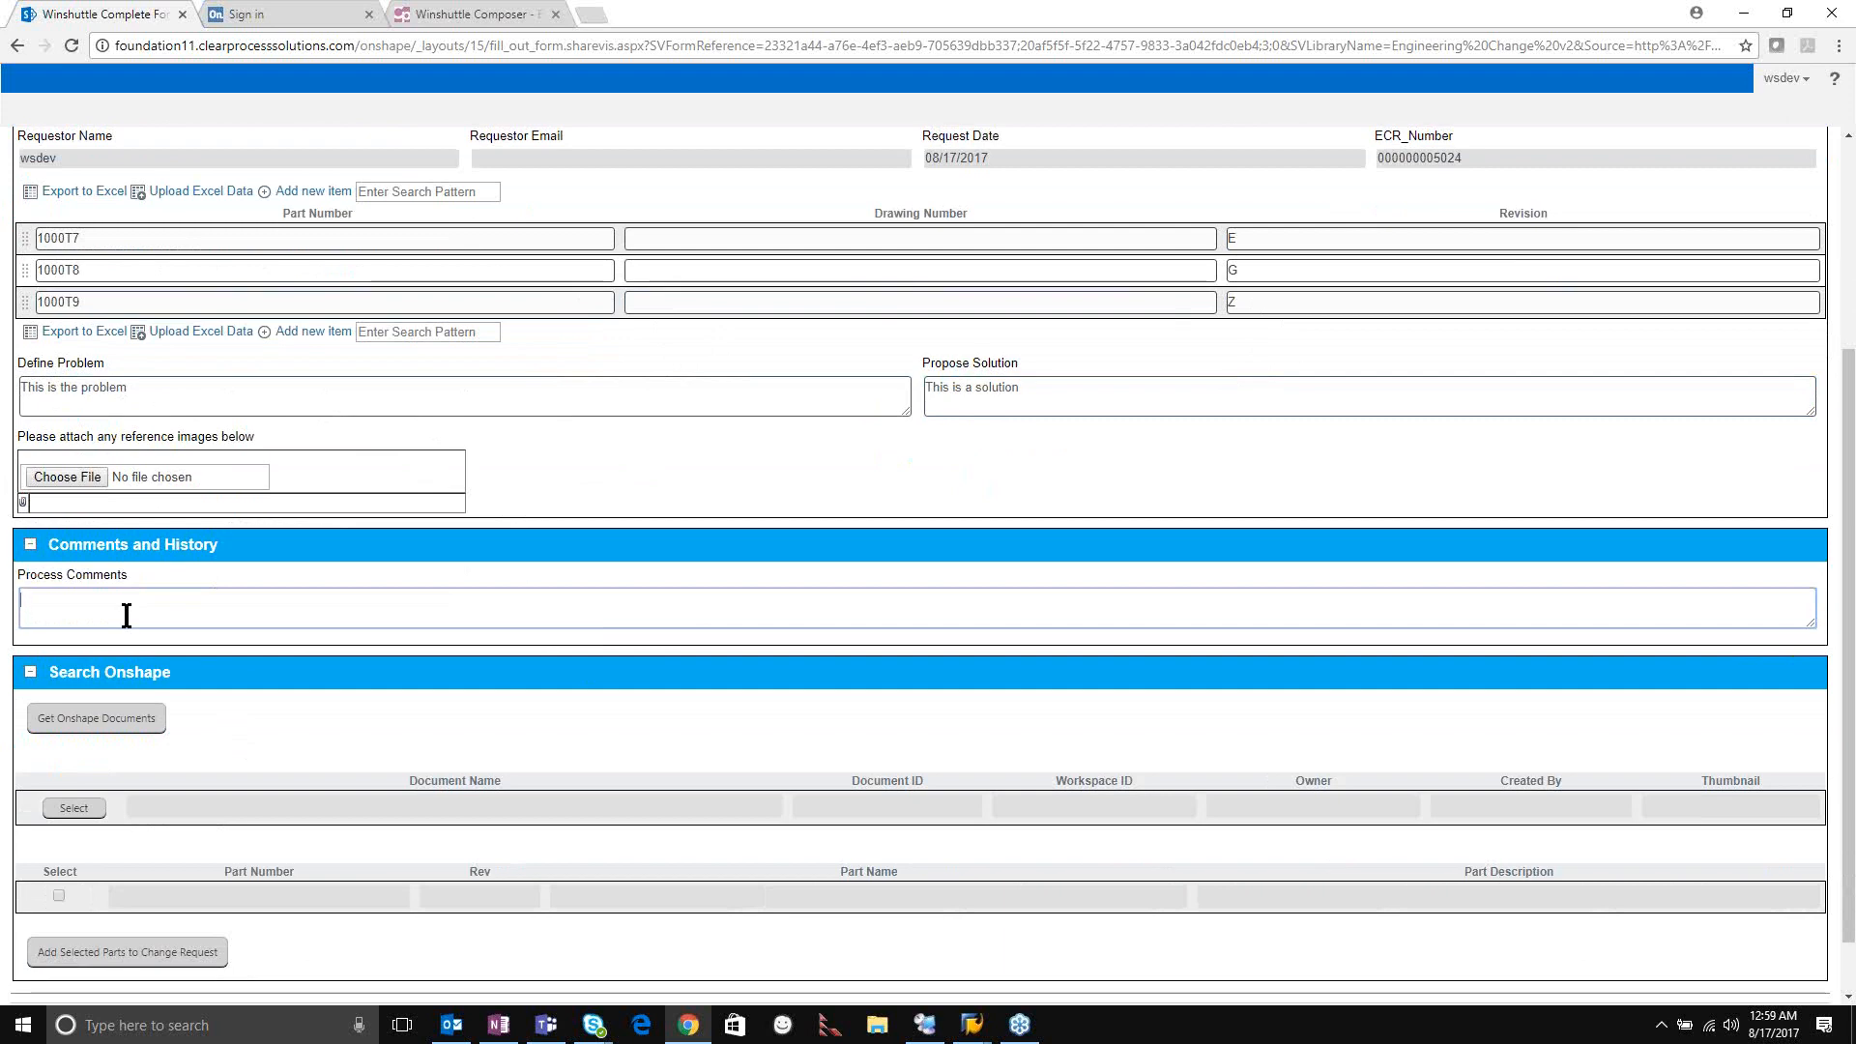
{"action": "scroll", "coordinate": [126, 615], "scroll_direction": "up", "scroll_amount": 1}
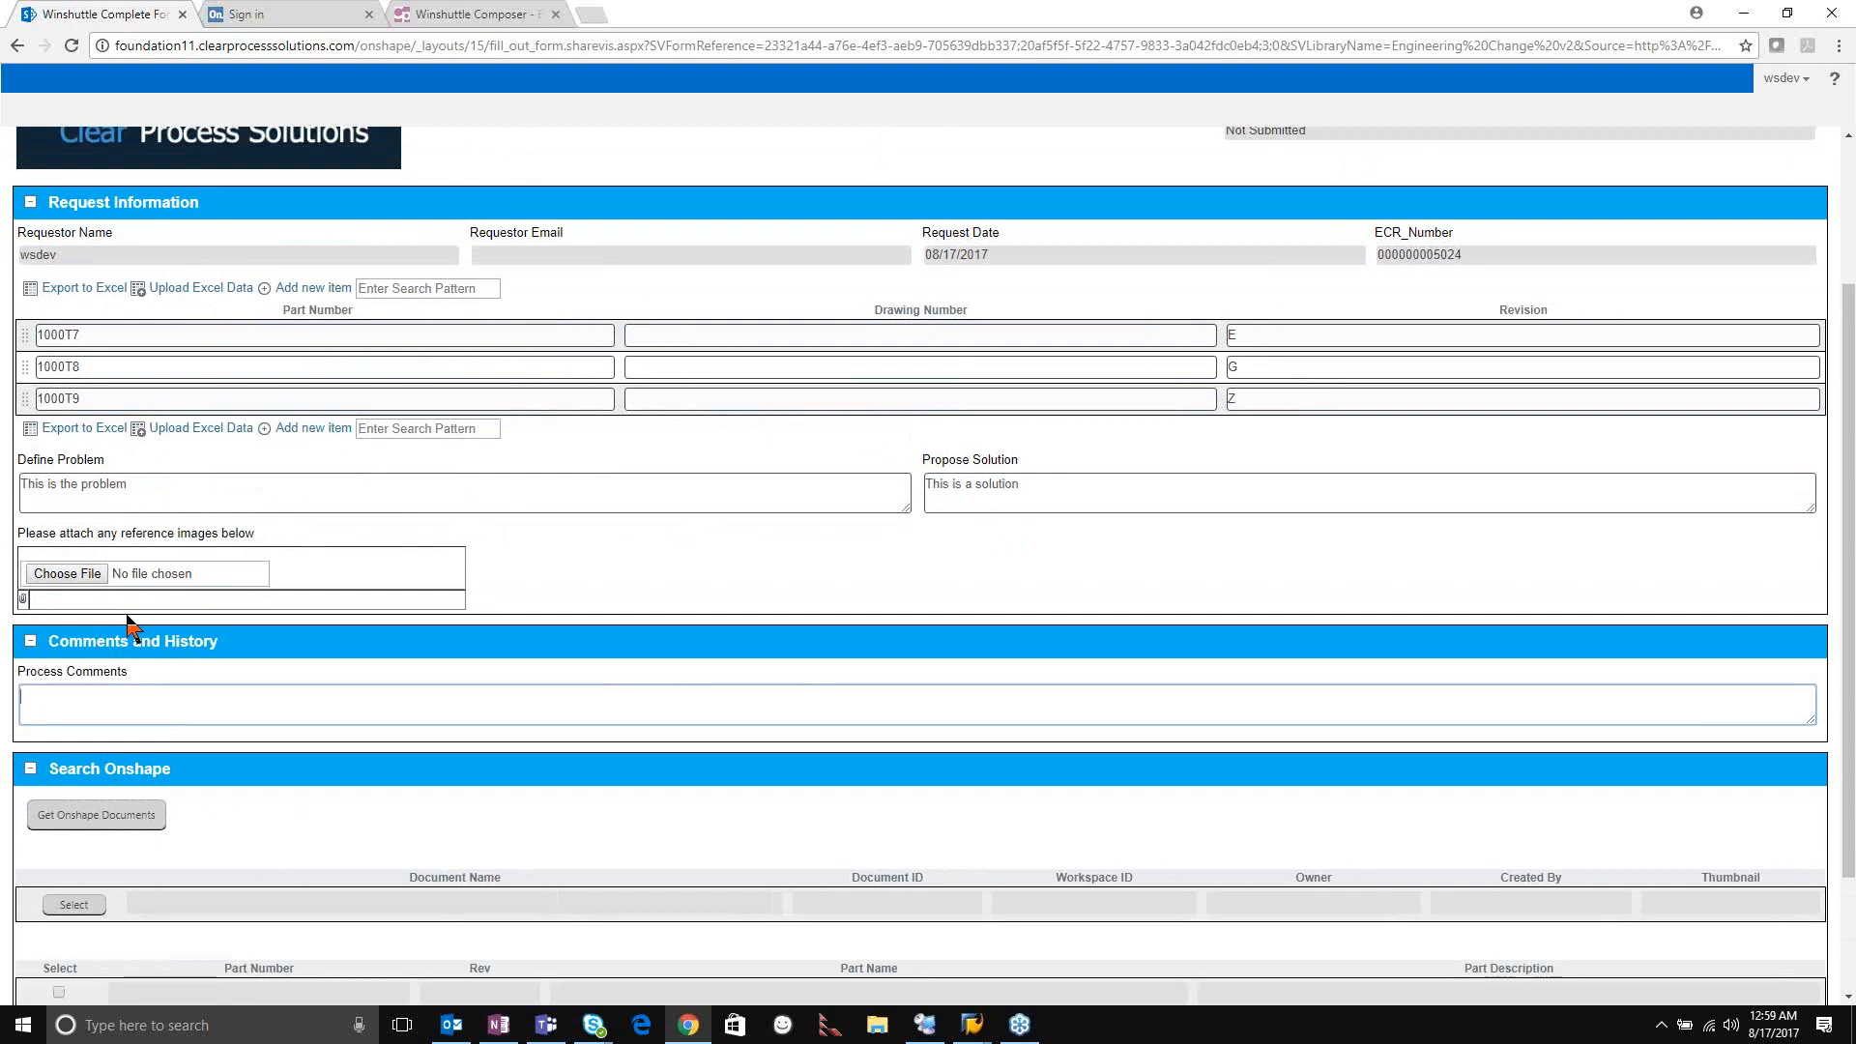
{"action": "key", "text": "BackSpace"}
{"action": "type", "text": "Please process quickly"}
{"action": "scroll", "coordinate": [688, 848], "scroll_direction": "down", "scroll_amount": 3}
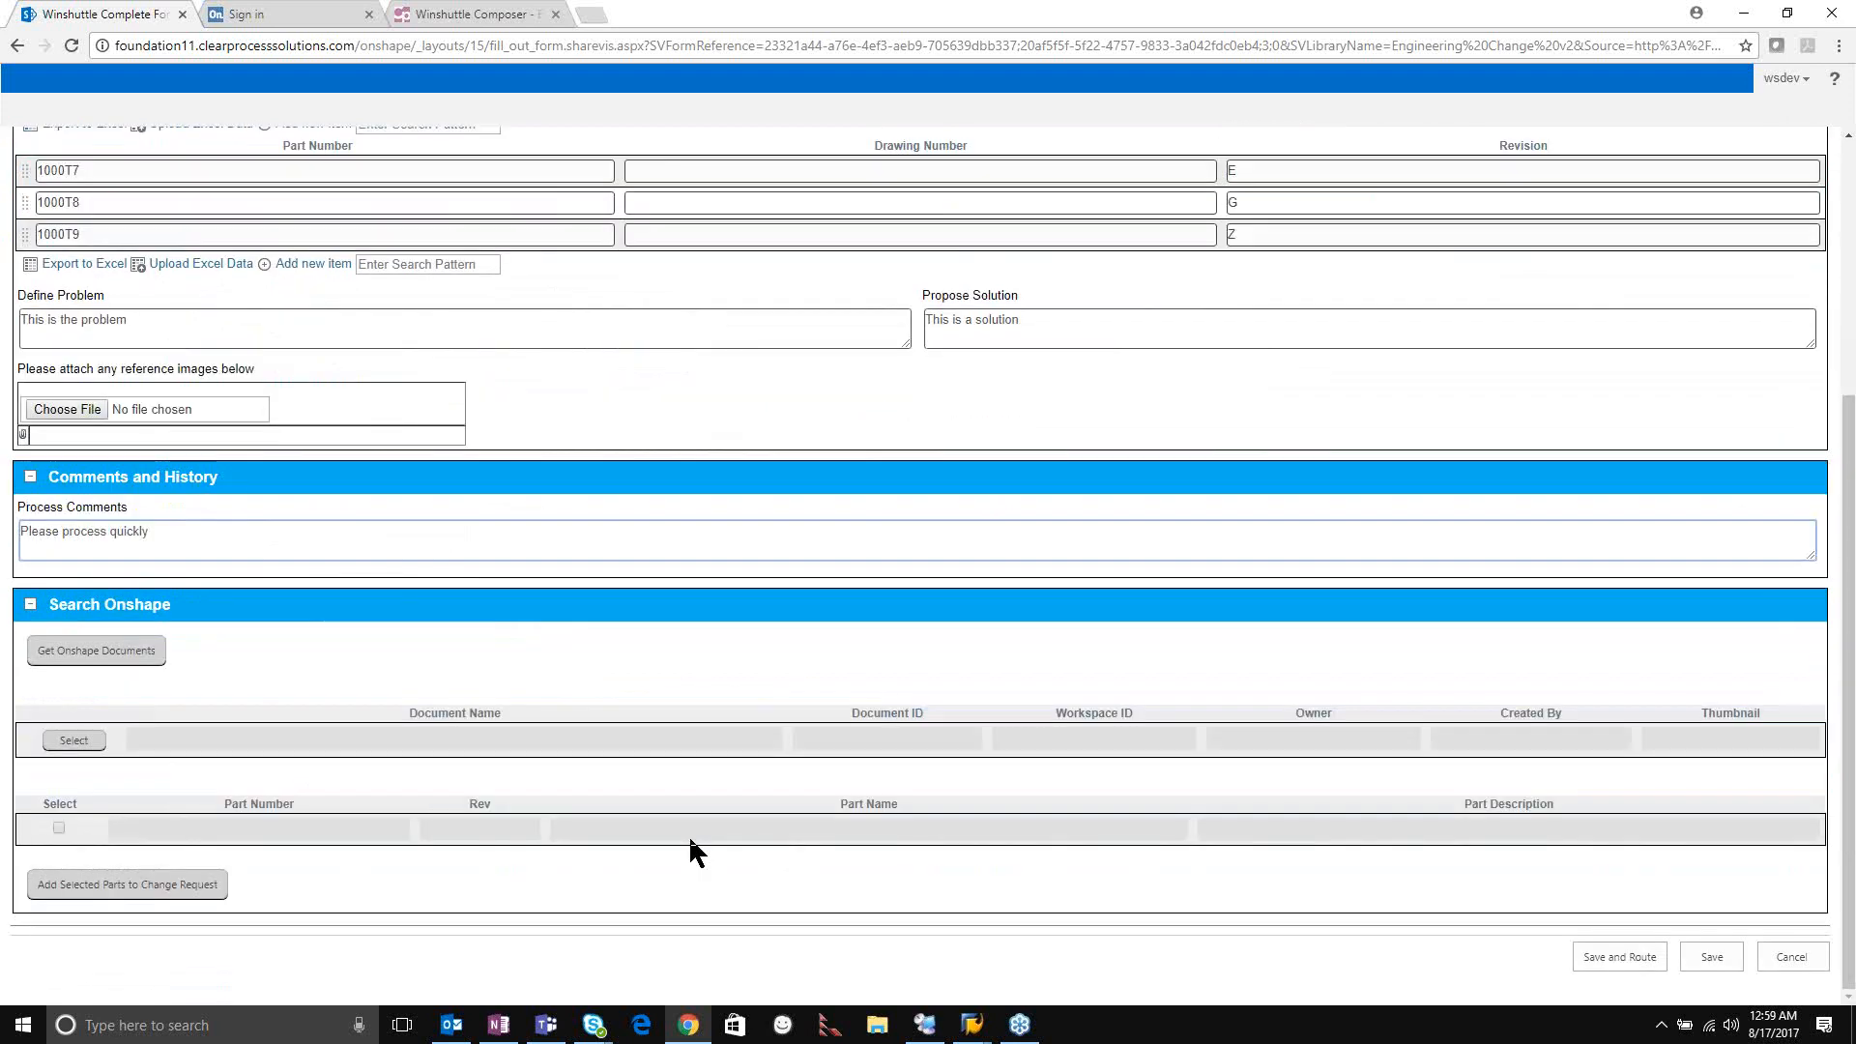
{"action": "left_click", "coordinate": [1598, 953]}
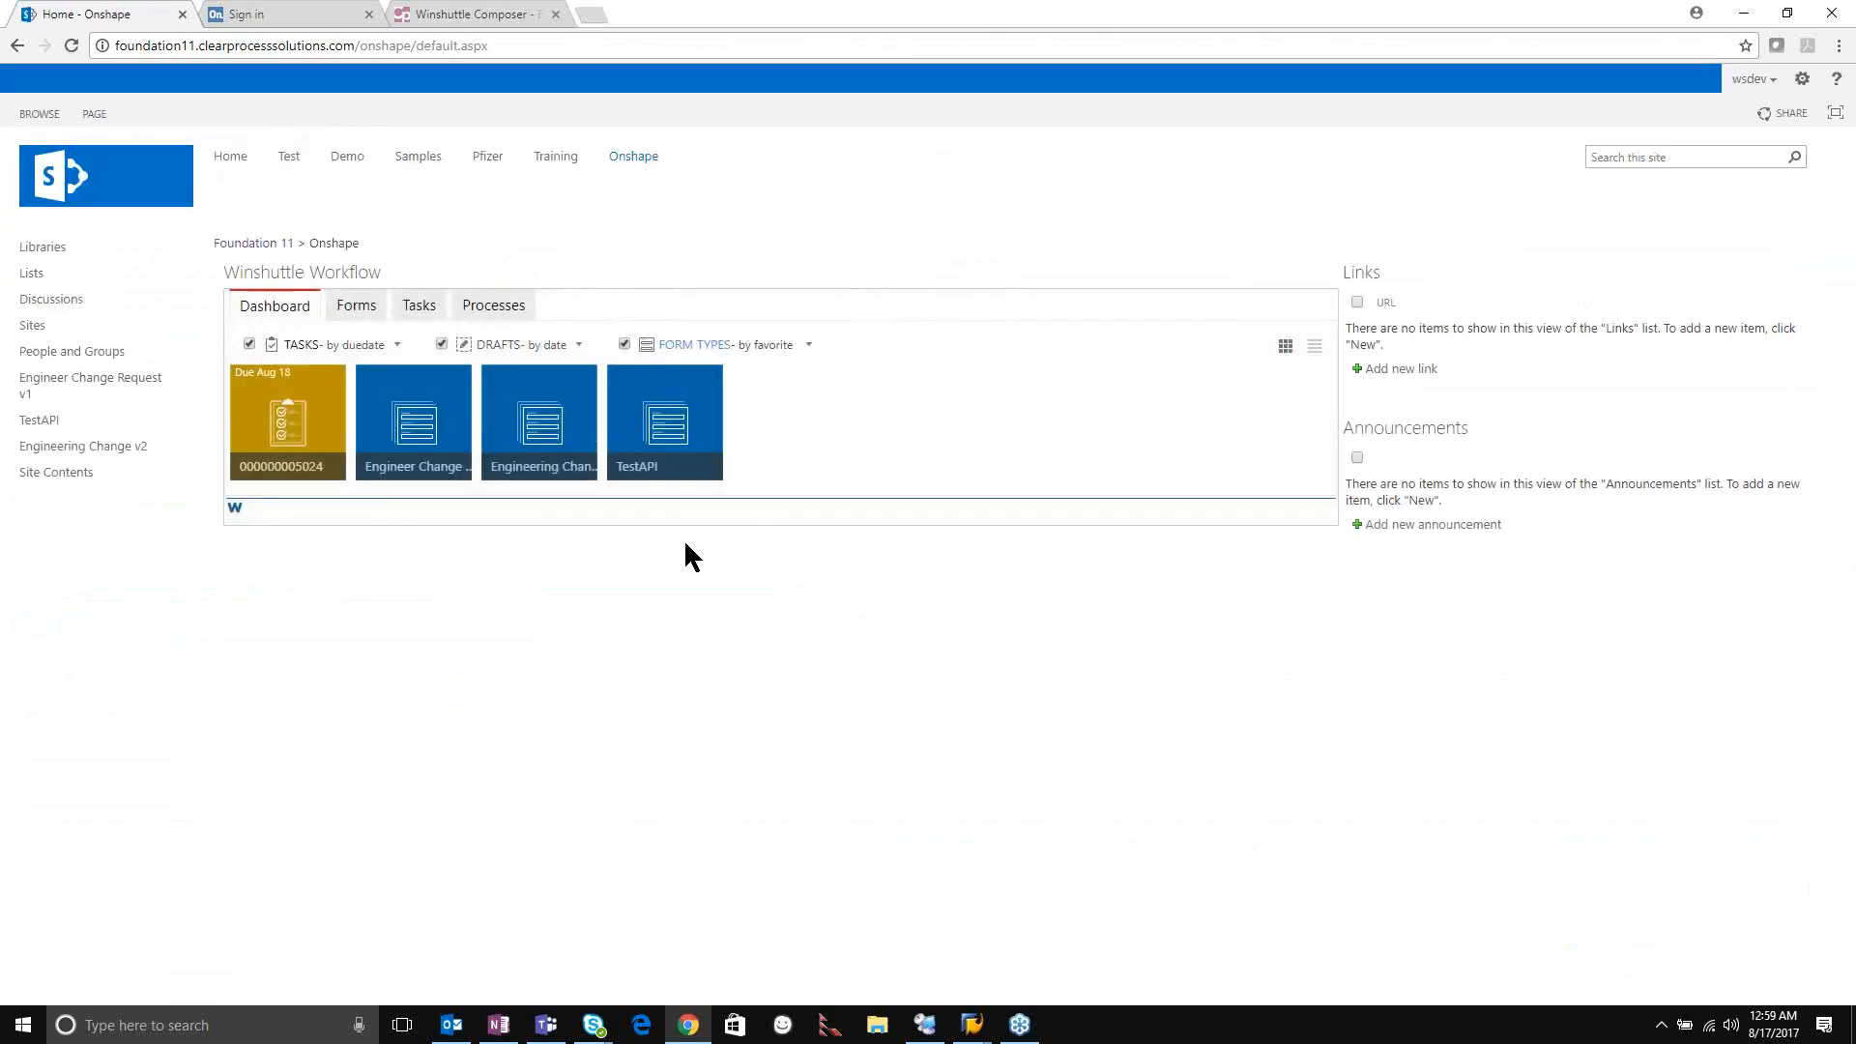
View the site's workflow tasks and check the Review ECR - QA node in the Main diagram in Winshuttle Composer, returning to the task list.
{"action": "left_click", "coordinate": [421, 307]}
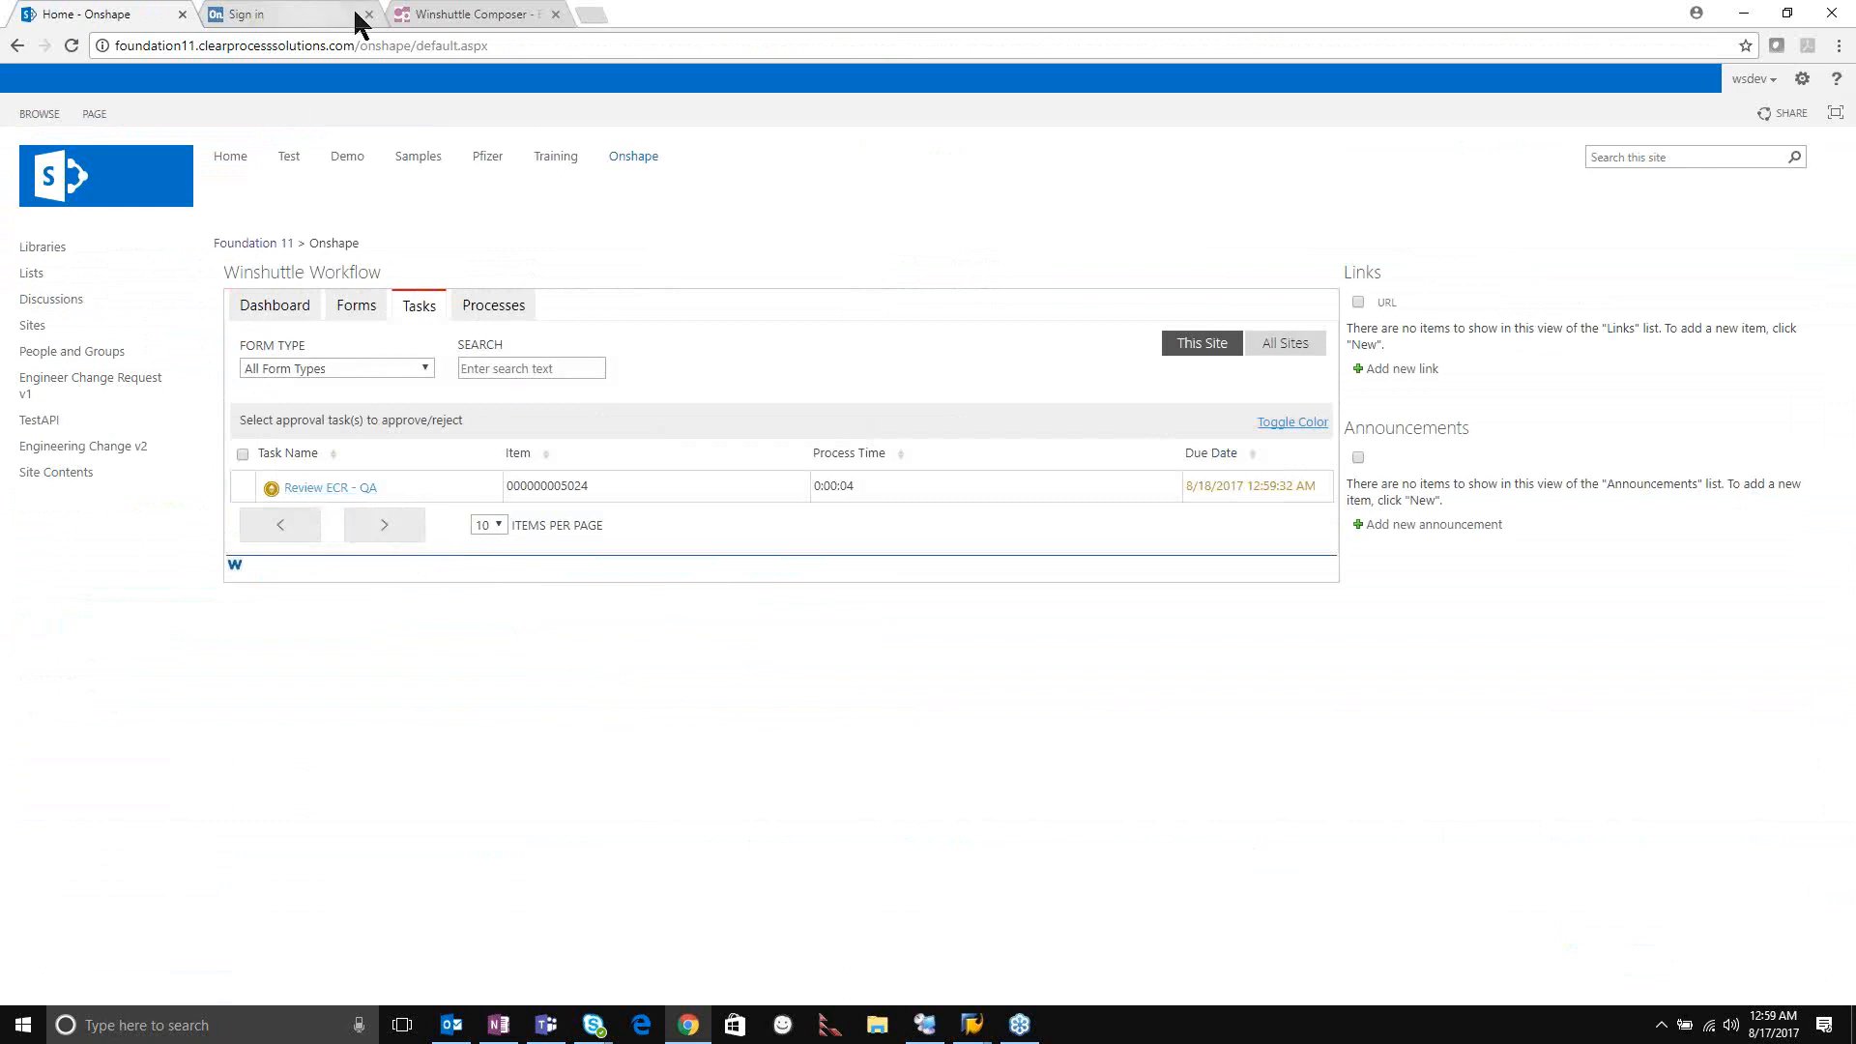
{"action": "left_click", "coordinate": [437, 15]}
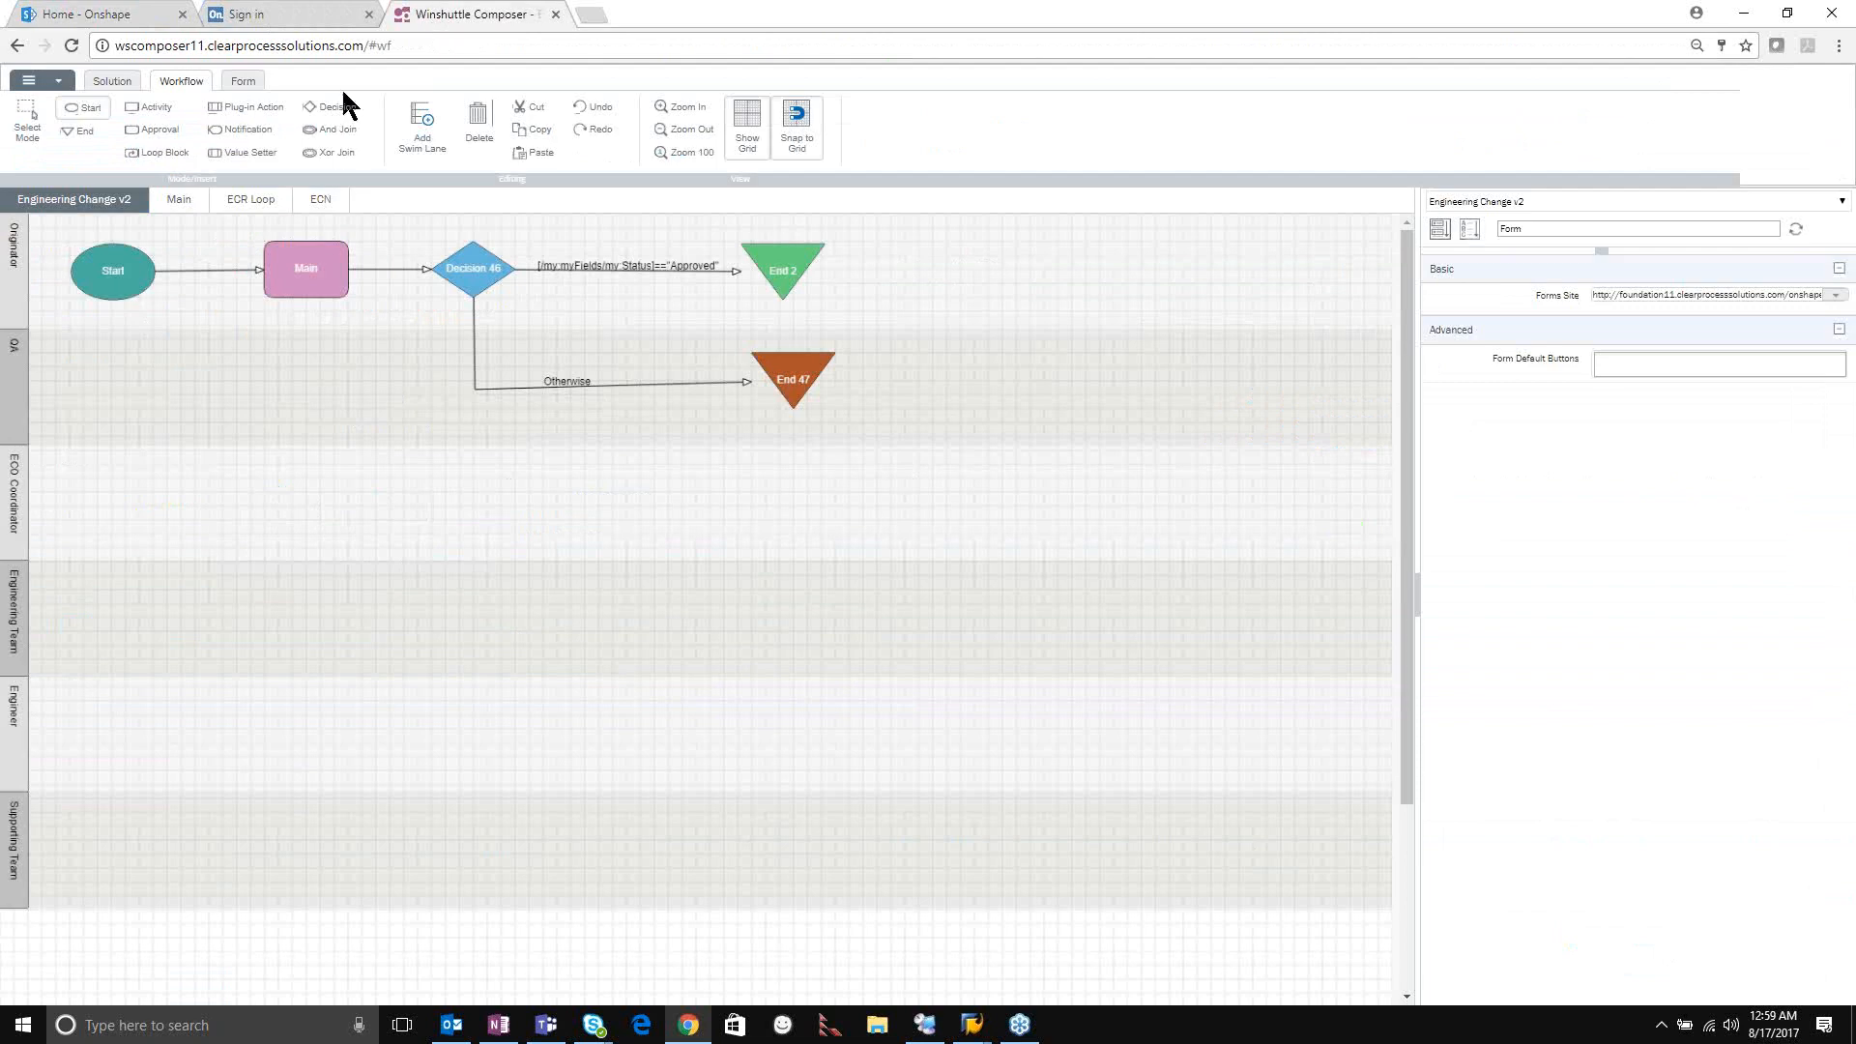
{"action": "left_click", "coordinate": [172, 198]}
{"action": "left_click", "coordinate": [193, 367]}
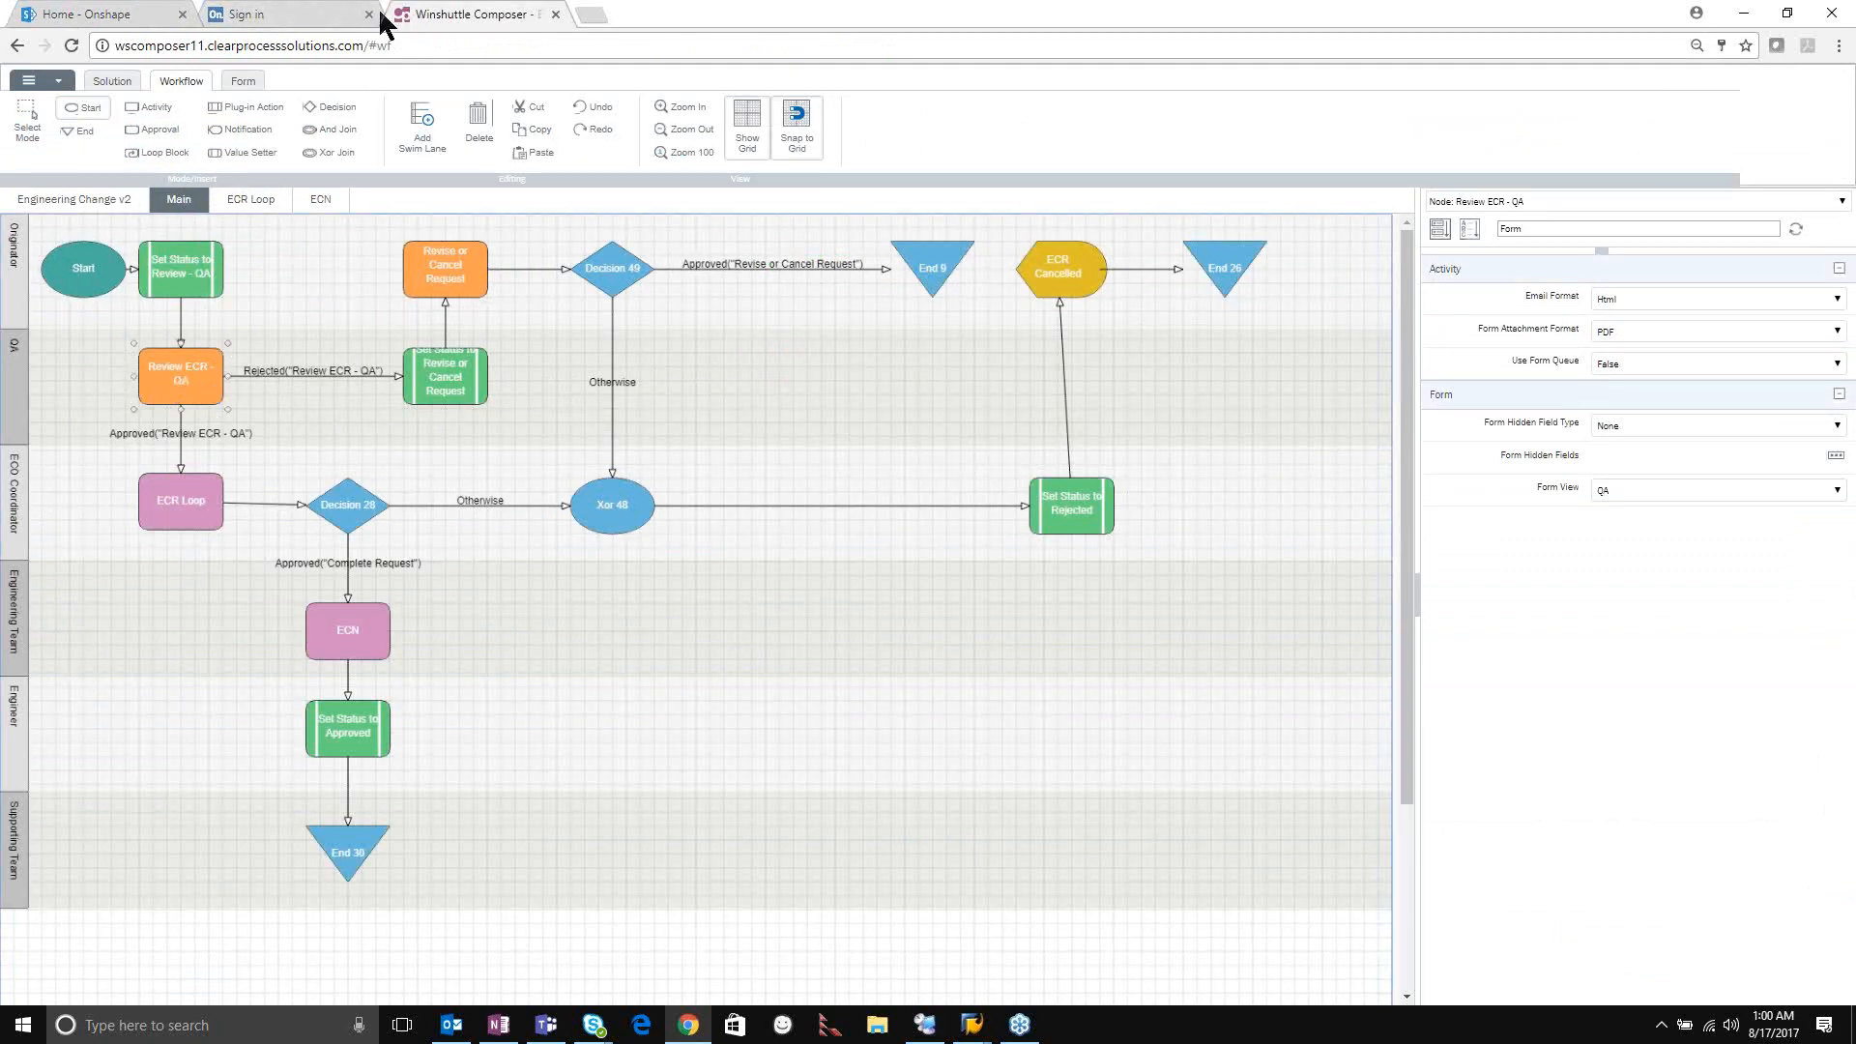
{"action": "left_click", "coordinate": [106, 16]}
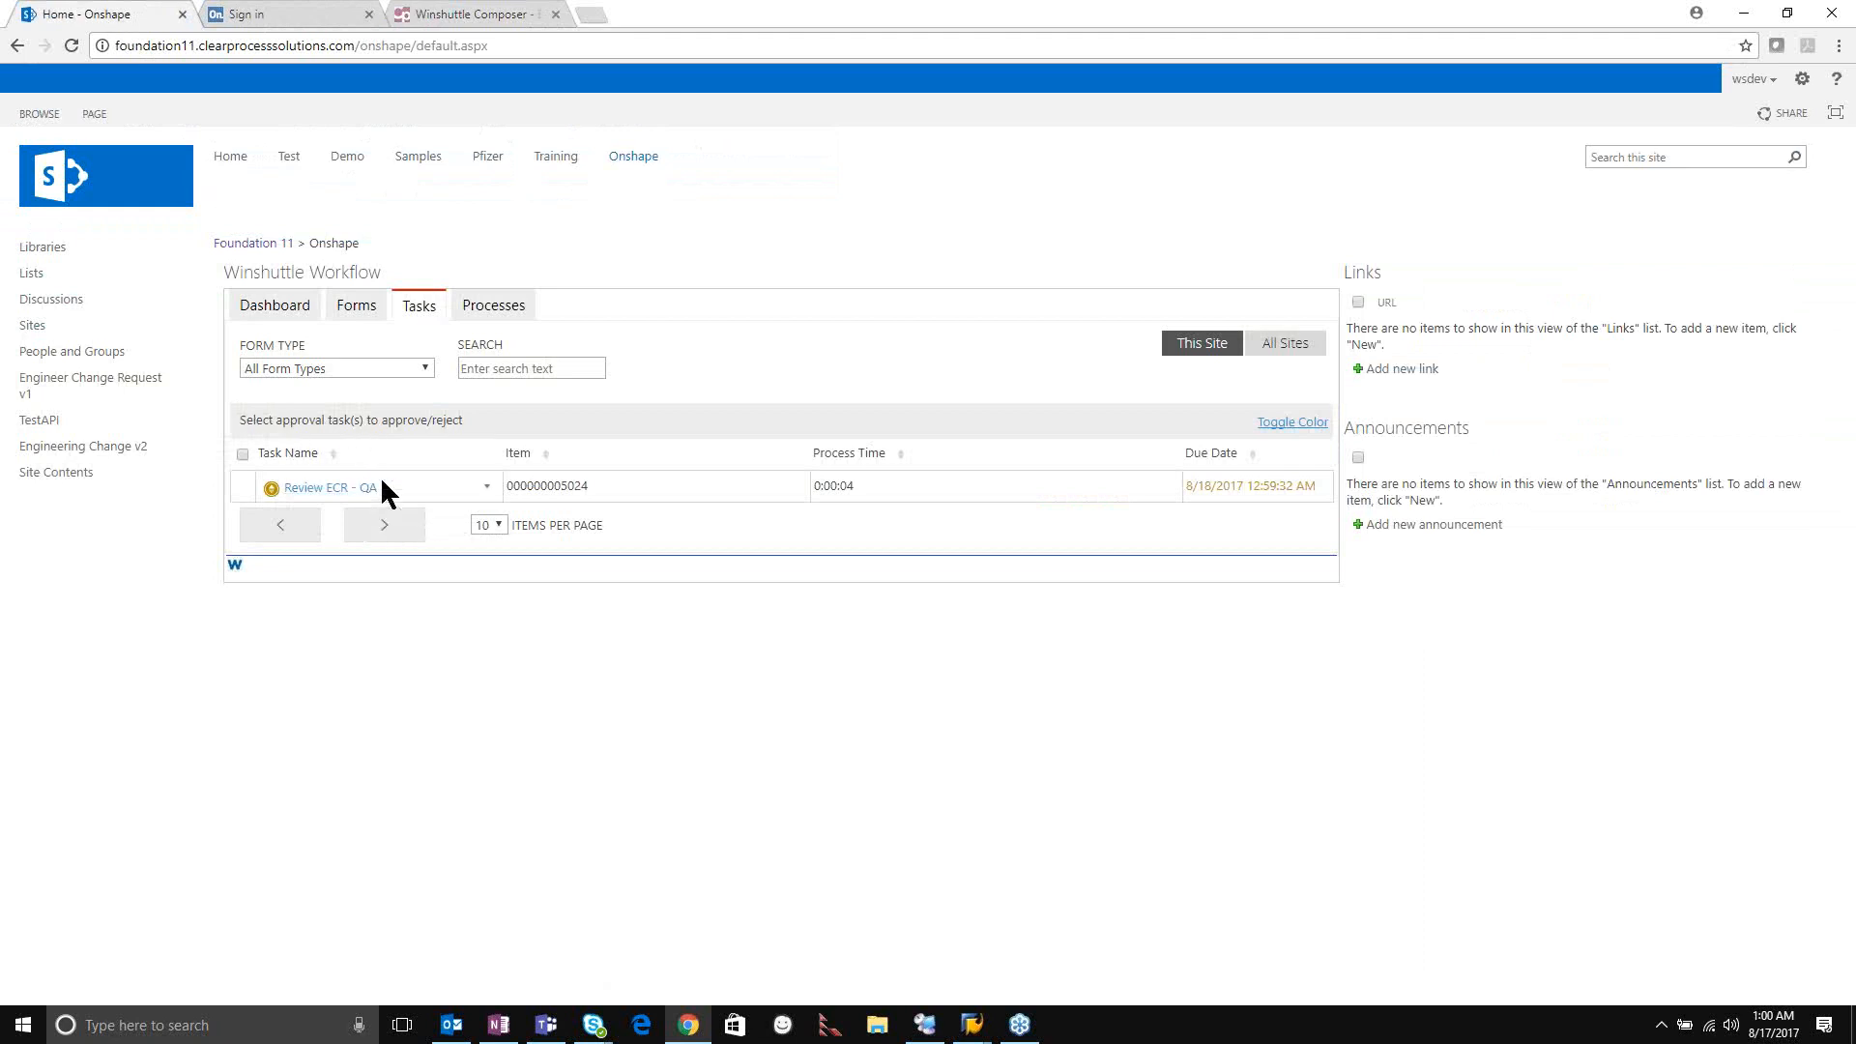
Open the Review ECR - QA task and review the submitted engineer change request form.
{"action": "left_click", "coordinate": [355, 489]}
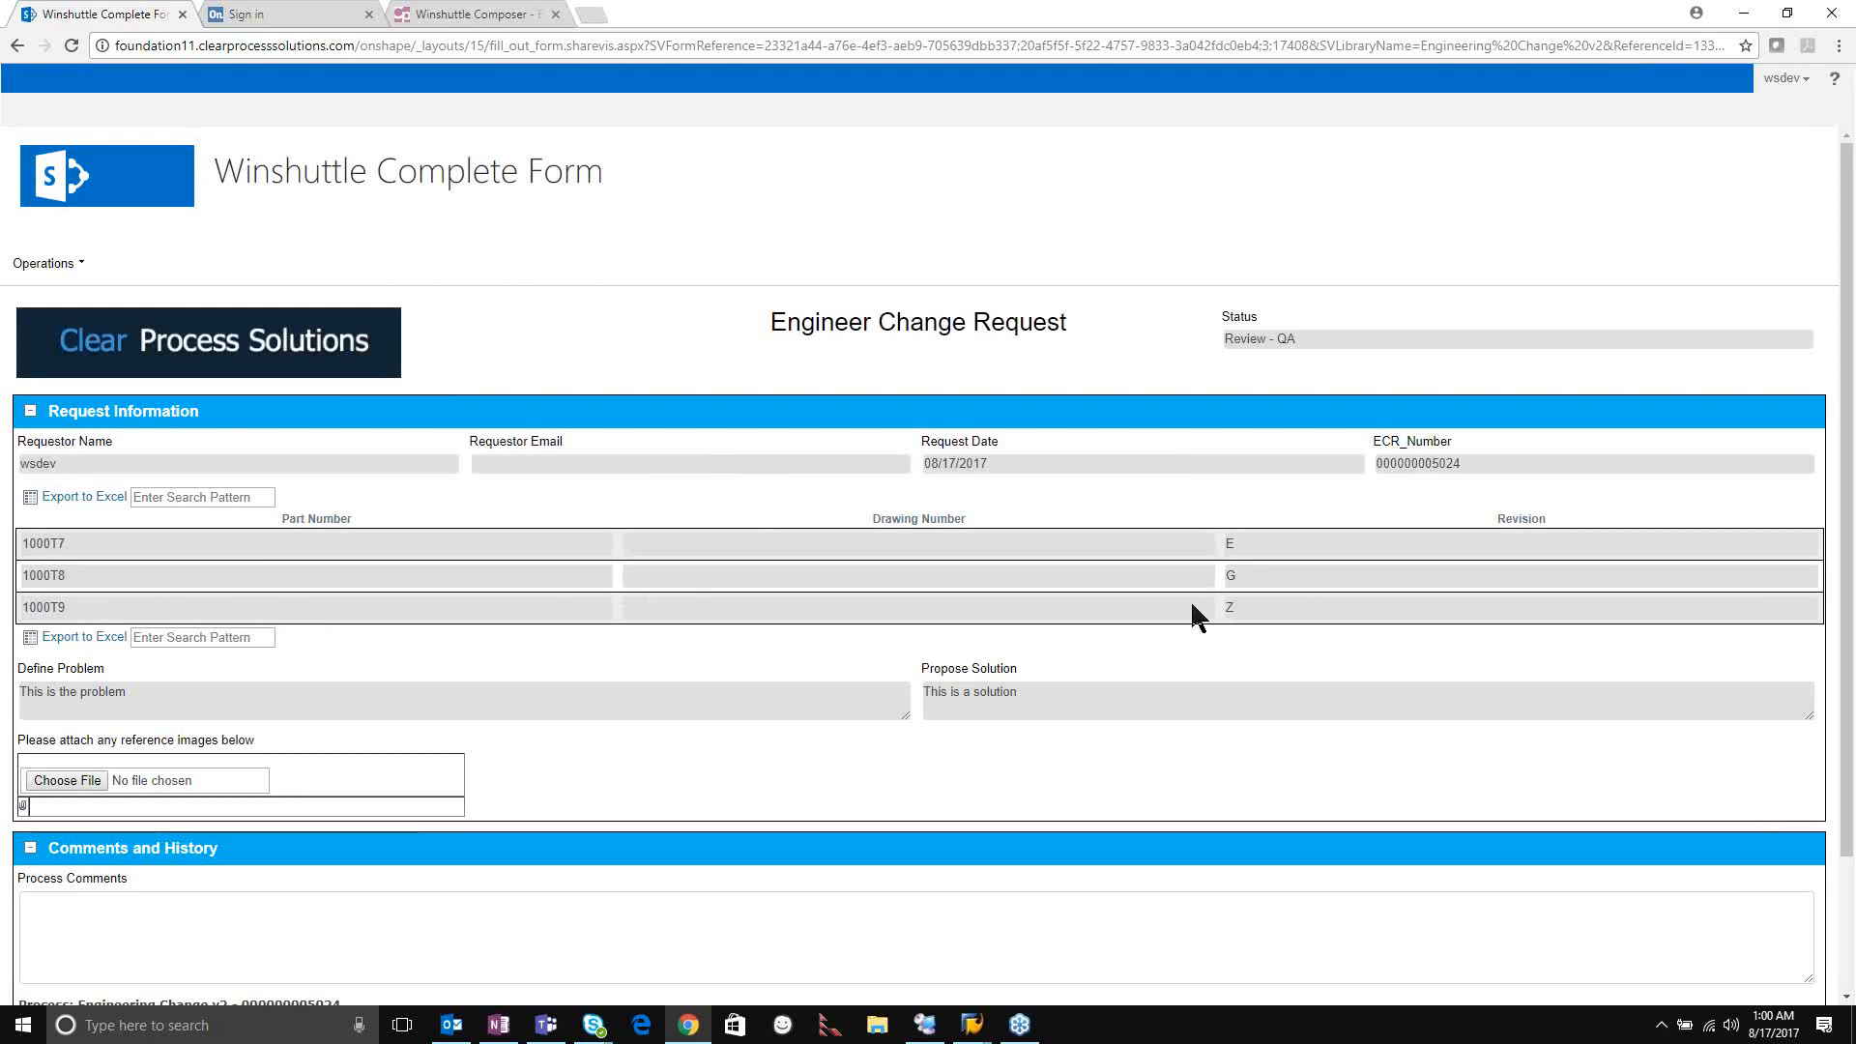
{"action": "scroll", "coordinate": [1122, 604], "scroll_direction": "down", "scroll_amount": 1}
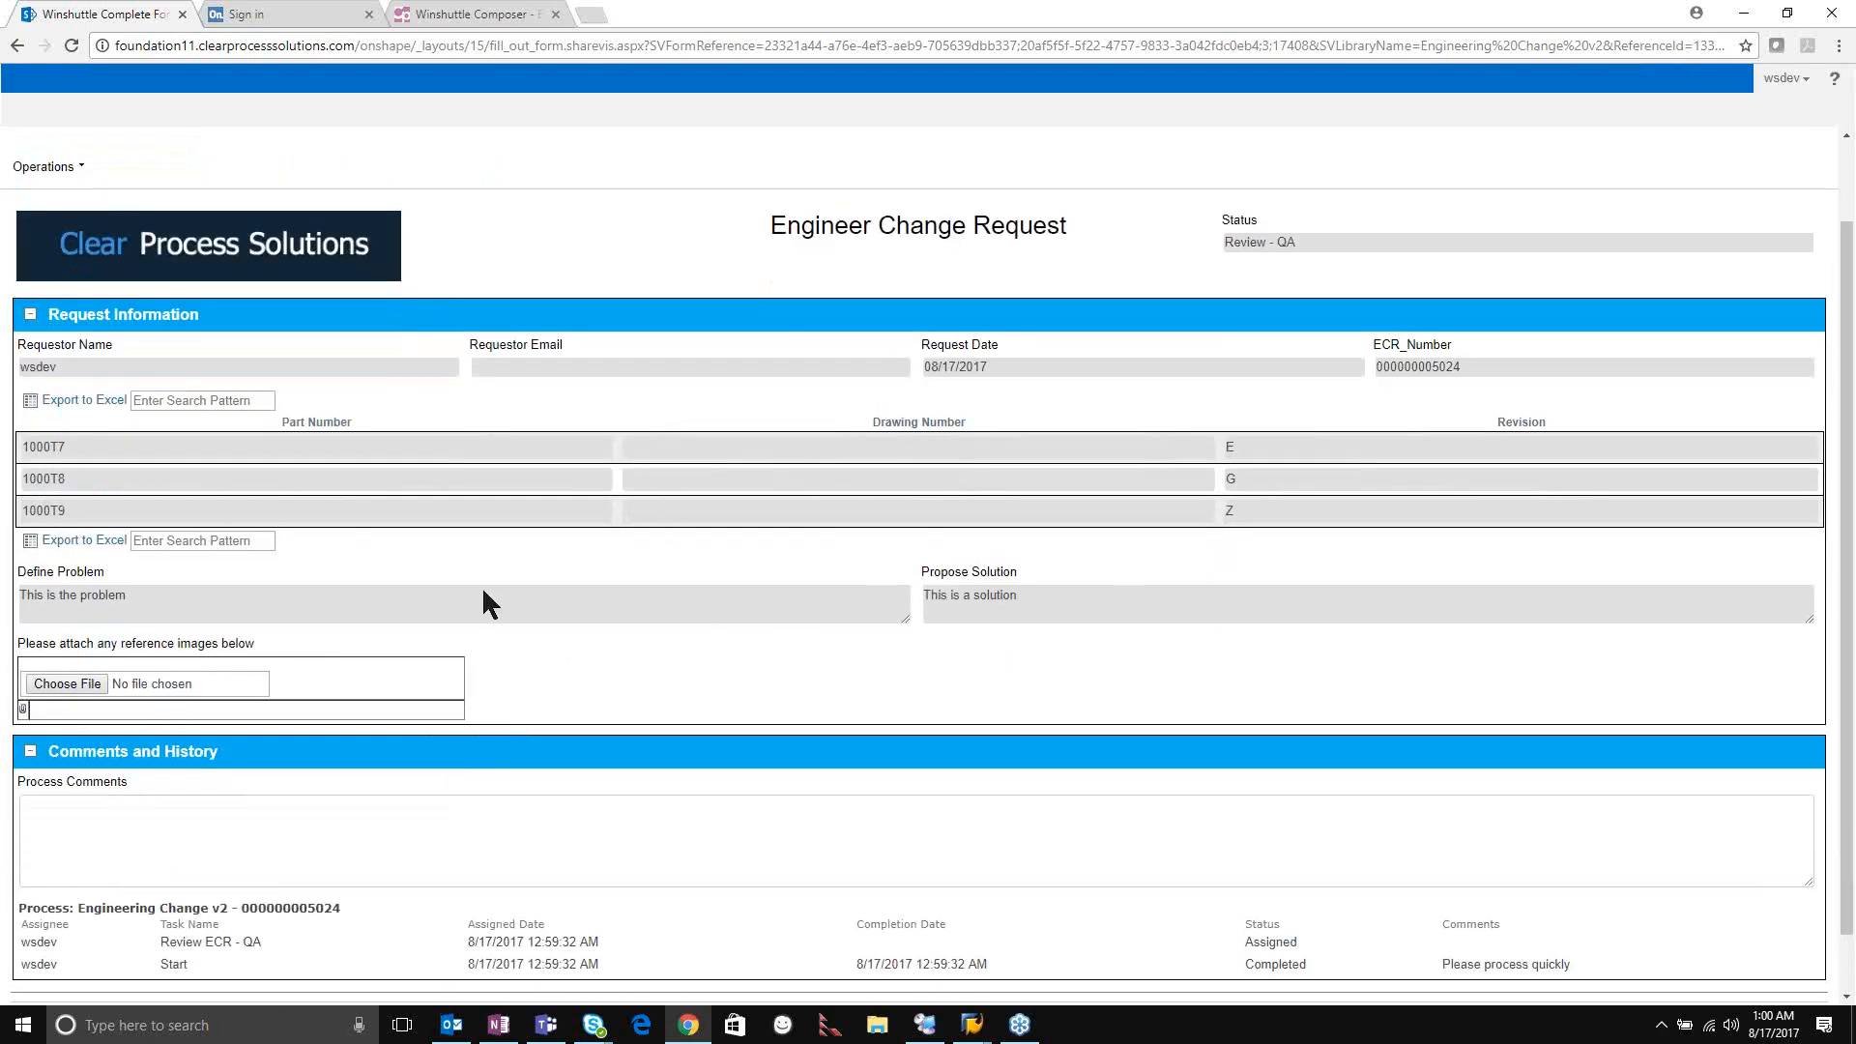
{"action": "scroll", "coordinate": [484, 591], "scroll_direction": "down", "scroll_amount": 1}
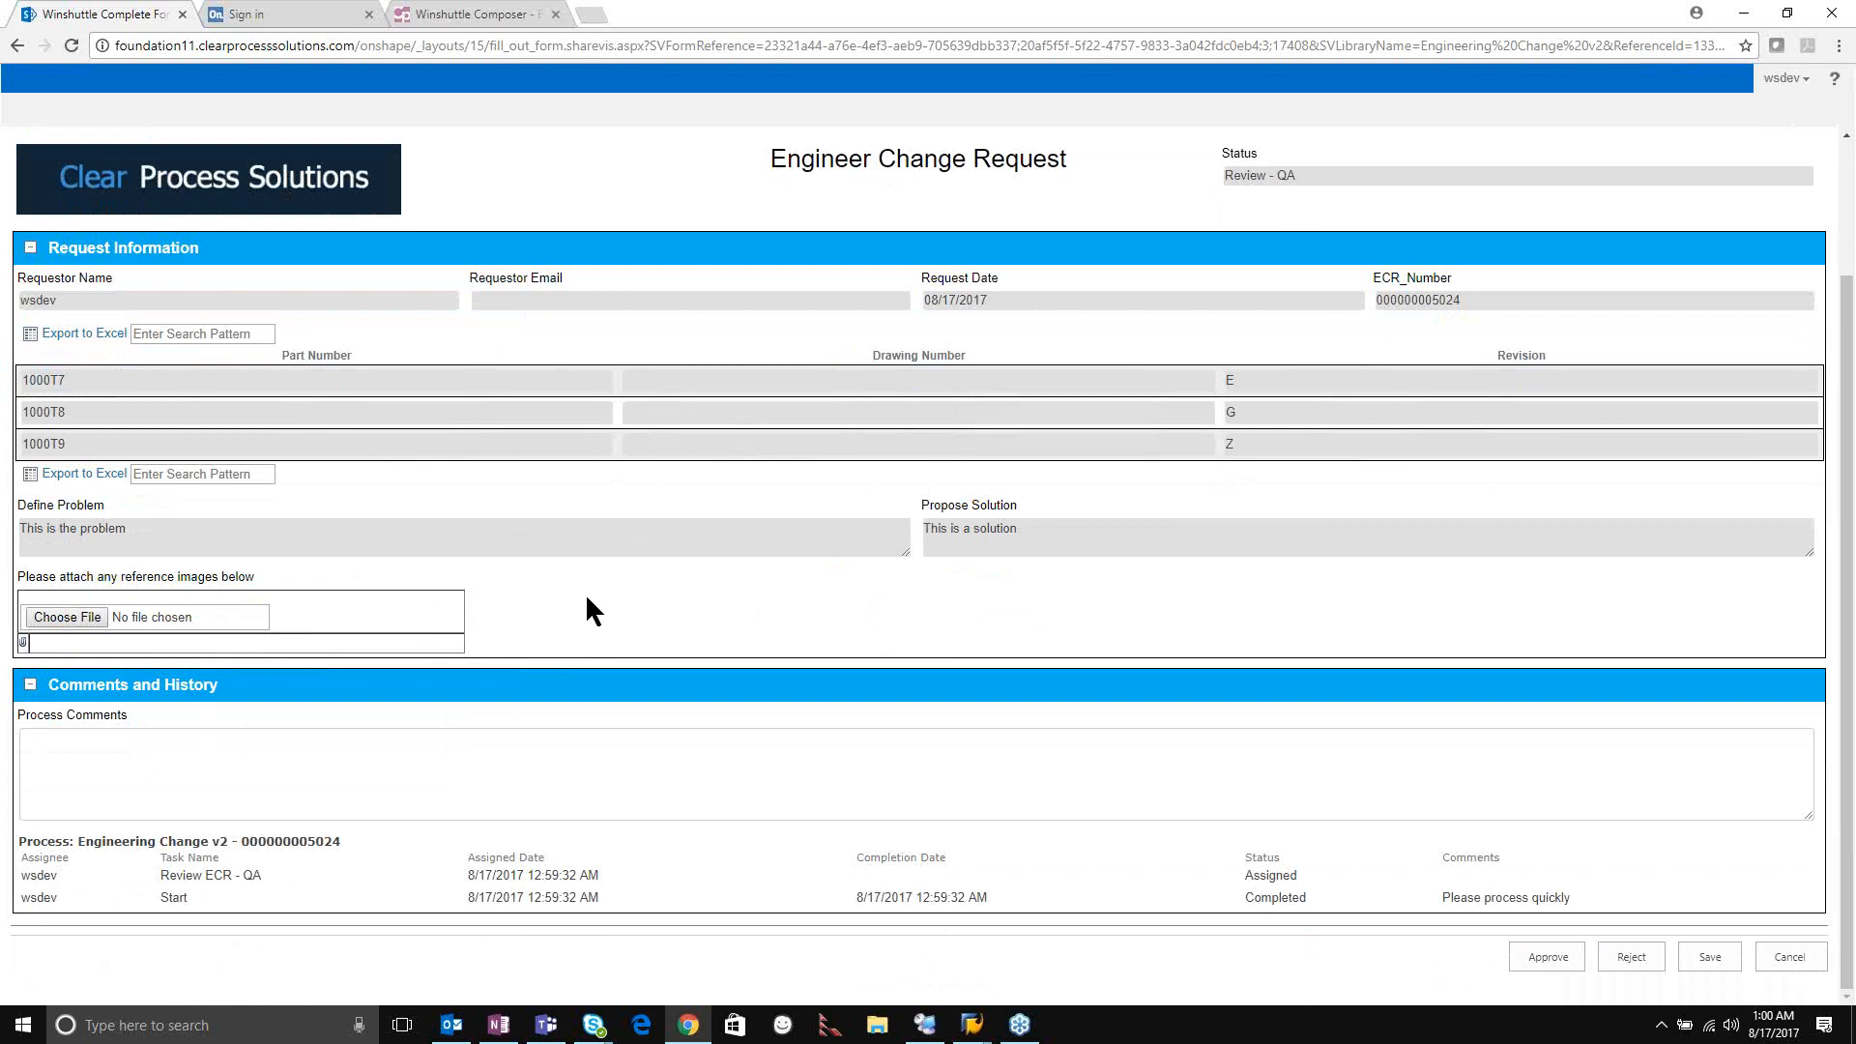
Add the process comment "qa looks good" and approve the QA review task.
{"action": "left_click", "coordinate": [332, 764]}
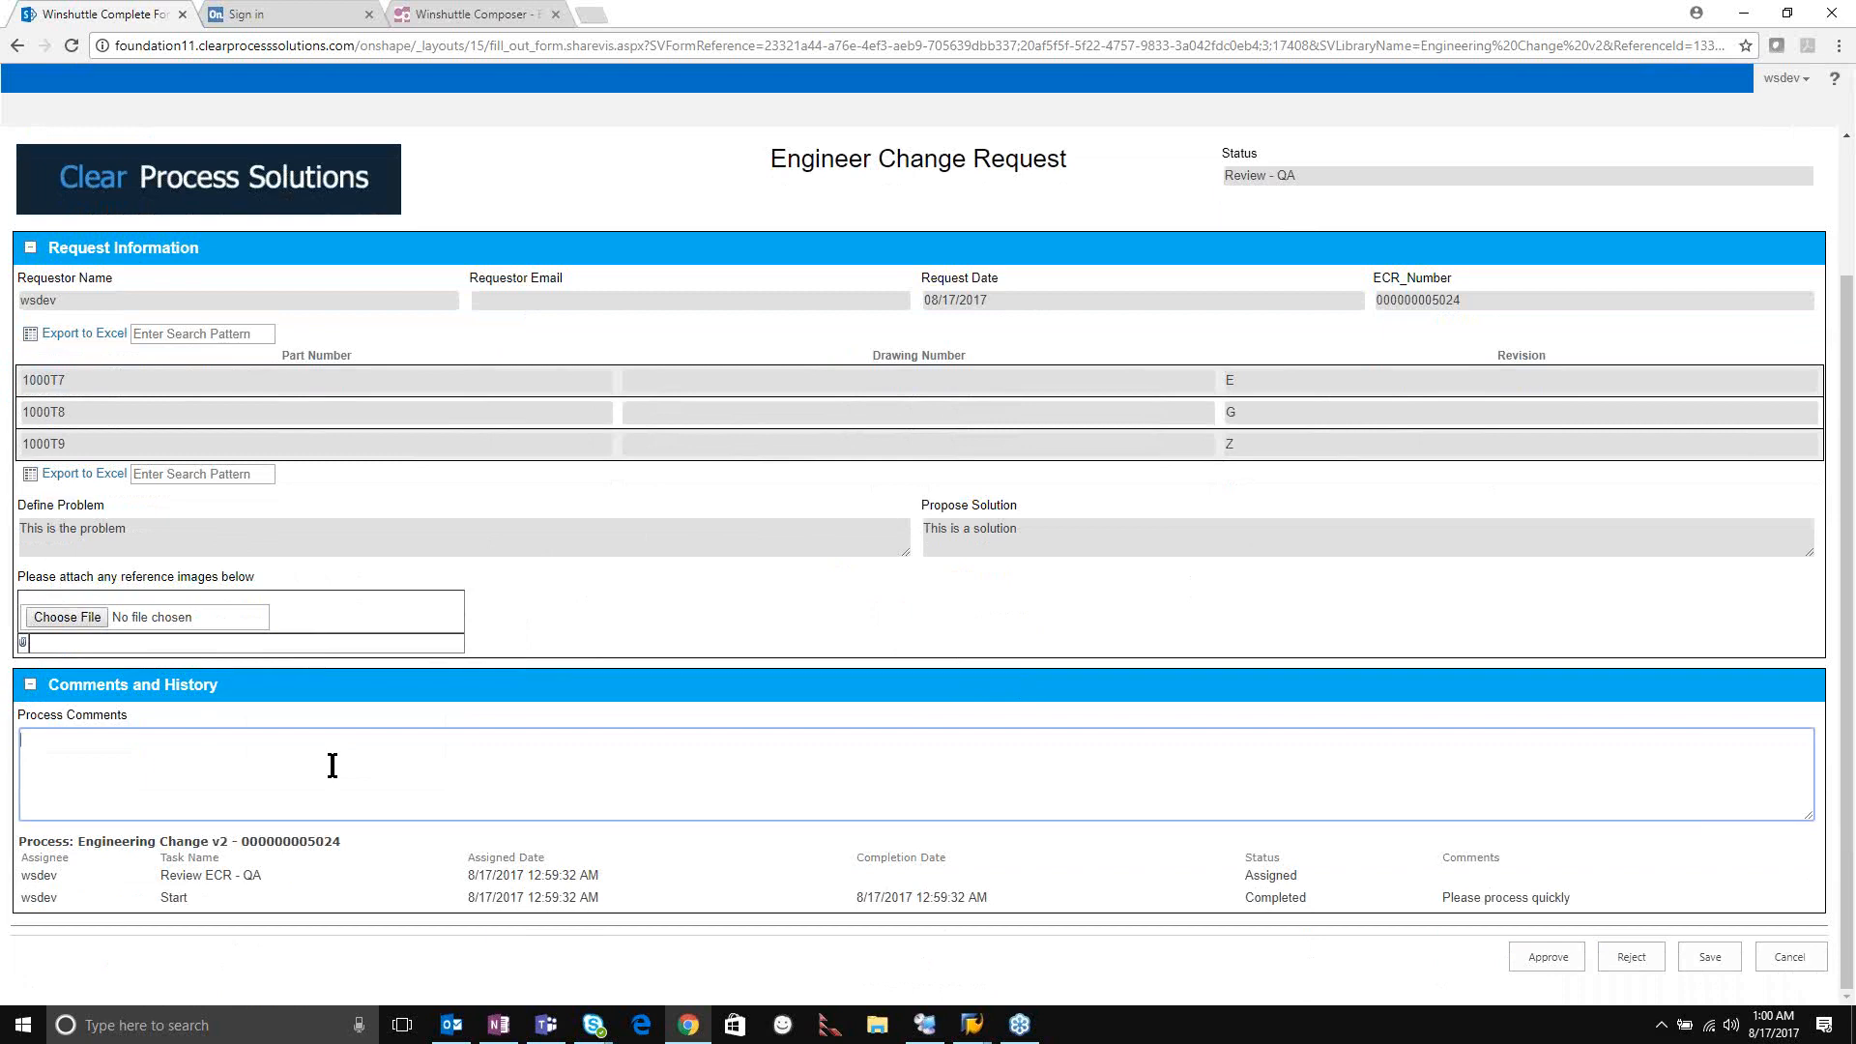
{"action": "type", "text": "qa looks good"}
{"action": "left_click_drag", "start_coordinate": [1451, 897], "coordinate": [1503, 897]}
{"action": "left_click", "coordinate": [1489, 897]}
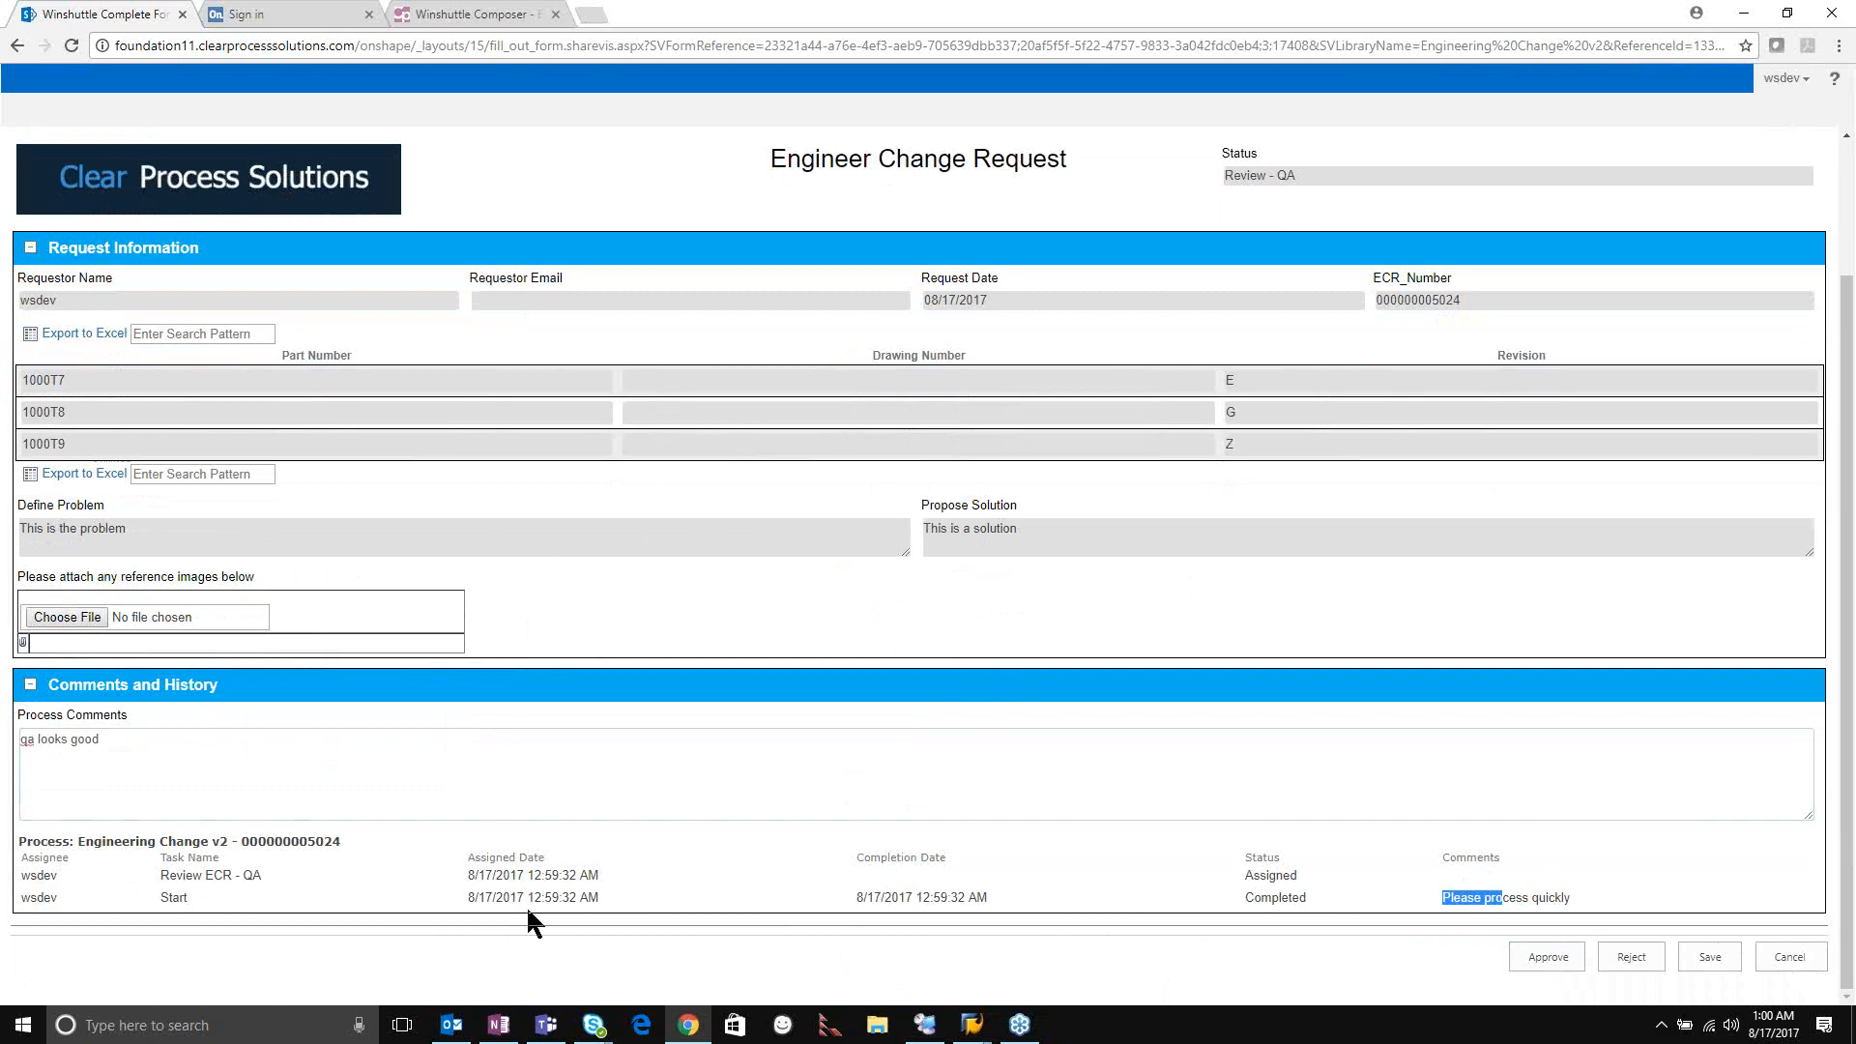
{"action": "left_click_drag", "start_coordinate": [543, 897], "coordinate": [599, 897]}
{"action": "left_click_drag", "start_coordinate": [1450, 897], "coordinate": [1558, 897]}
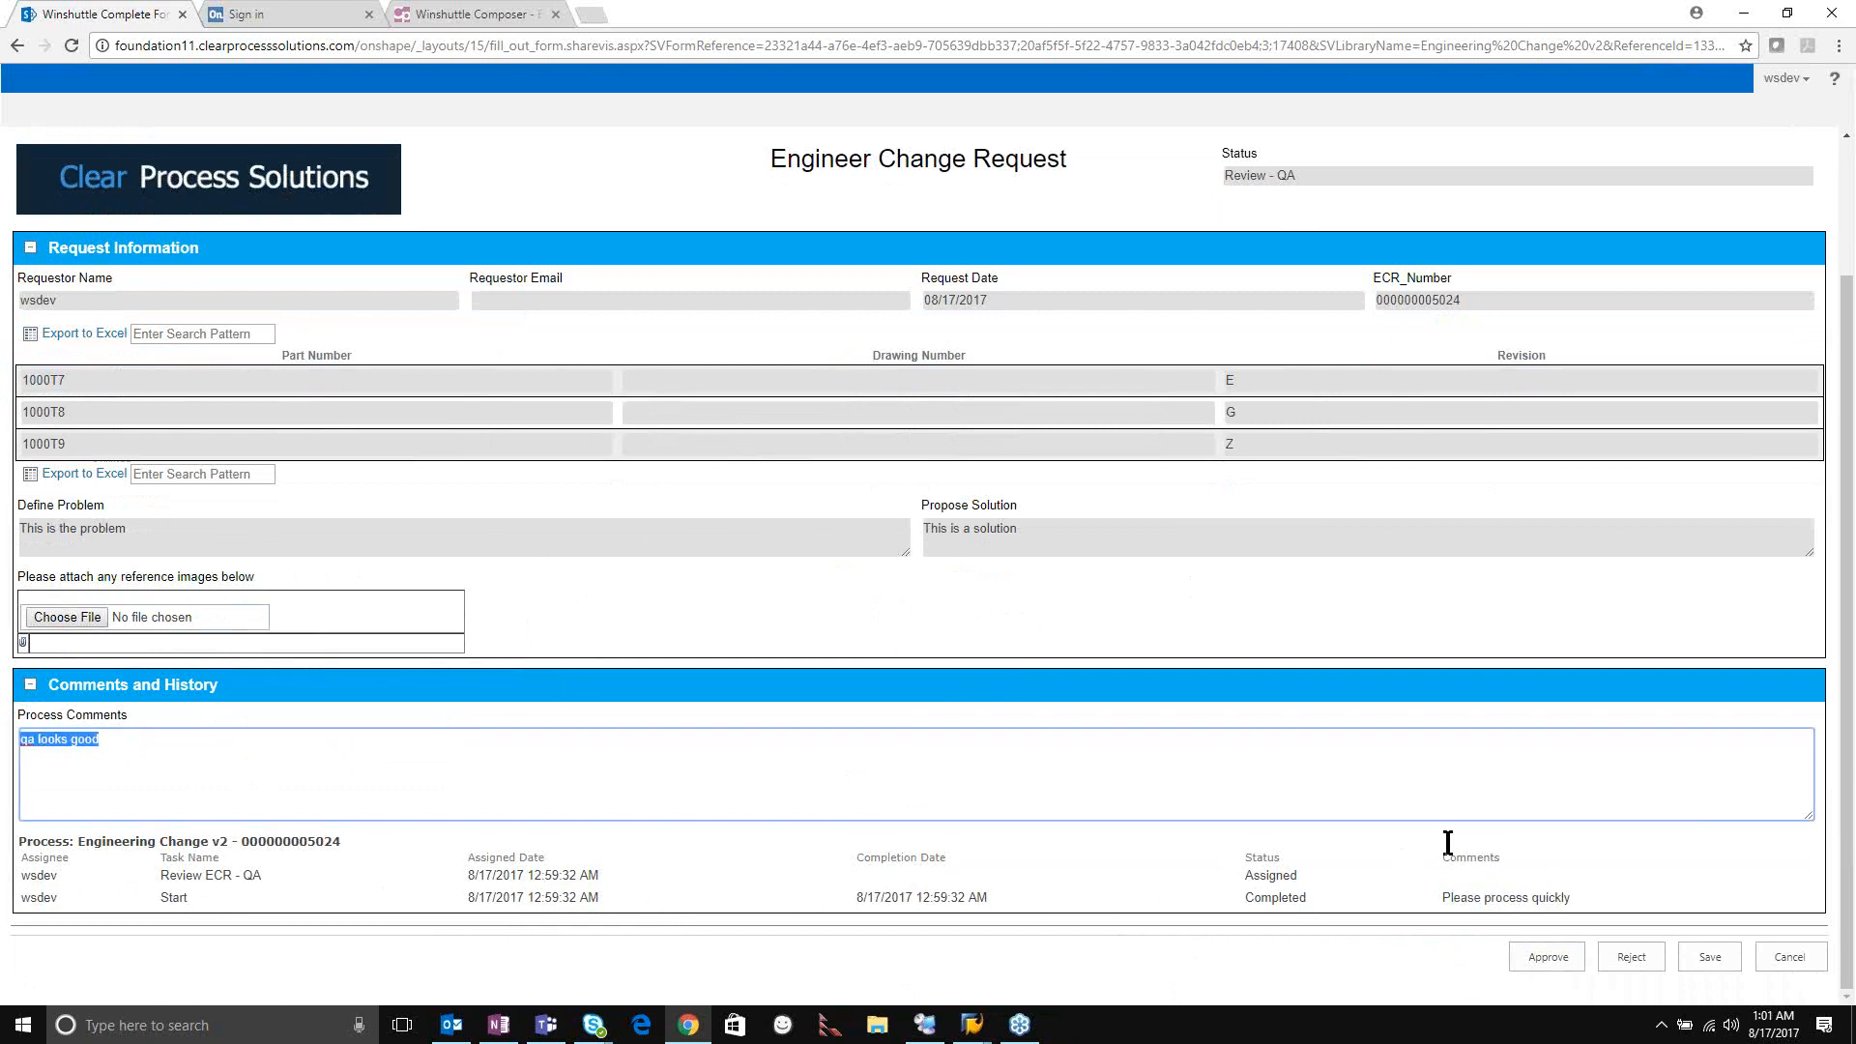
{"action": "left_click", "coordinate": [1539, 961]}
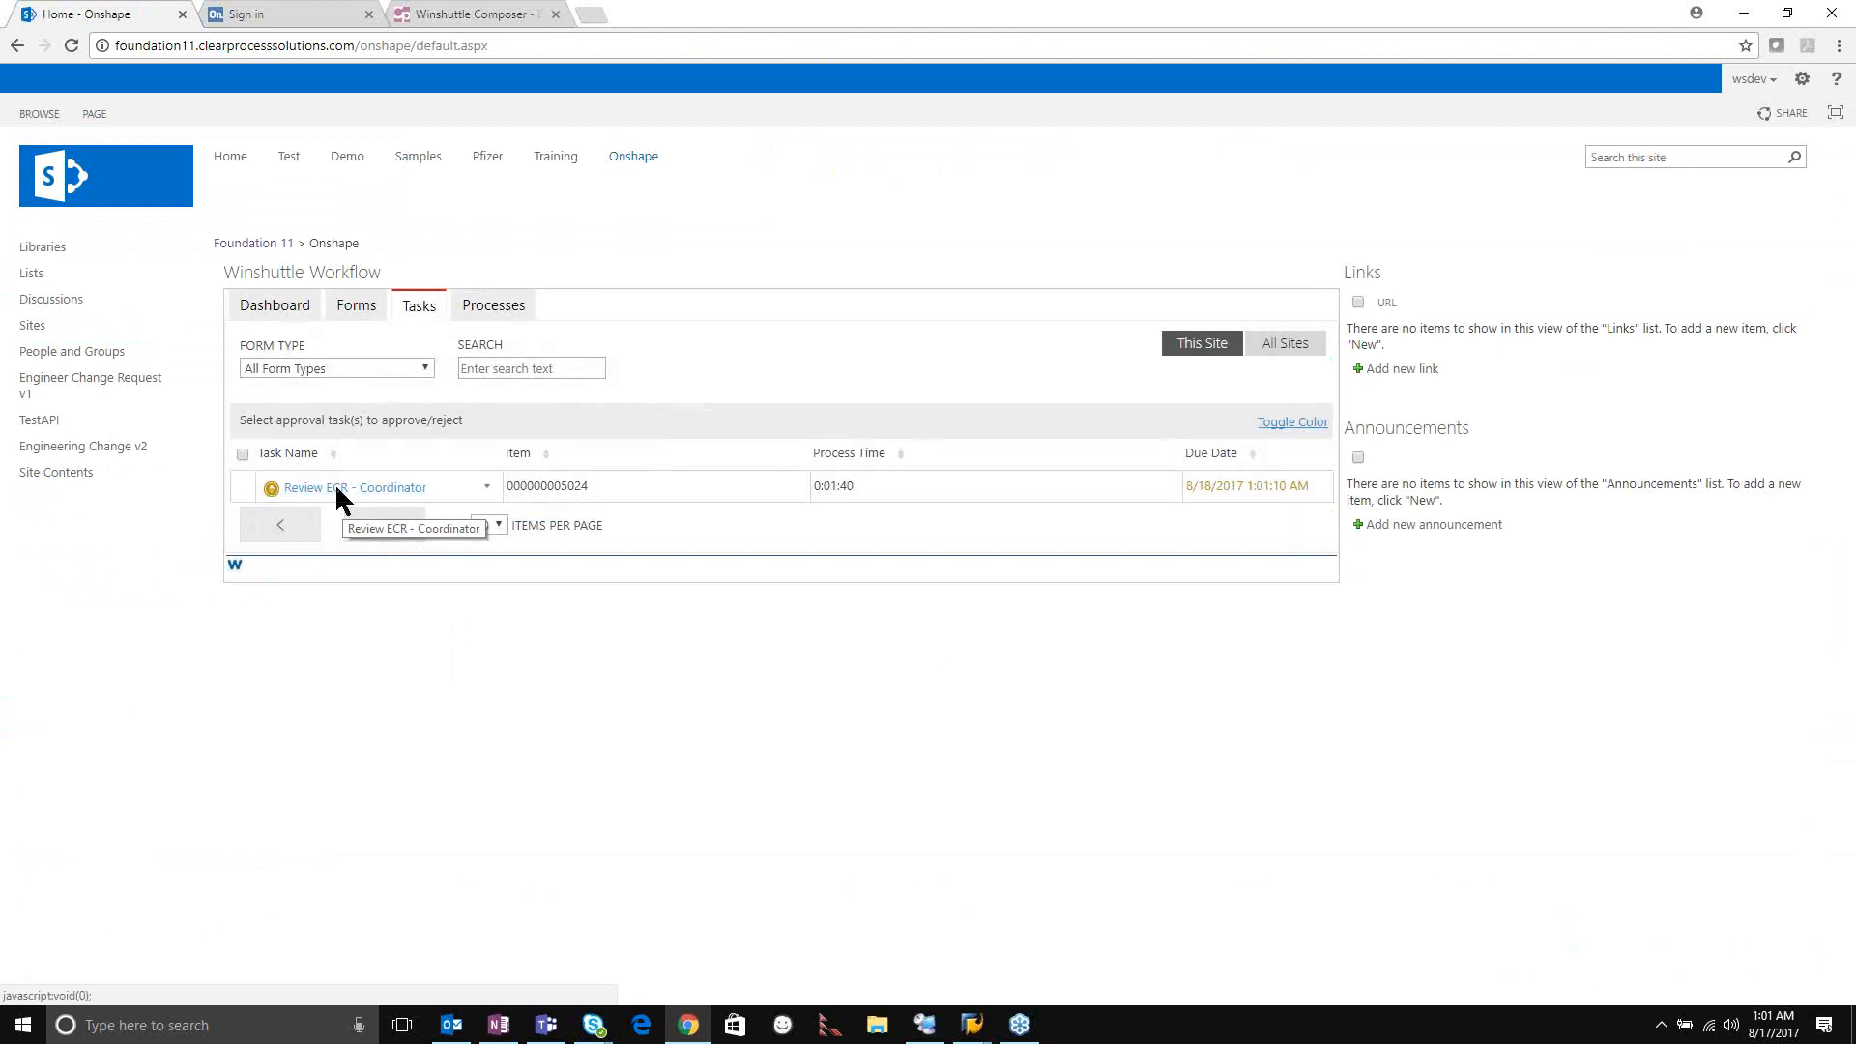
Open the Review ECR - Coordinator task and enter "Onshape Change" as the change description in the ERP data.
{"action": "left_click_drag", "start_coordinate": [357, 489], "coordinate": [358, 491]}
{"action": "left_click", "coordinate": [359, 488]}
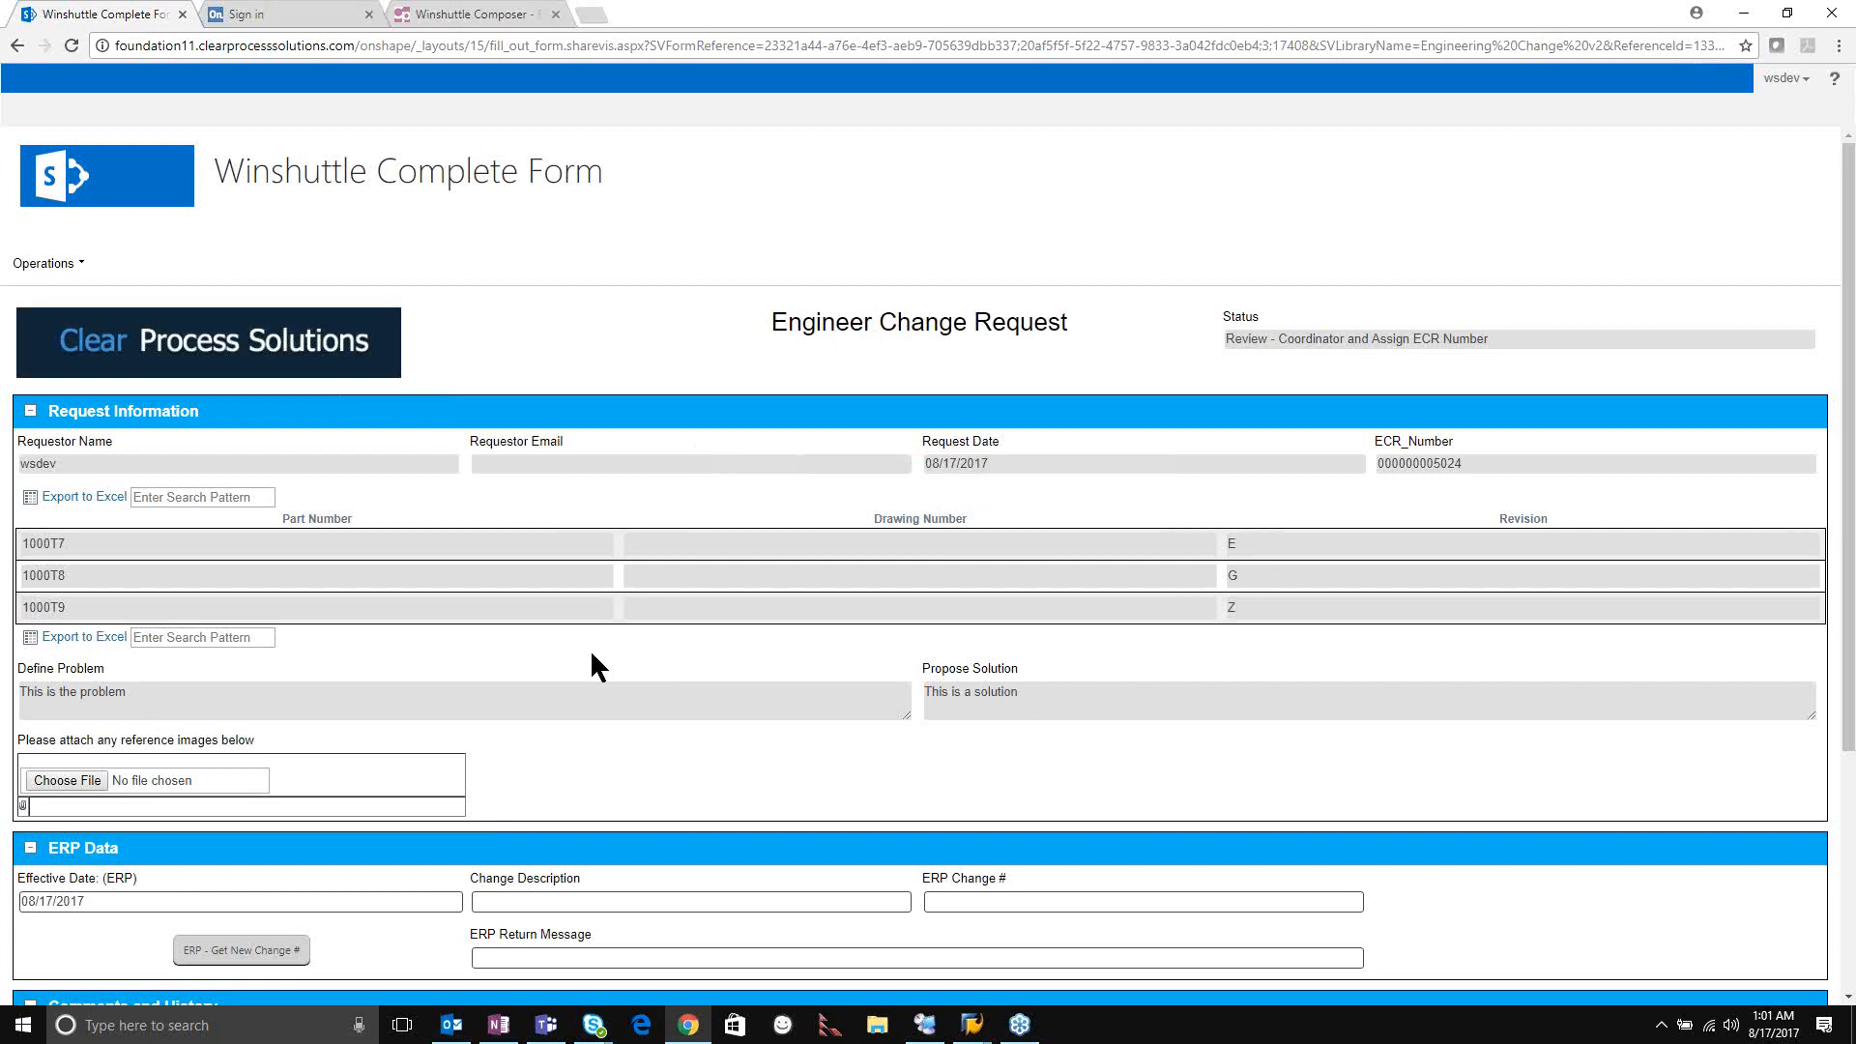
{"action": "scroll", "coordinate": [580, 676], "scroll_direction": "down", "scroll_amount": 2}
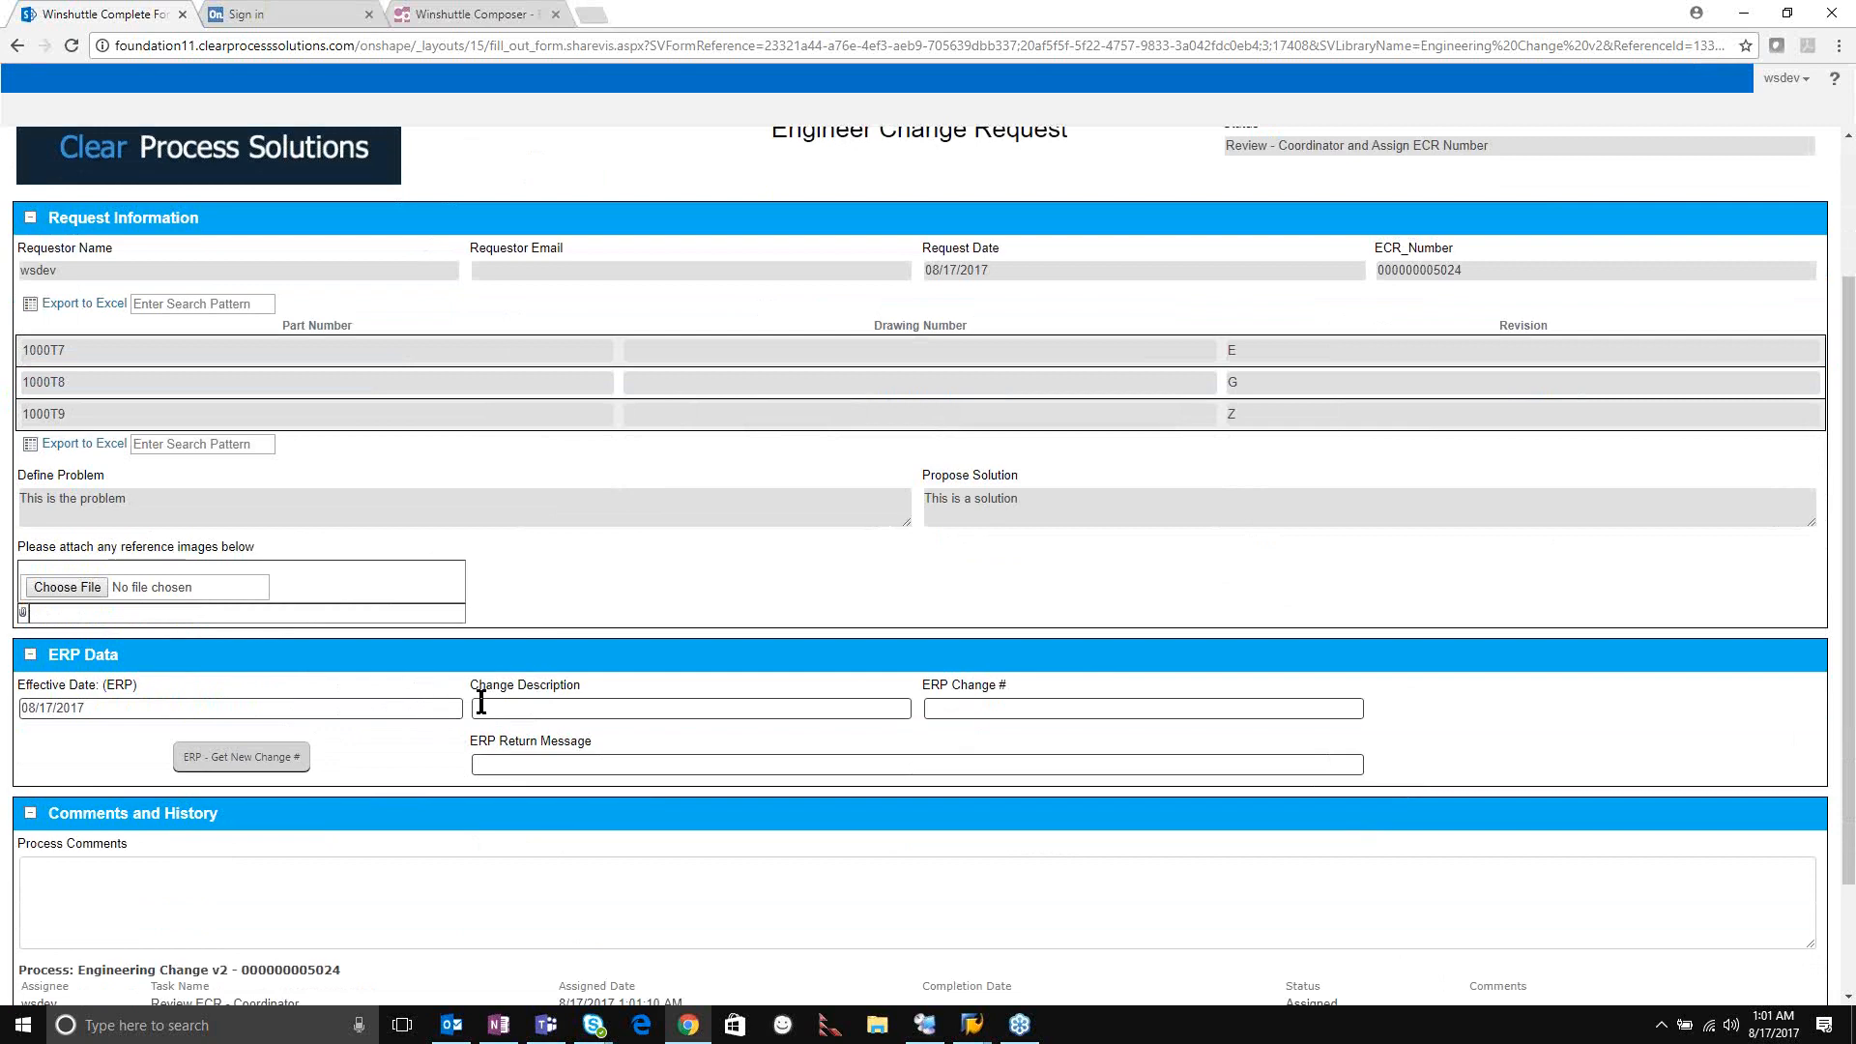
{"action": "scroll", "coordinate": [252, 731], "scroll_direction": "down", "scroll_amount": 1}
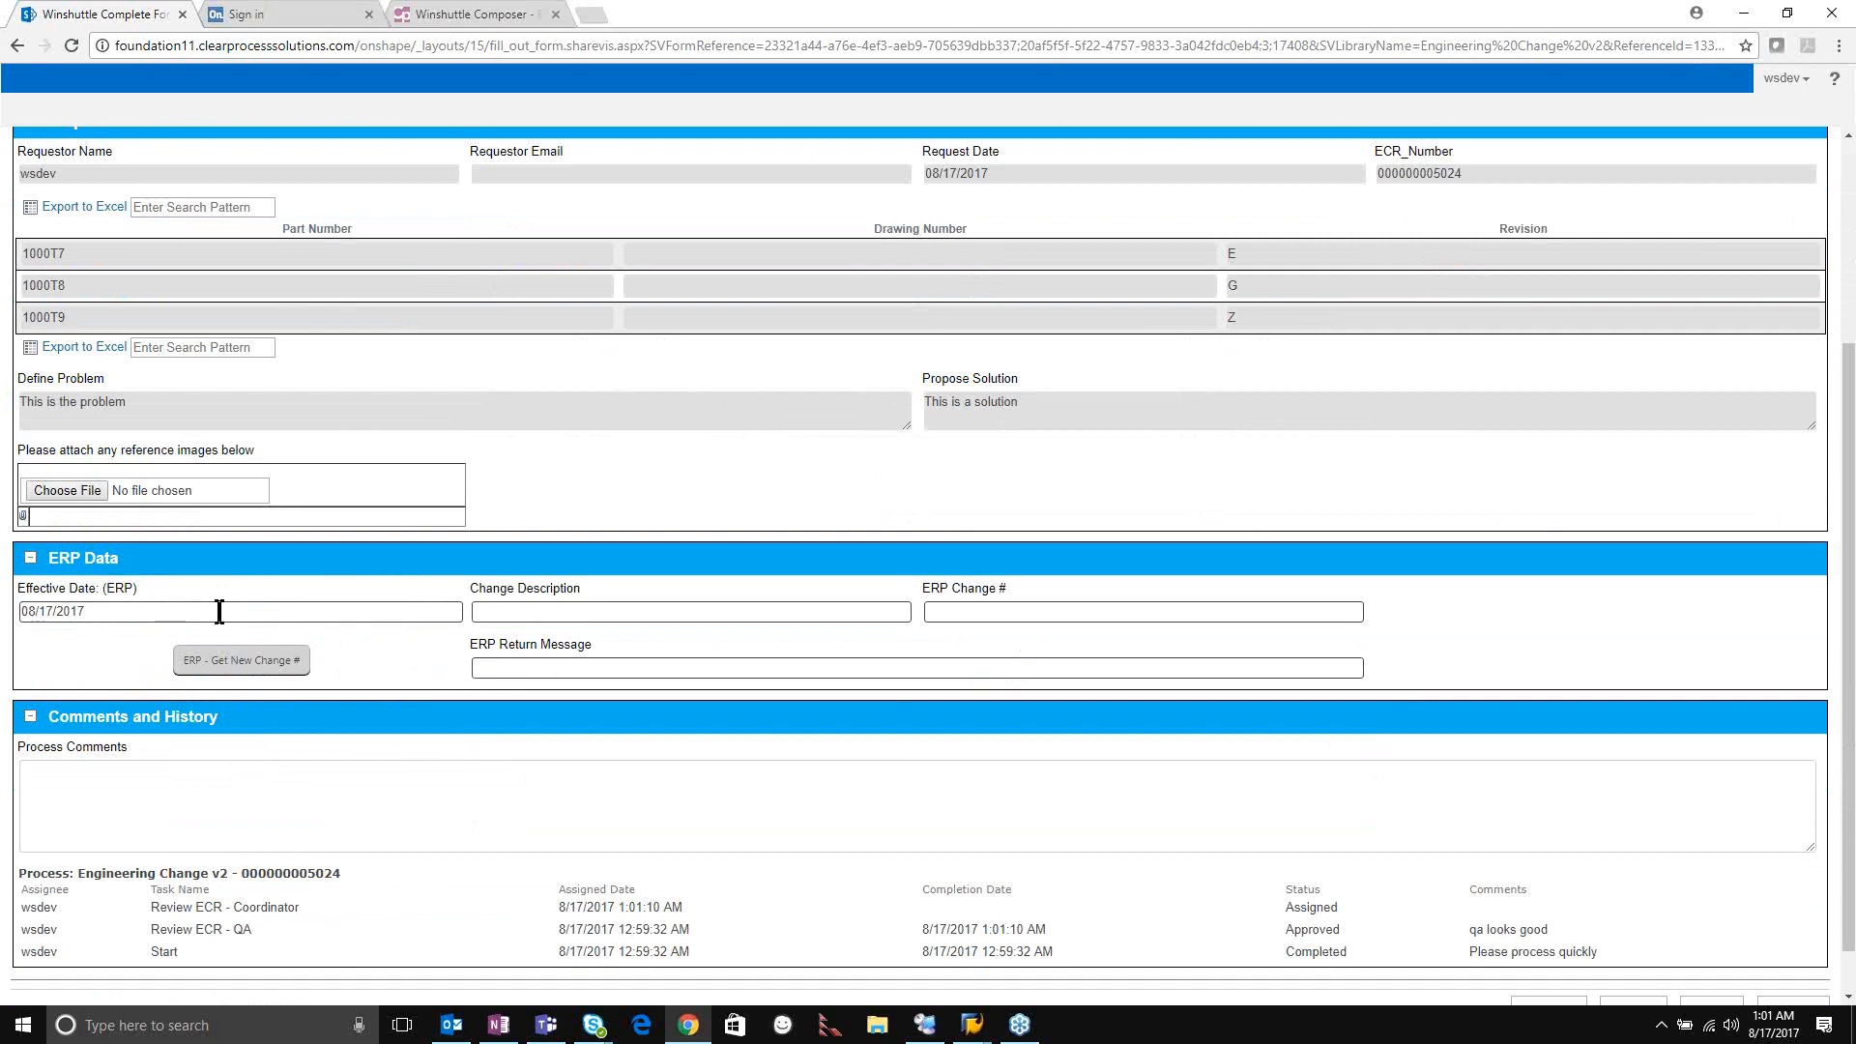
{"action": "left_click", "coordinate": [498, 611]}
{"action": "type", "text": "Onshape "}
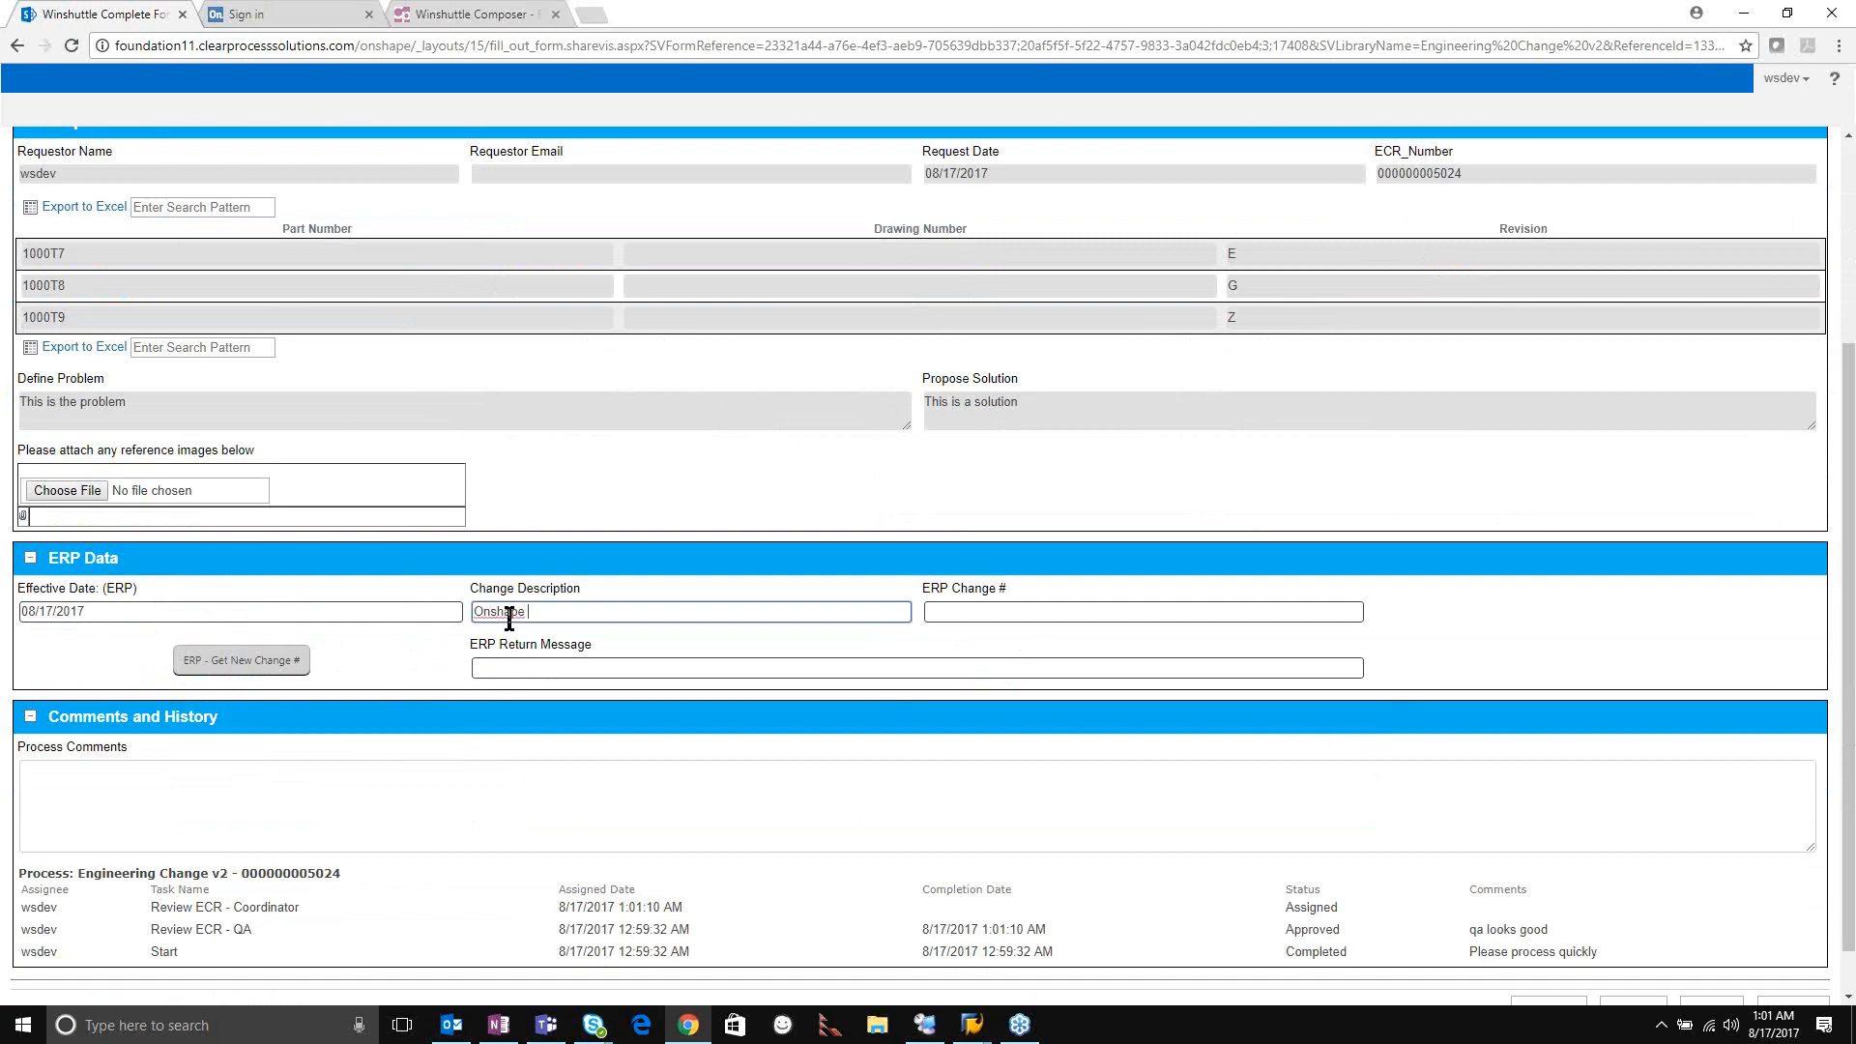
{"action": "type", "text": "Change"}
Check the request's ECR number and generate a new change number from the ERP system.
{"action": "scroll", "coordinate": [1011, 611], "scroll_direction": "up", "scroll_amount": 3}
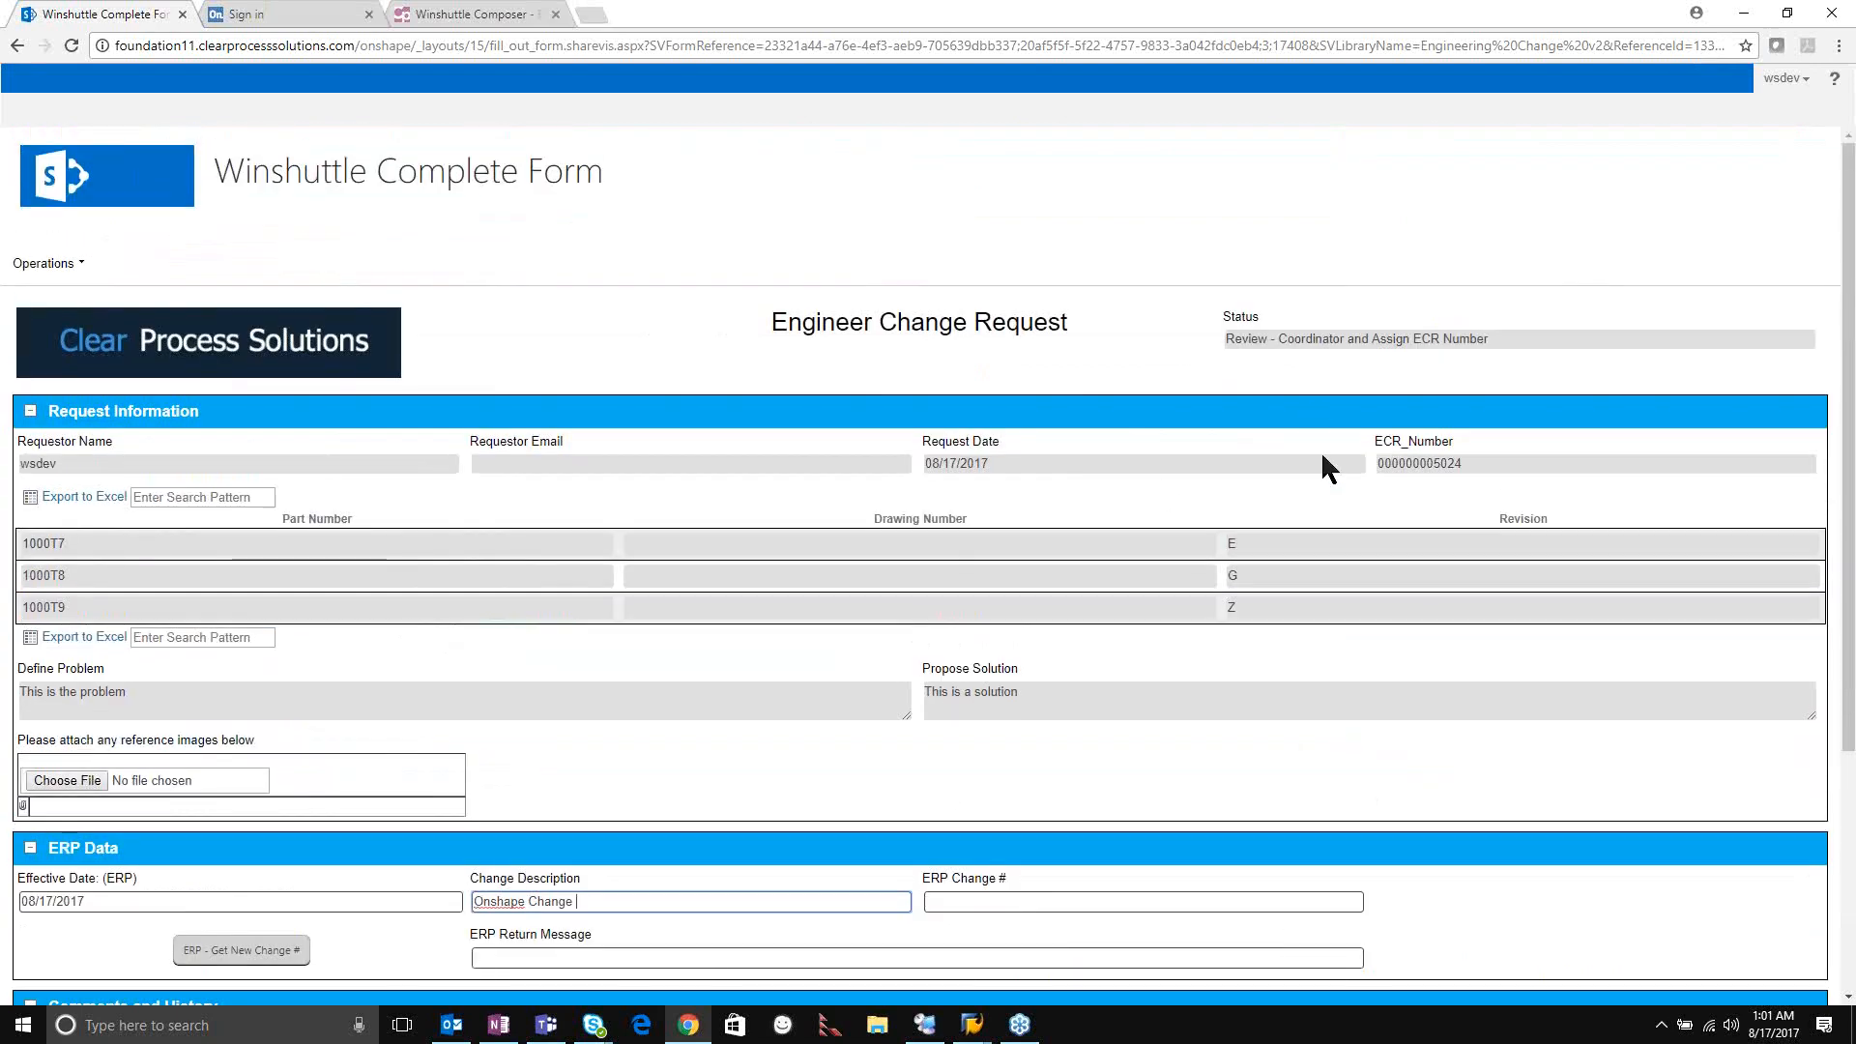
{"action": "double_click", "coordinate": [1448, 461]}
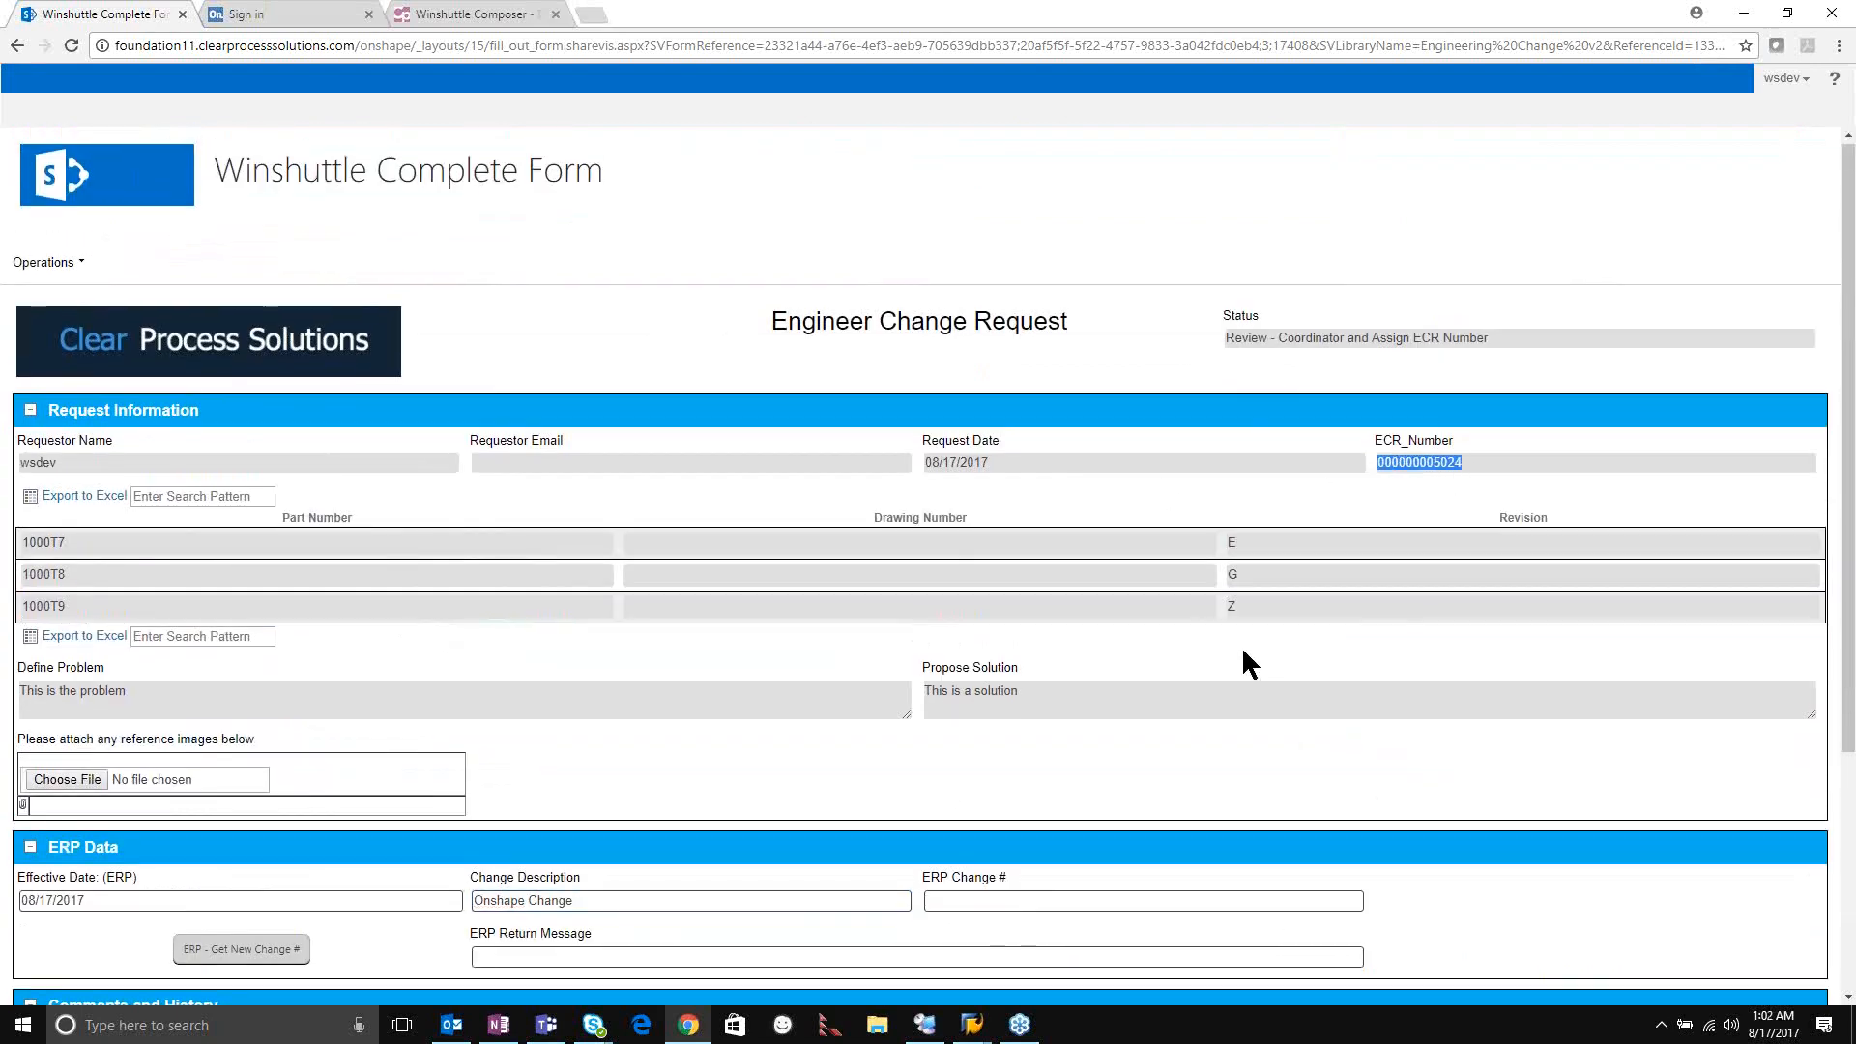
{"action": "scroll", "coordinate": [1241, 645], "scroll_direction": "down", "scroll_amount": 3}
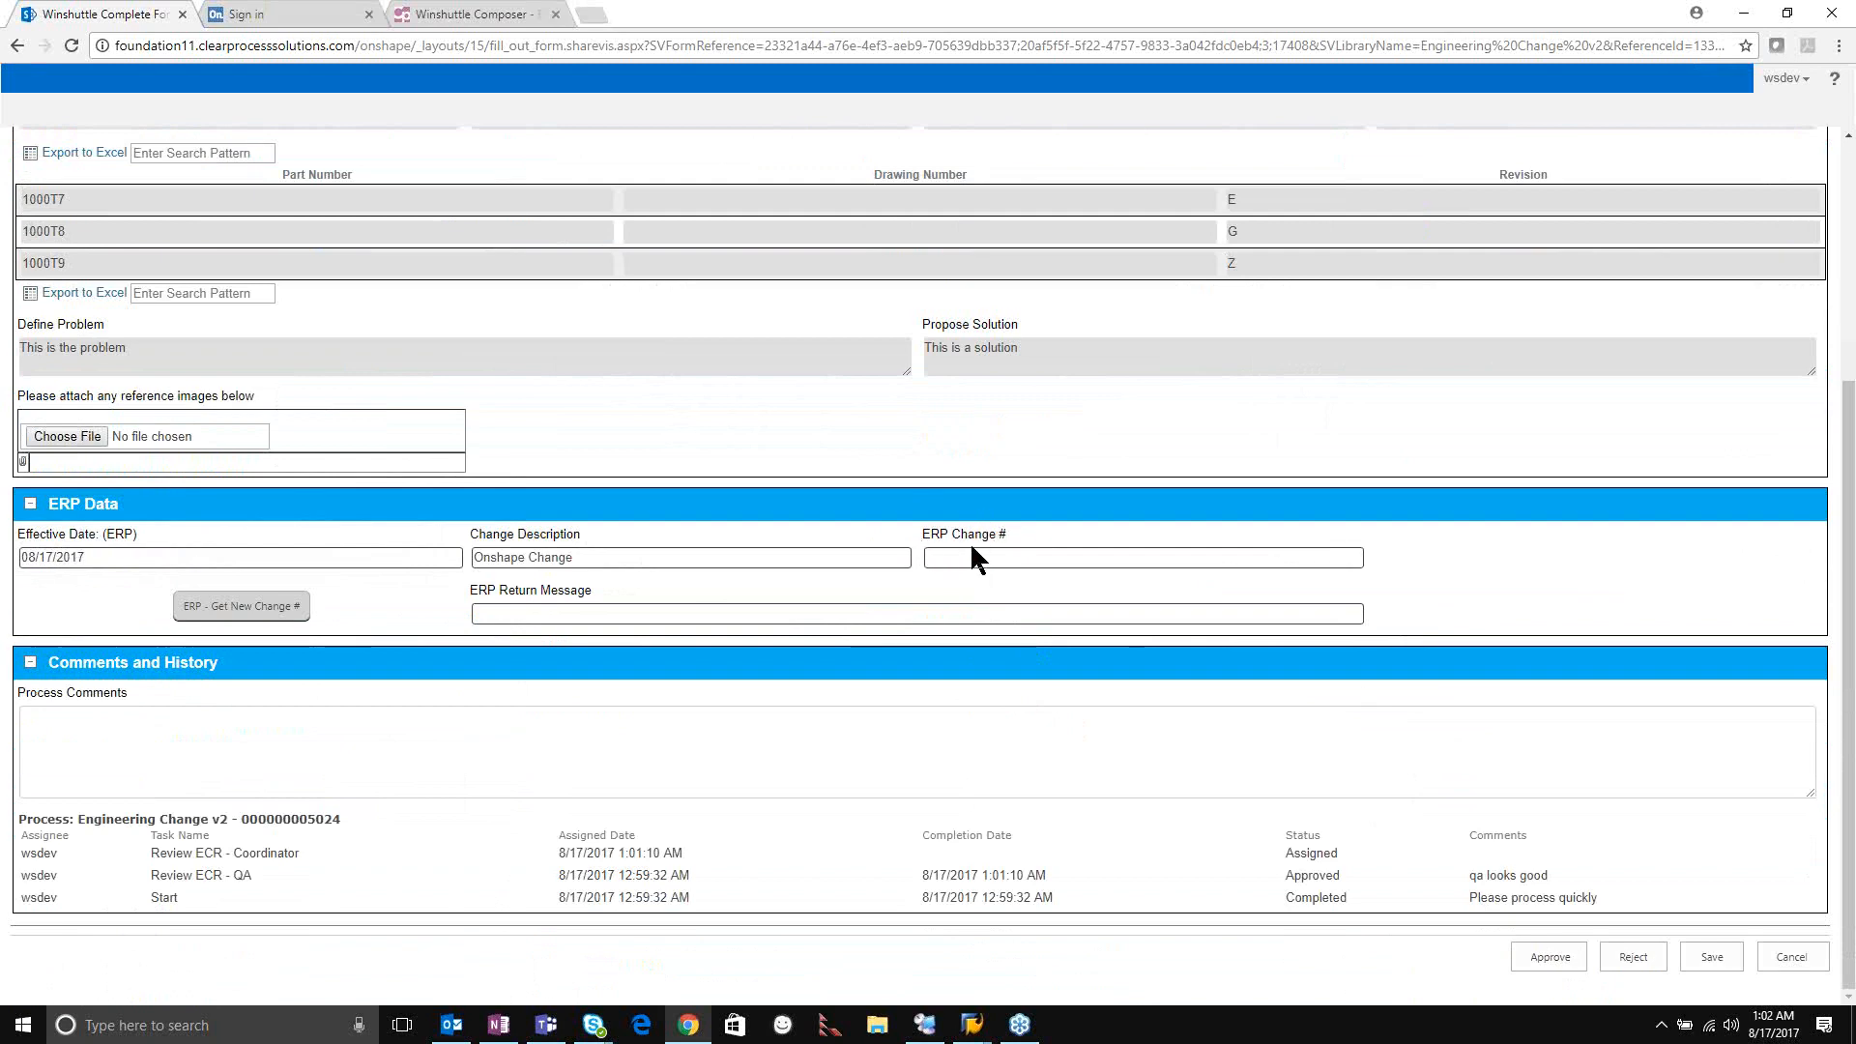
{"action": "left_click", "coordinate": [232, 603]}
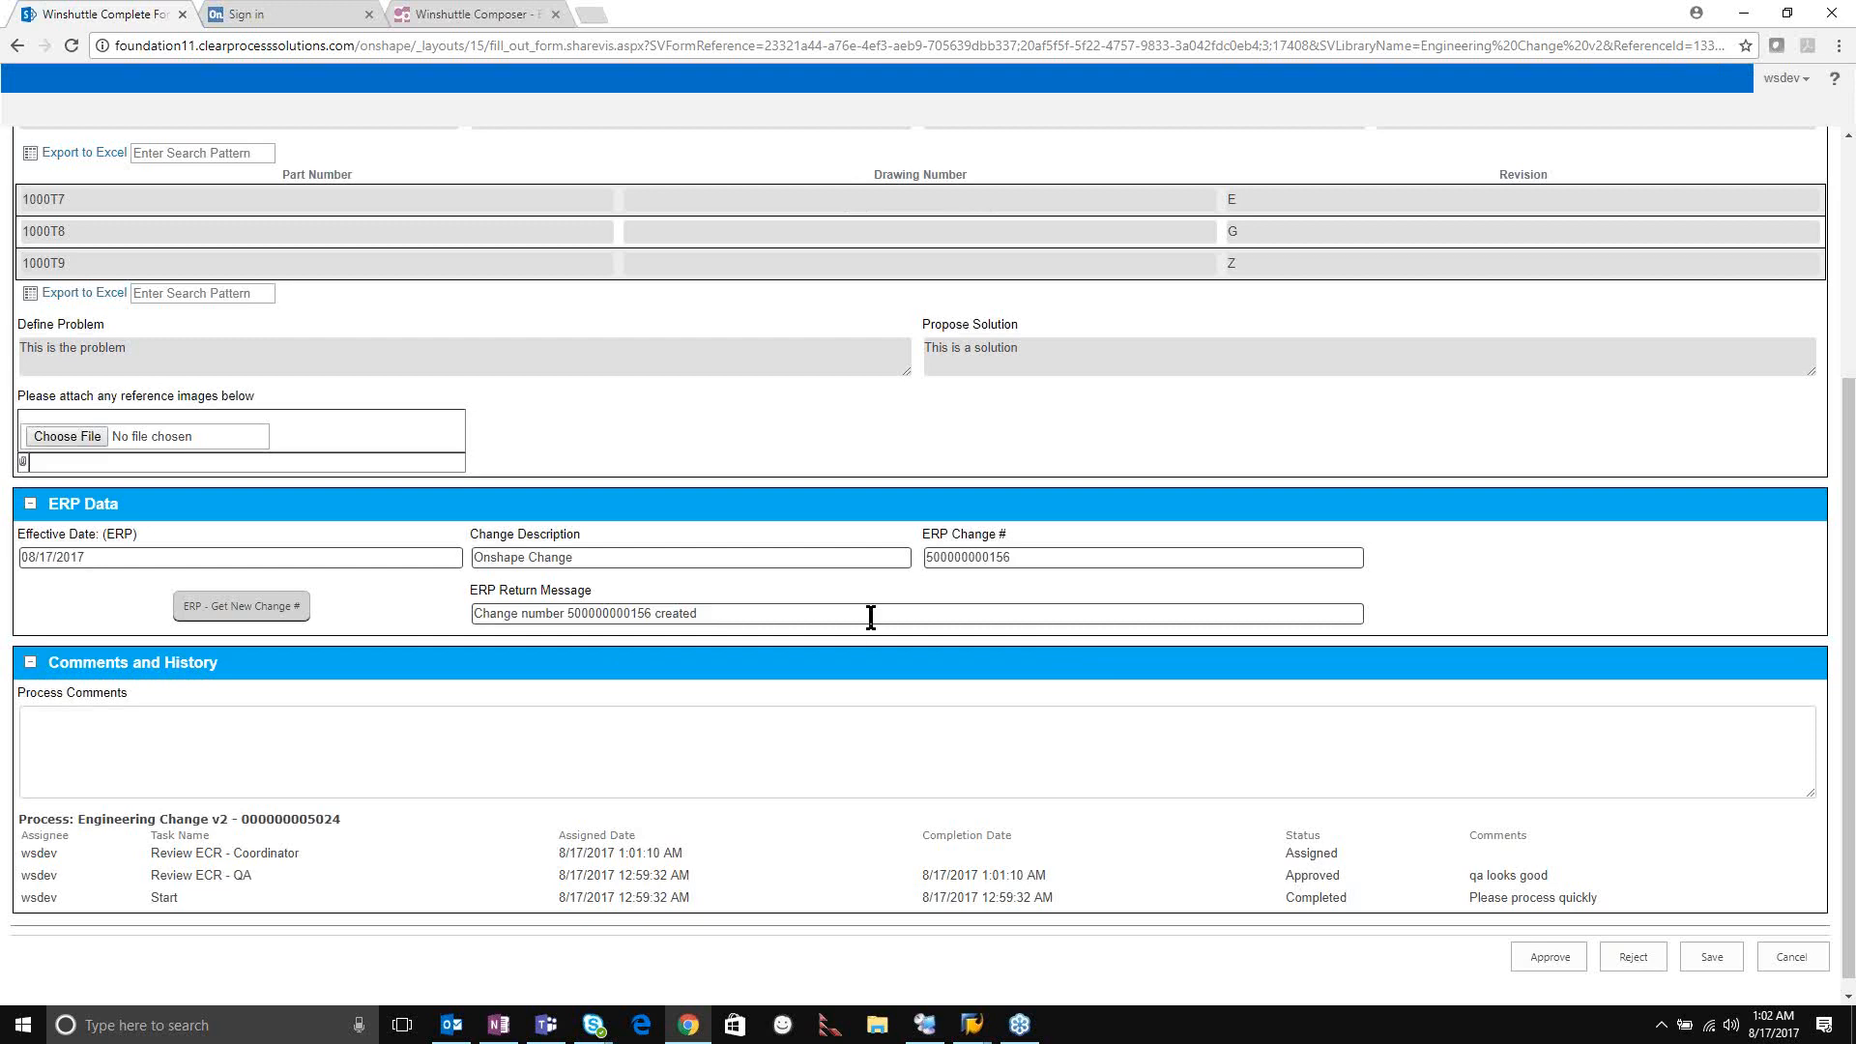
Copy the generated ERP change number, switch to SAP and display the change header for that number.
{"action": "left_click_drag", "start_coordinate": [1022, 557], "coordinate": [927, 558]}
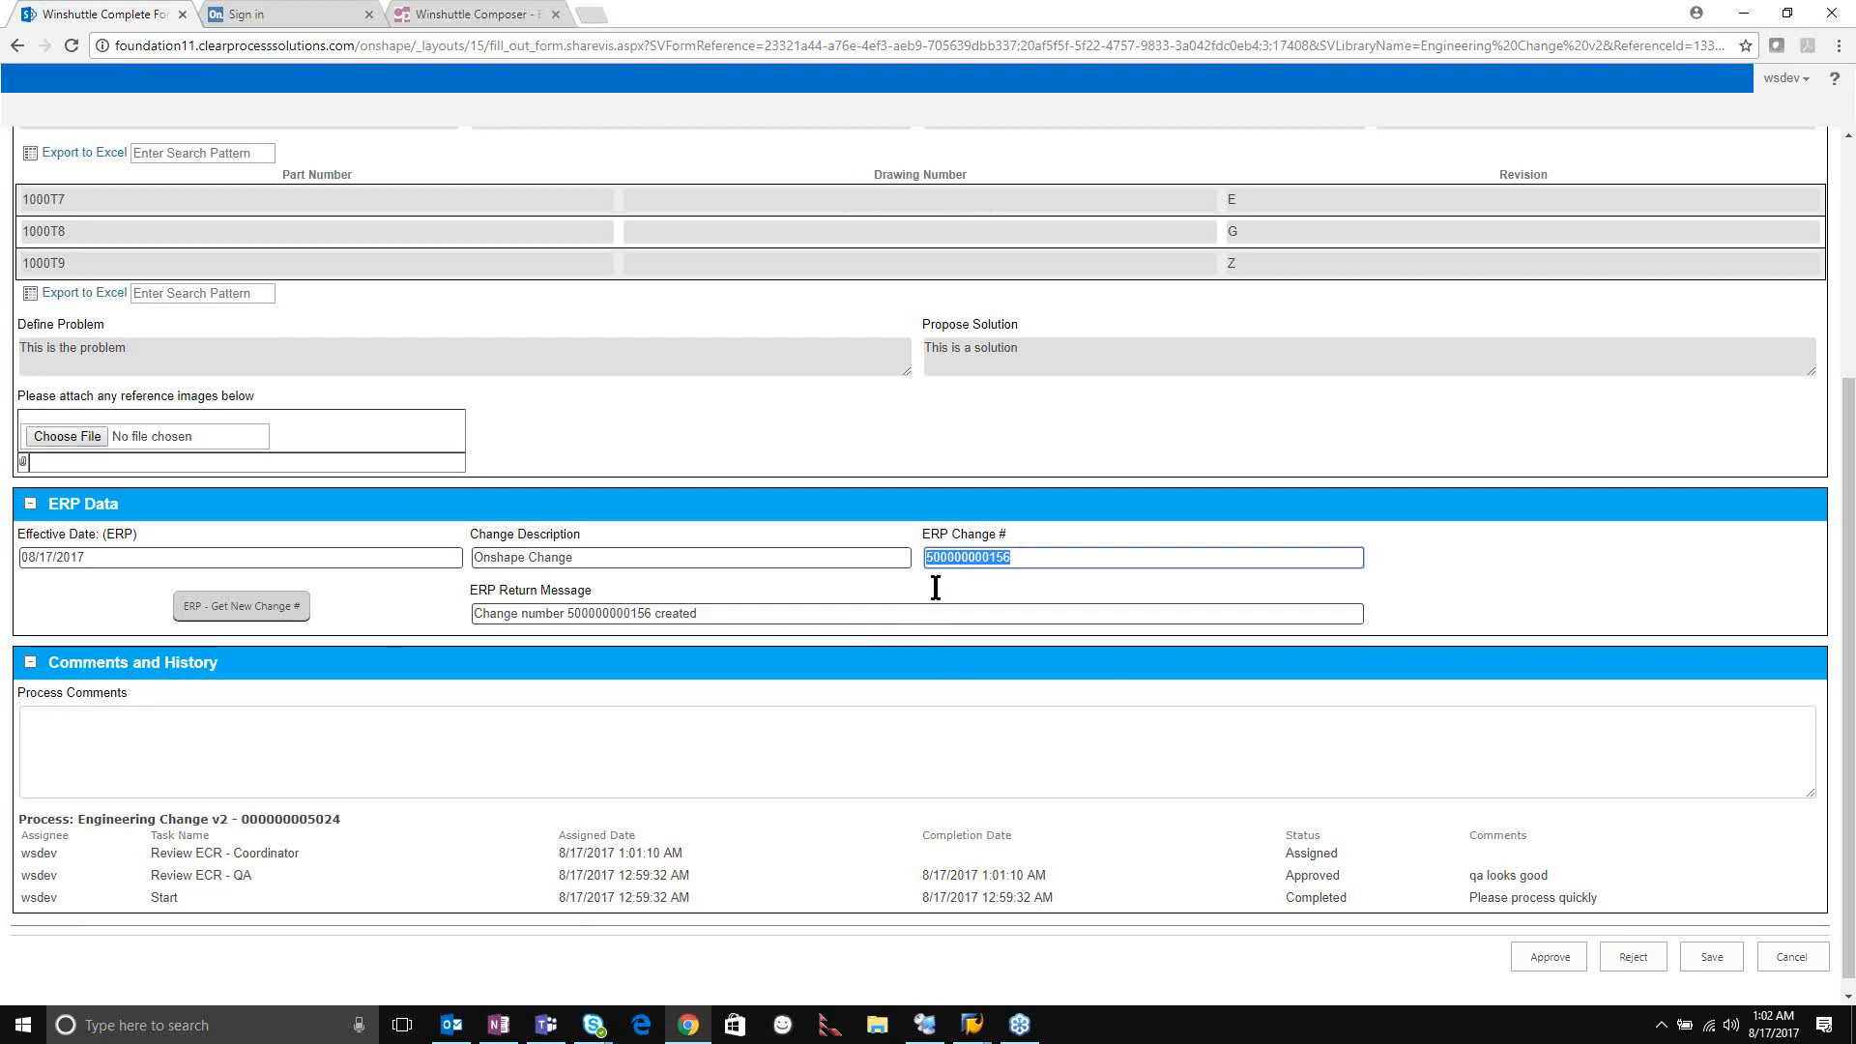
{"action": "left_click", "coordinate": [988, 1036]}
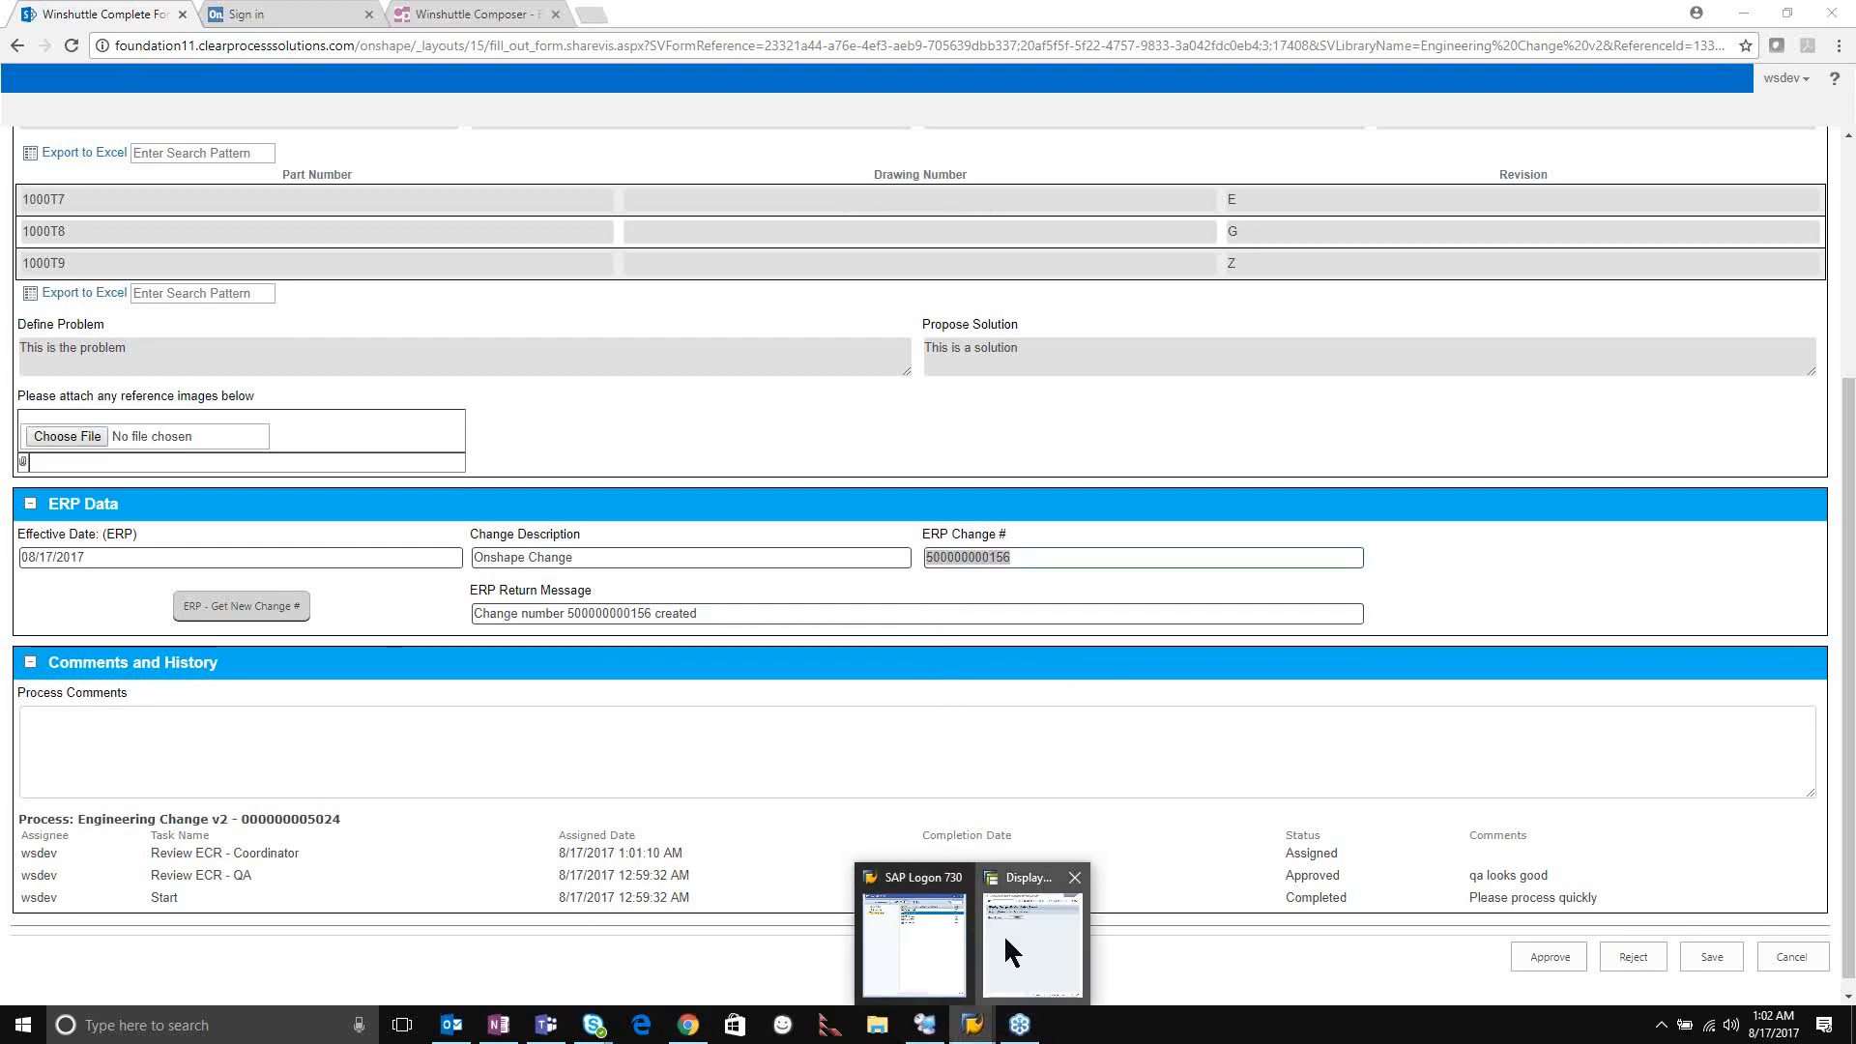
{"action": "left_click", "coordinate": [1003, 934]}
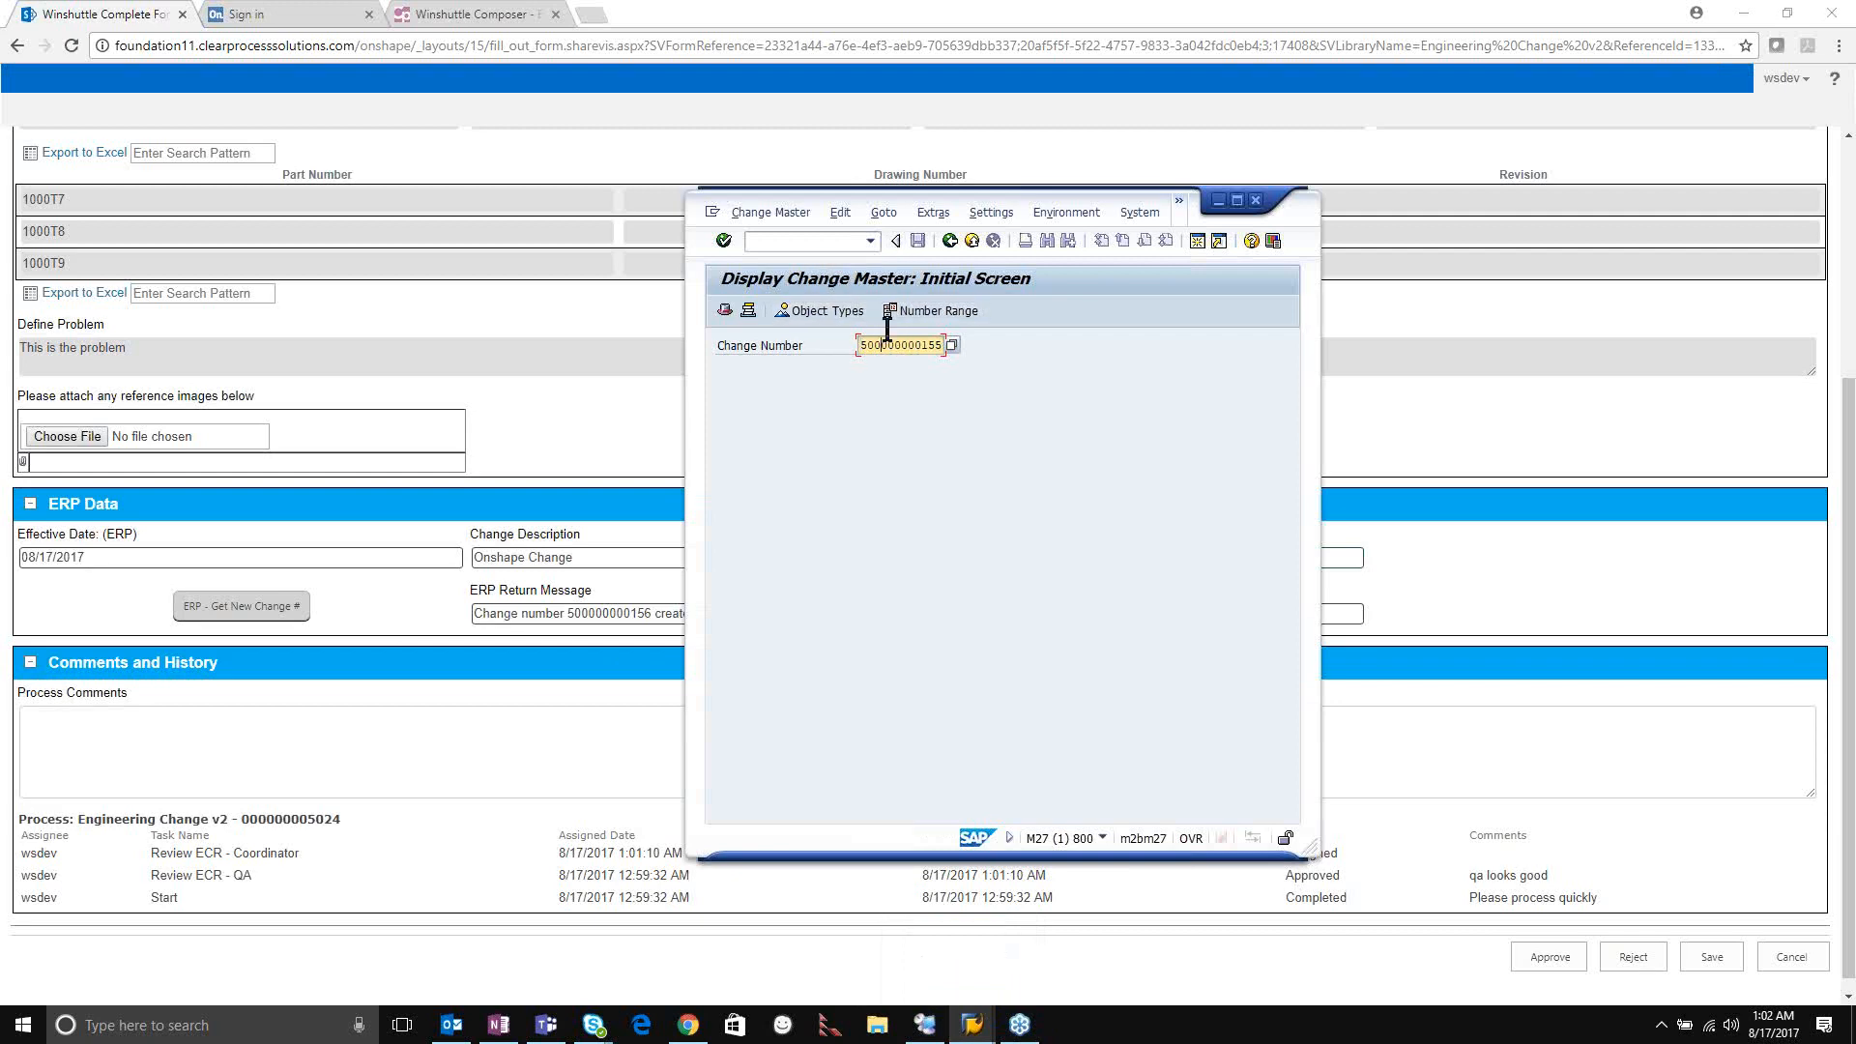
{"action": "double_click", "coordinate": [937, 345]}
{"action": "key", "text": "ctrl+c"}
{"action": "key", "text": "Return"}
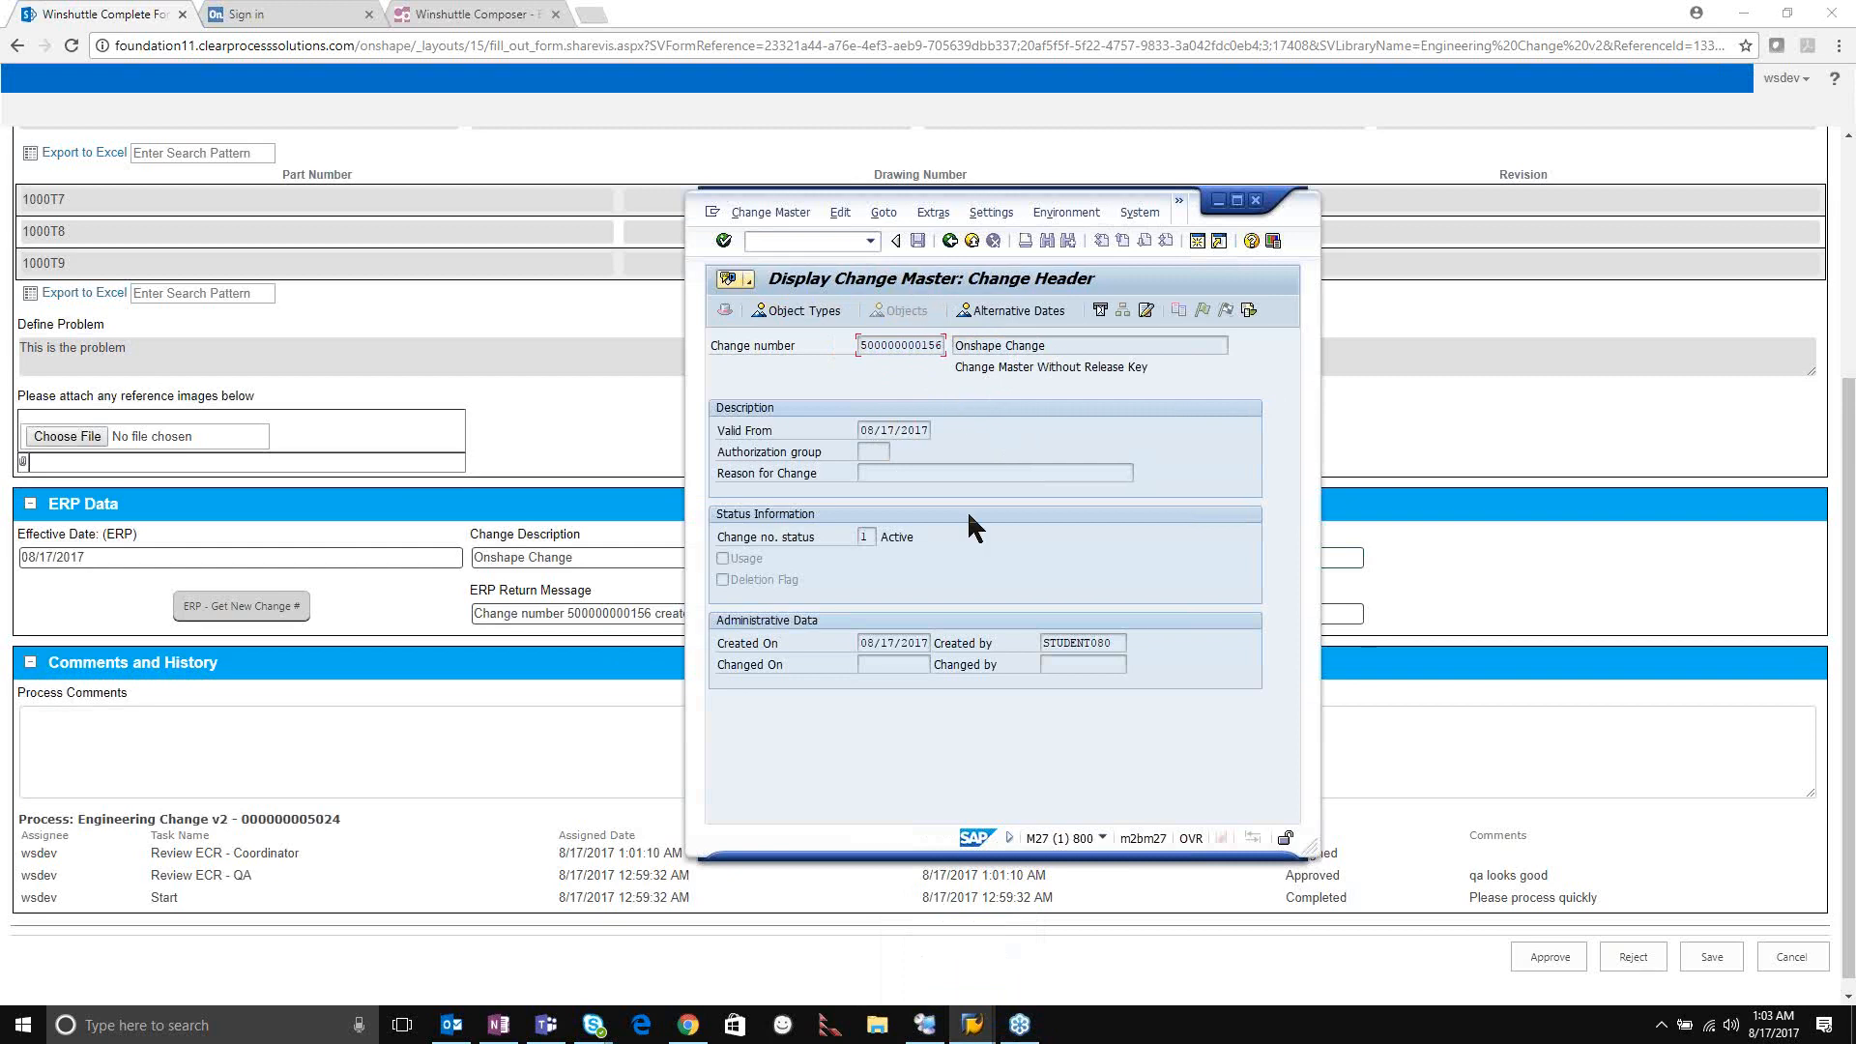
Inspect the object types of the change master in SAP and return to the change request form in the browser.
{"action": "left_click", "coordinate": [789, 310]}
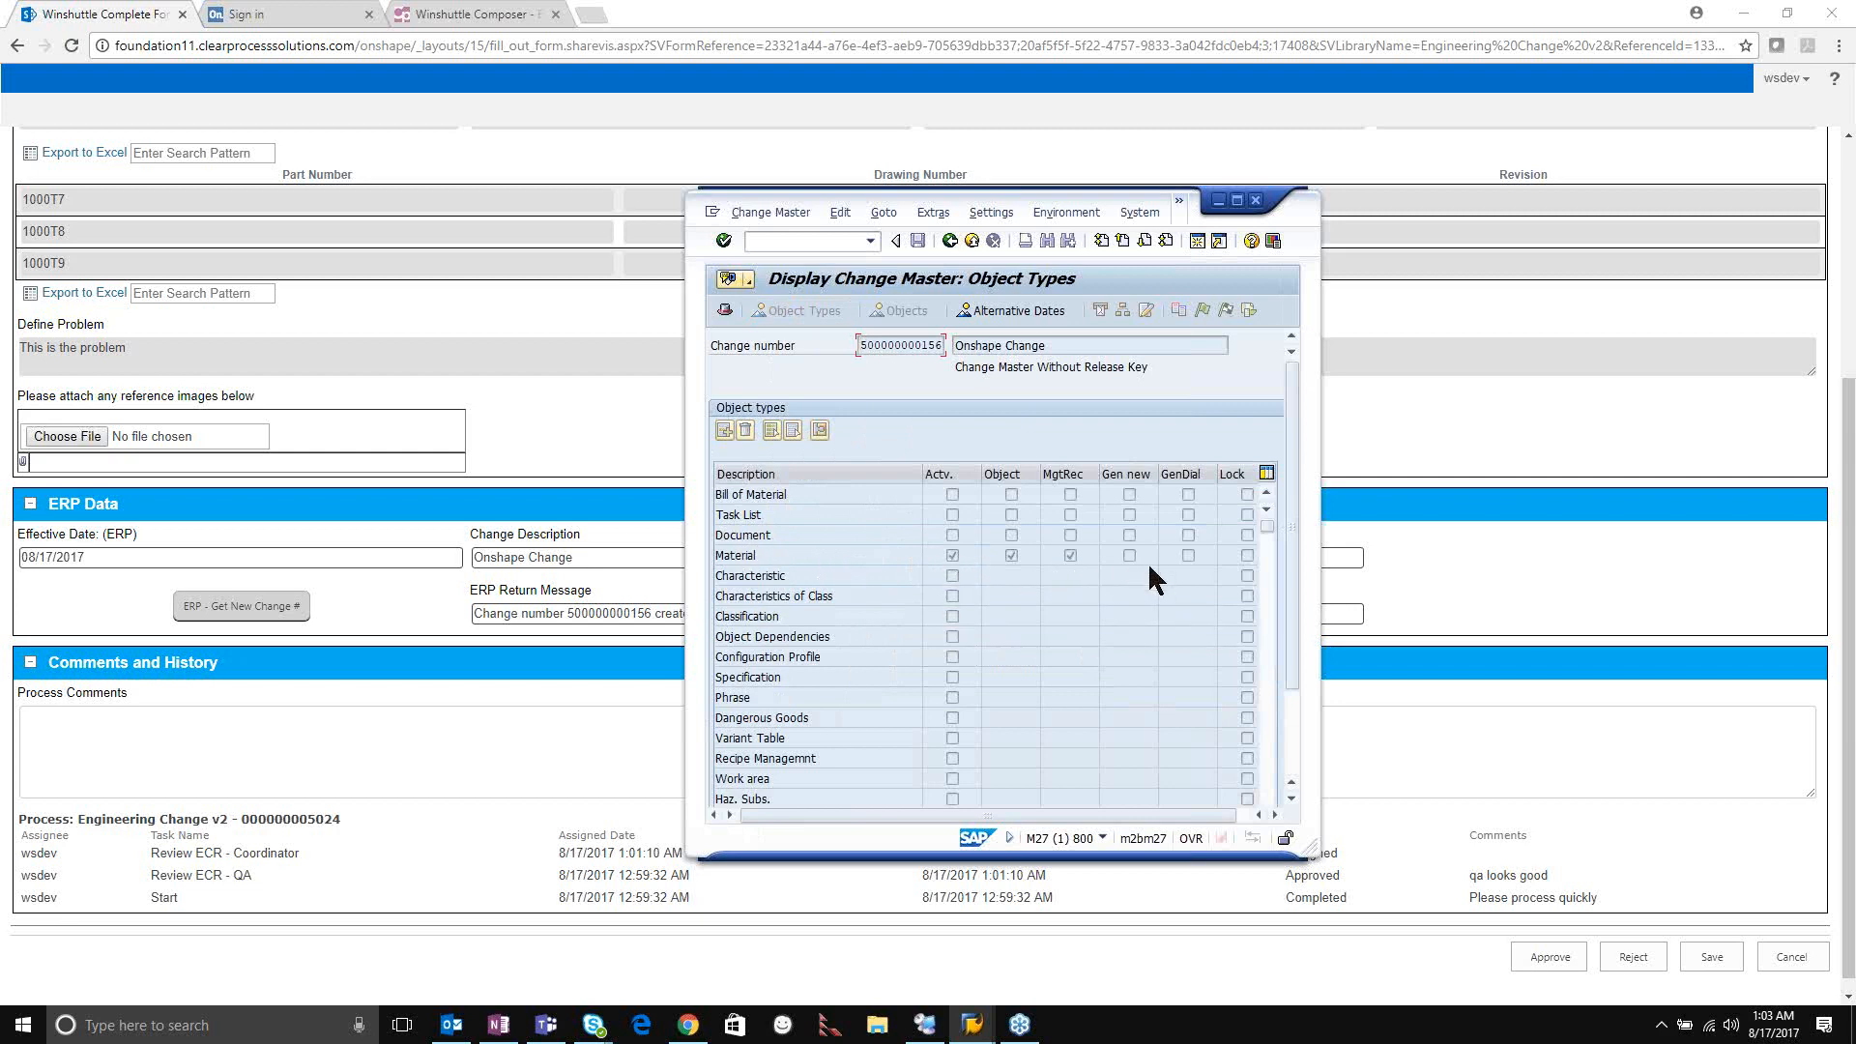
{"action": "left_click", "coordinate": [949, 240]}
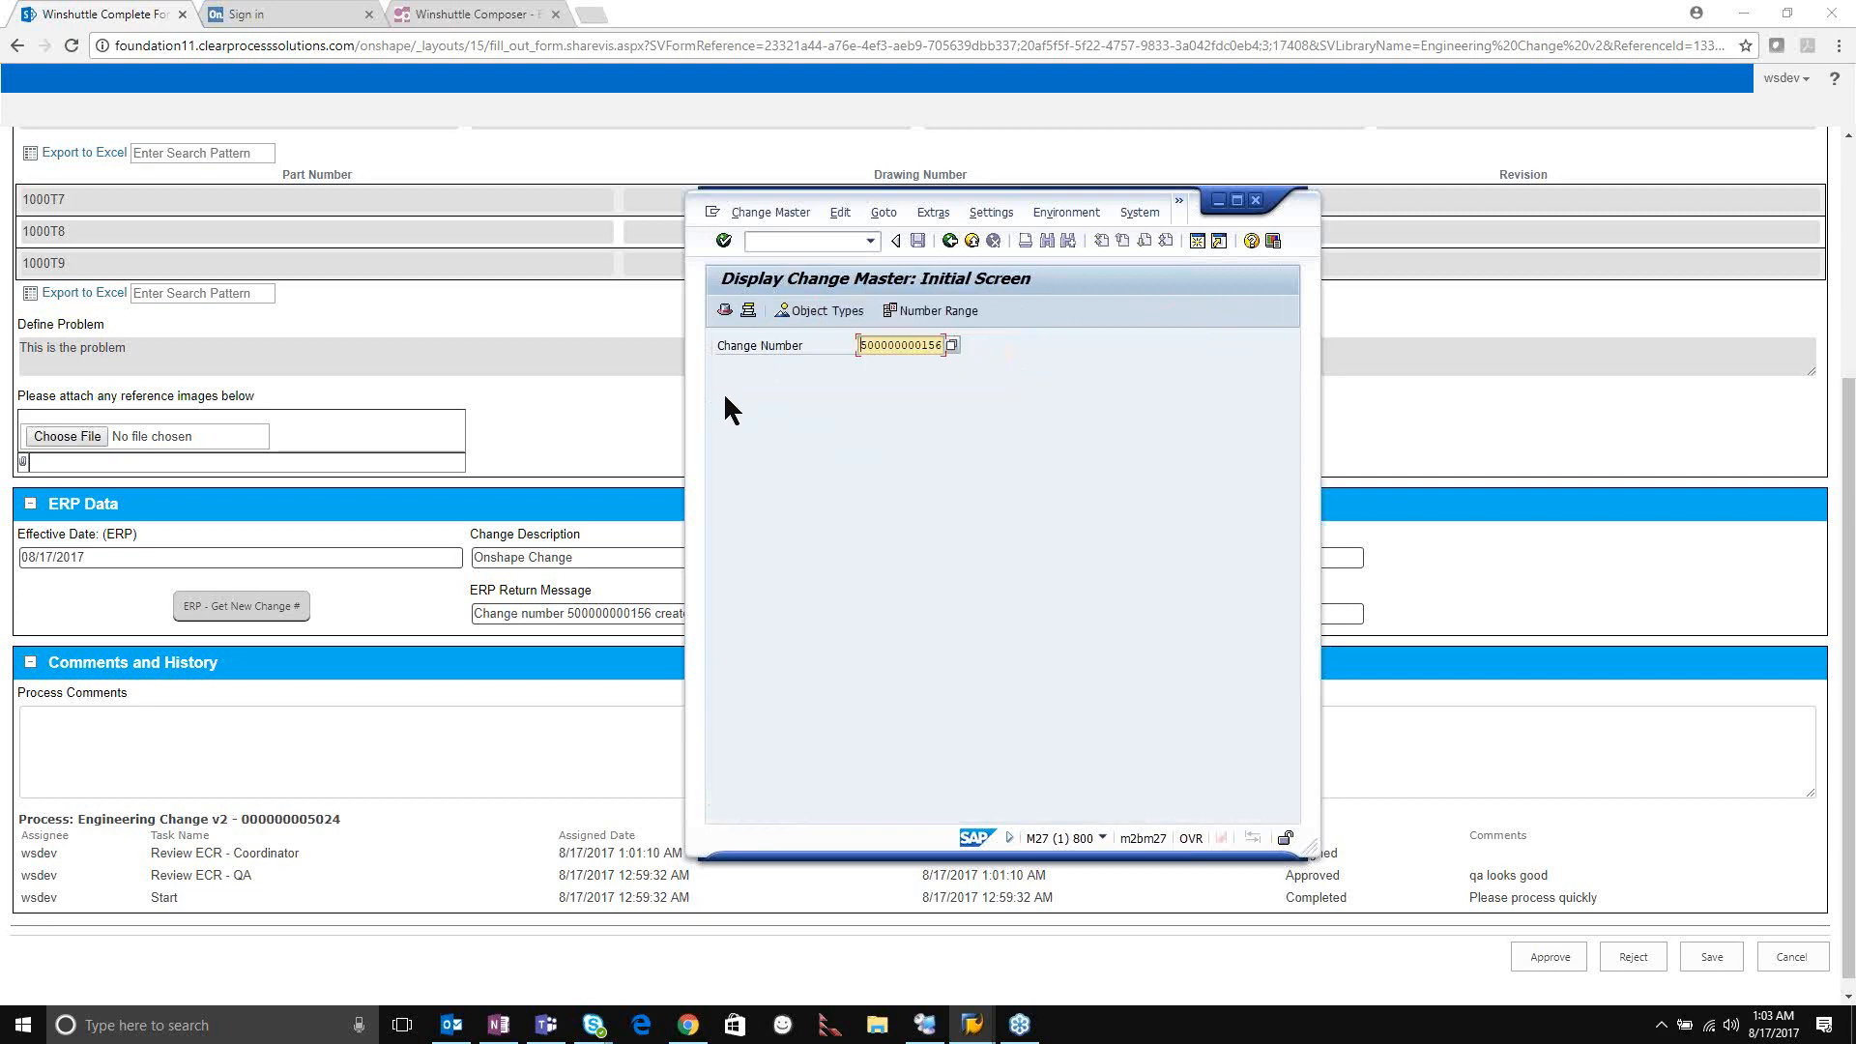
{"action": "left_click", "coordinate": [587, 432]}
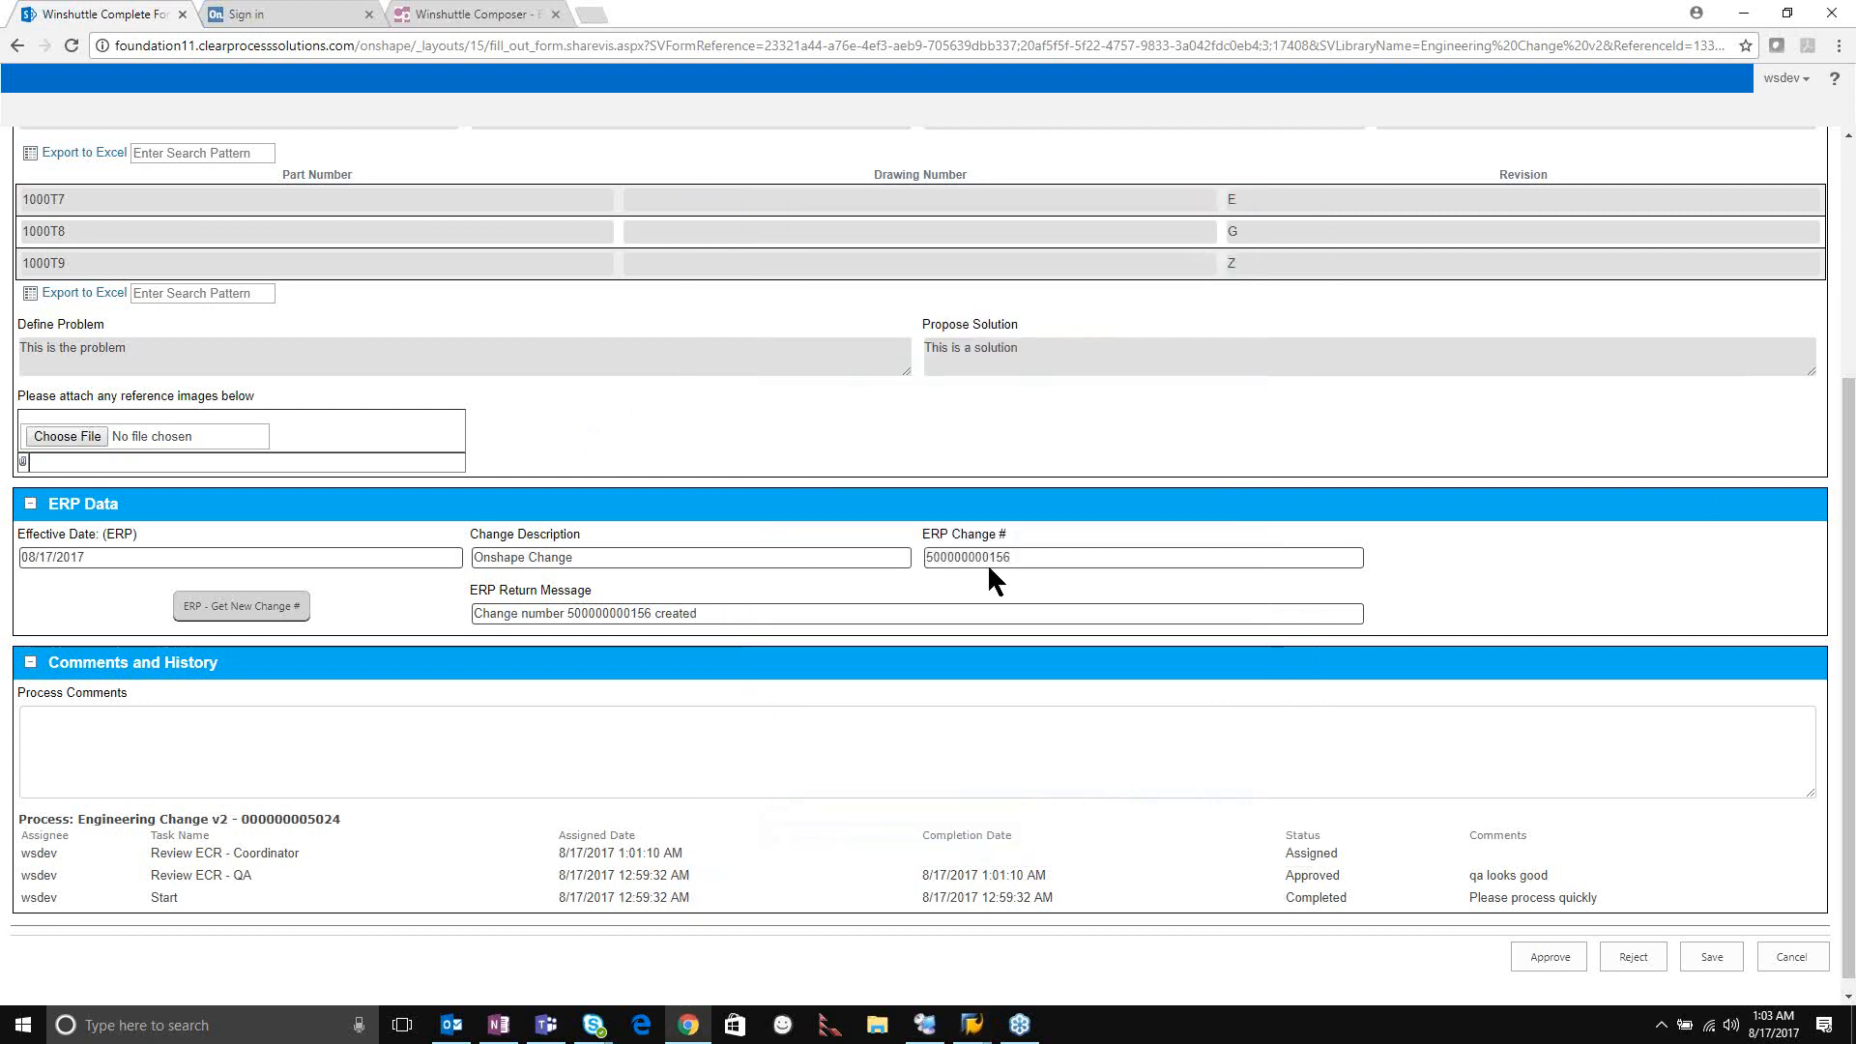
{"action": "scroll", "coordinate": [726, 563], "scroll_direction": "down", "scroll_amount": 1}
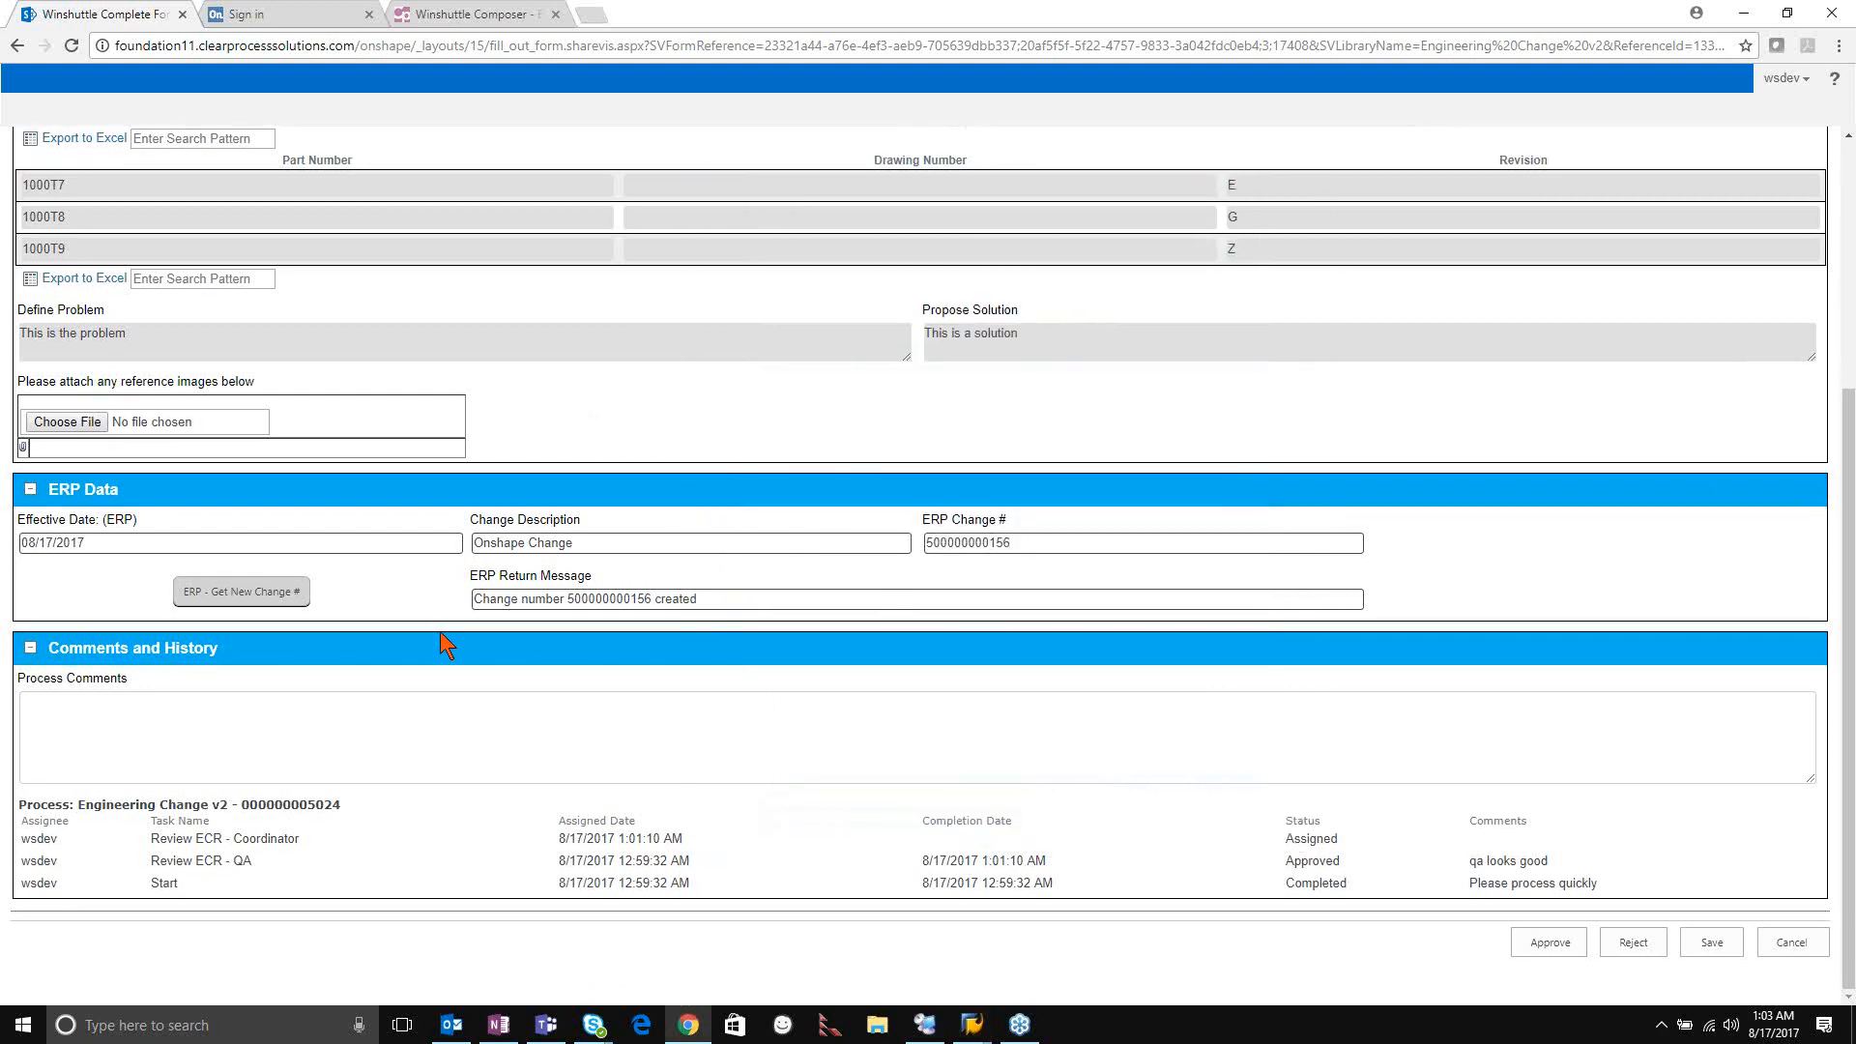
{"action": "left_click", "coordinate": [172, 736]}
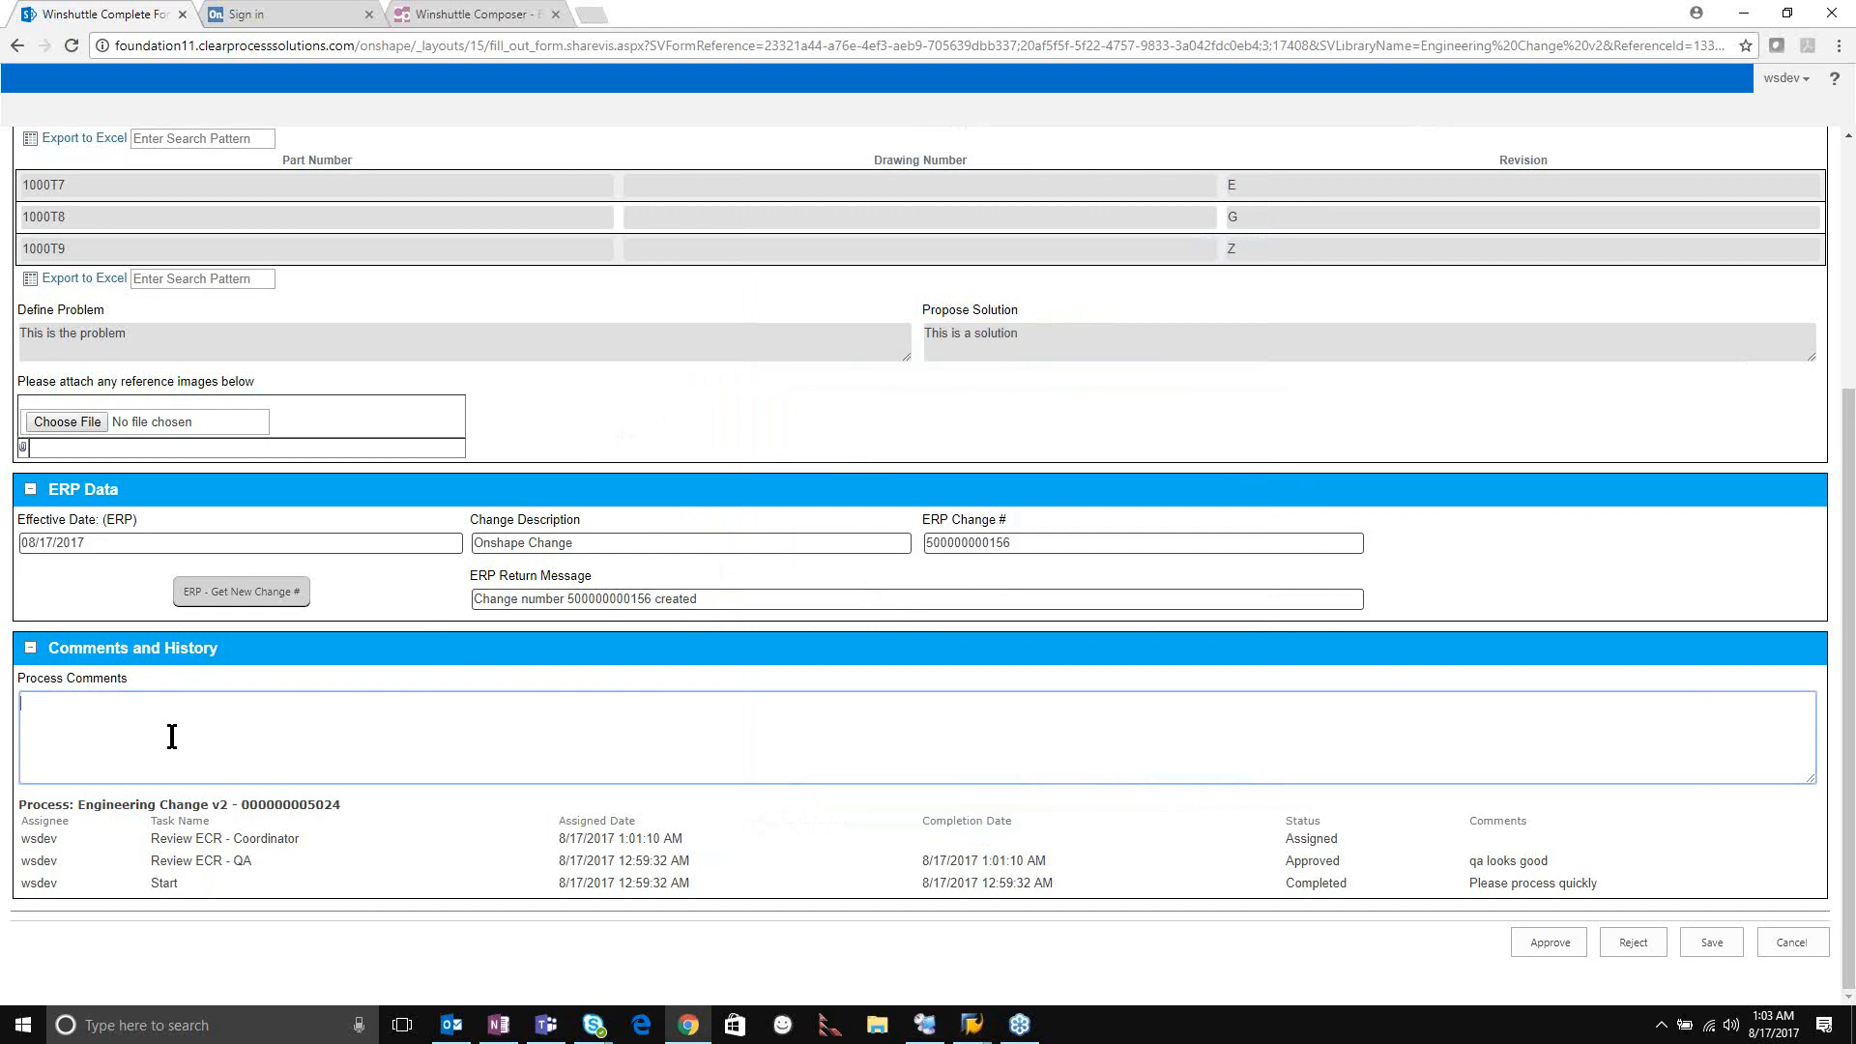
{"action": "type", "text": "Number"}
{"action": "key", "text": "BackSpace"}
{"action": "key", "text": "BackSpace"}
{"action": "key", "text": "BackSpace"}
{"action": "key", "text": "BackSpace"}
{"action": "key", "text": "BackSpace"}
{"action": "key", "text": "BackSpace"}
{"action": "key", "text": "BackSpace"}
{"action": "key", "text": "ctrl+v"}
{"action": "type", "text": "number"}
{"action": "key", "text": "BackSpace"}
{"action": "key", "text": "BackSpace"}
{"action": "key", "text": "BackSpace"}
{"action": "key", "text": "BackSpace"}
{"action": "type", "text": "ECR Number Generated"}
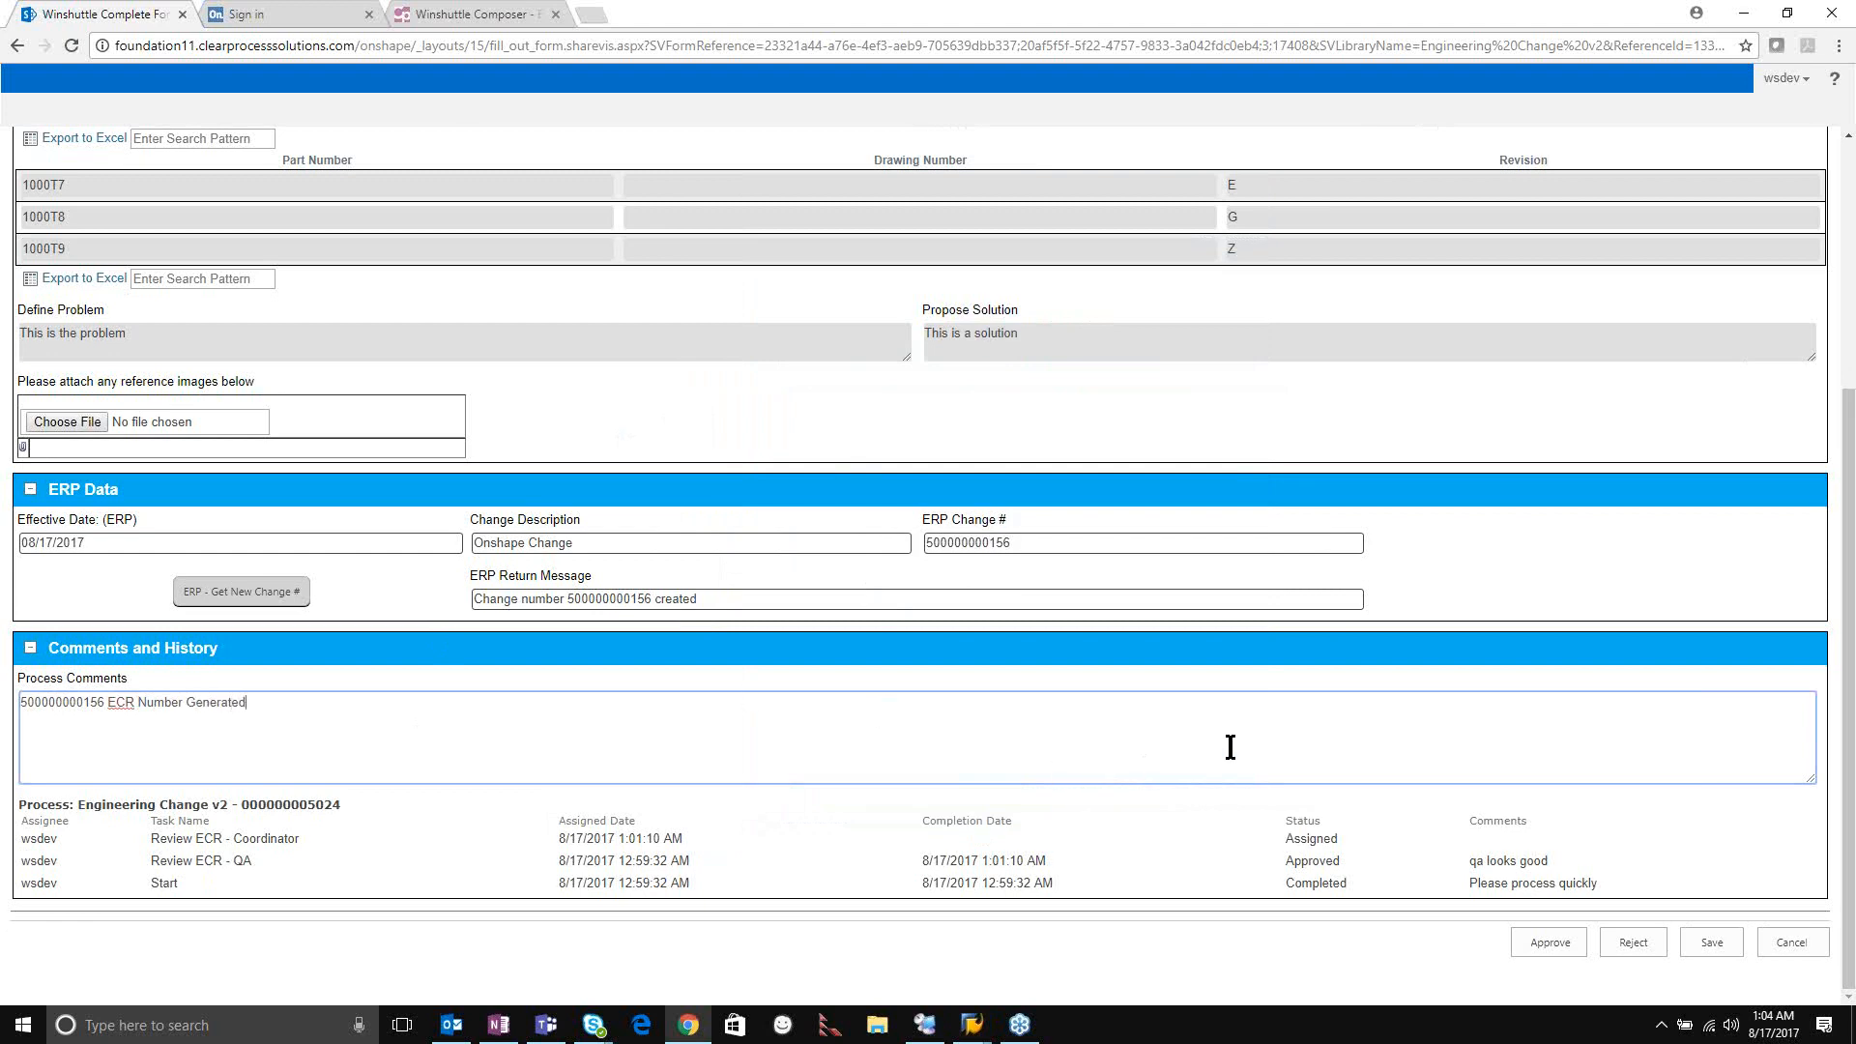
{"action": "left_click", "coordinate": [1559, 942]}
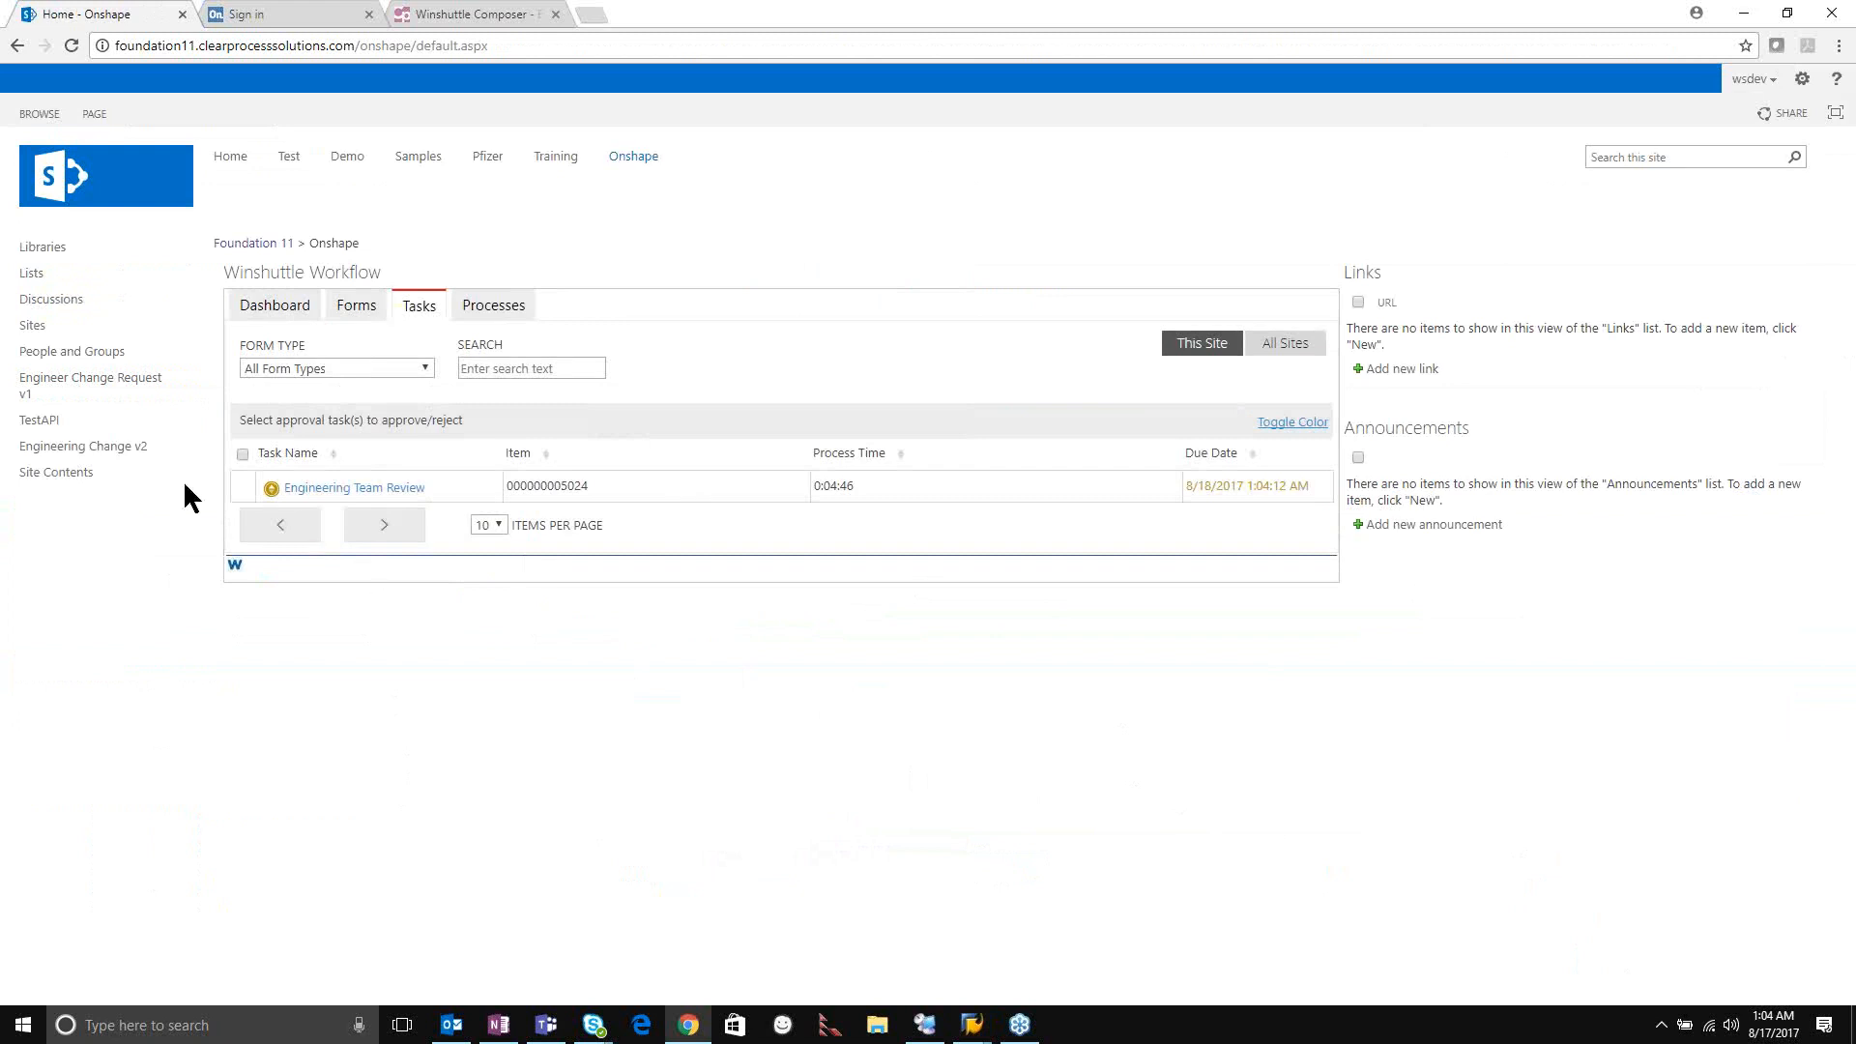
Open the Engineering Team Review task and examine its request information and ERP data down to the Engineering Review section.
{"action": "left_click", "coordinate": [396, 495]}
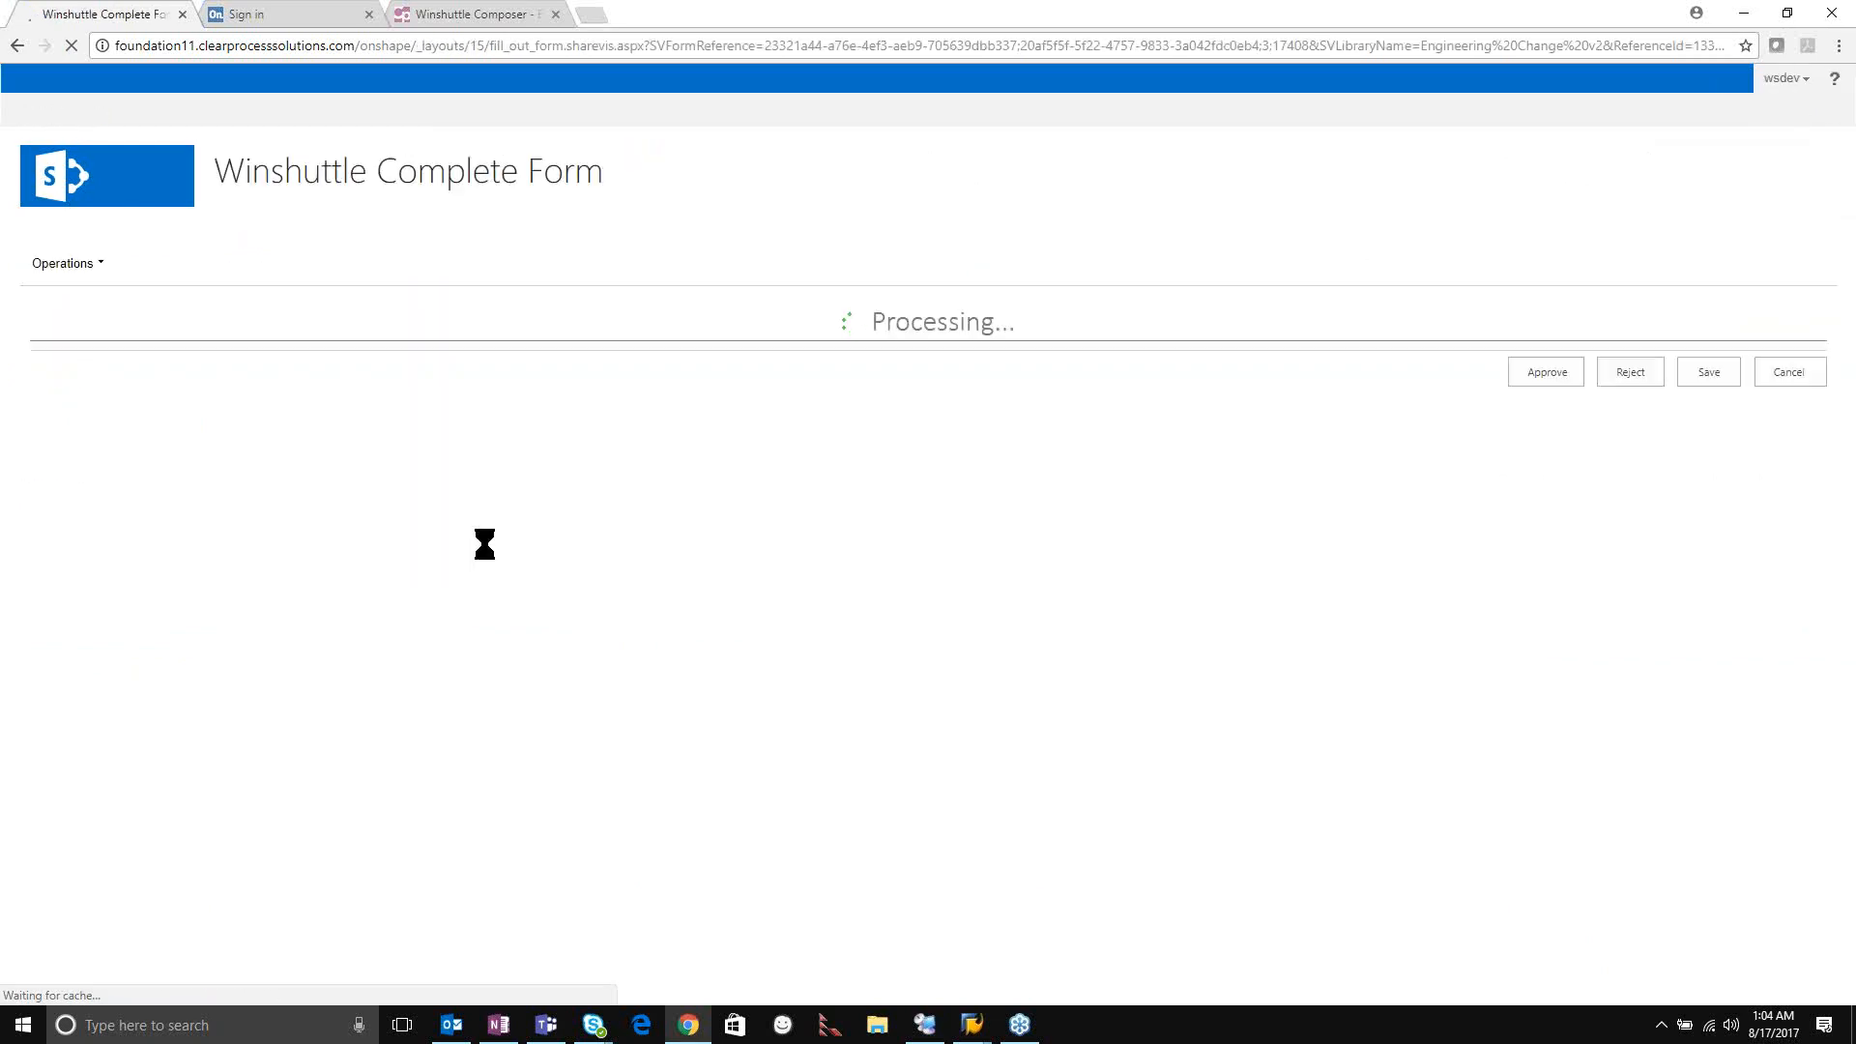
{"action": "scroll", "coordinate": [592, 605], "scroll_direction": "down", "scroll_amount": 3}
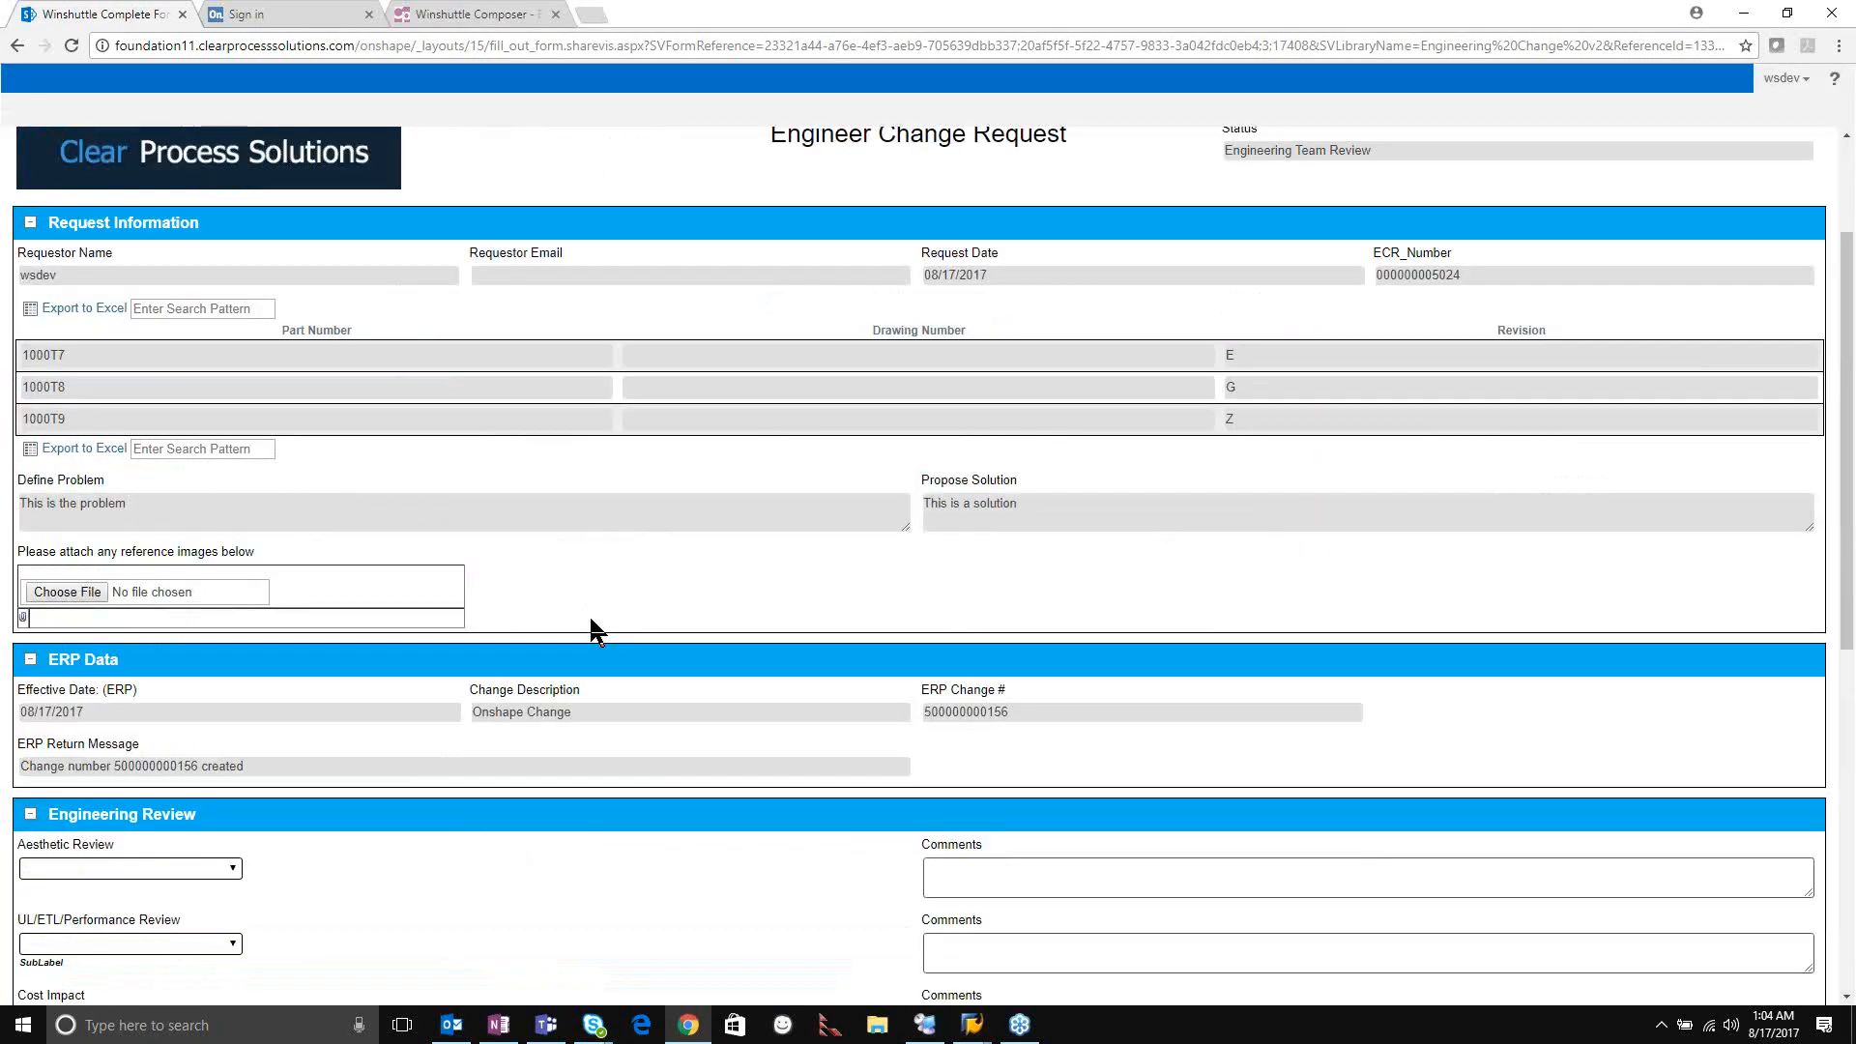
{"action": "scroll", "coordinate": [577, 661], "scroll_direction": "down", "scroll_amount": 1}
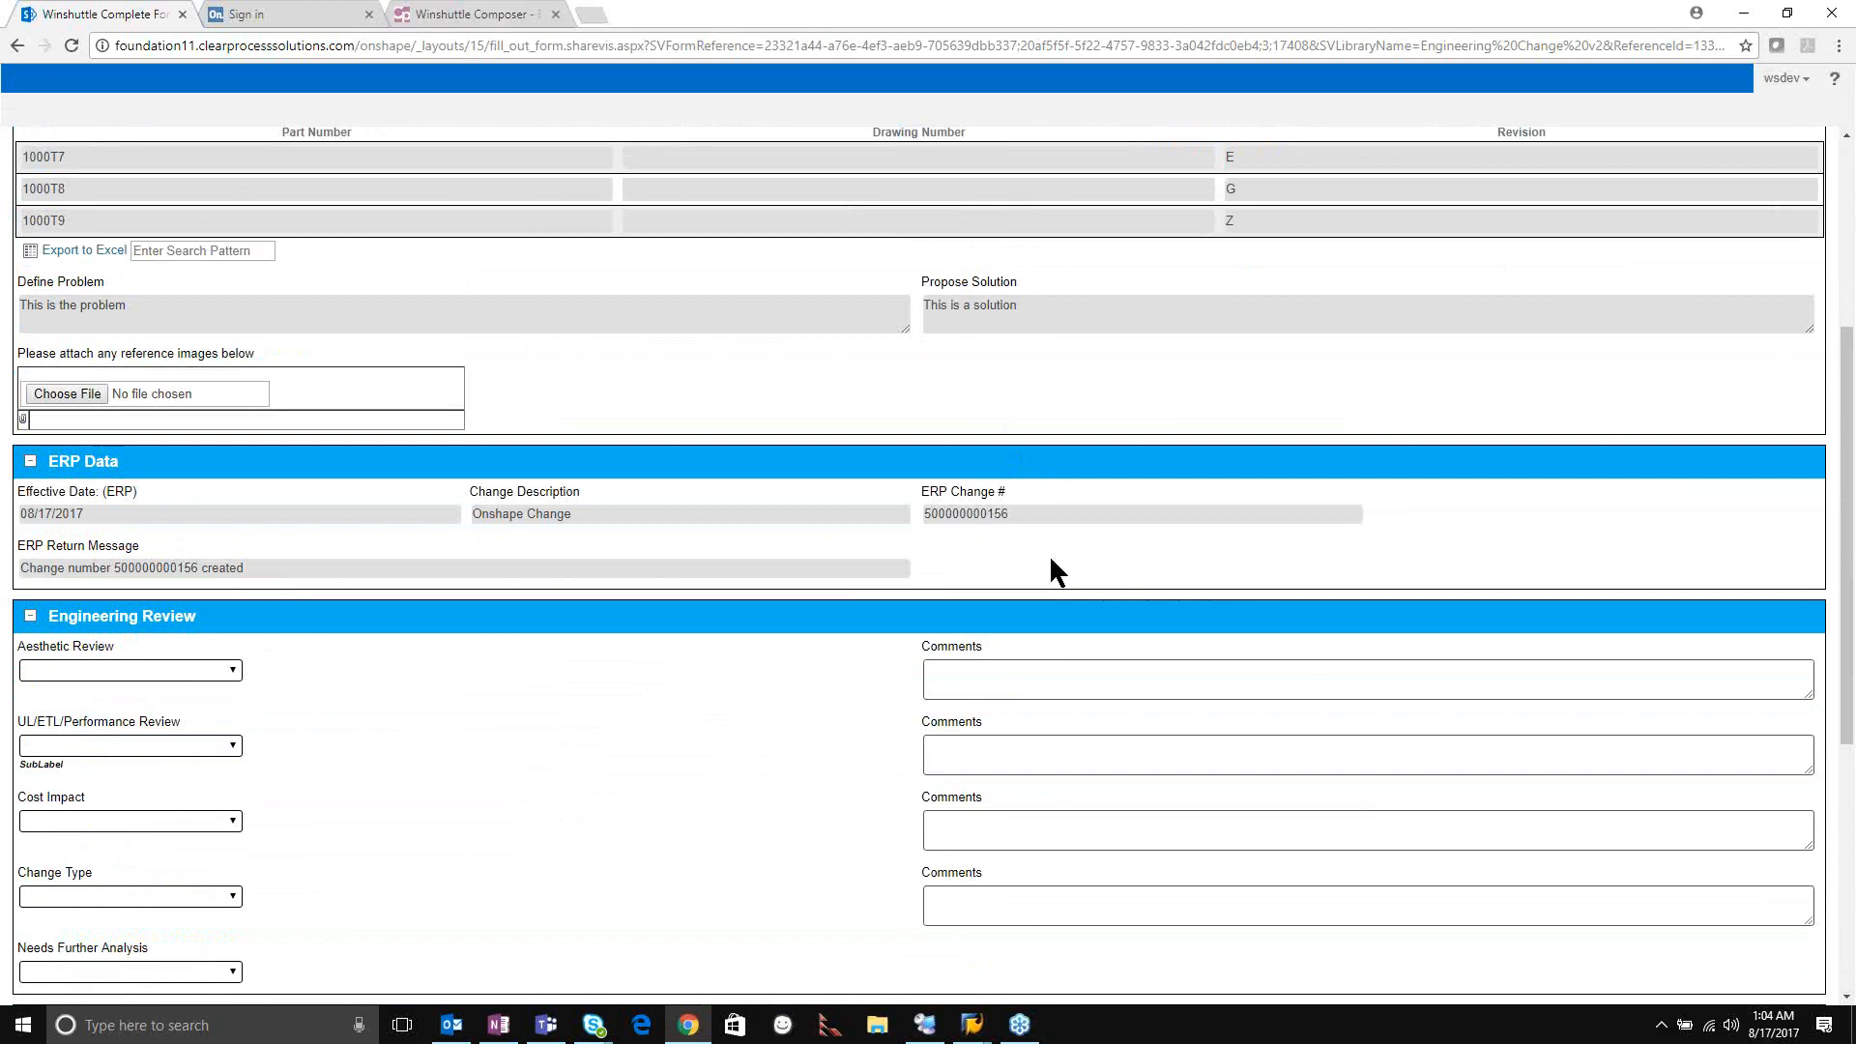
{"action": "scroll", "coordinate": [1054, 560], "scroll_direction": "up", "scroll_amount": 3}
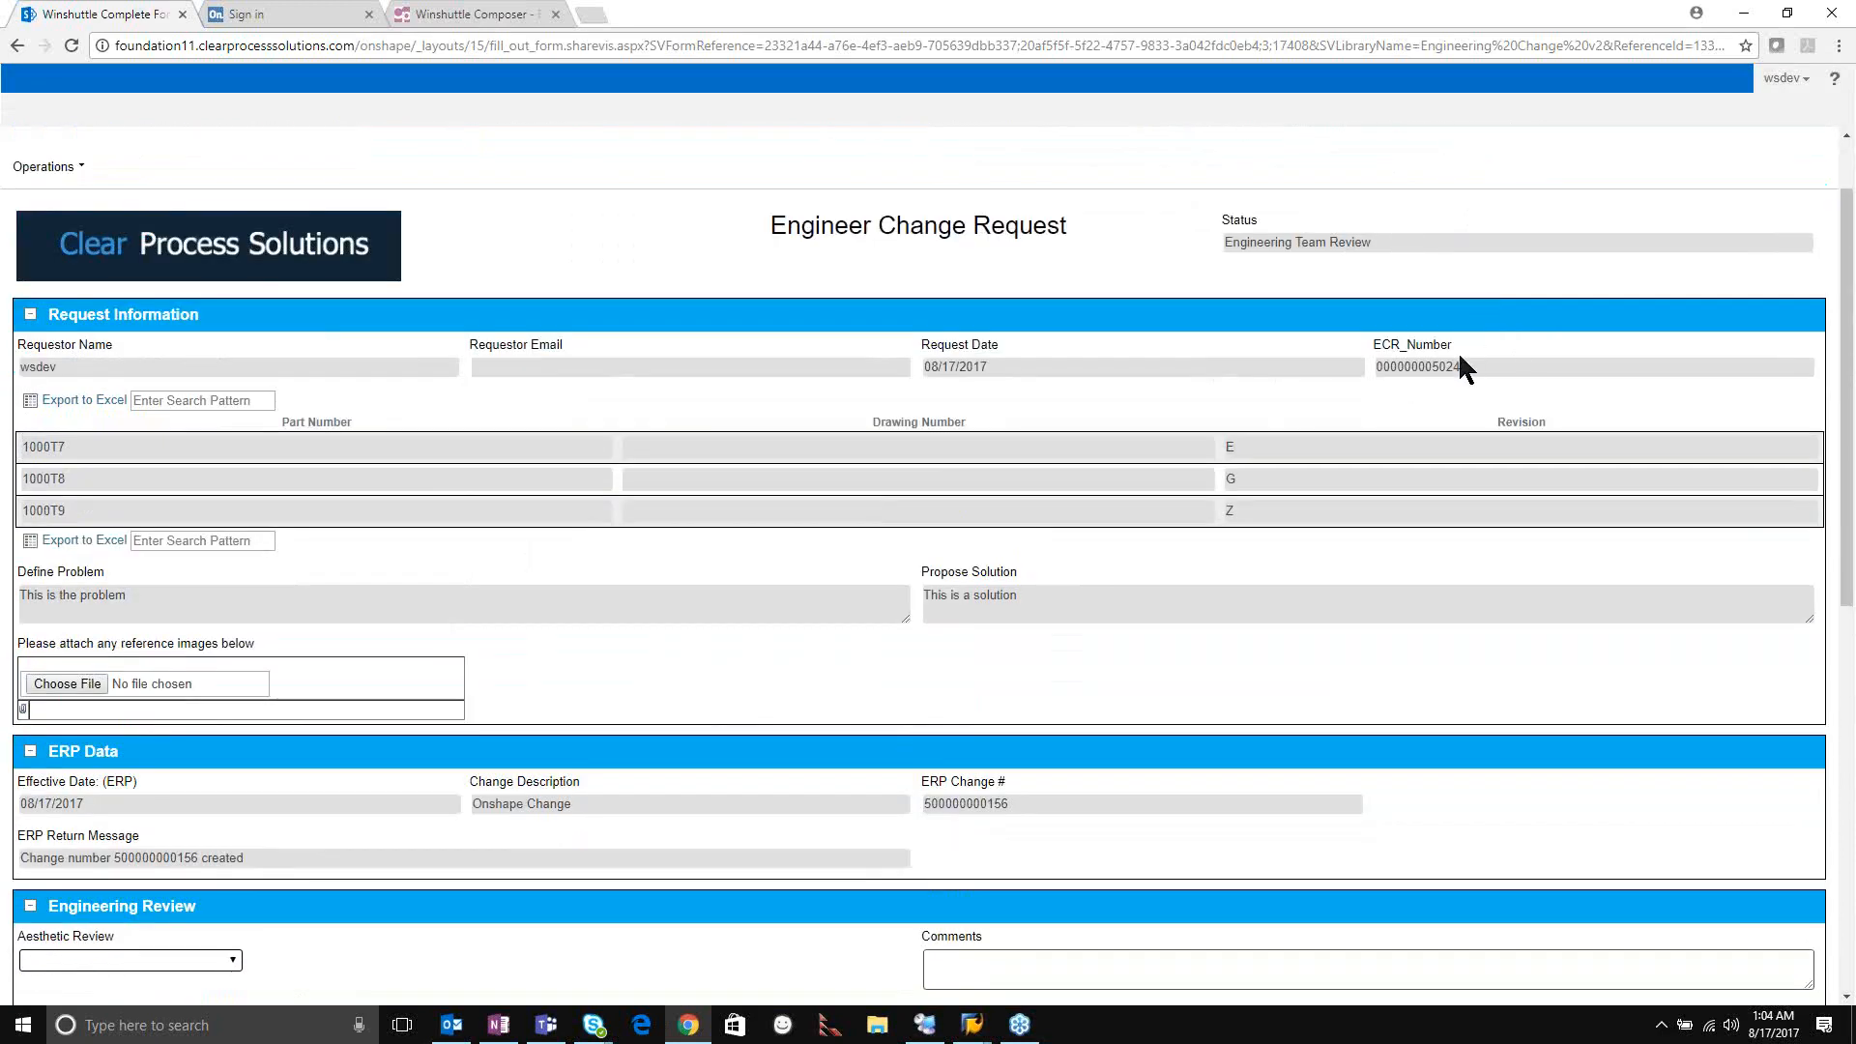
{"action": "scroll", "coordinate": [1254, 696], "scroll_direction": "down", "scroll_amount": 2}
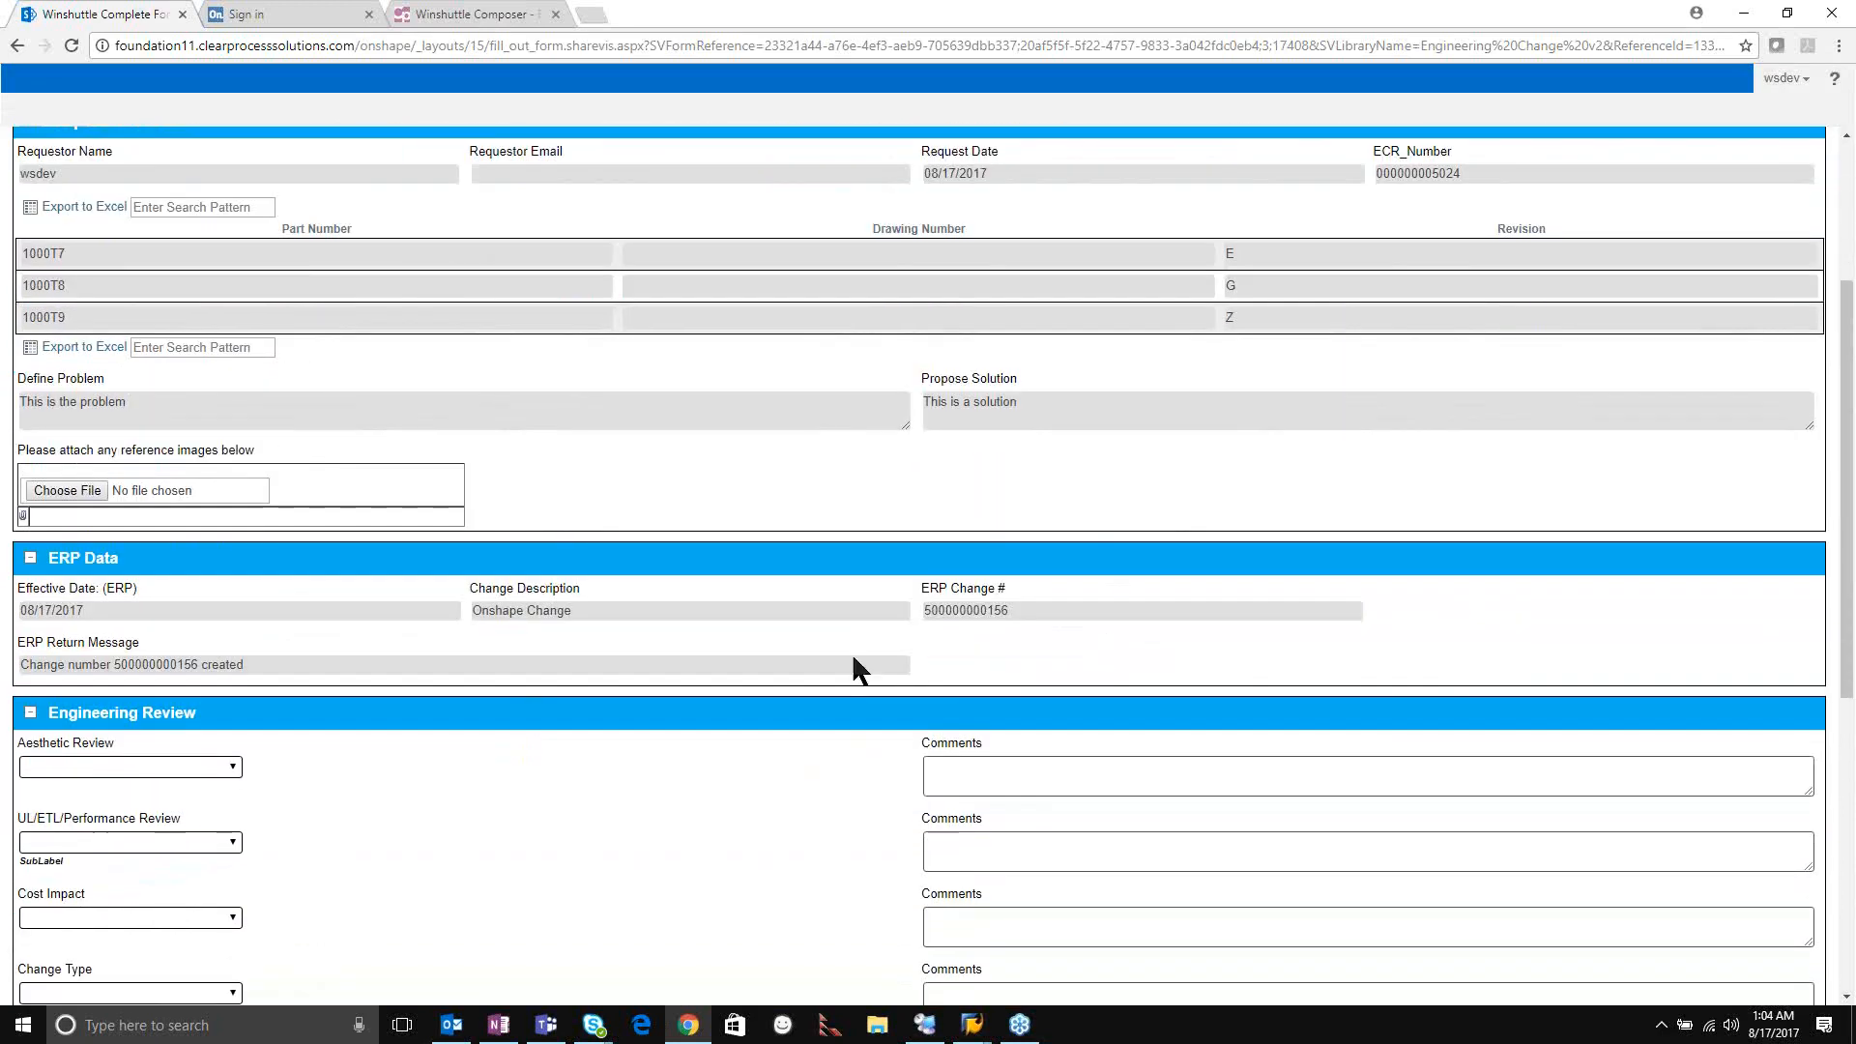
{"action": "scroll", "coordinate": [909, 600], "scroll_direction": "down", "scroll_amount": 1}
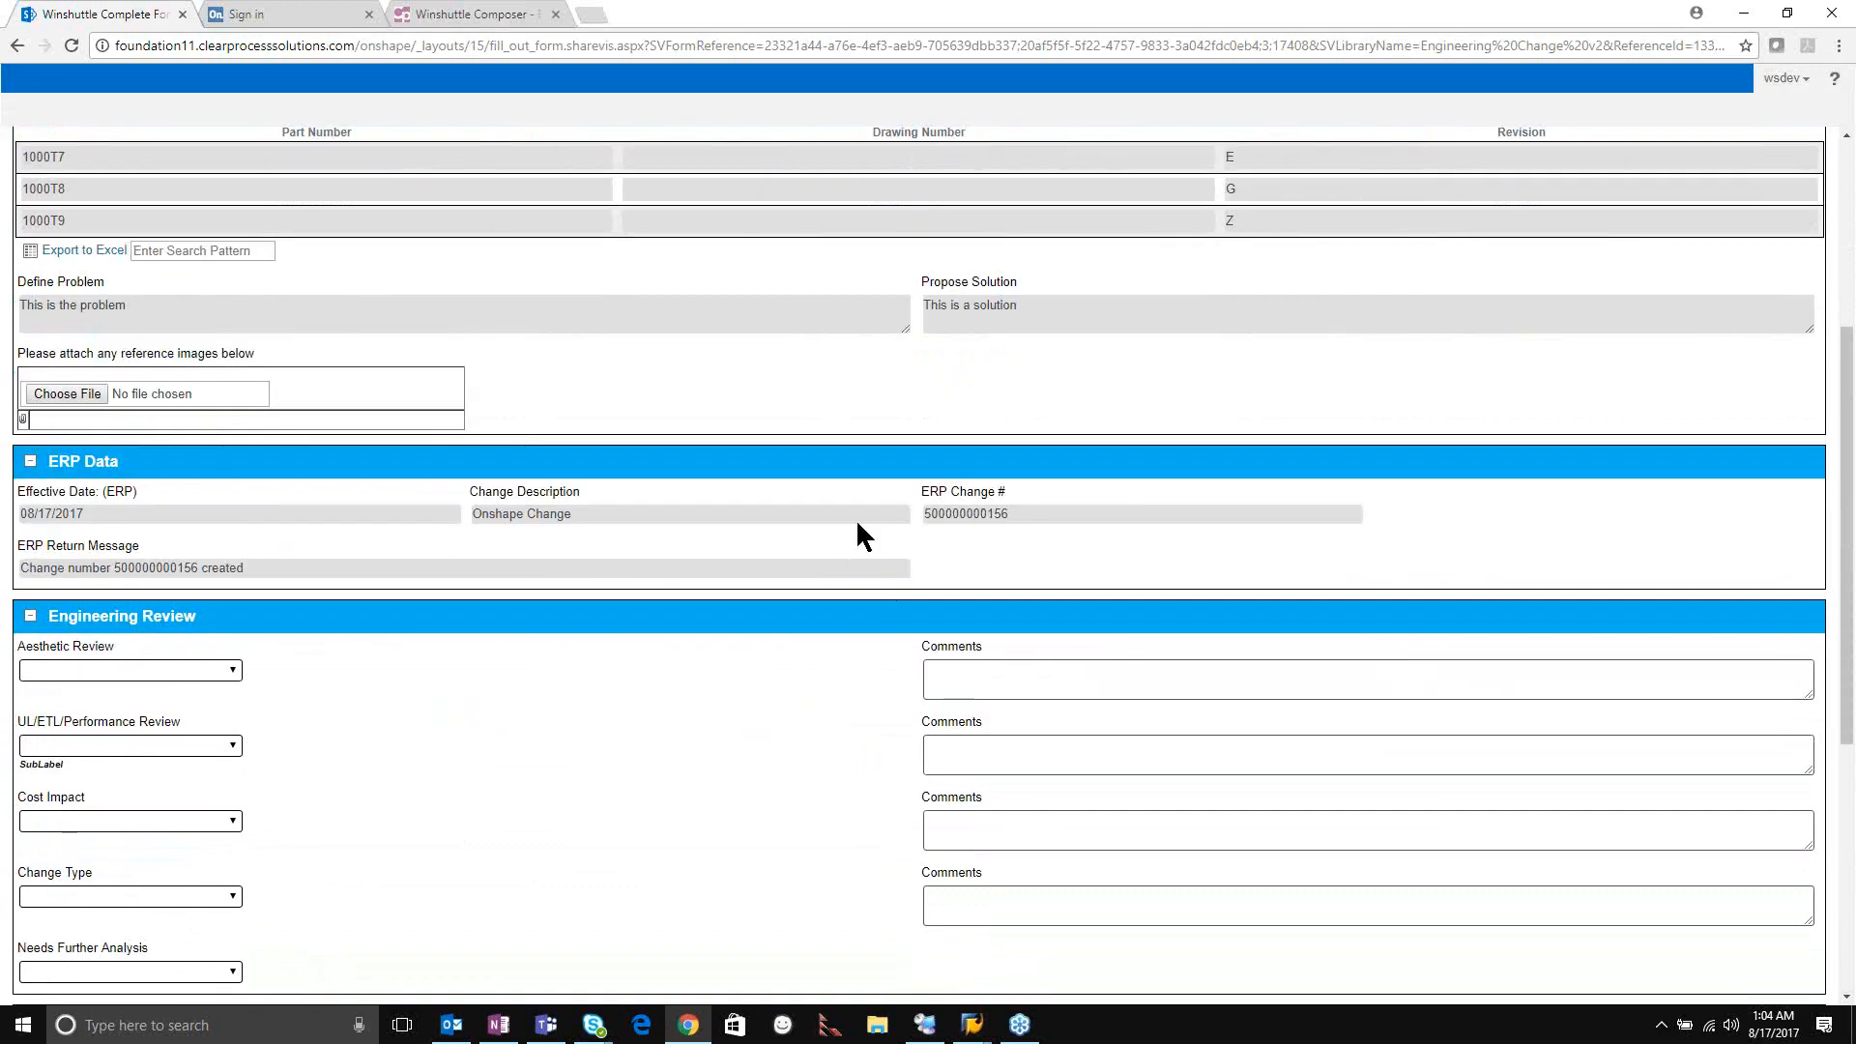
{"action": "scroll", "coordinate": [287, 676], "scroll_direction": "down", "scroll_amount": 1}
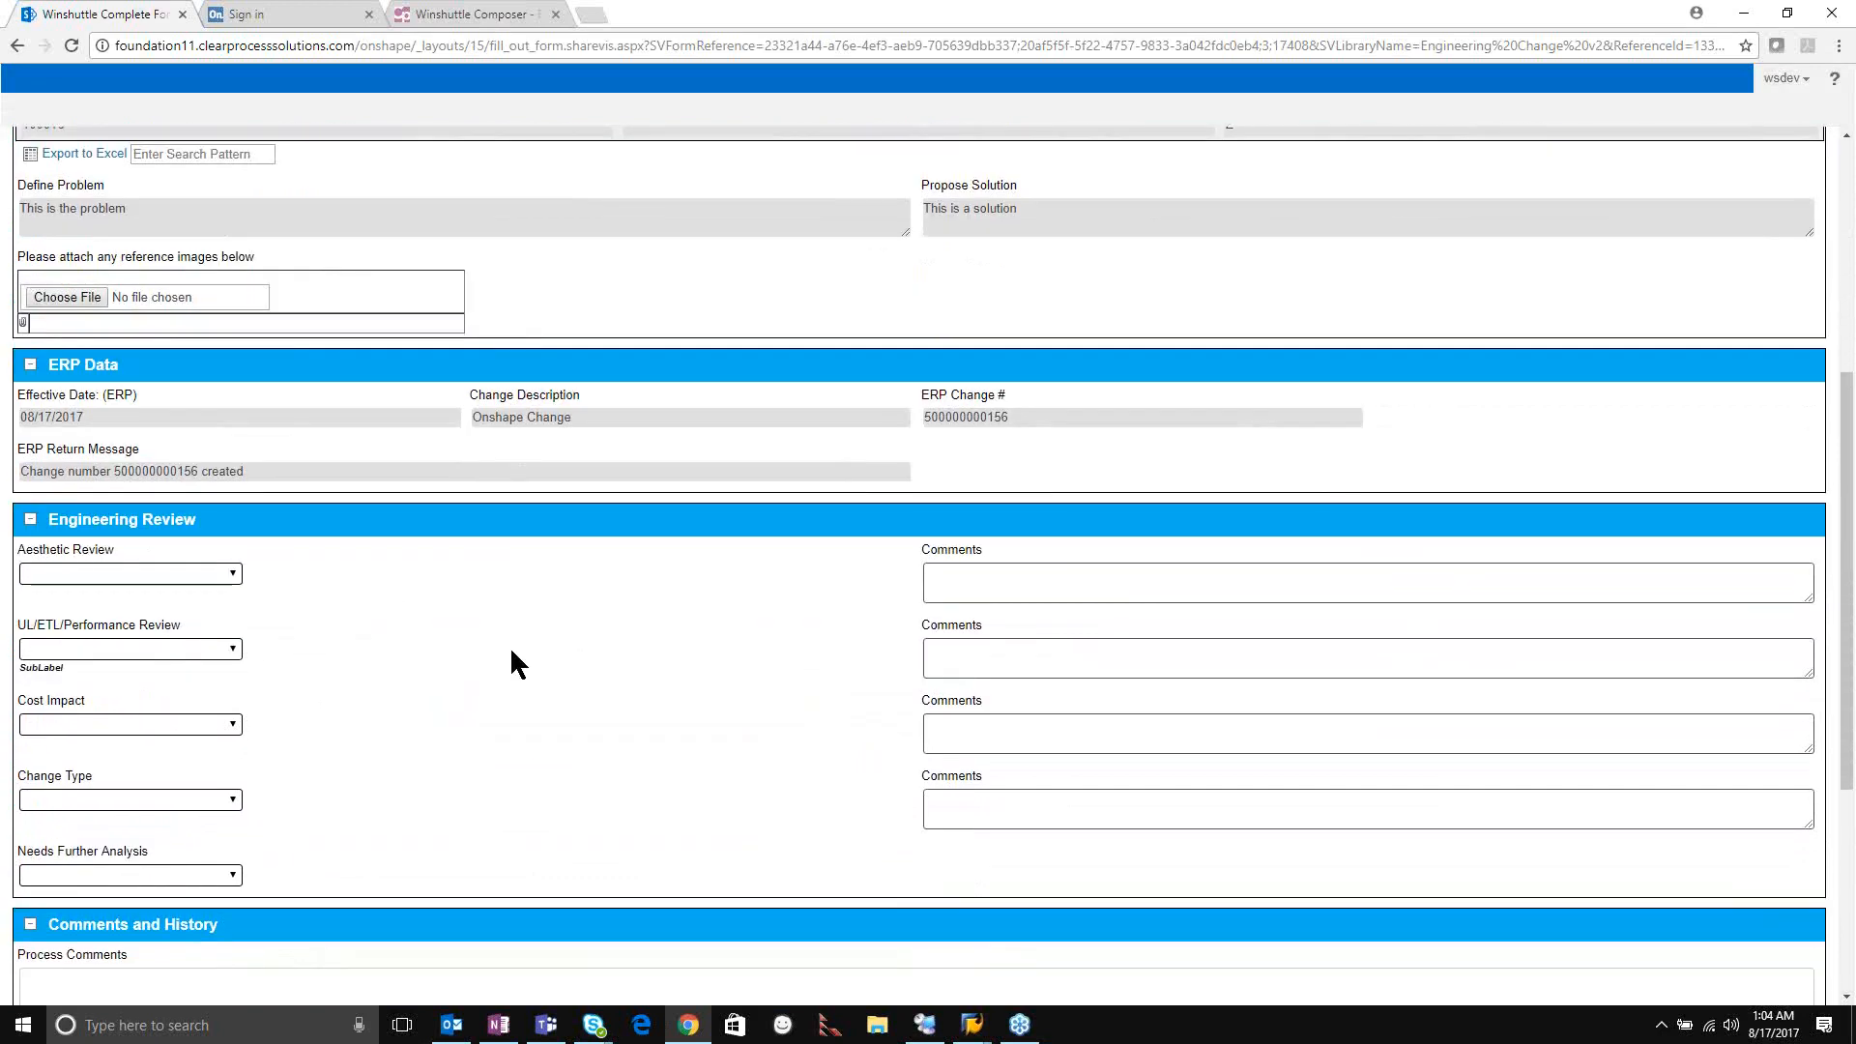
{"action": "scroll", "coordinate": [309, 642], "scroll_direction": "down", "scroll_amount": 1}
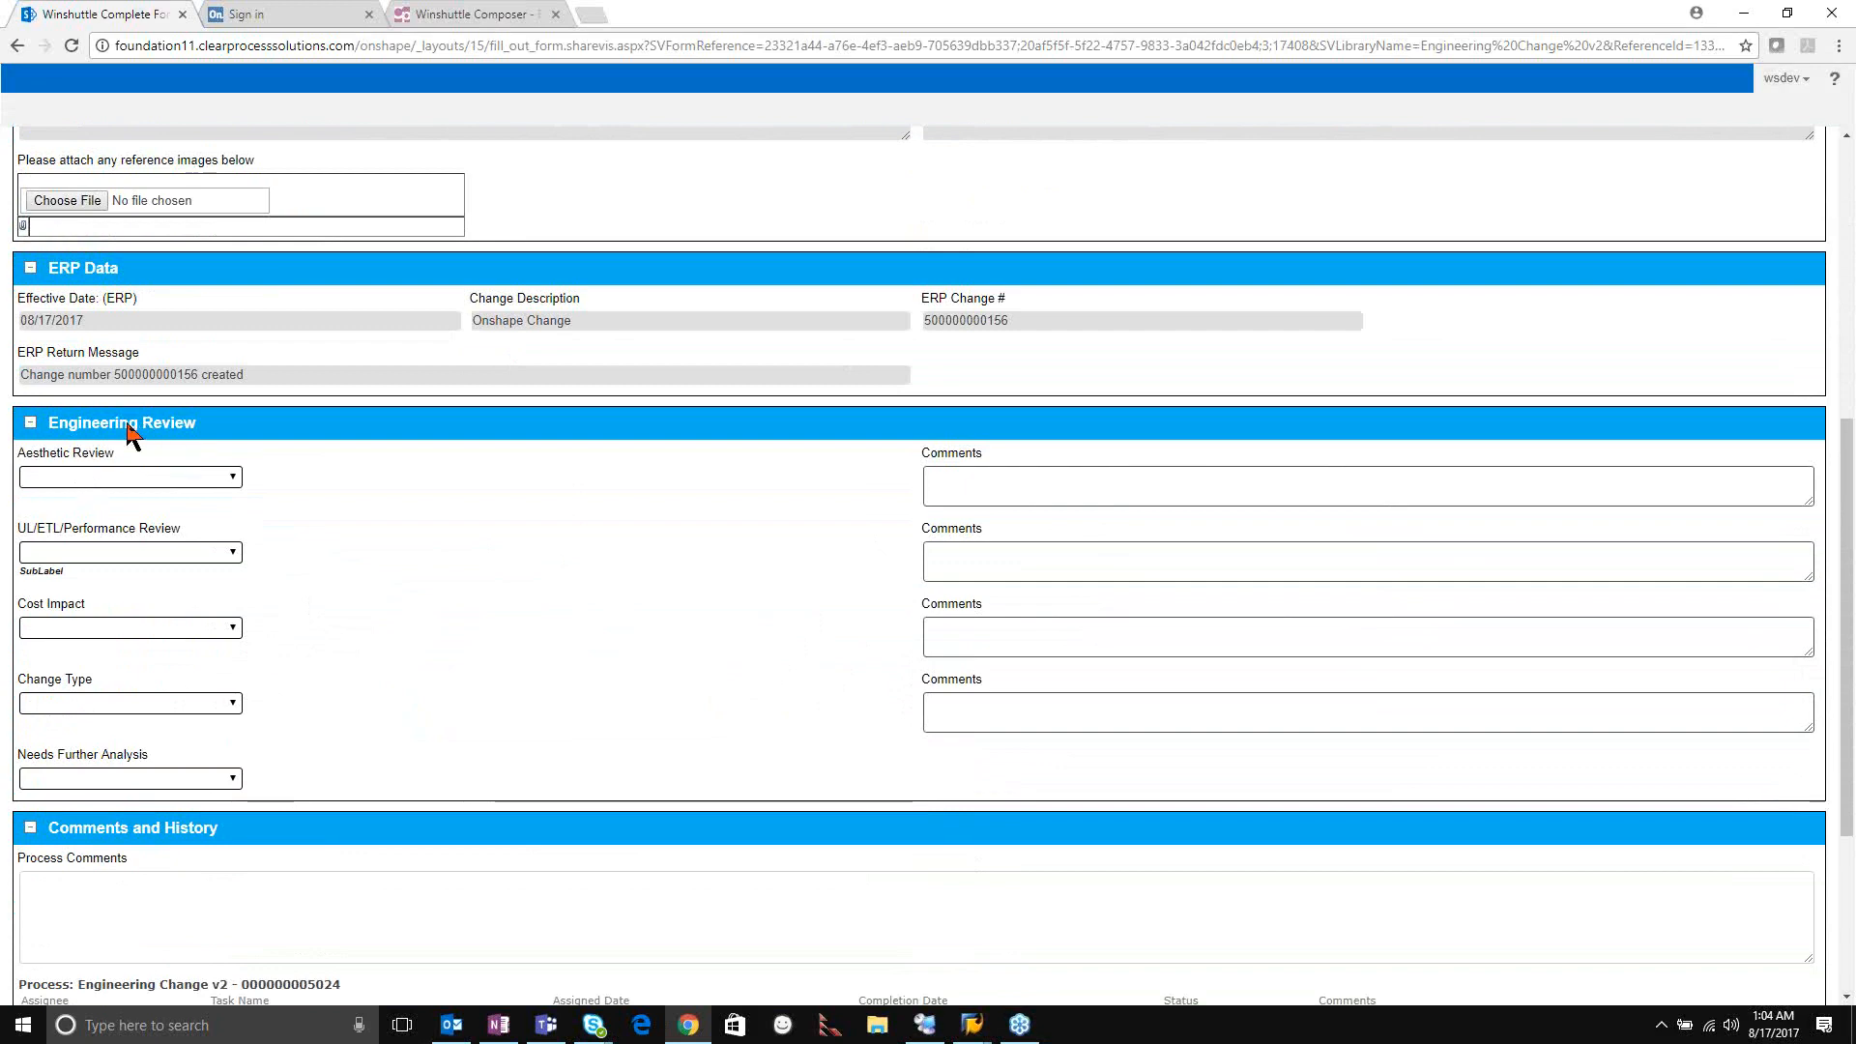
Set both the Aesthetic Review and the UL/ETL/Performance Review to OK.
{"action": "left_click", "coordinate": [87, 480]}
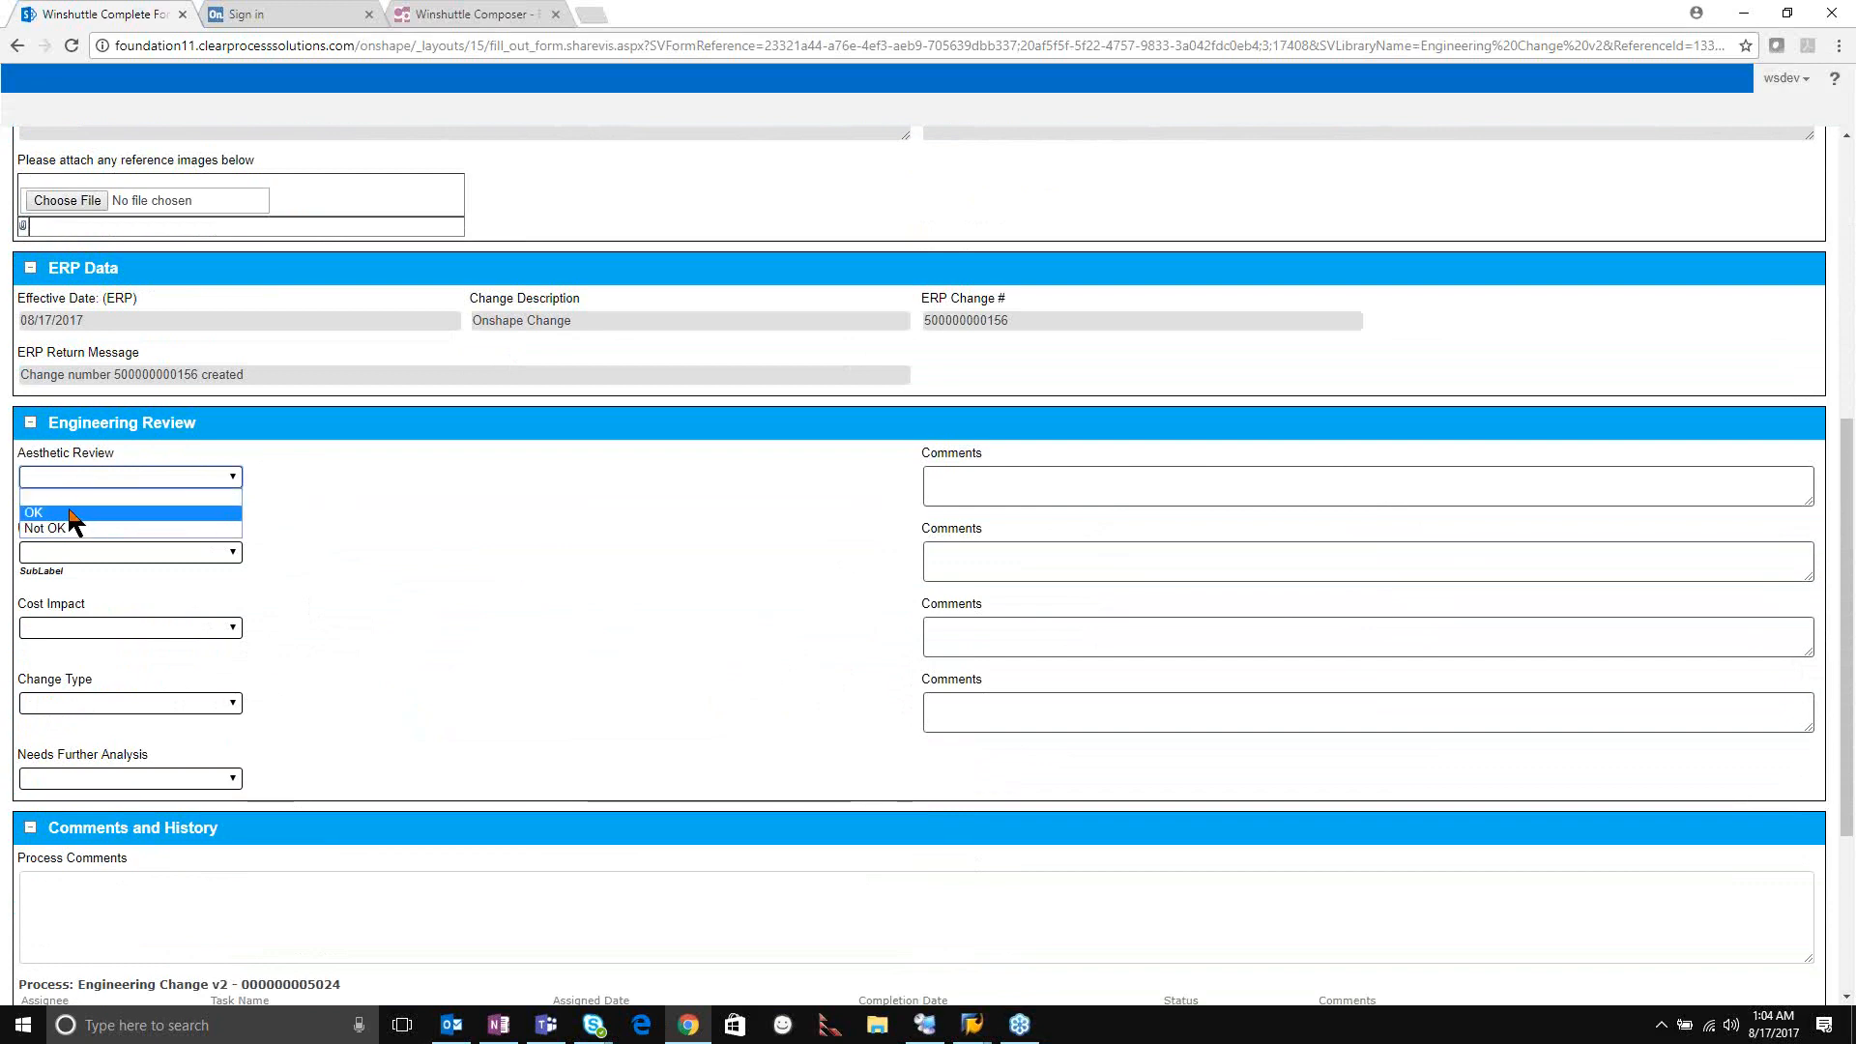
{"action": "left_click", "coordinate": [72, 514]}
{"action": "left_click", "coordinate": [72, 552]}
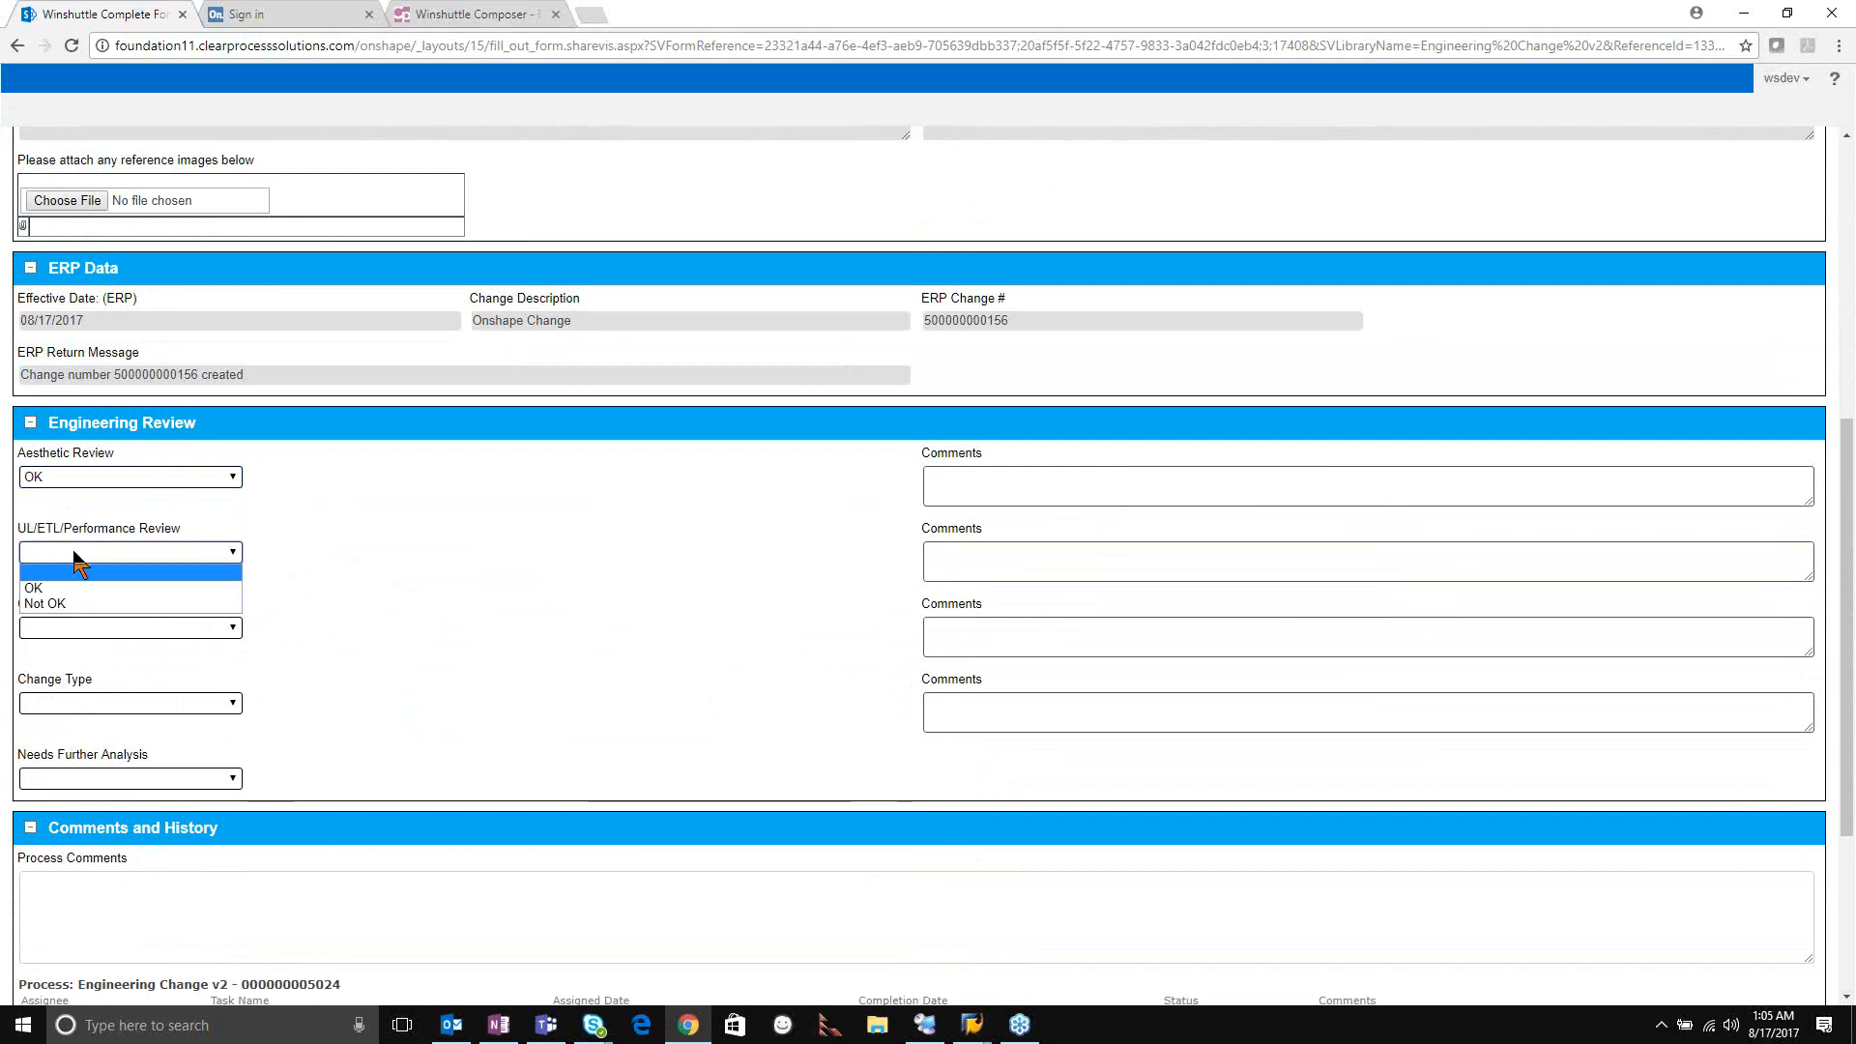
{"action": "left_click", "coordinate": [72, 588]}
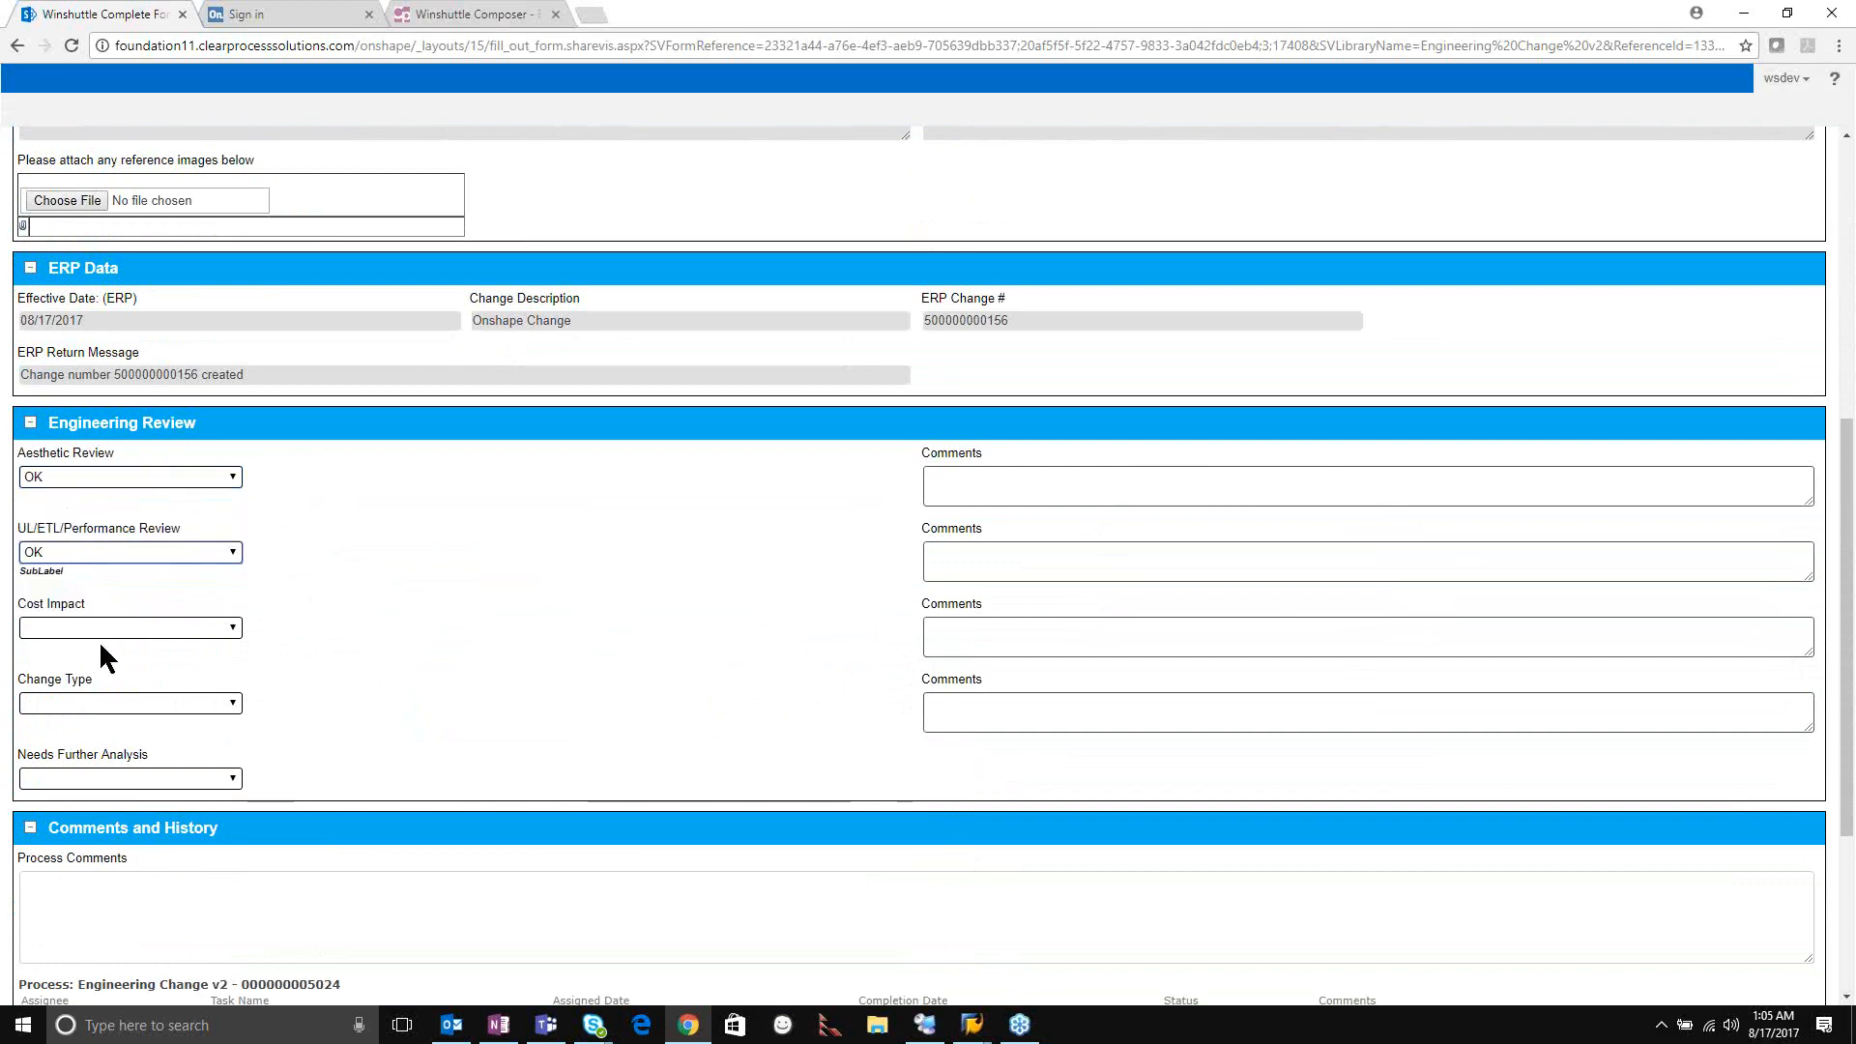
Set Cost Impact to No change, Change Type to Running Change and Needs Further Analysis to No.
{"action": "left_click", "coordinate": [100, 630]}
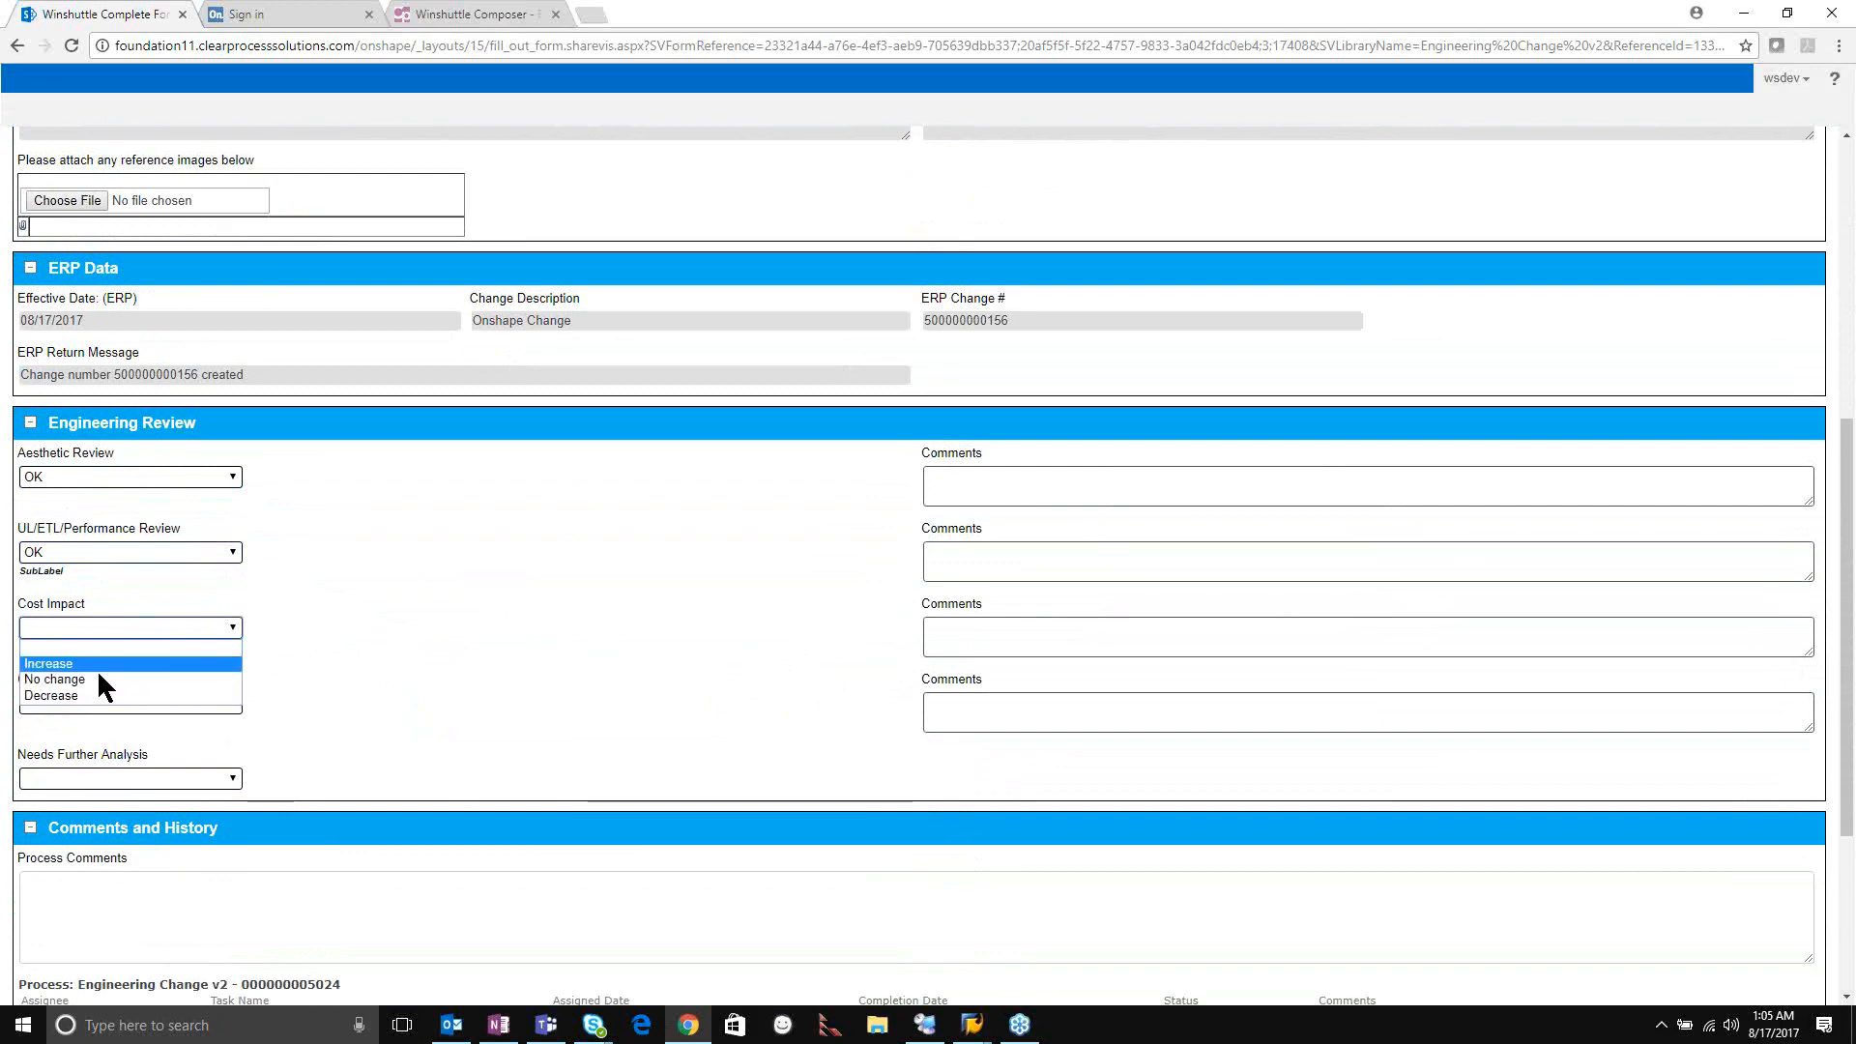
{"action": "left_click", "coordinate": [97, 670]}
{"action": "left_click", "coordinate": [105, 698]}
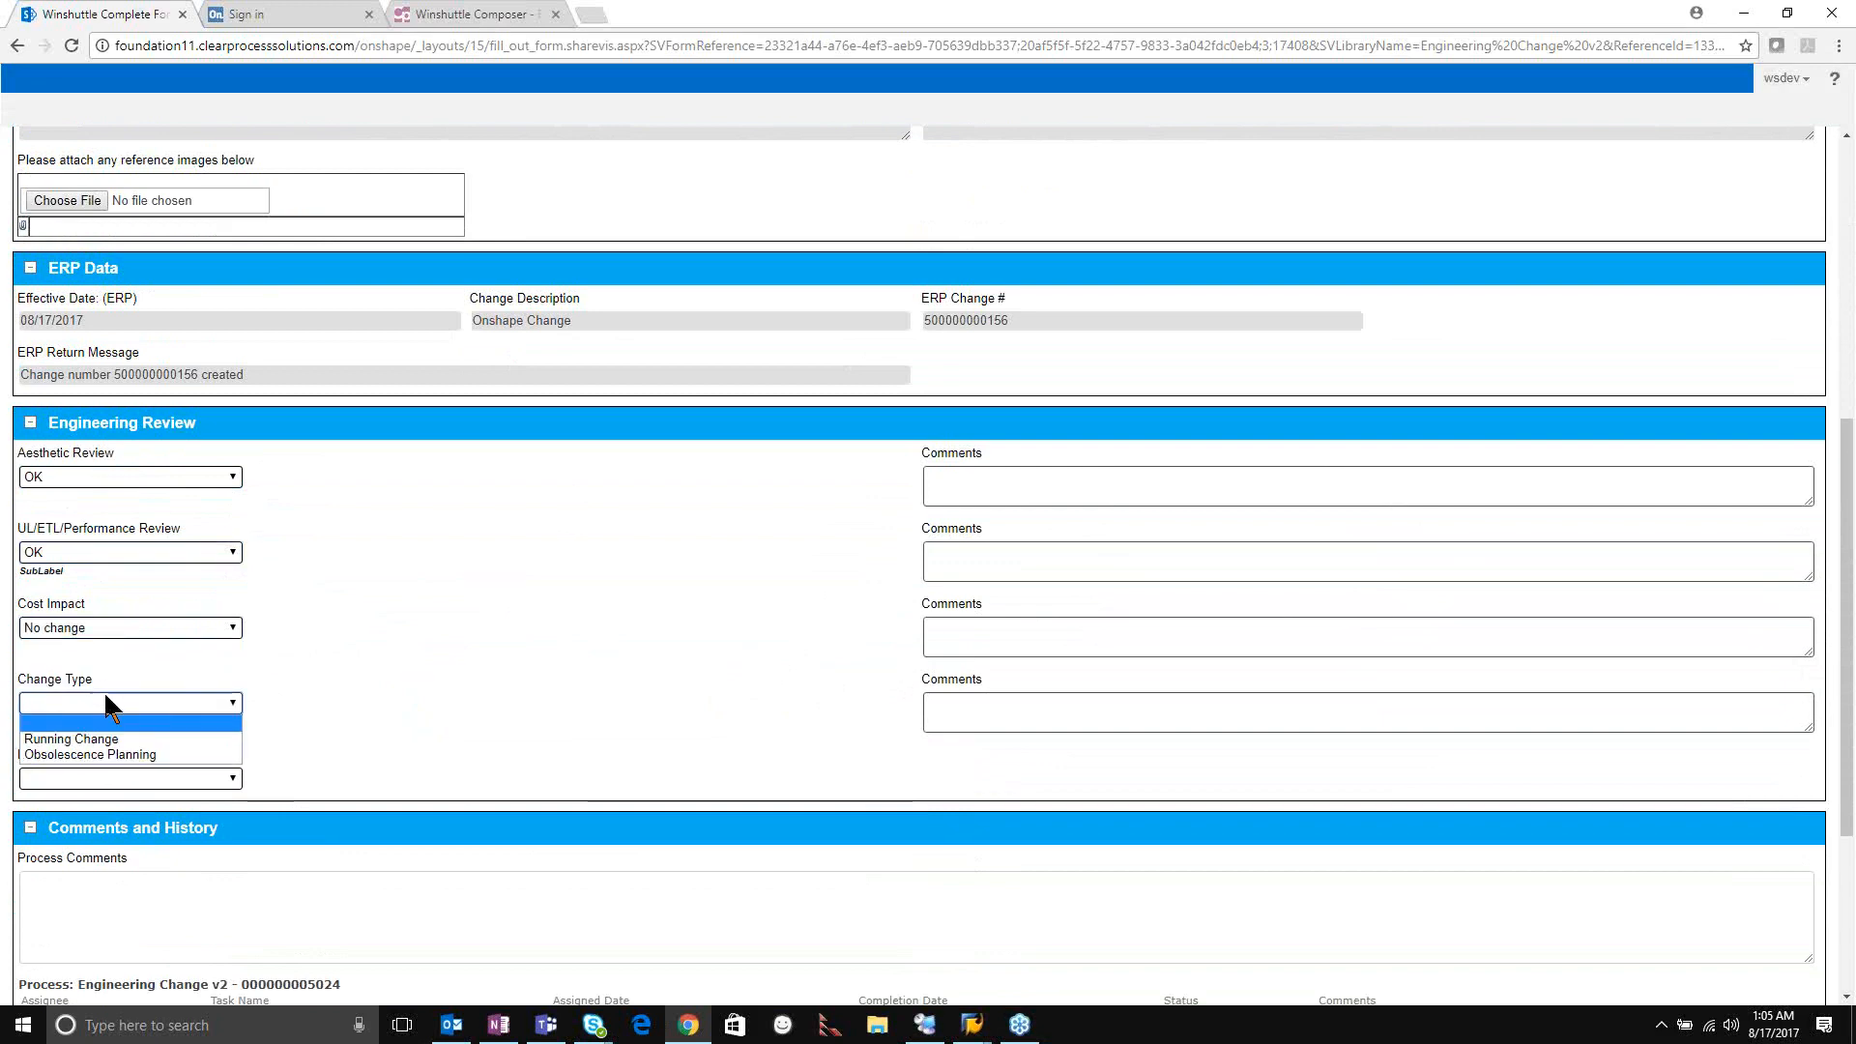
{"action": "left_click", "coordinate": [97, 740]}
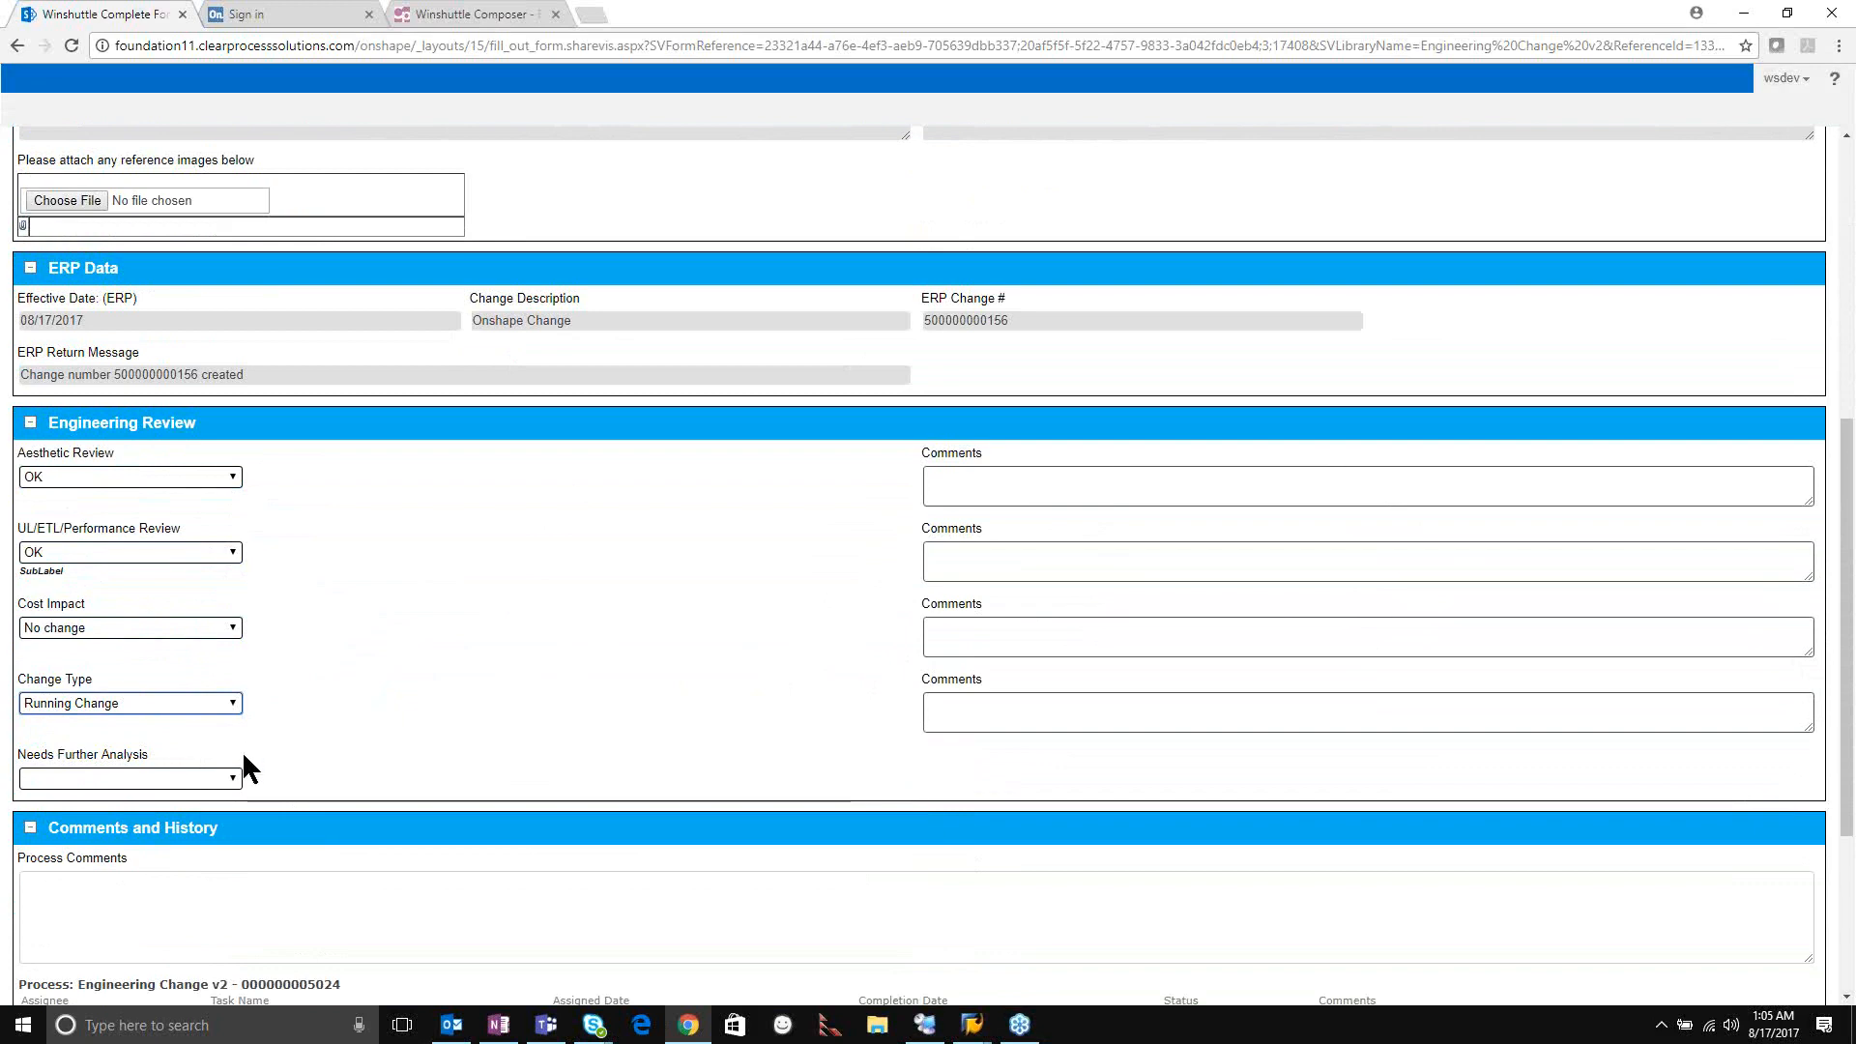
{"action": "left_click", "coordinate": [130, 778]}
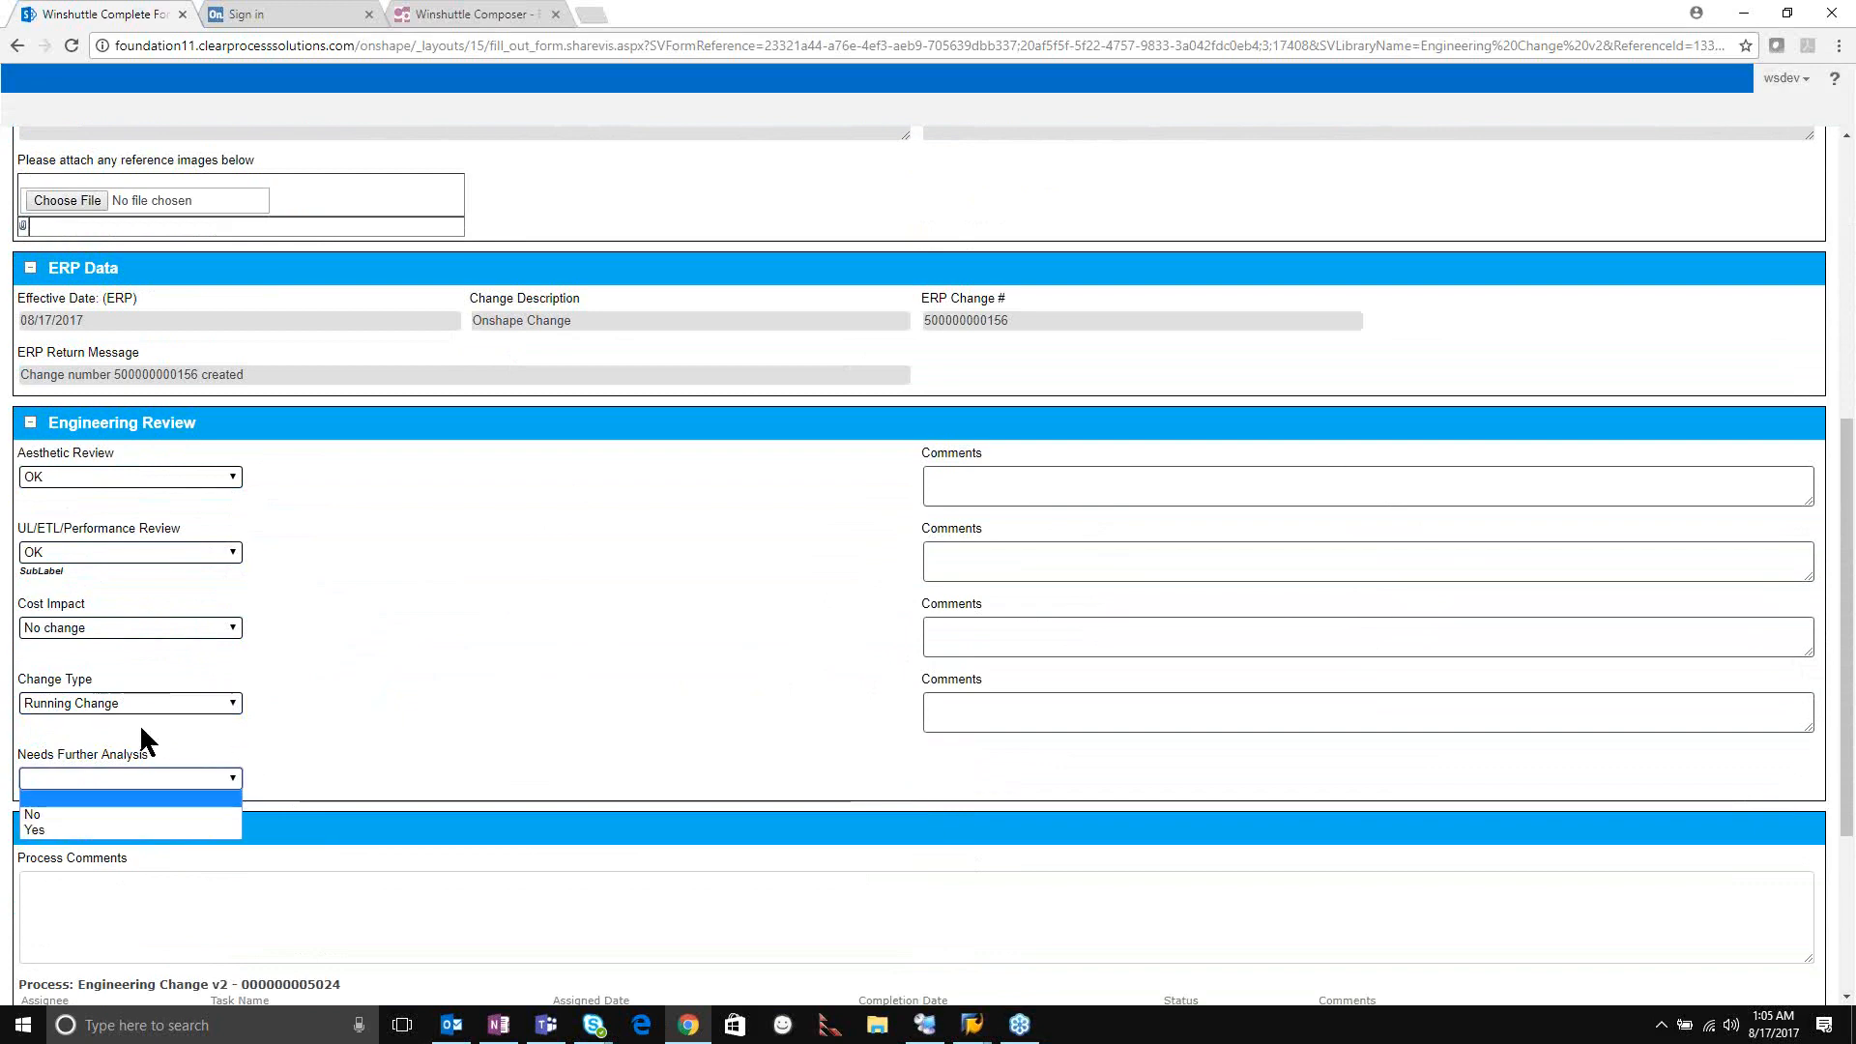
{"action": "left_click", "coordinate": [108, 815]}
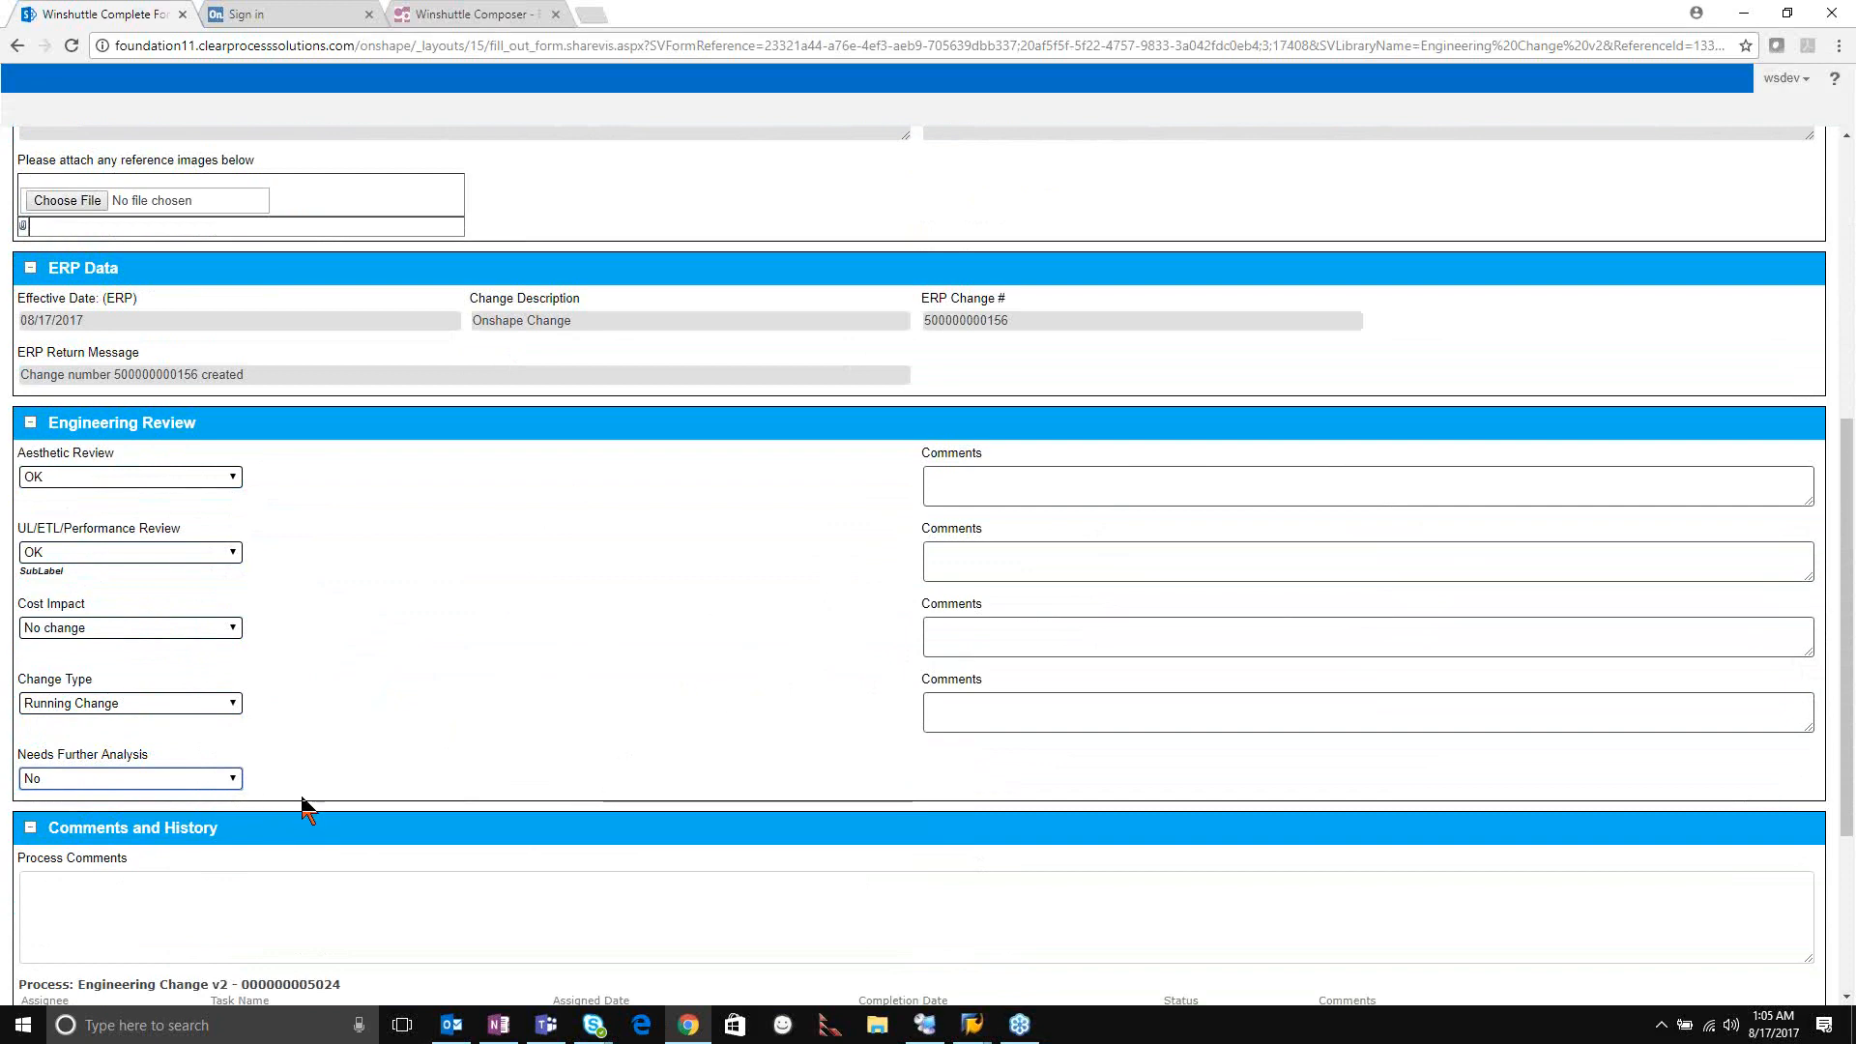
Add the process comment "Looks good" and approve the engineering team review task.
{"action": "scroll", "coordinate": [493, 759], "scroll_direction": "down", "scroll_amount": 1}
{"action": "scroll", "coordinate": [259, 791], "scroll_direction": "down", "scroll_amount": 1}
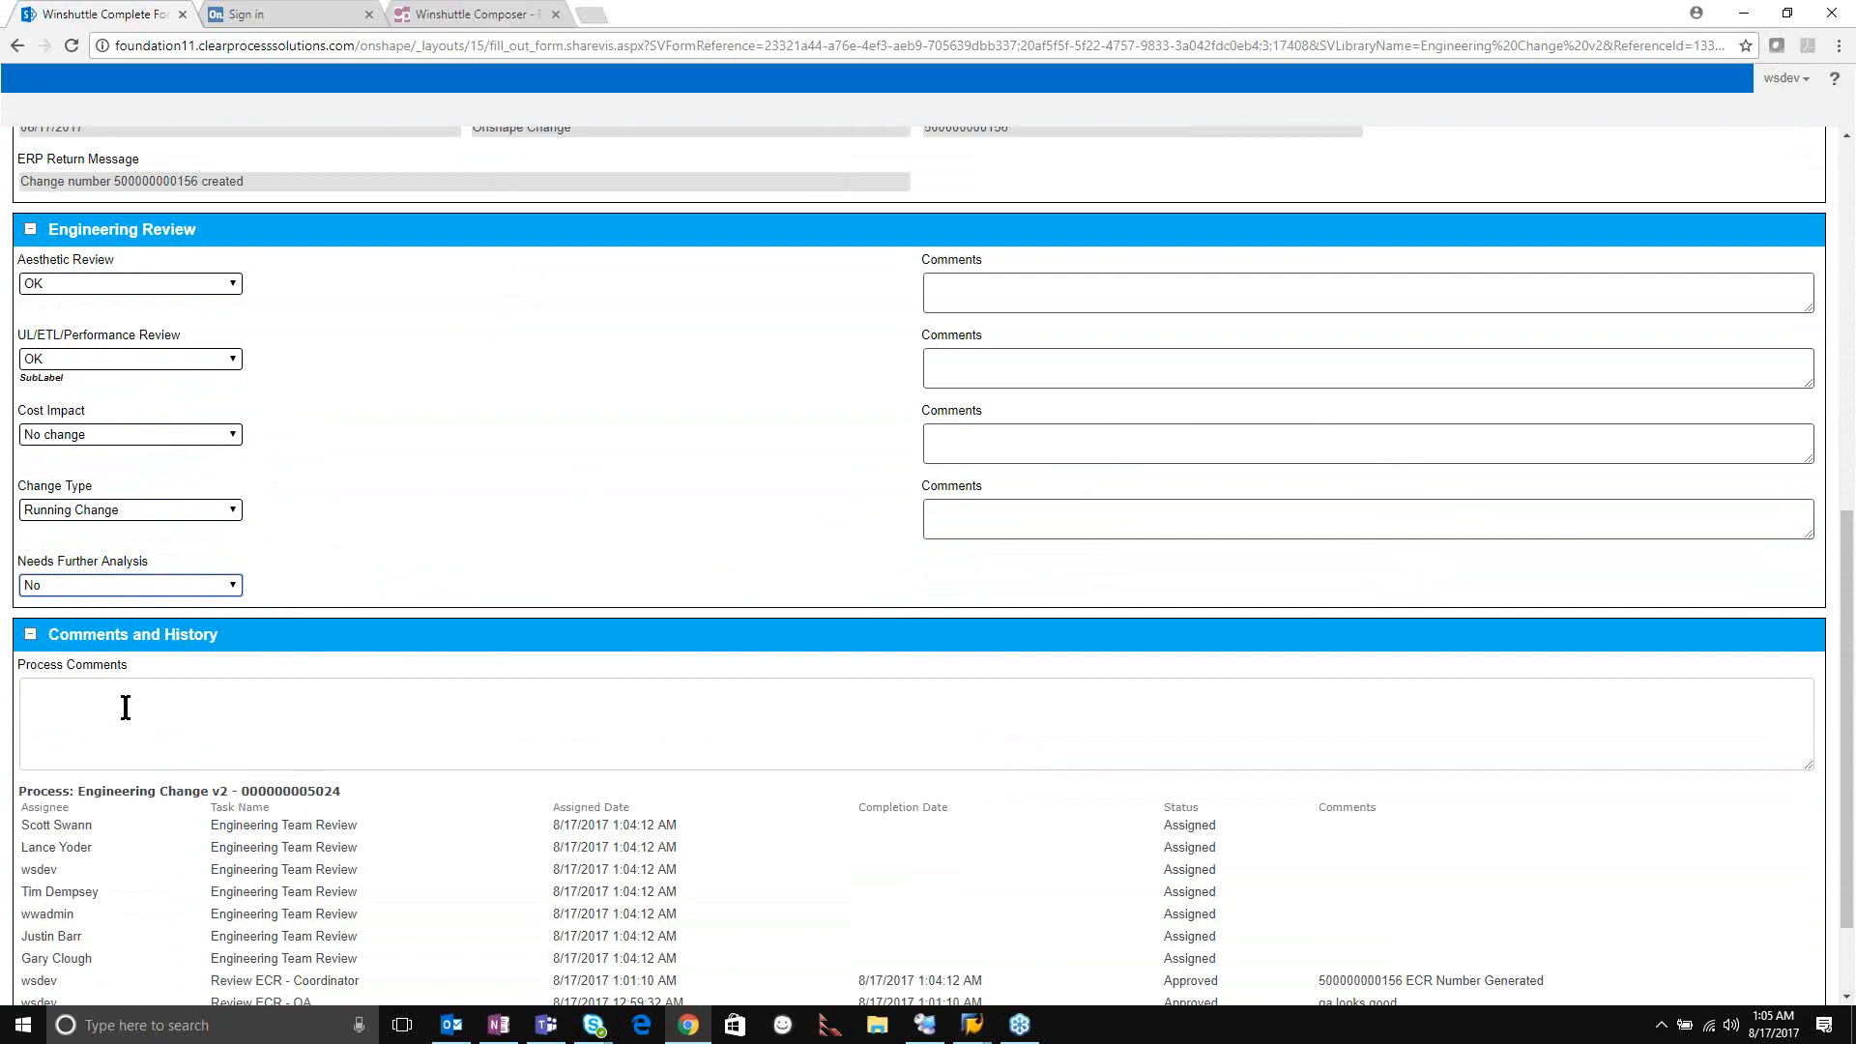
{"action": "left_click", "coordinate": [125, 707]}
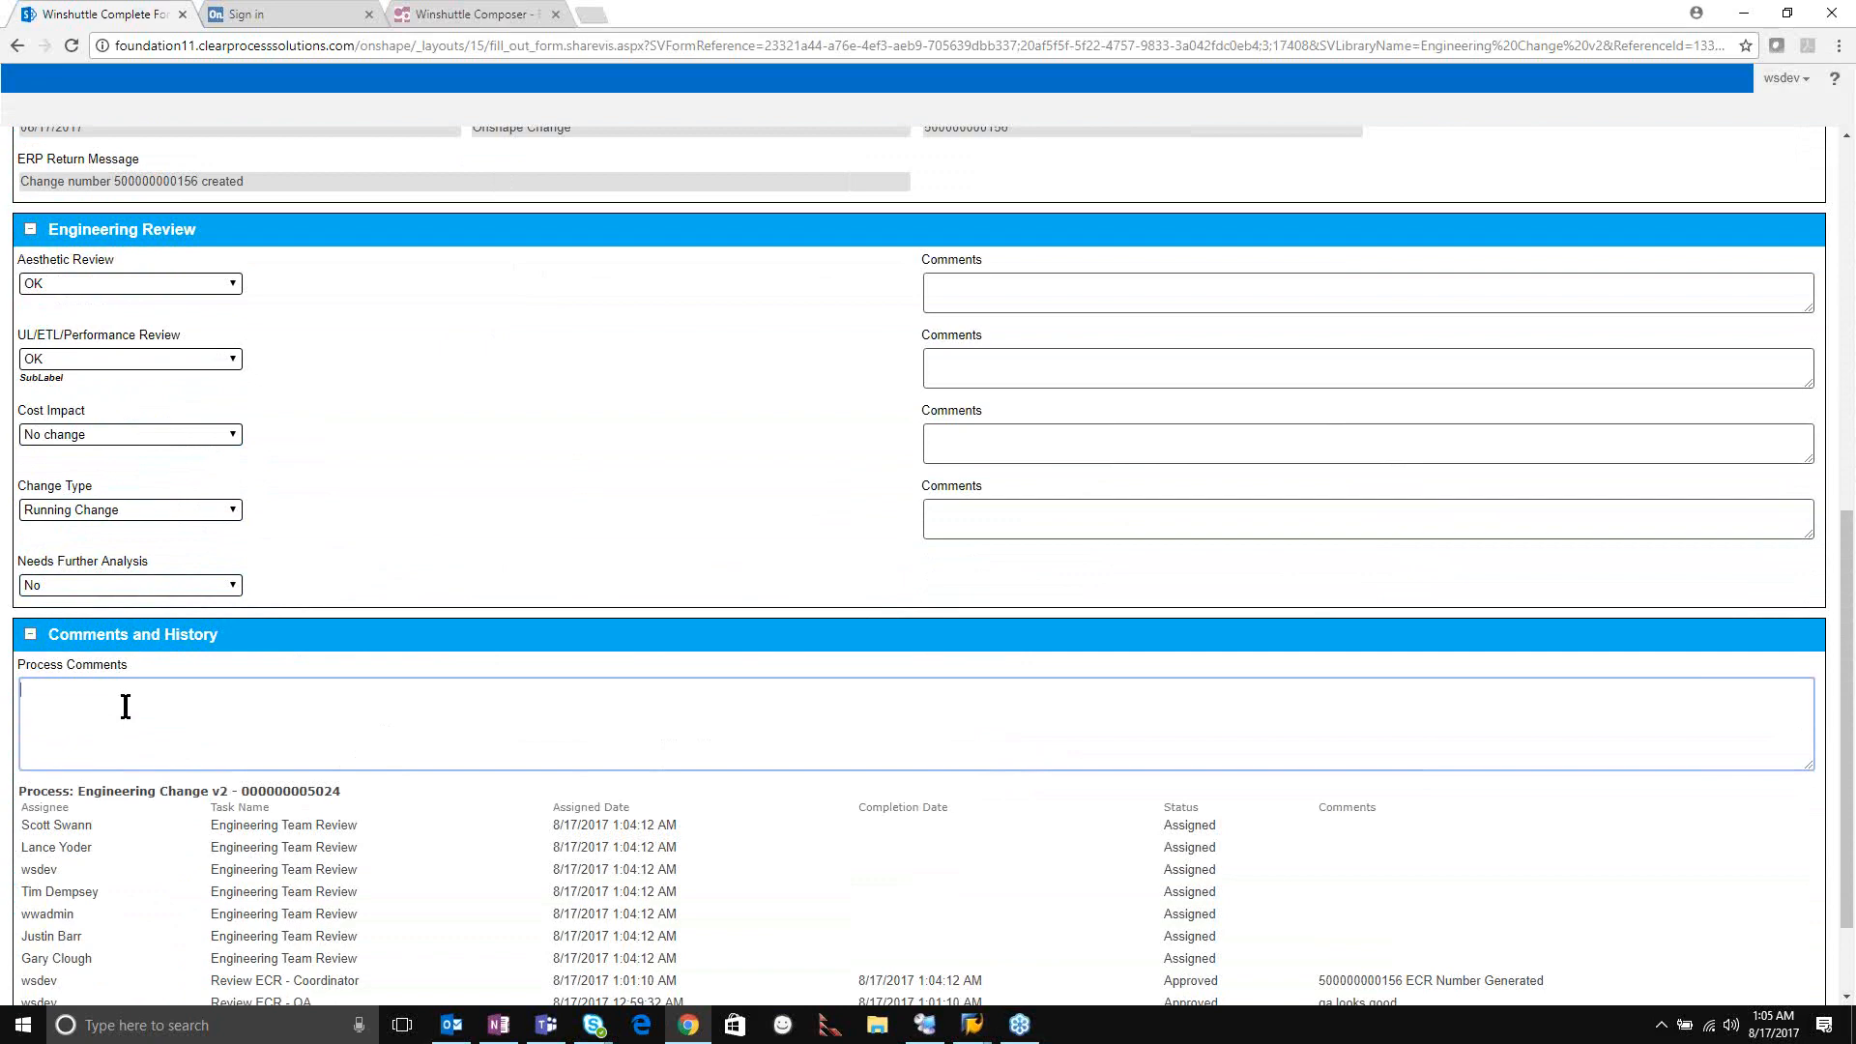
{"action": "type", "text": "Looks good"}
{"action": "scroll", "coordinate": [895, 663], "scroll_direction": "down", "scroll_amount": 2}
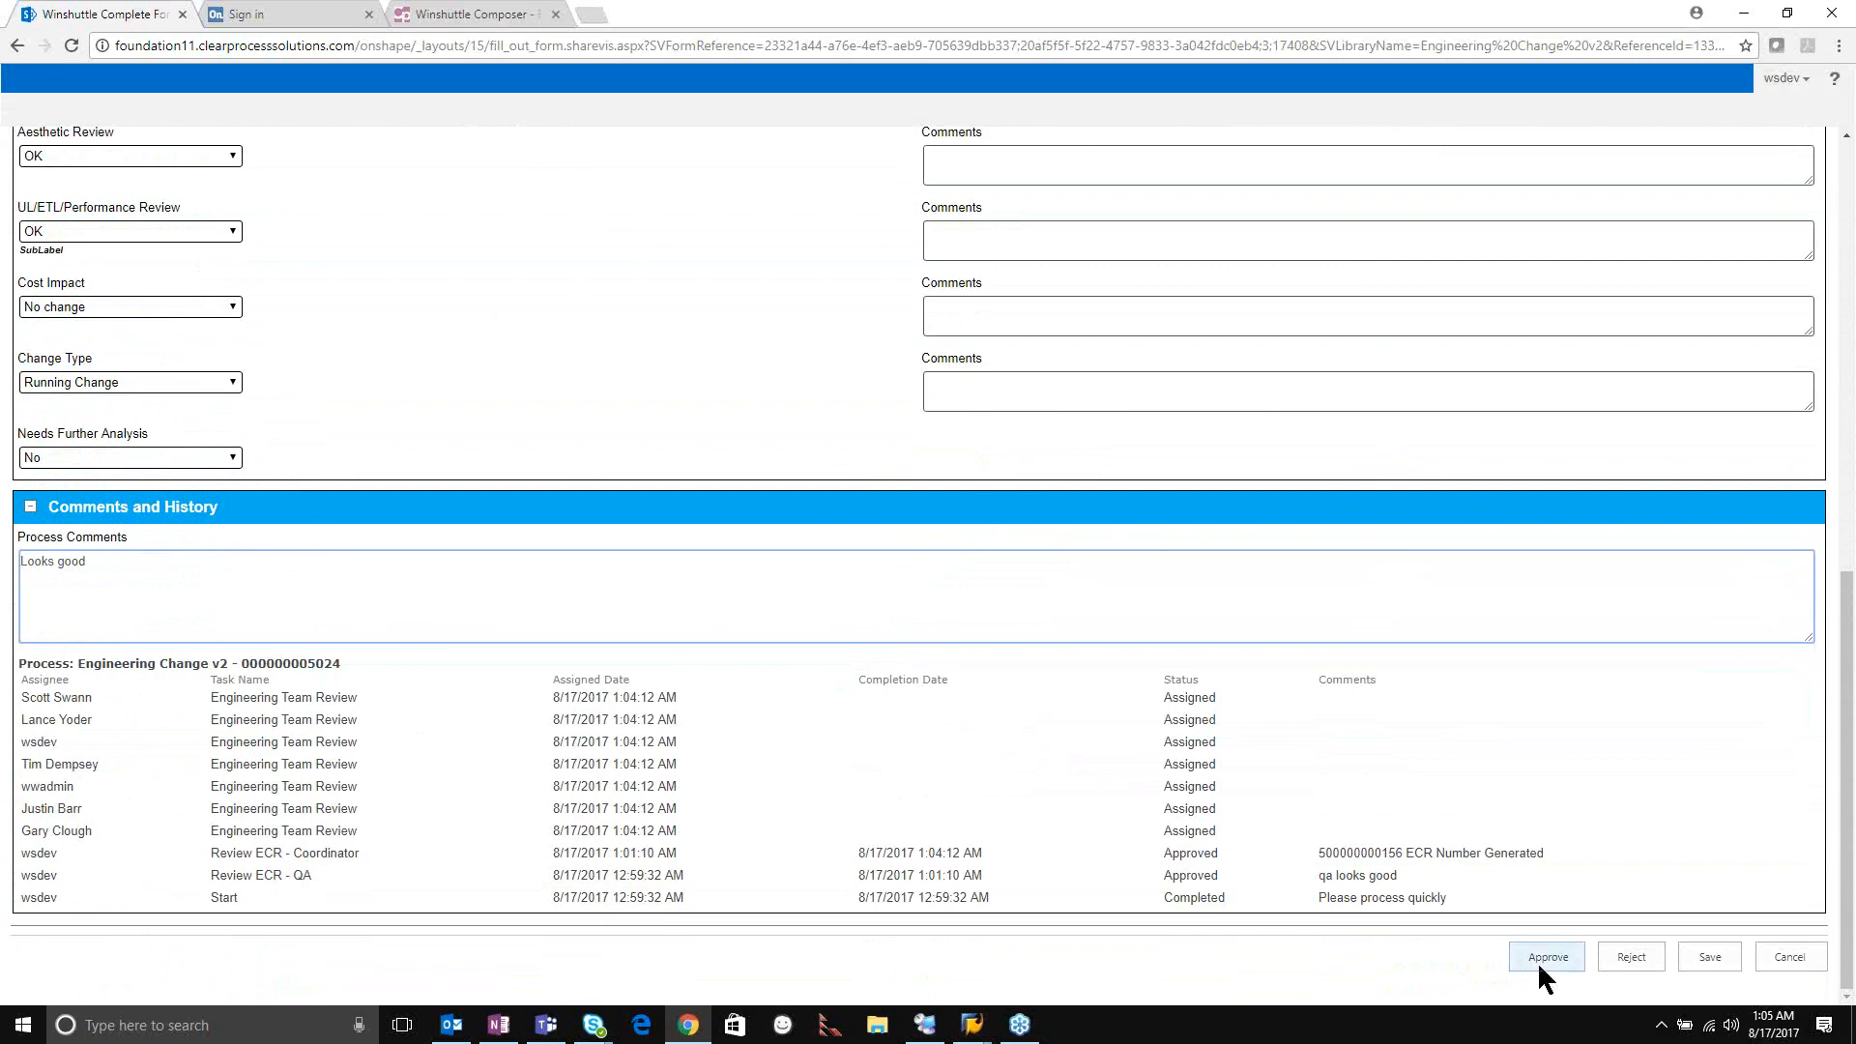
{"action": "left_click", "coordinate": [1545, 955]}
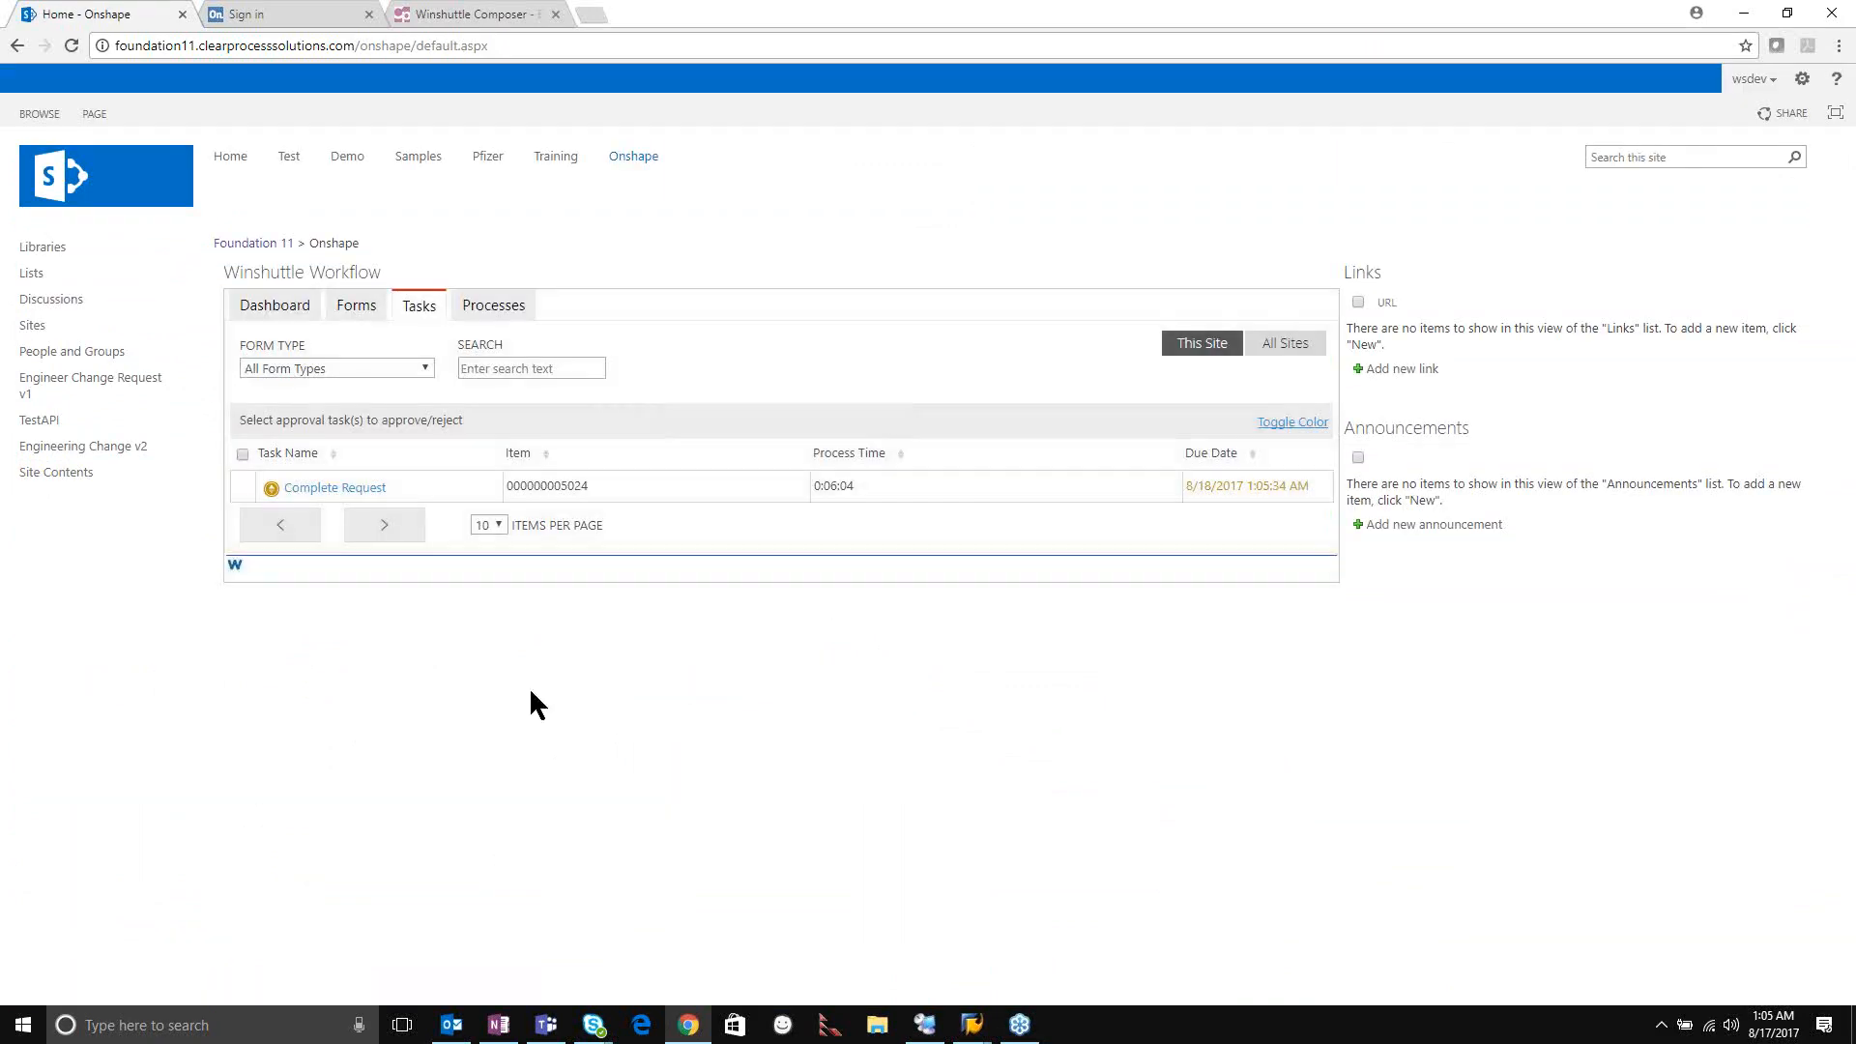
Open the Complete Request task and tick all Engineer Checklist items: labels, packaging, instructions, product data, CAD and ERP.
{"action": "left_click", "coordinate": [339, 487]}
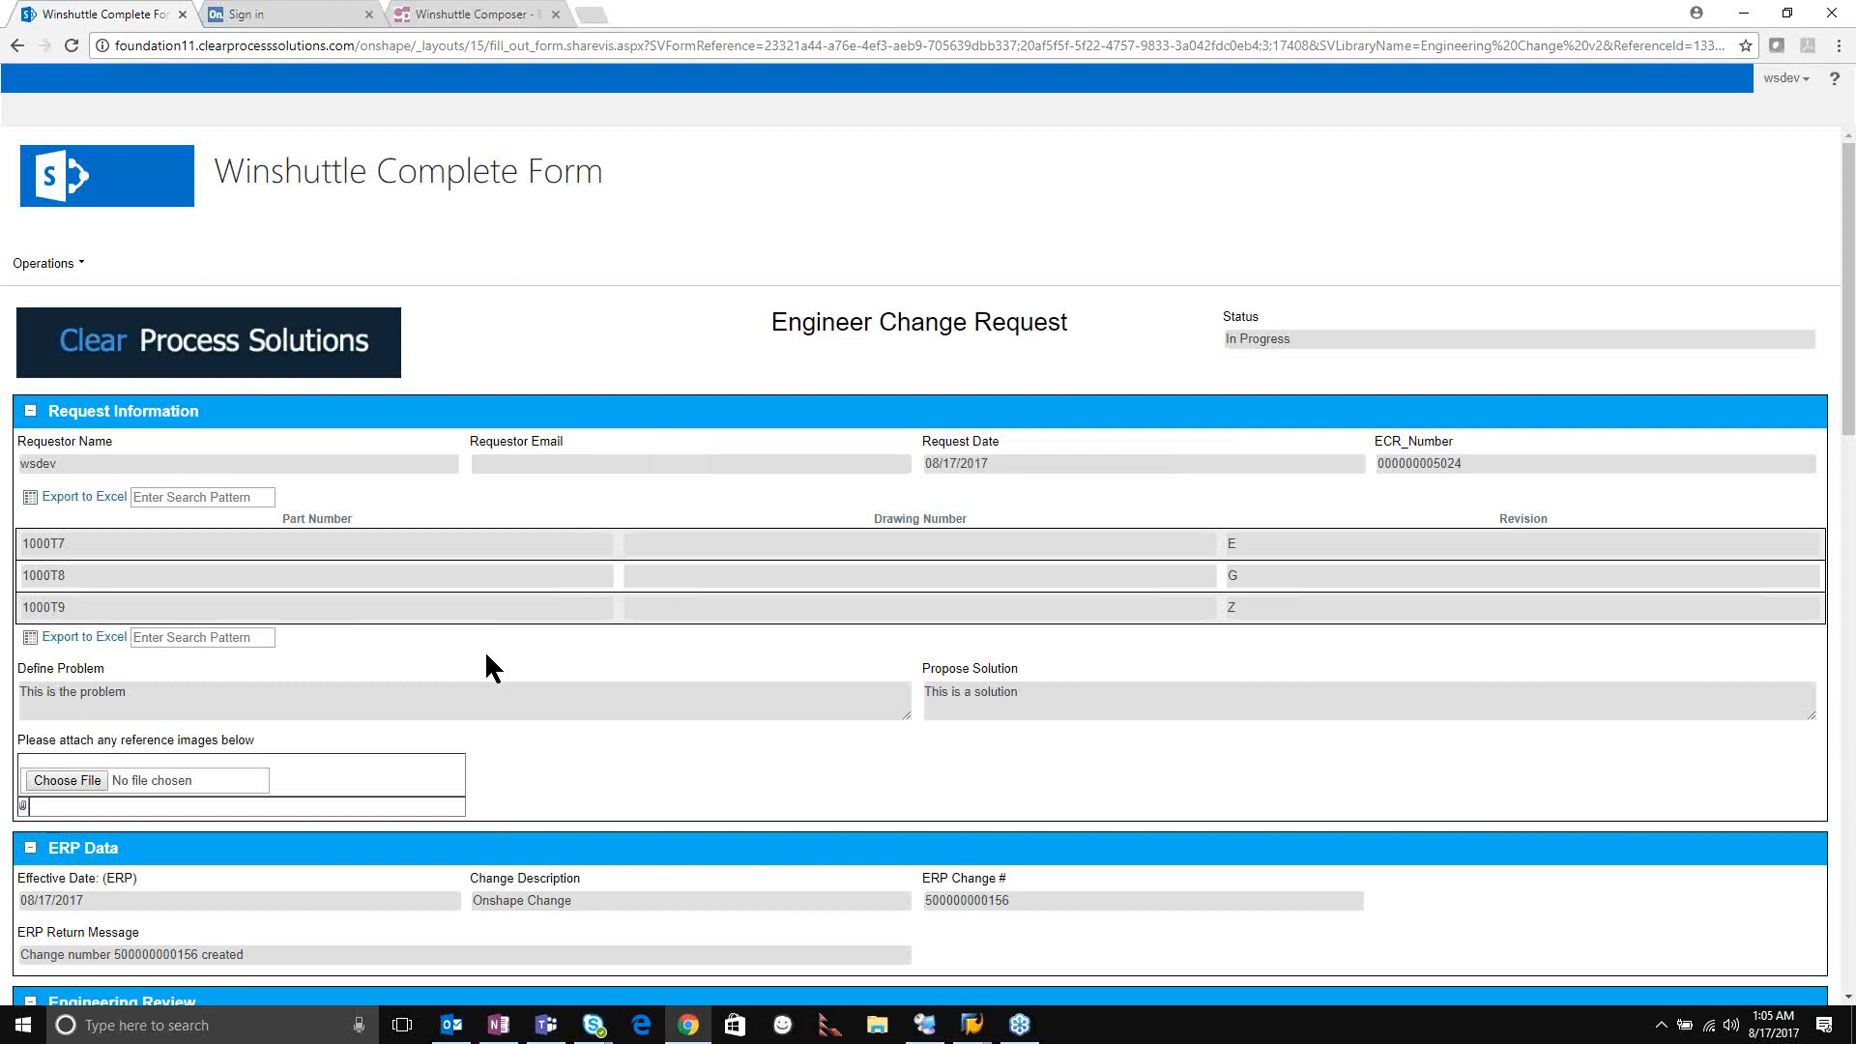
{"action": "scroll", "coordinate": [891, 664], "scroll_direction": "down", "scroll_amount": 3}
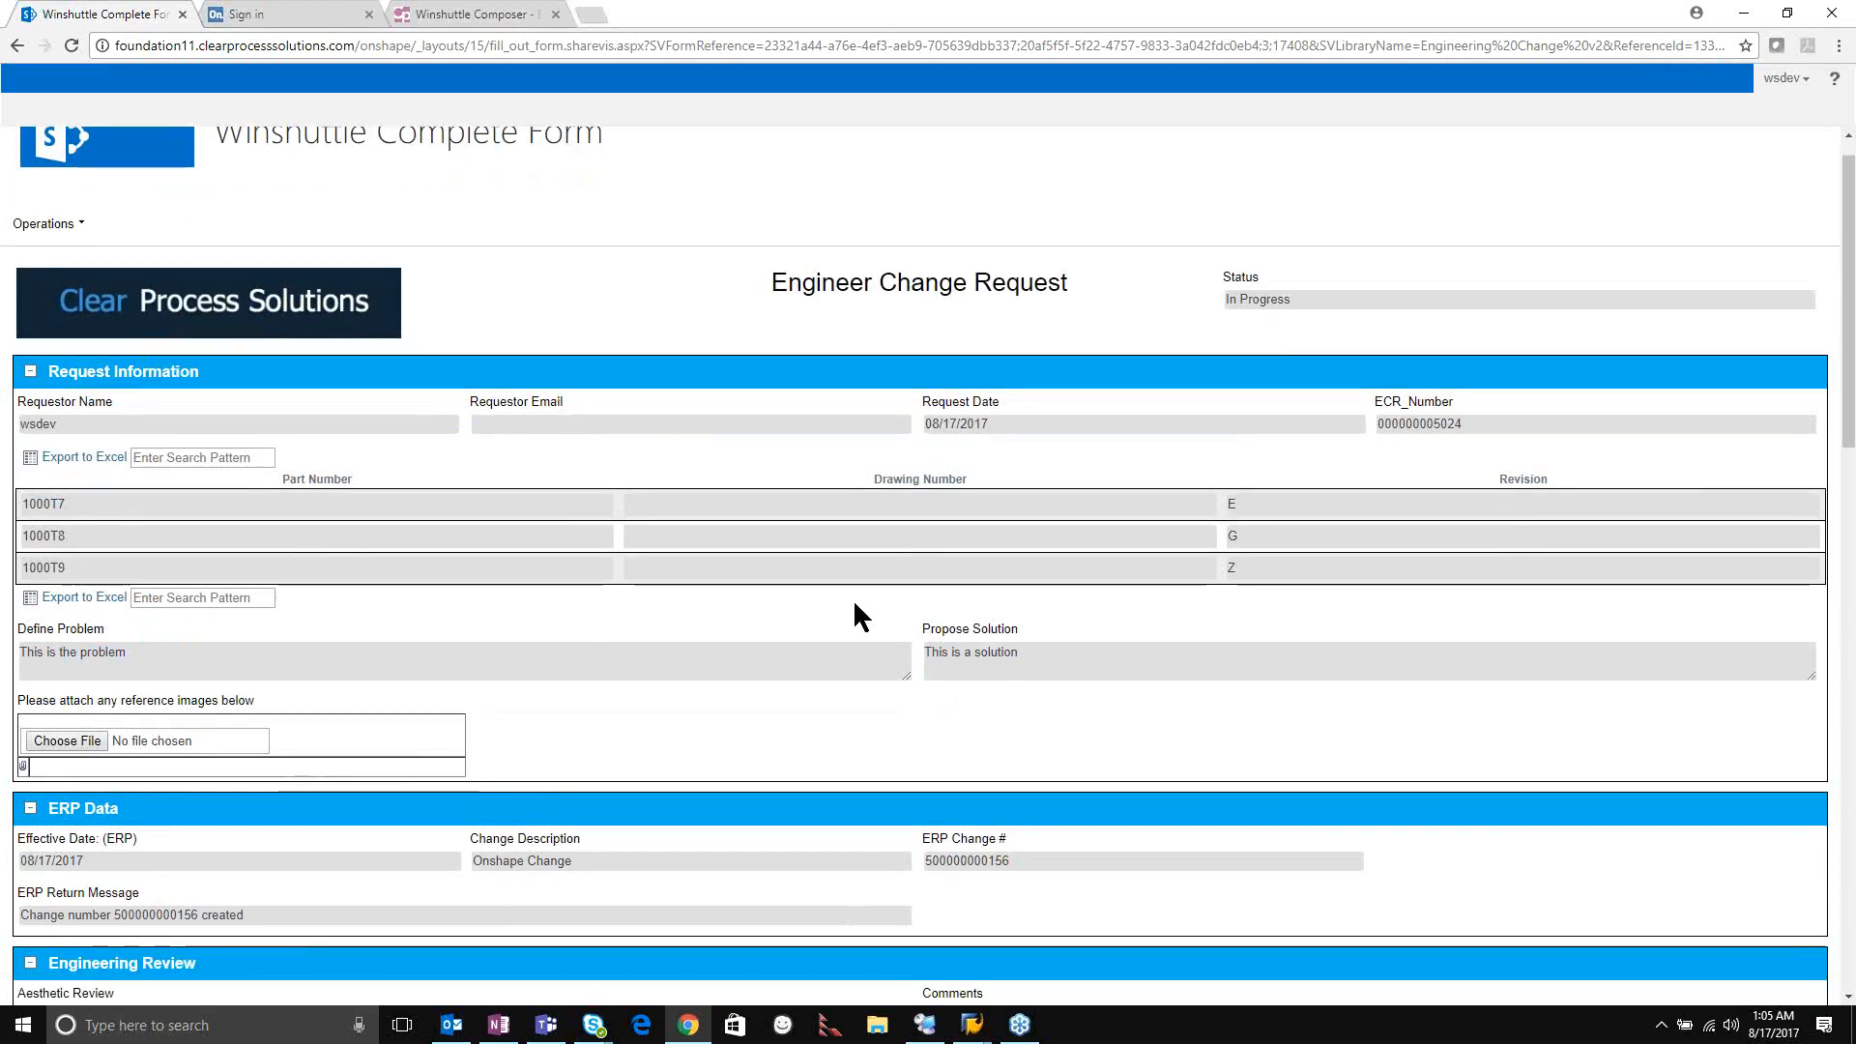
{"action": "scroll", "coordinate": [890, 712], "scroll_direction": "down", "scroll_amount": 15}
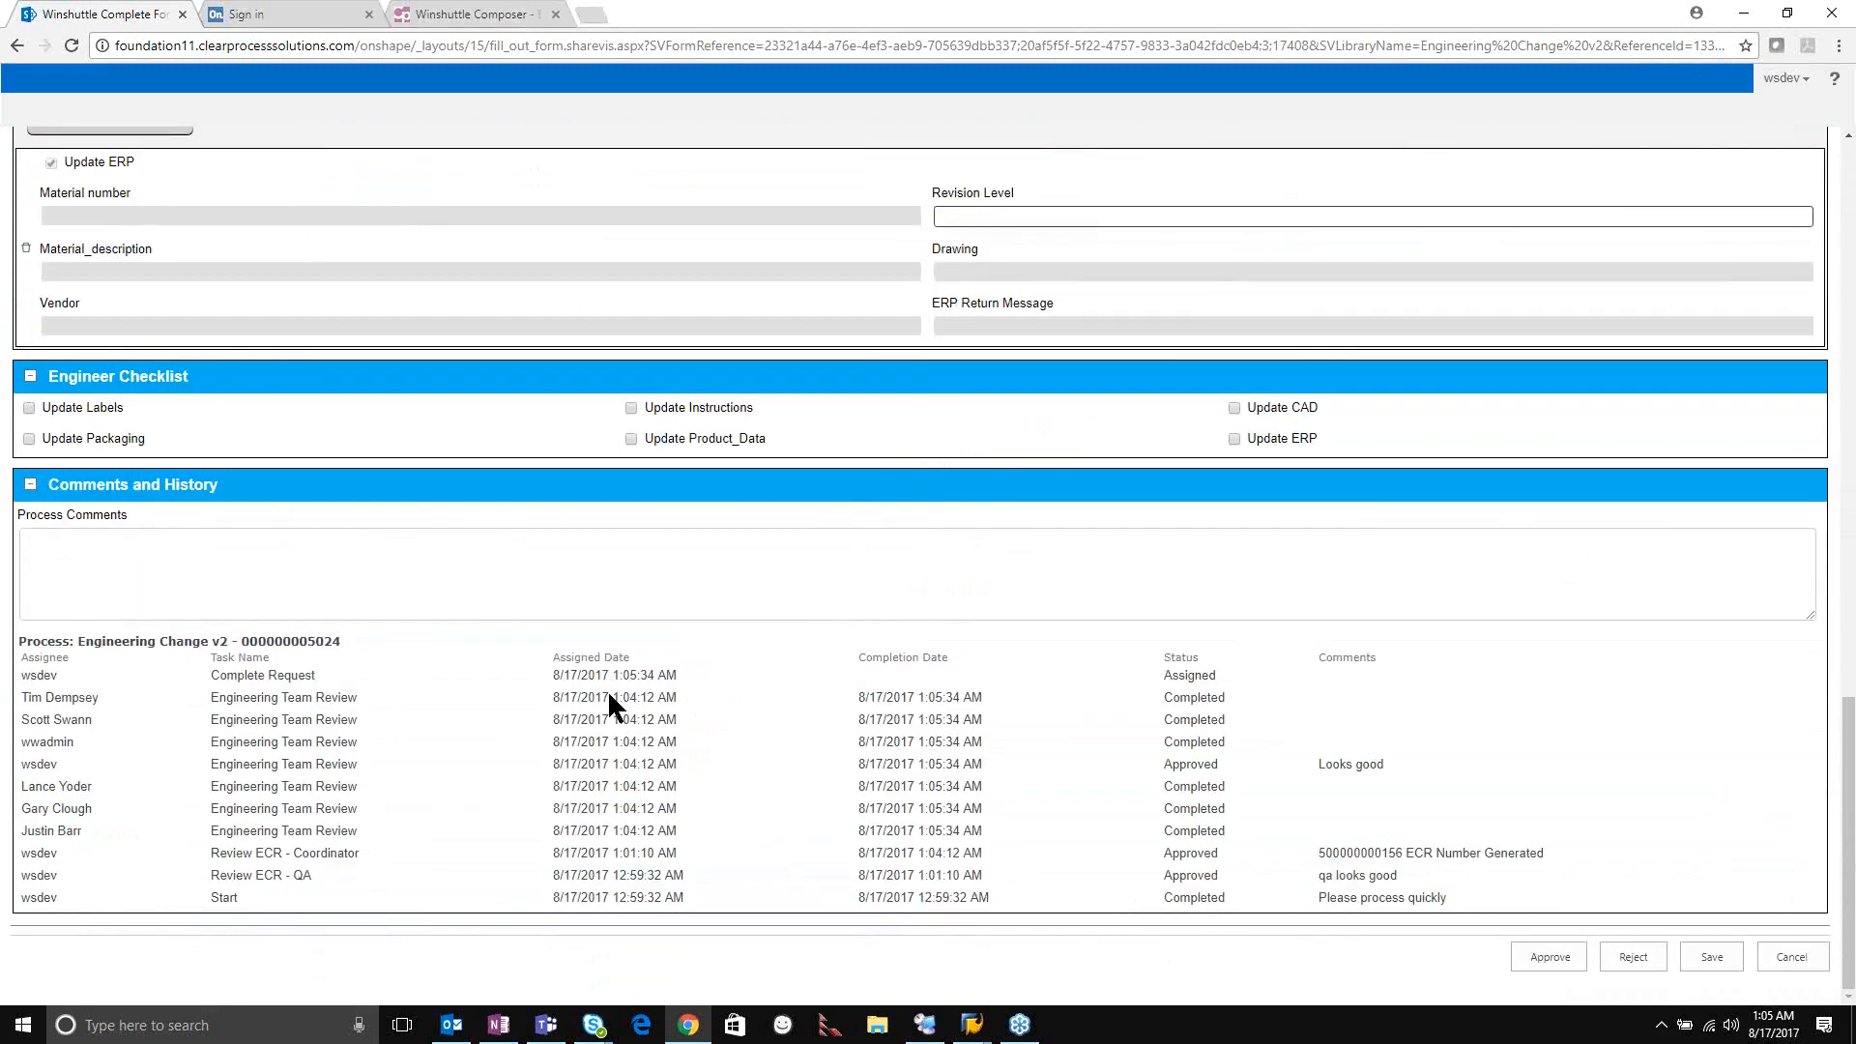
{"action": "scroll", "coordinate": [541, 686], "scroll_direction": "up", "scroll_amount": 1}
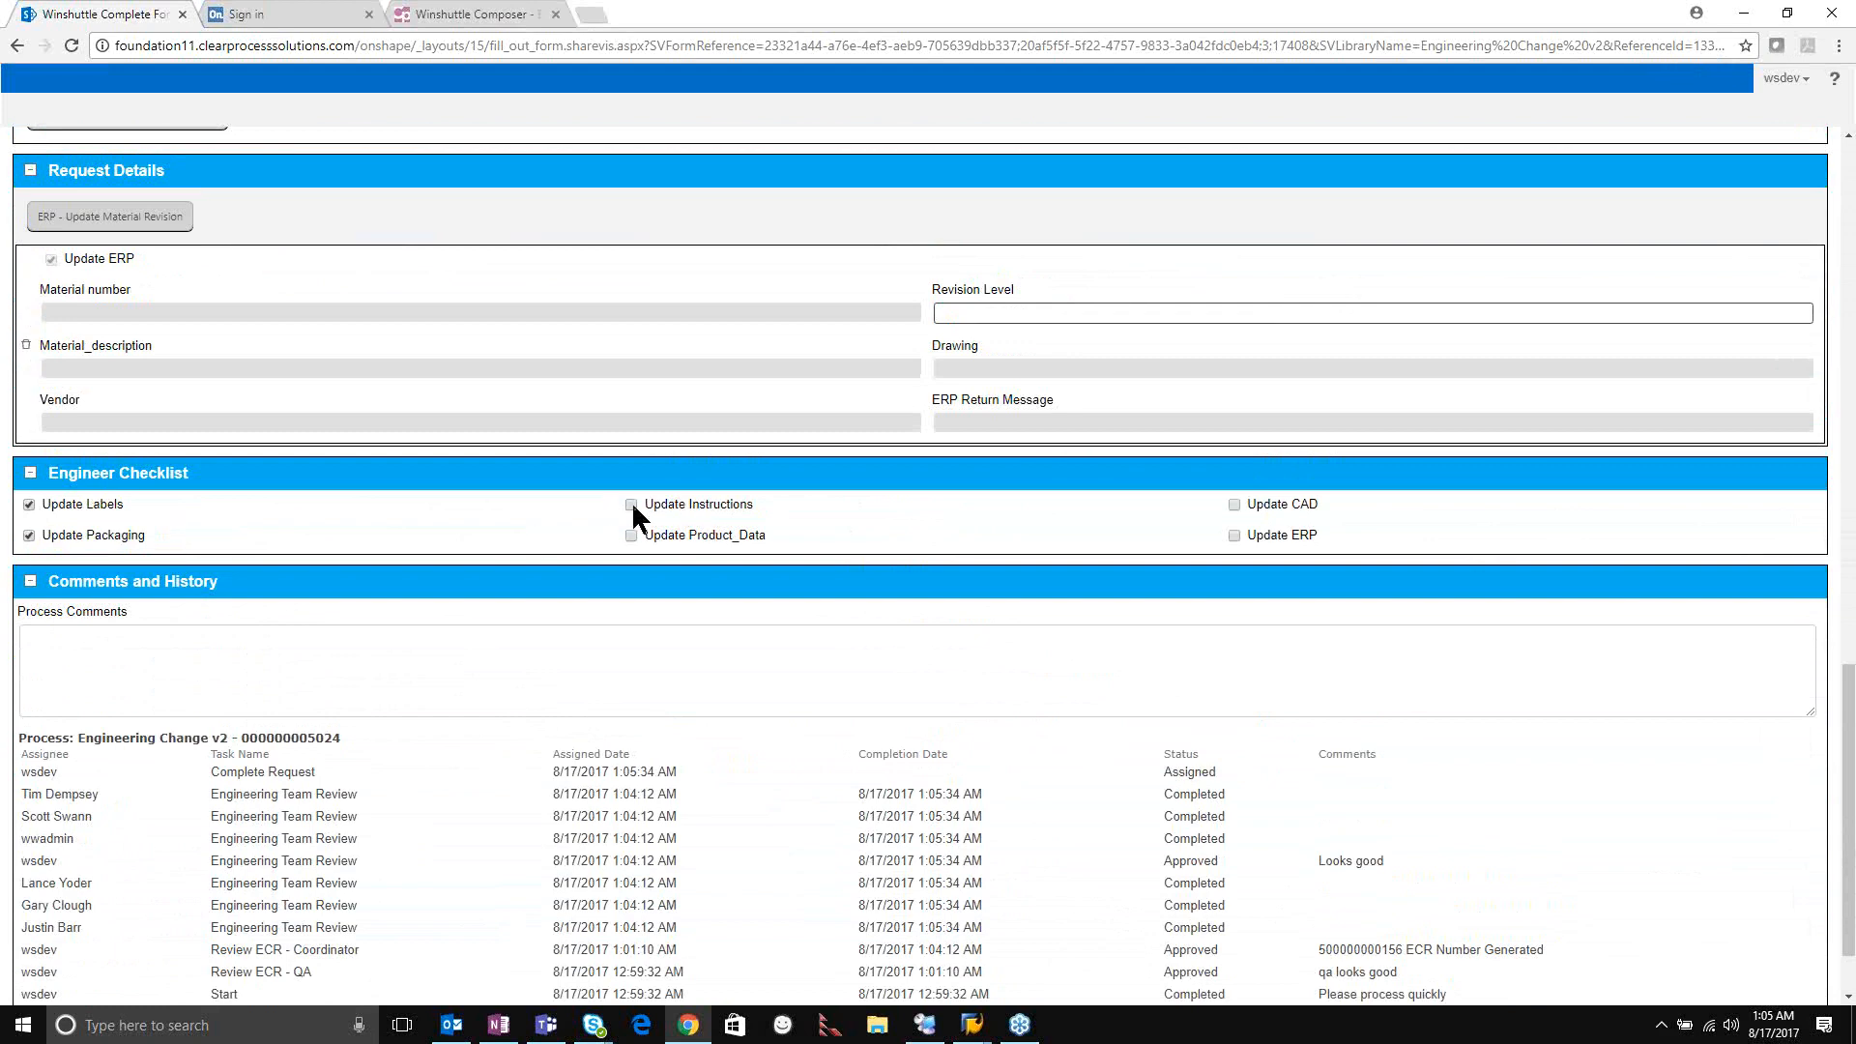
{"action": "left_click", "coordinate": [642, 541]}
{"action": "left_click", "coordinate": [1235, 538]}
Switch to Onshape, sign in with the saved credentials and open the most recently modified "Boat Pump with detailed version graph" document.
{"action": "left_click", "coordinate": [261, 20]}
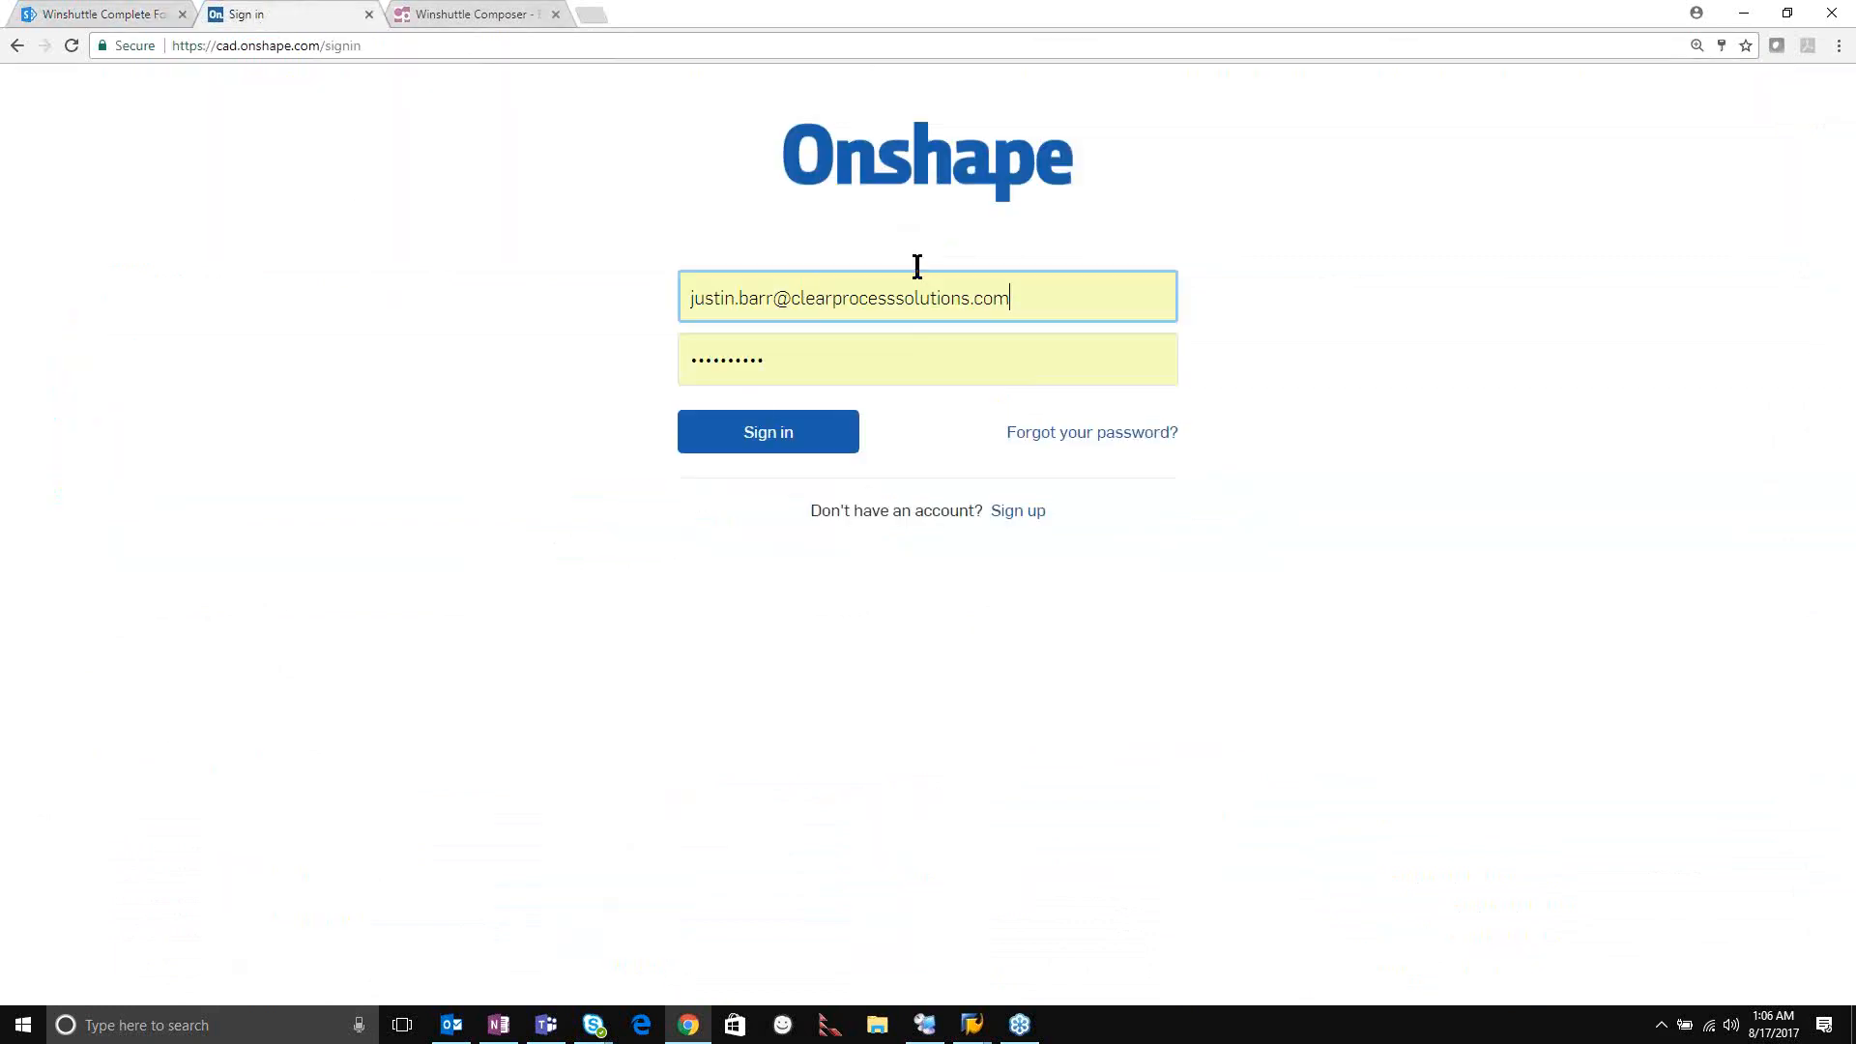
{"action": "left_click", "coordinate": [779, 437]}
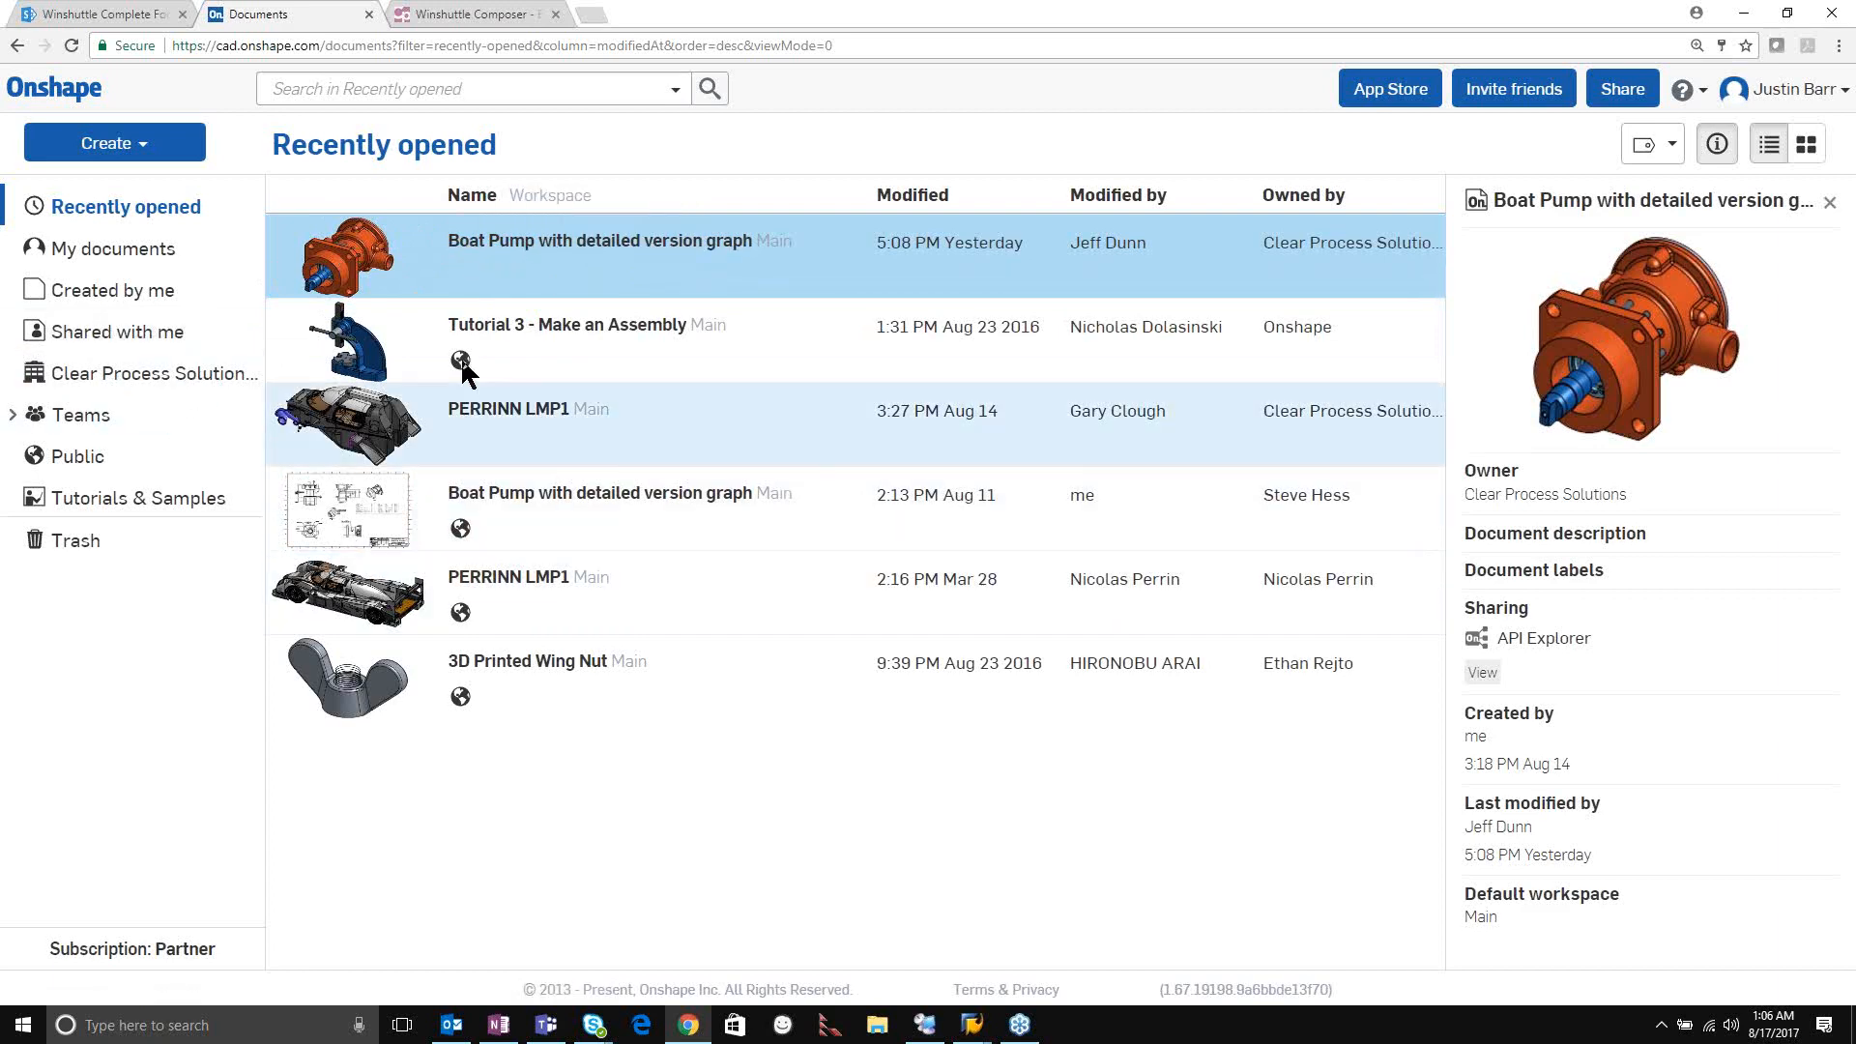
{"action": "left_click", "coordinate": [501, 244]}
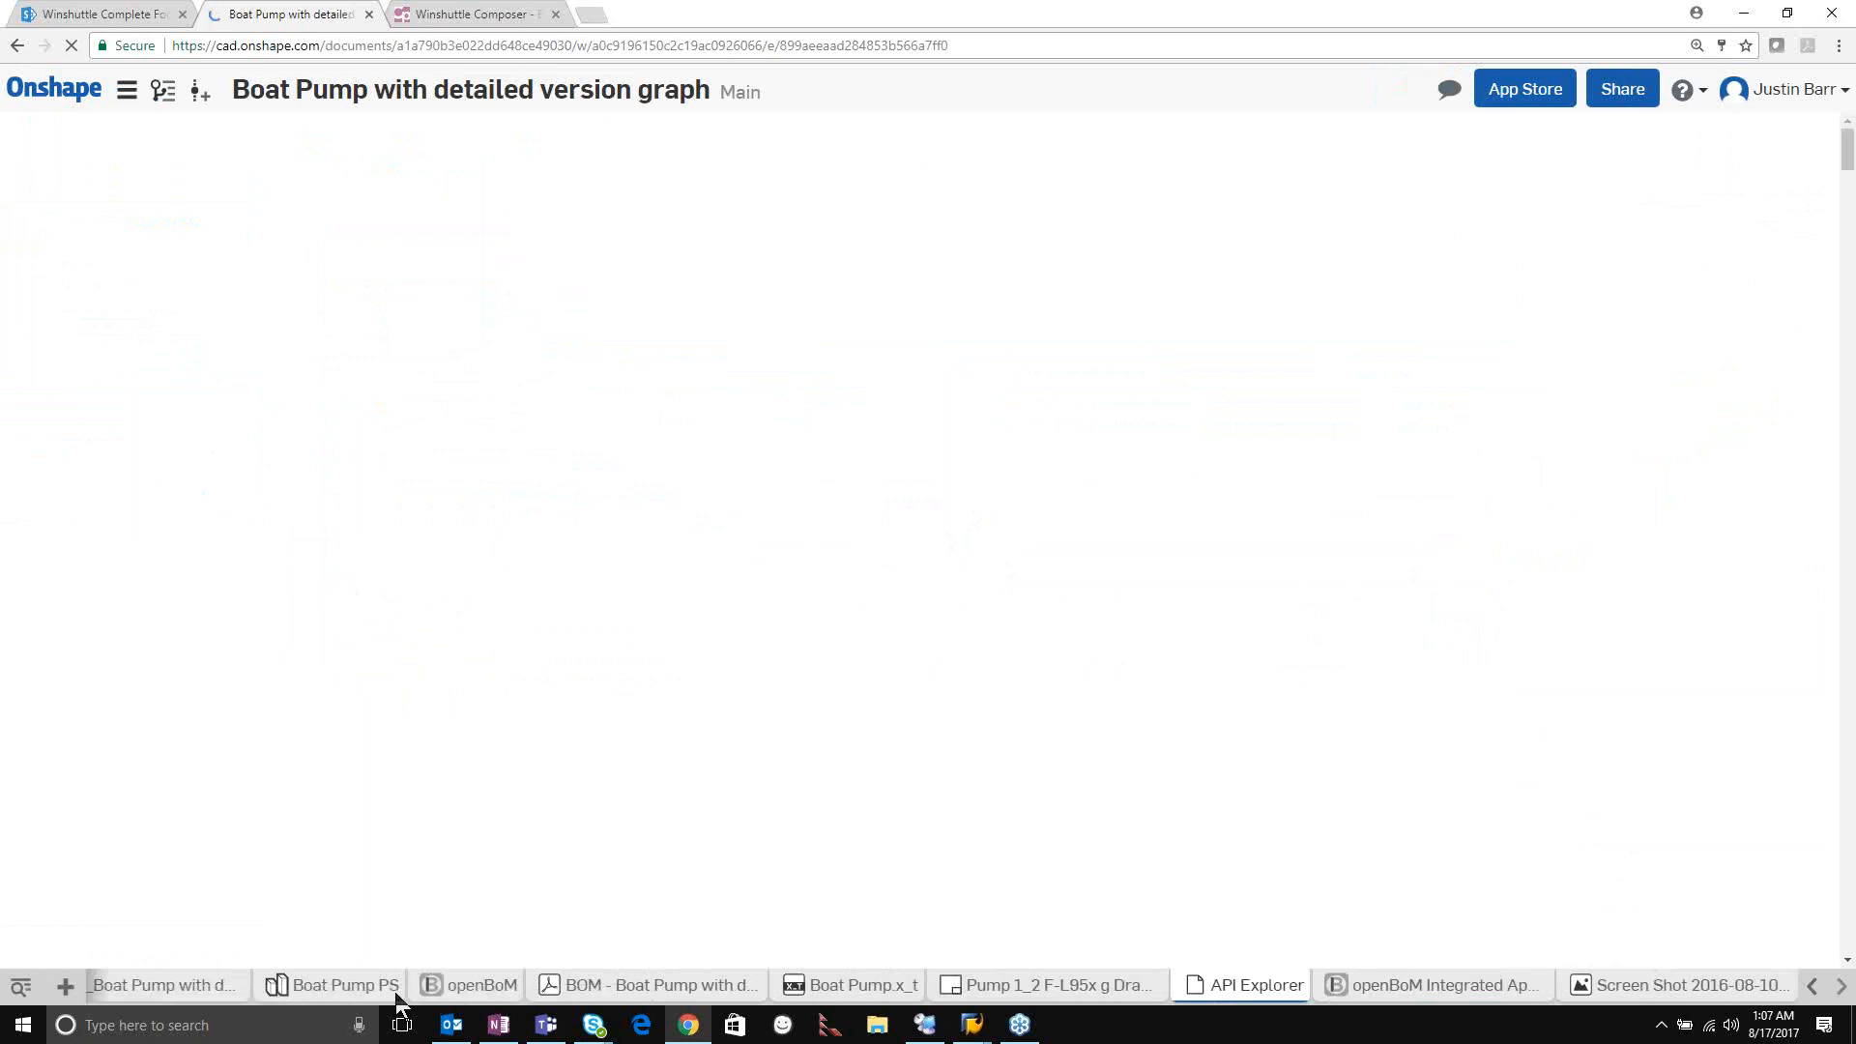
Open the Boat Pump PS part studio and look through its parts list.
{"action": "mouse_move", "coordinate": [365, 991]}
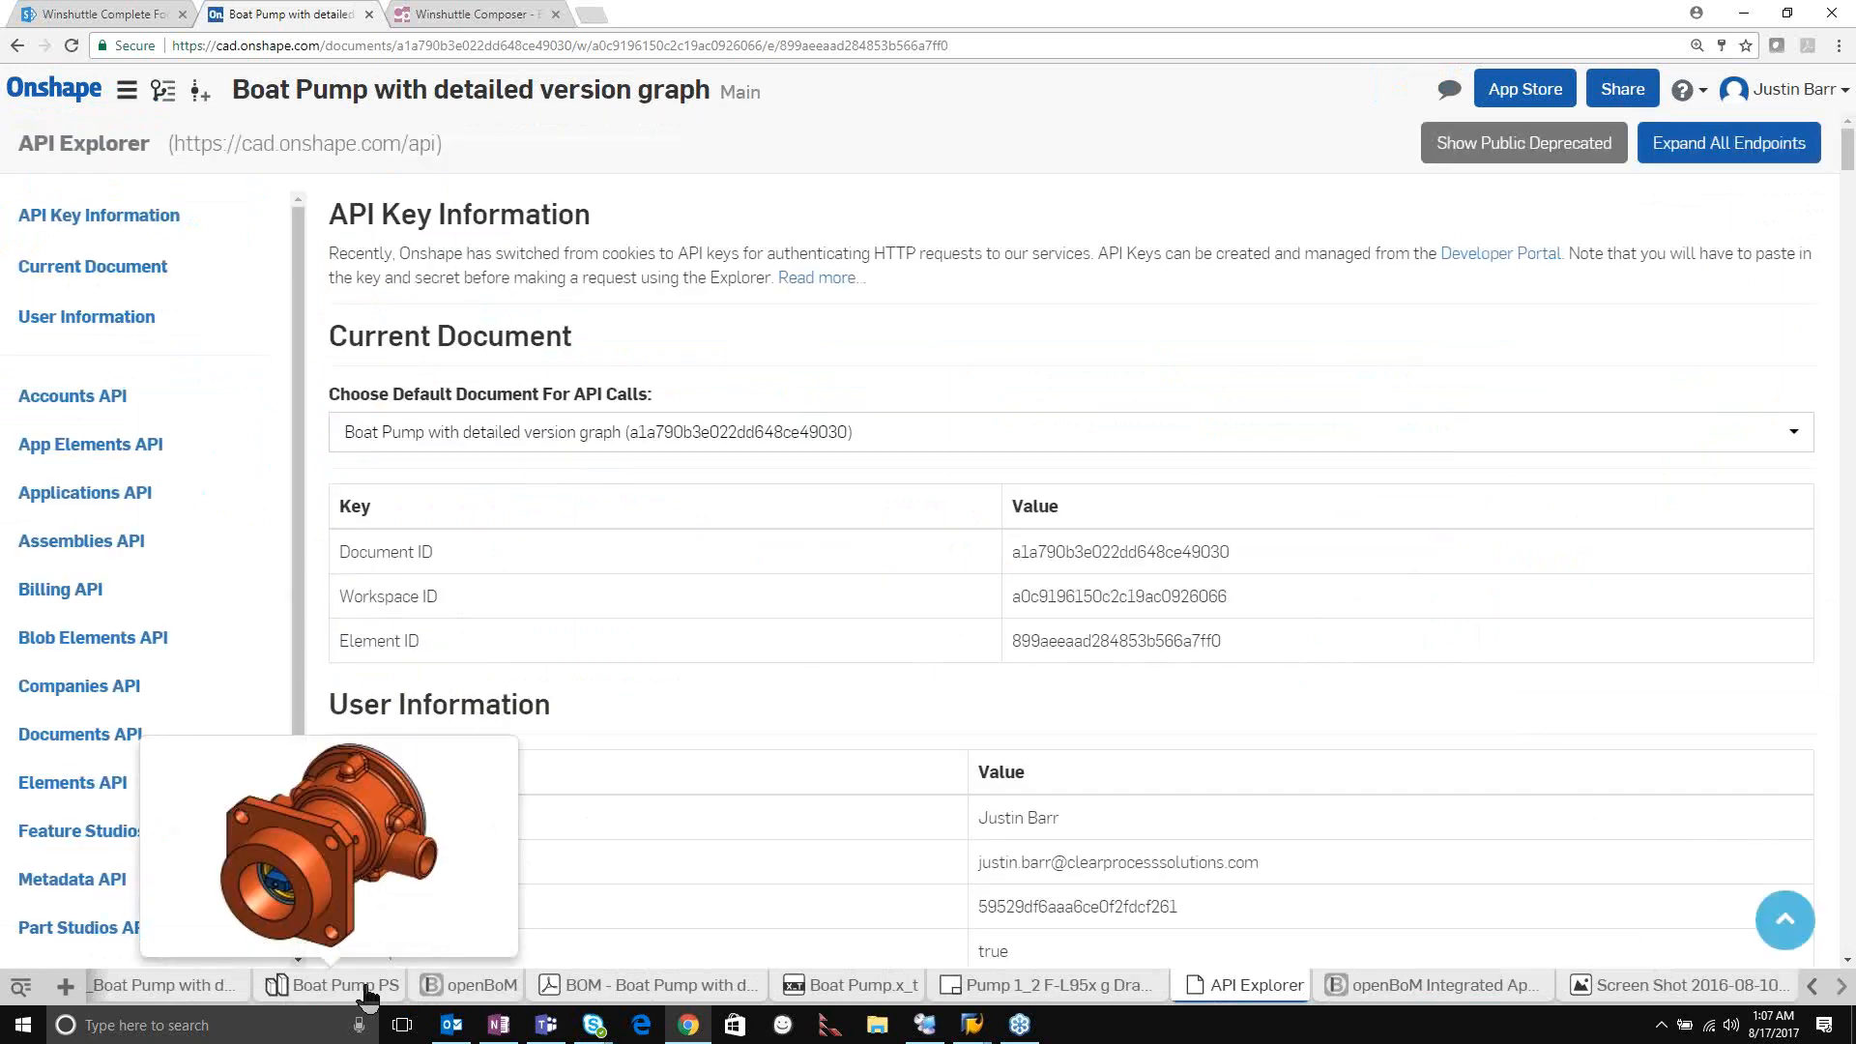
{"action": "left_click", "coordinate": [365, 990]}
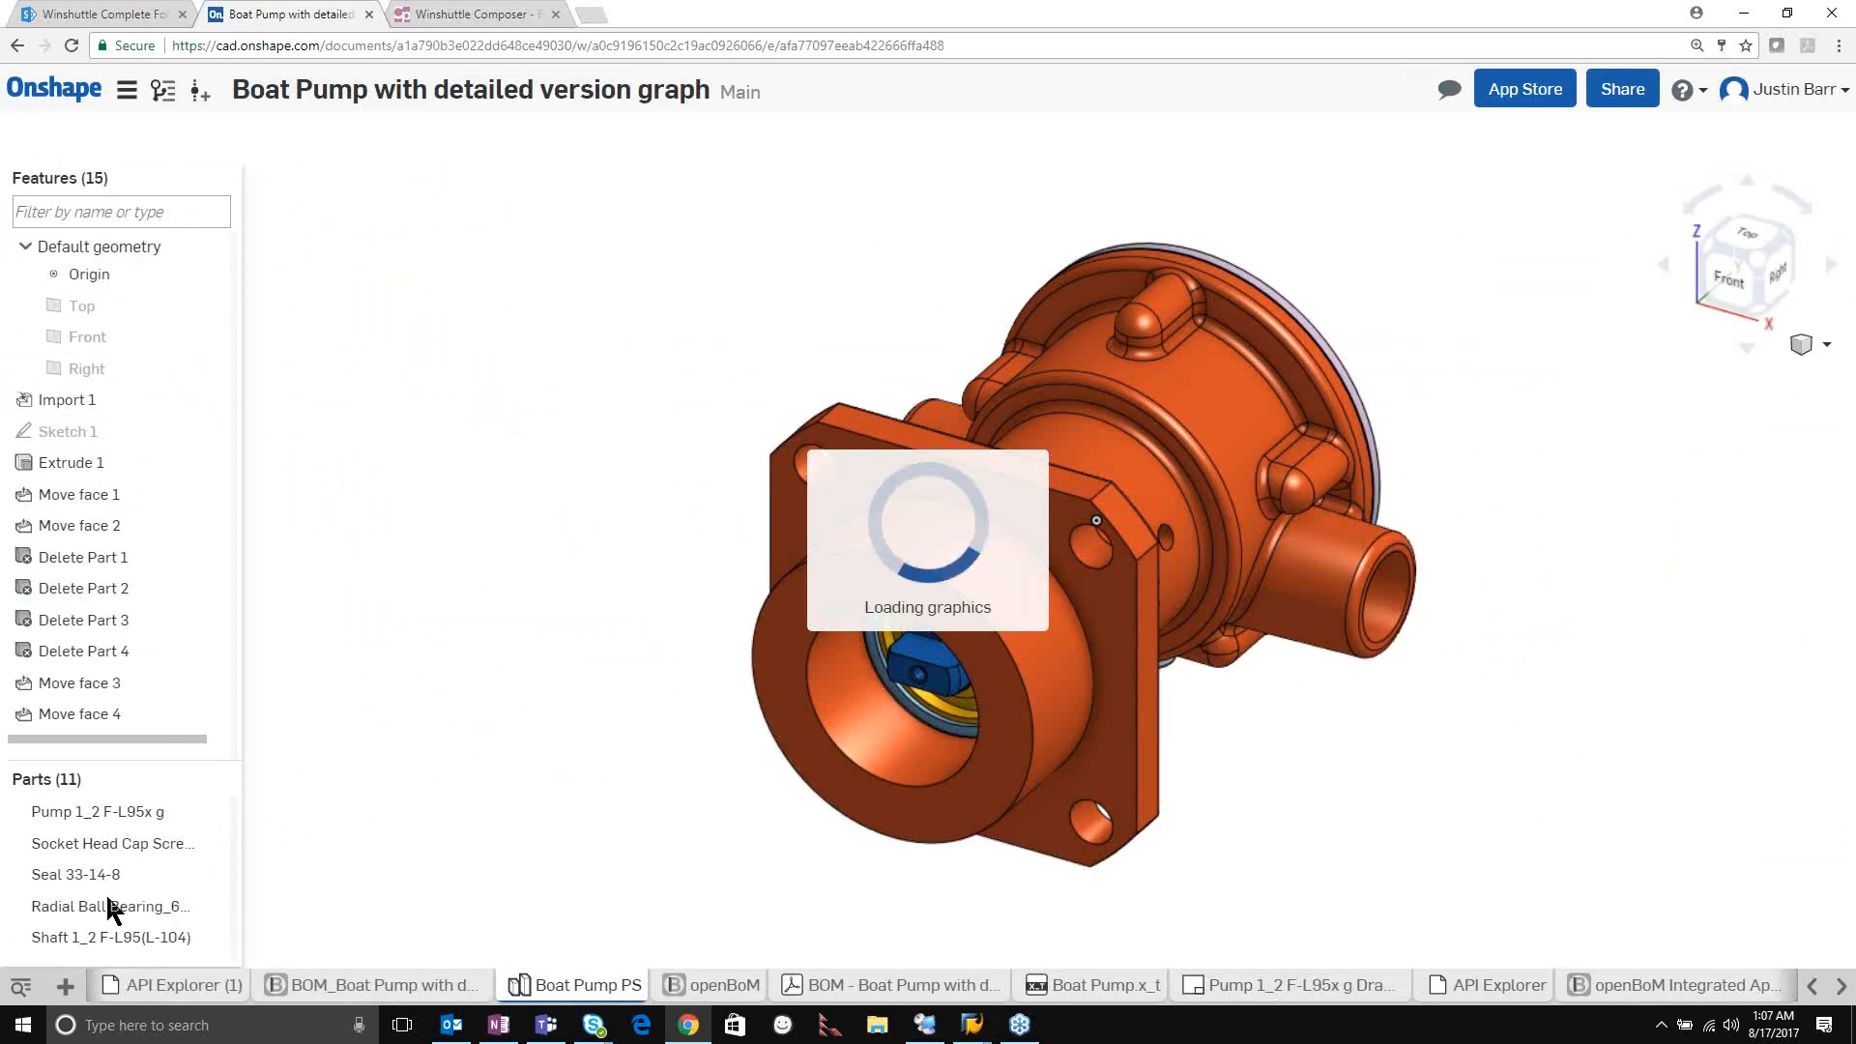
{"action": "scroll", "coordinate": [101, 874], "scroll_direction": "down", "scroll_amount": 2}
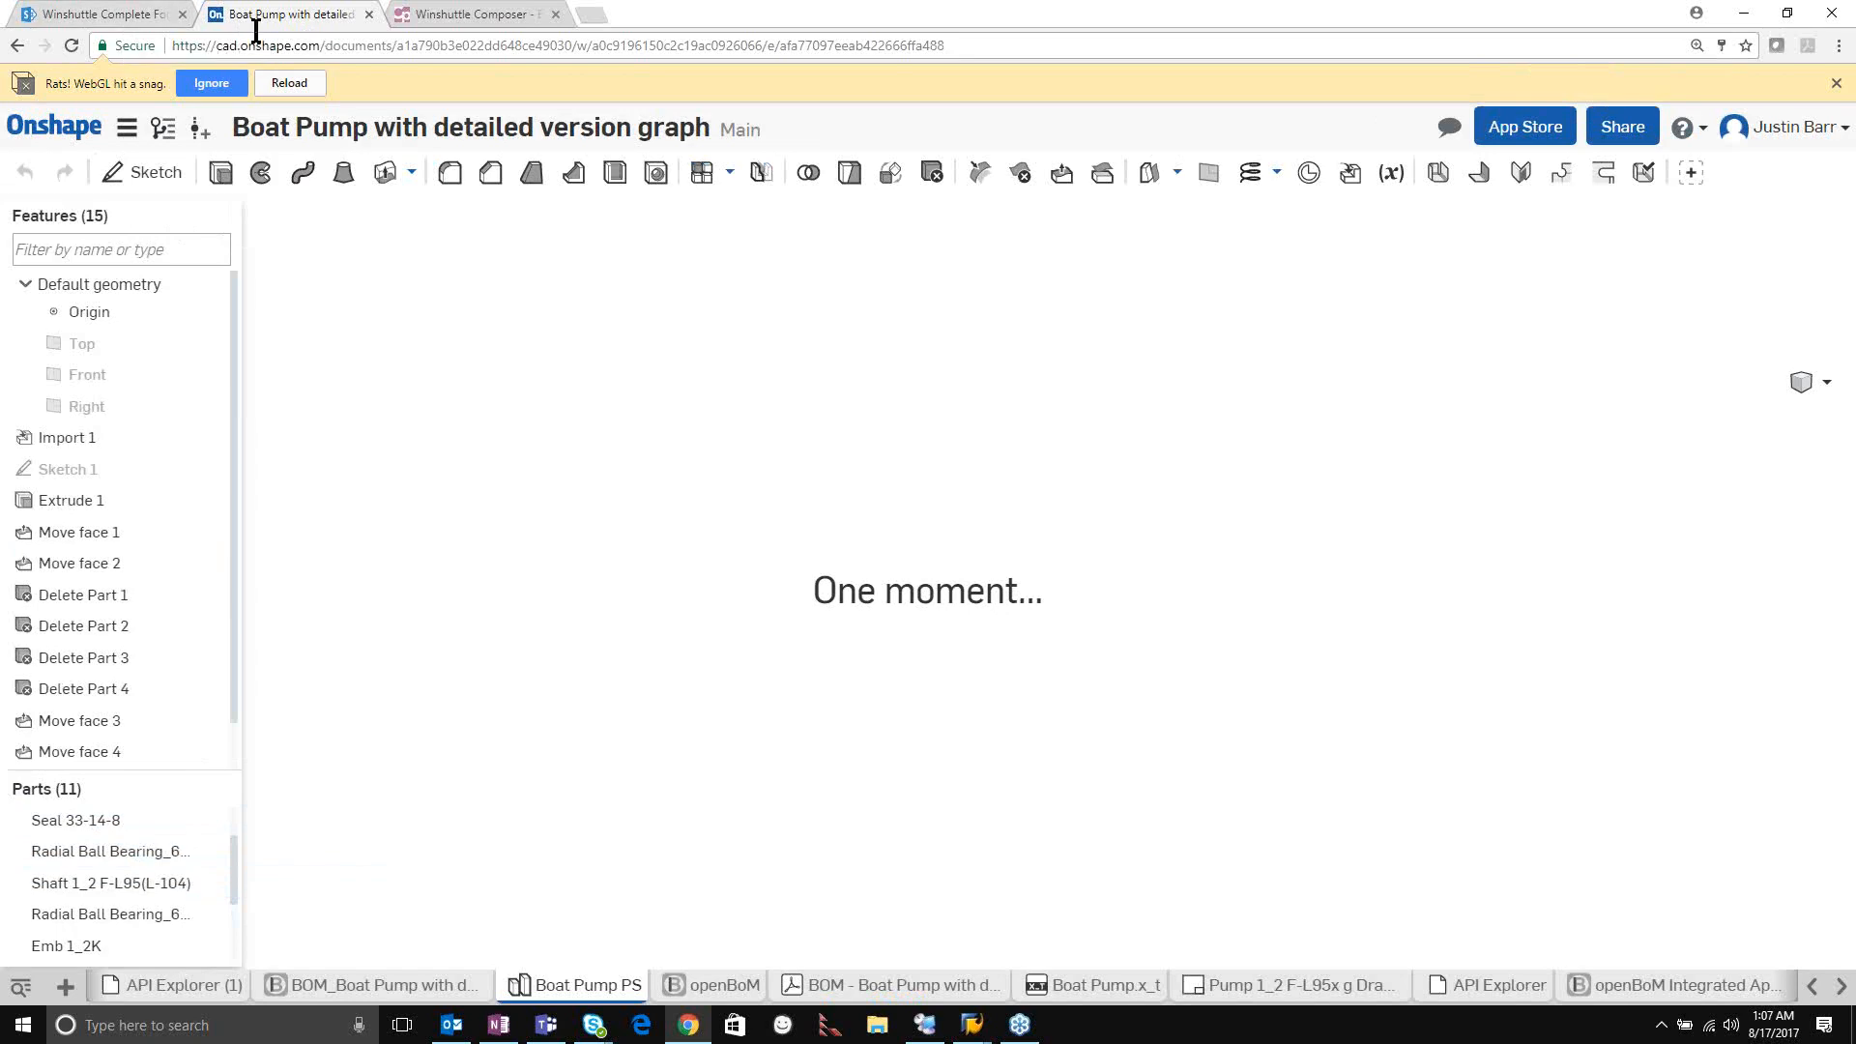
Return to the change request form and retrieve the list of Onshape documents in the Search Onshape section.
{"action": "left_click", "coordinate": [31, 14]}
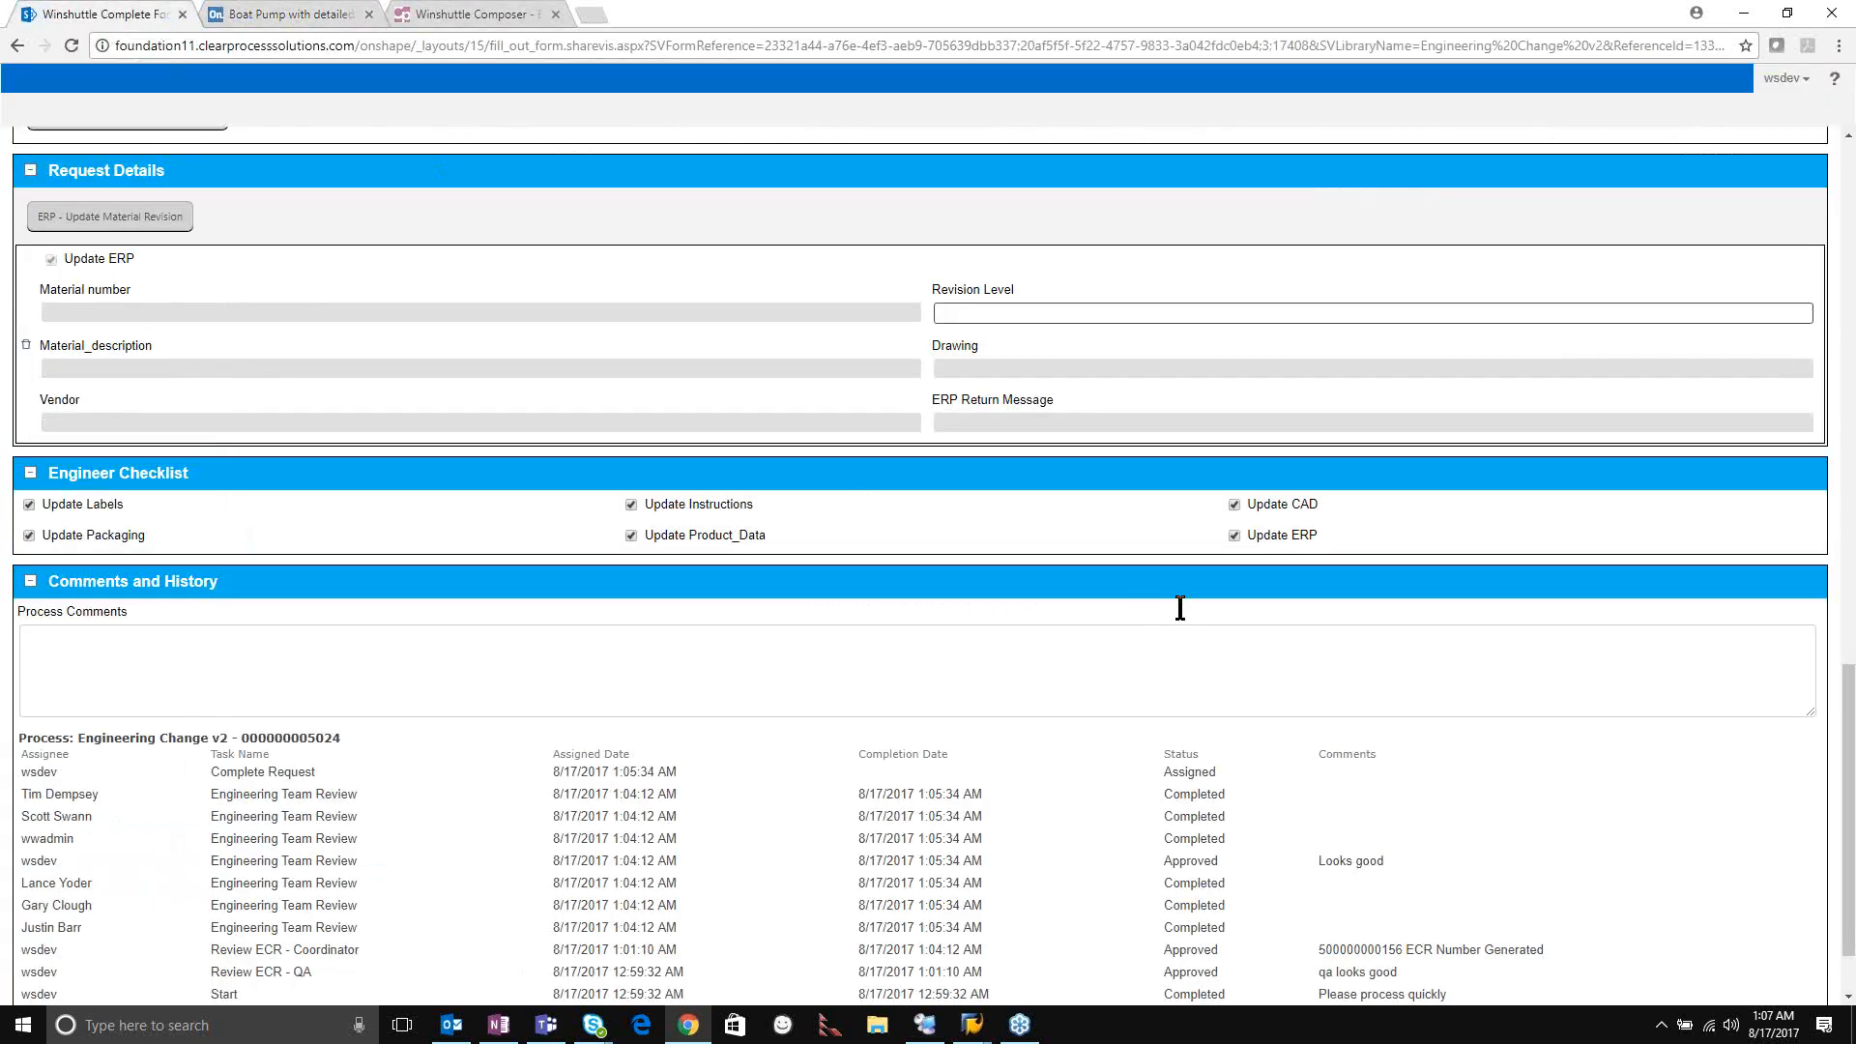
{"action": "scroll", "coordinate": [890, 705], "scroll_direction": "up", "scroll_amount": 6}
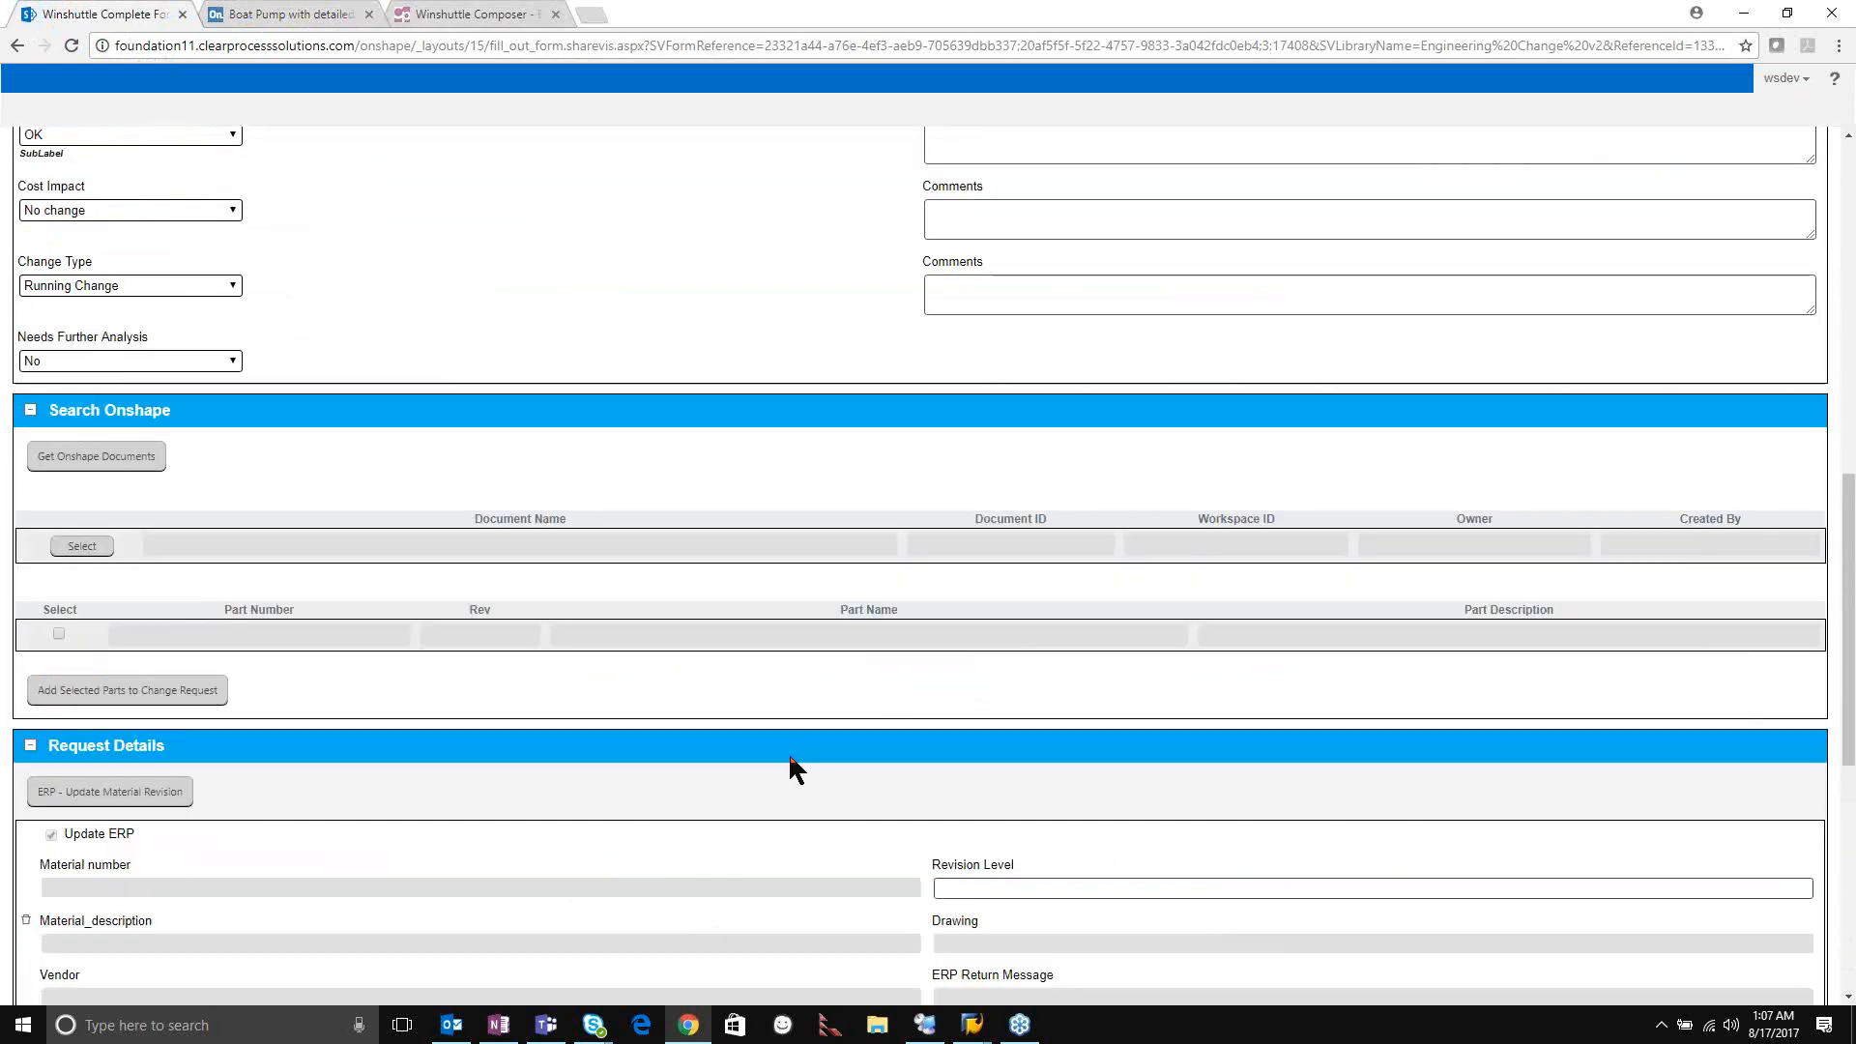
{"action": "scroll", "coordinate": [377, 704], "scroll_direction": "up", "scroll_amount": 1}
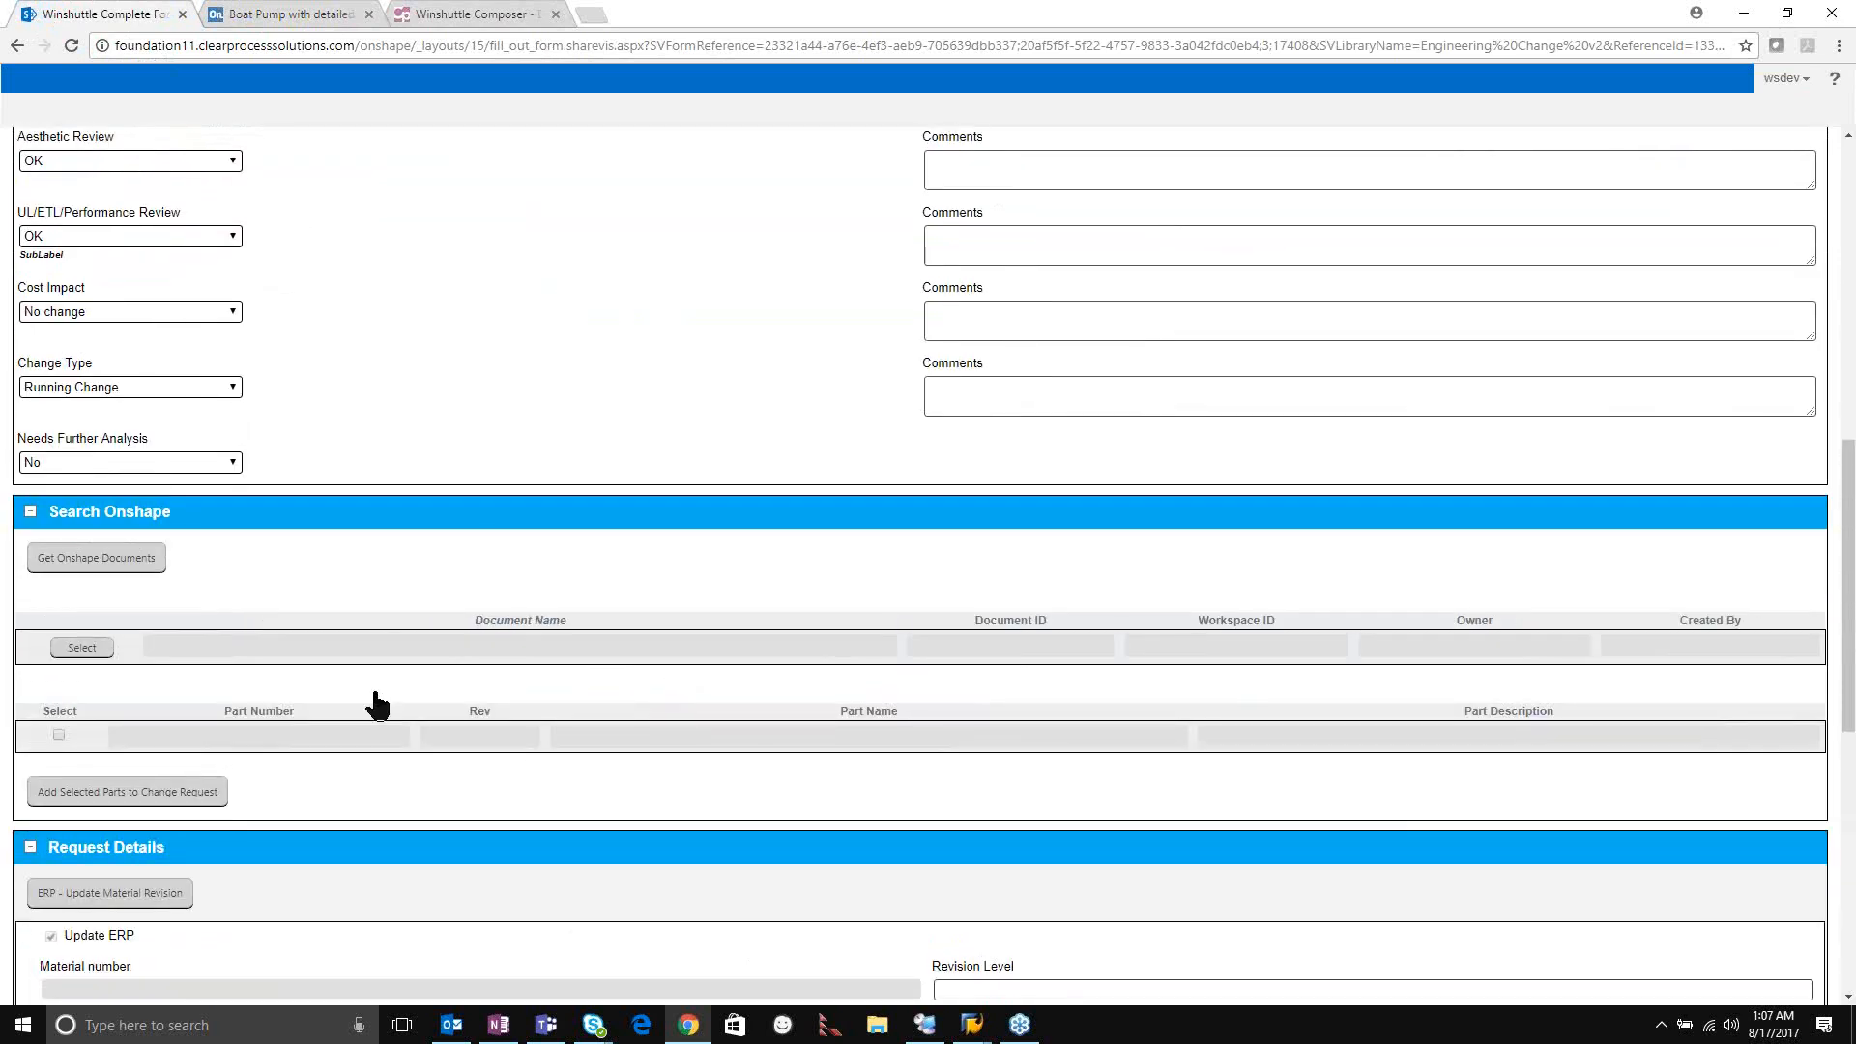
{"action": "left_click", "coordinate": [95, 557]}
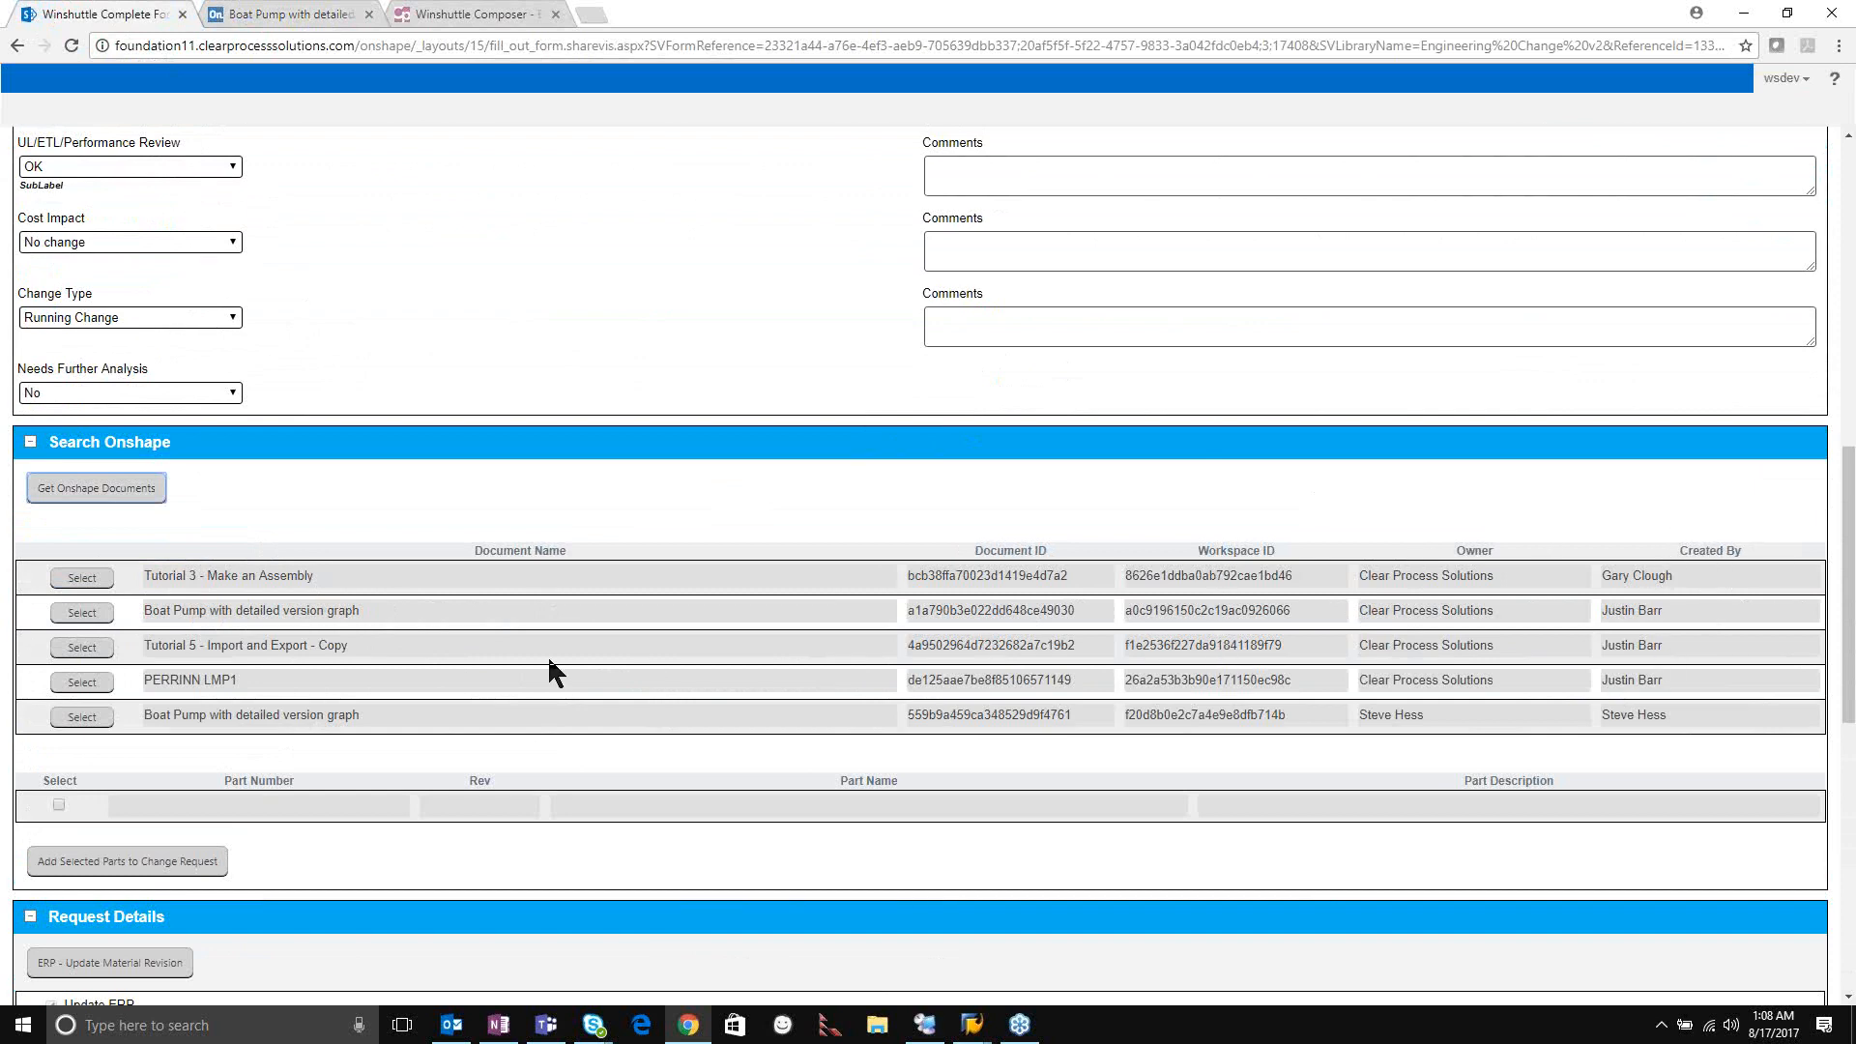
{"action": "scroll", "coordinate": [222, 560], "scroll_direction": "down", "scroll_amount": 1}
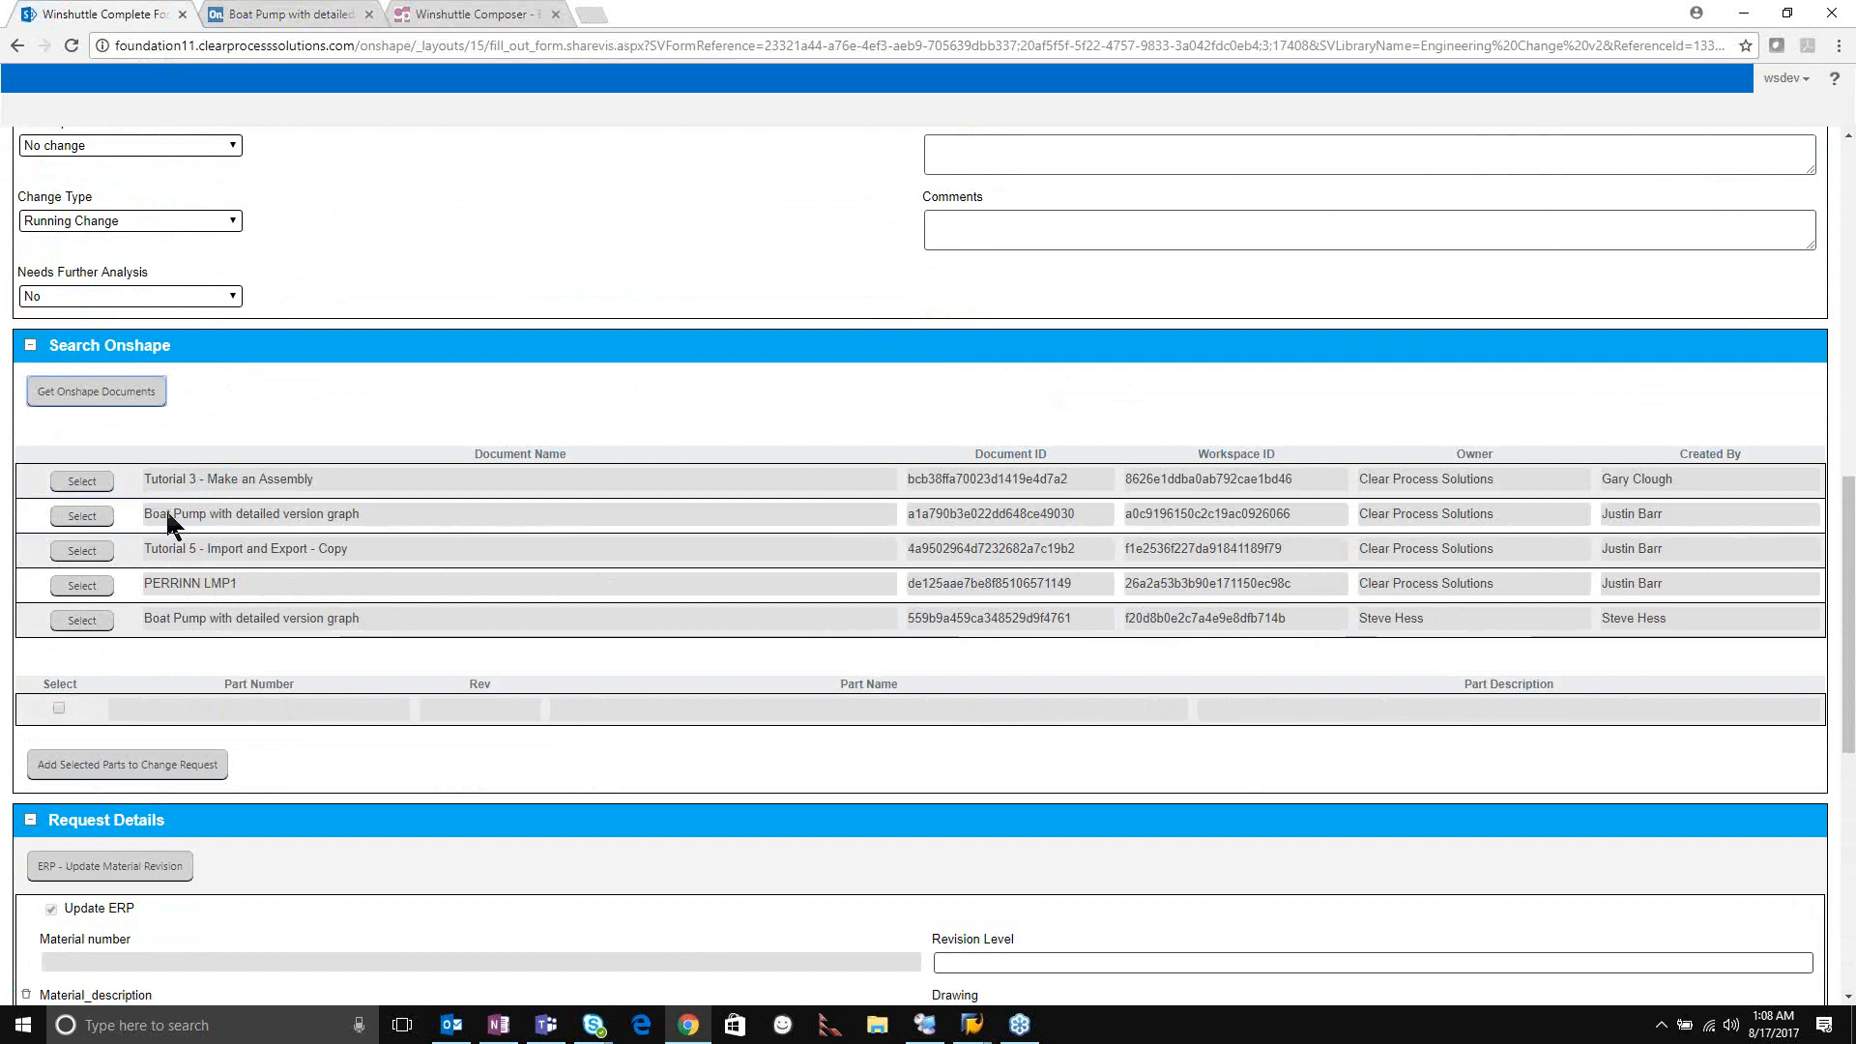
Load the parts of the "Boat Pump with detailed version graph" document owned by Clear Process Solutions.
{"action": "left_click", "coordinate": [85, 522]}
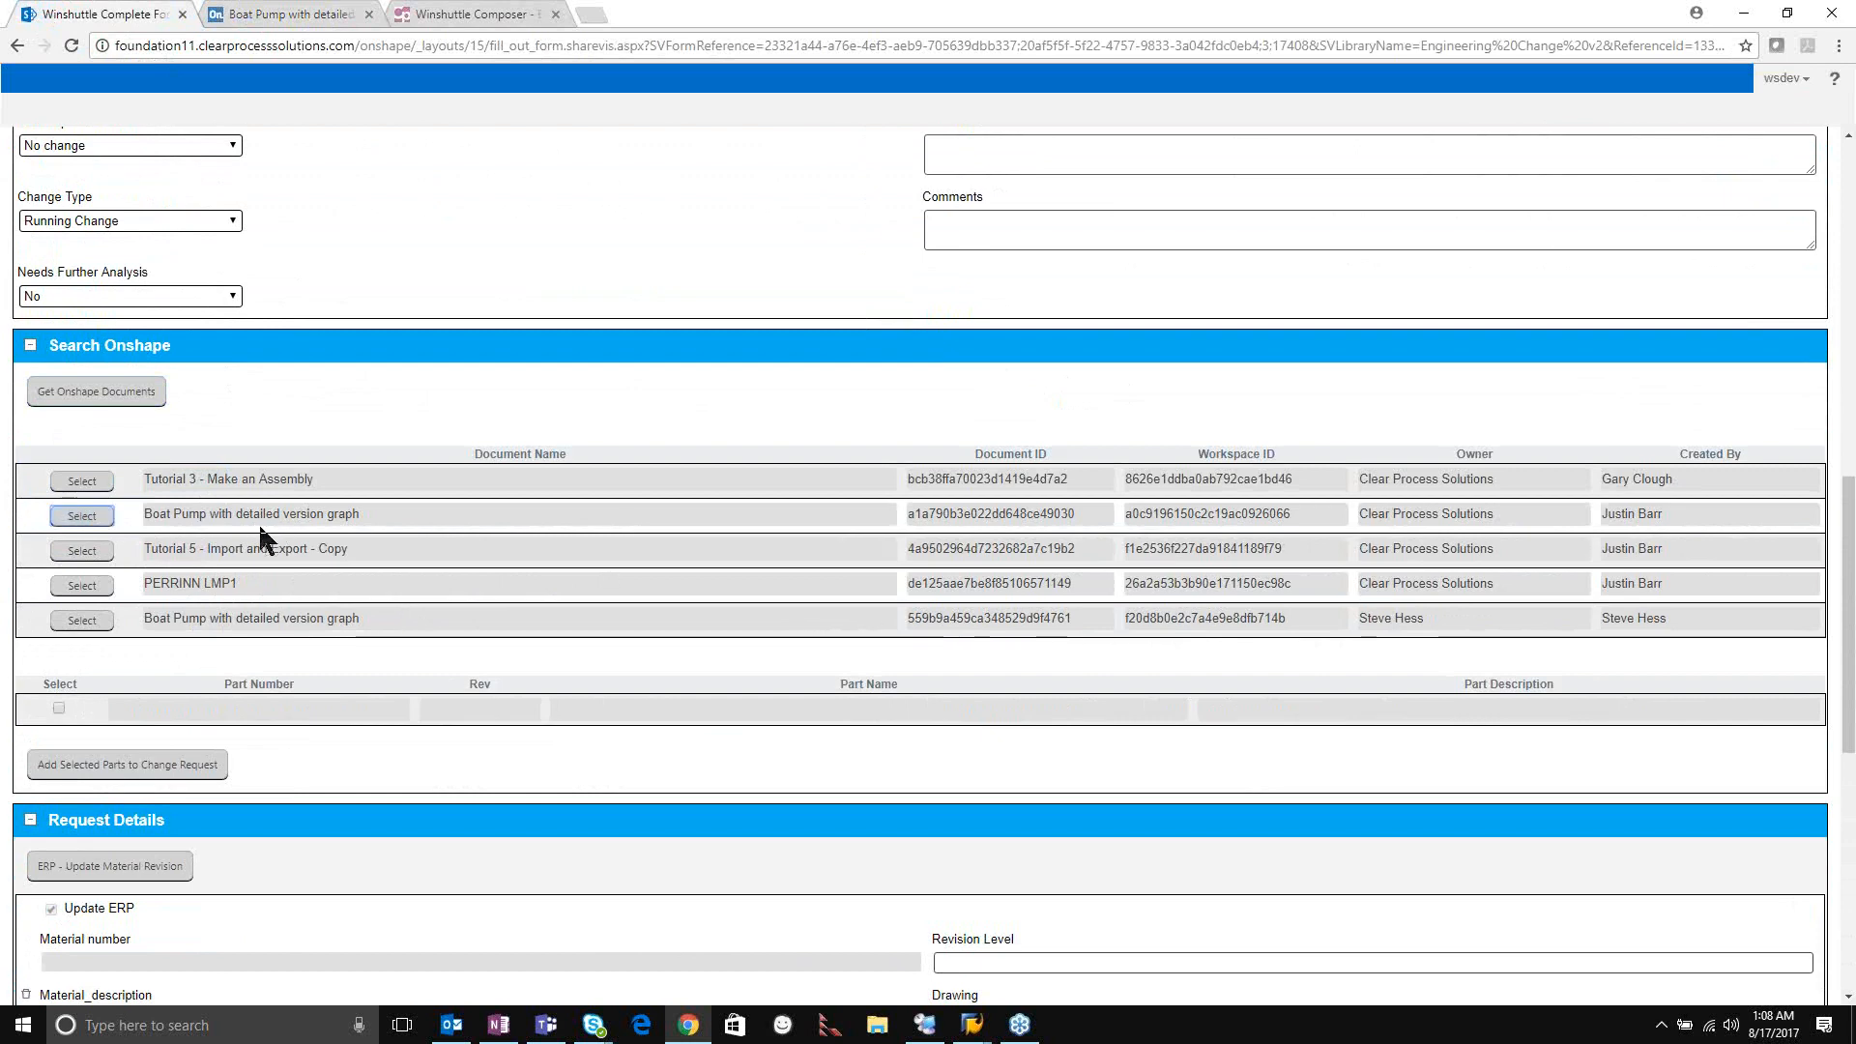
{"action": "left_click", "coordinate": [95, 520]}
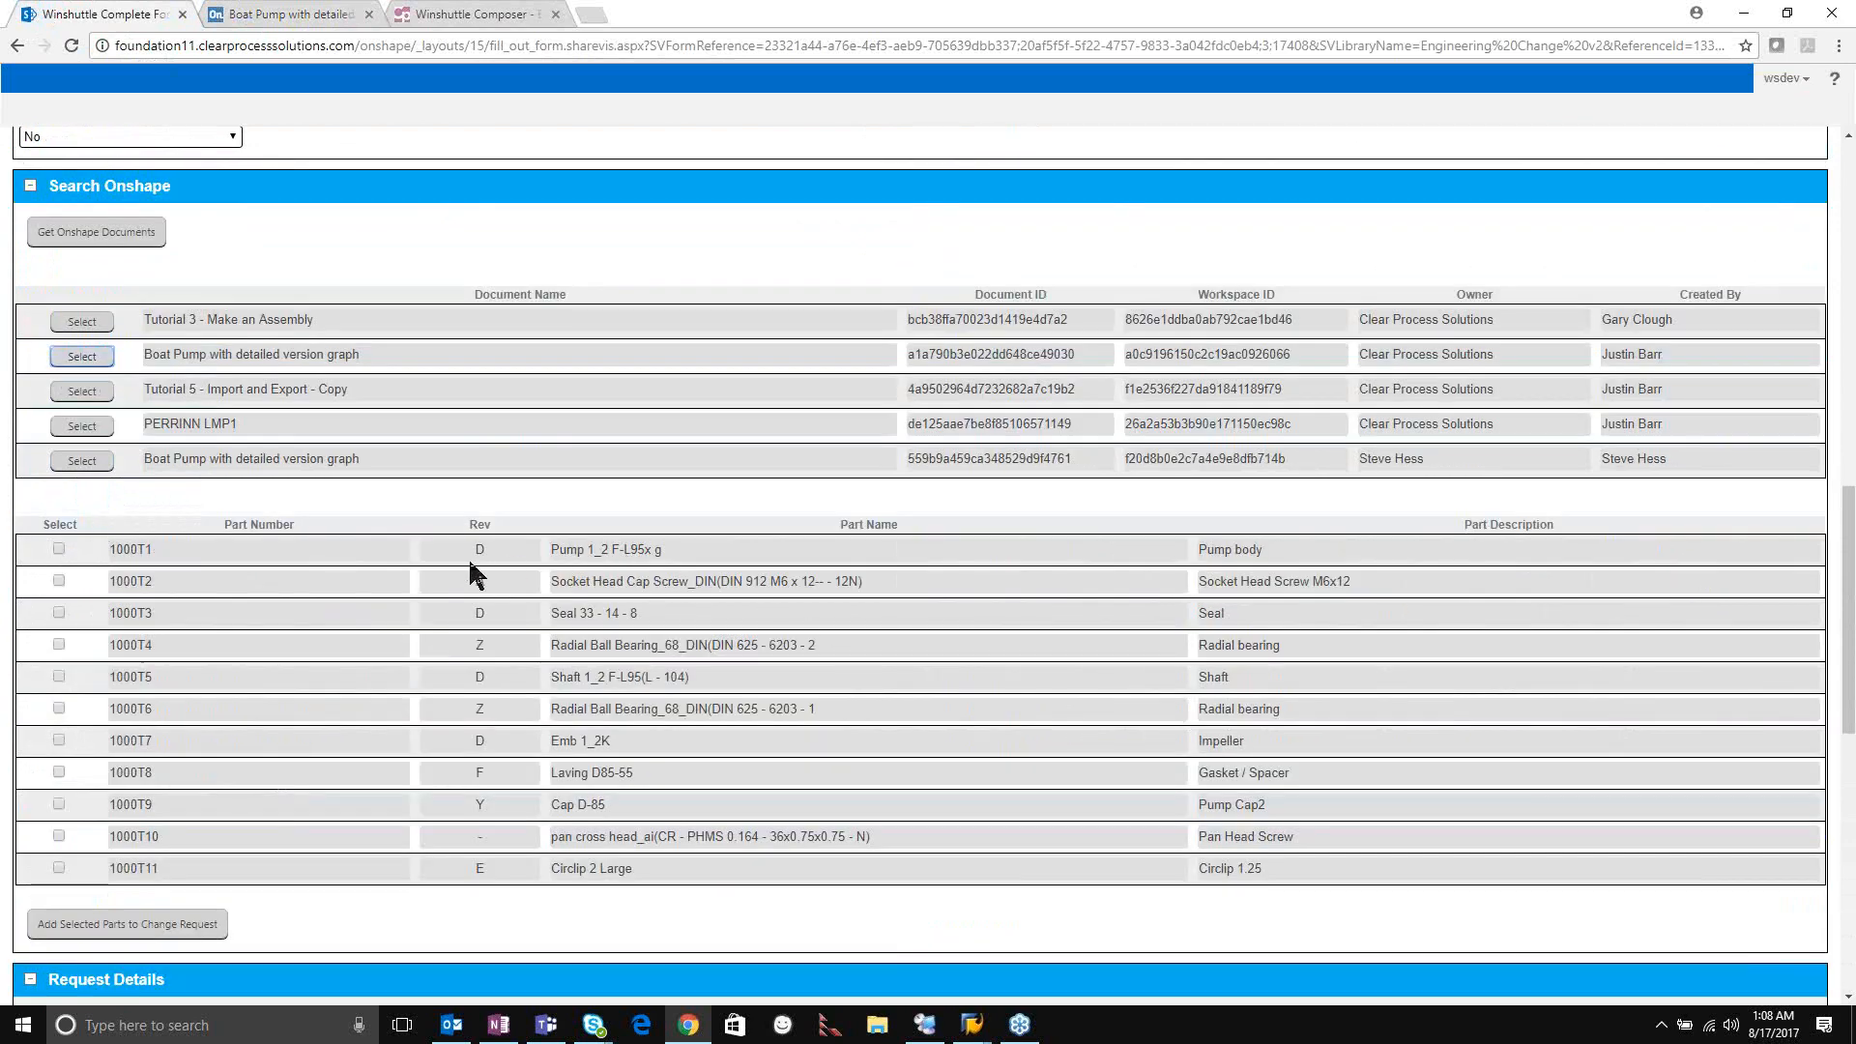
{"action": "scroll", "coordinate": [470, 564], "scroll_direction": "down", "scroll_amount": 1}
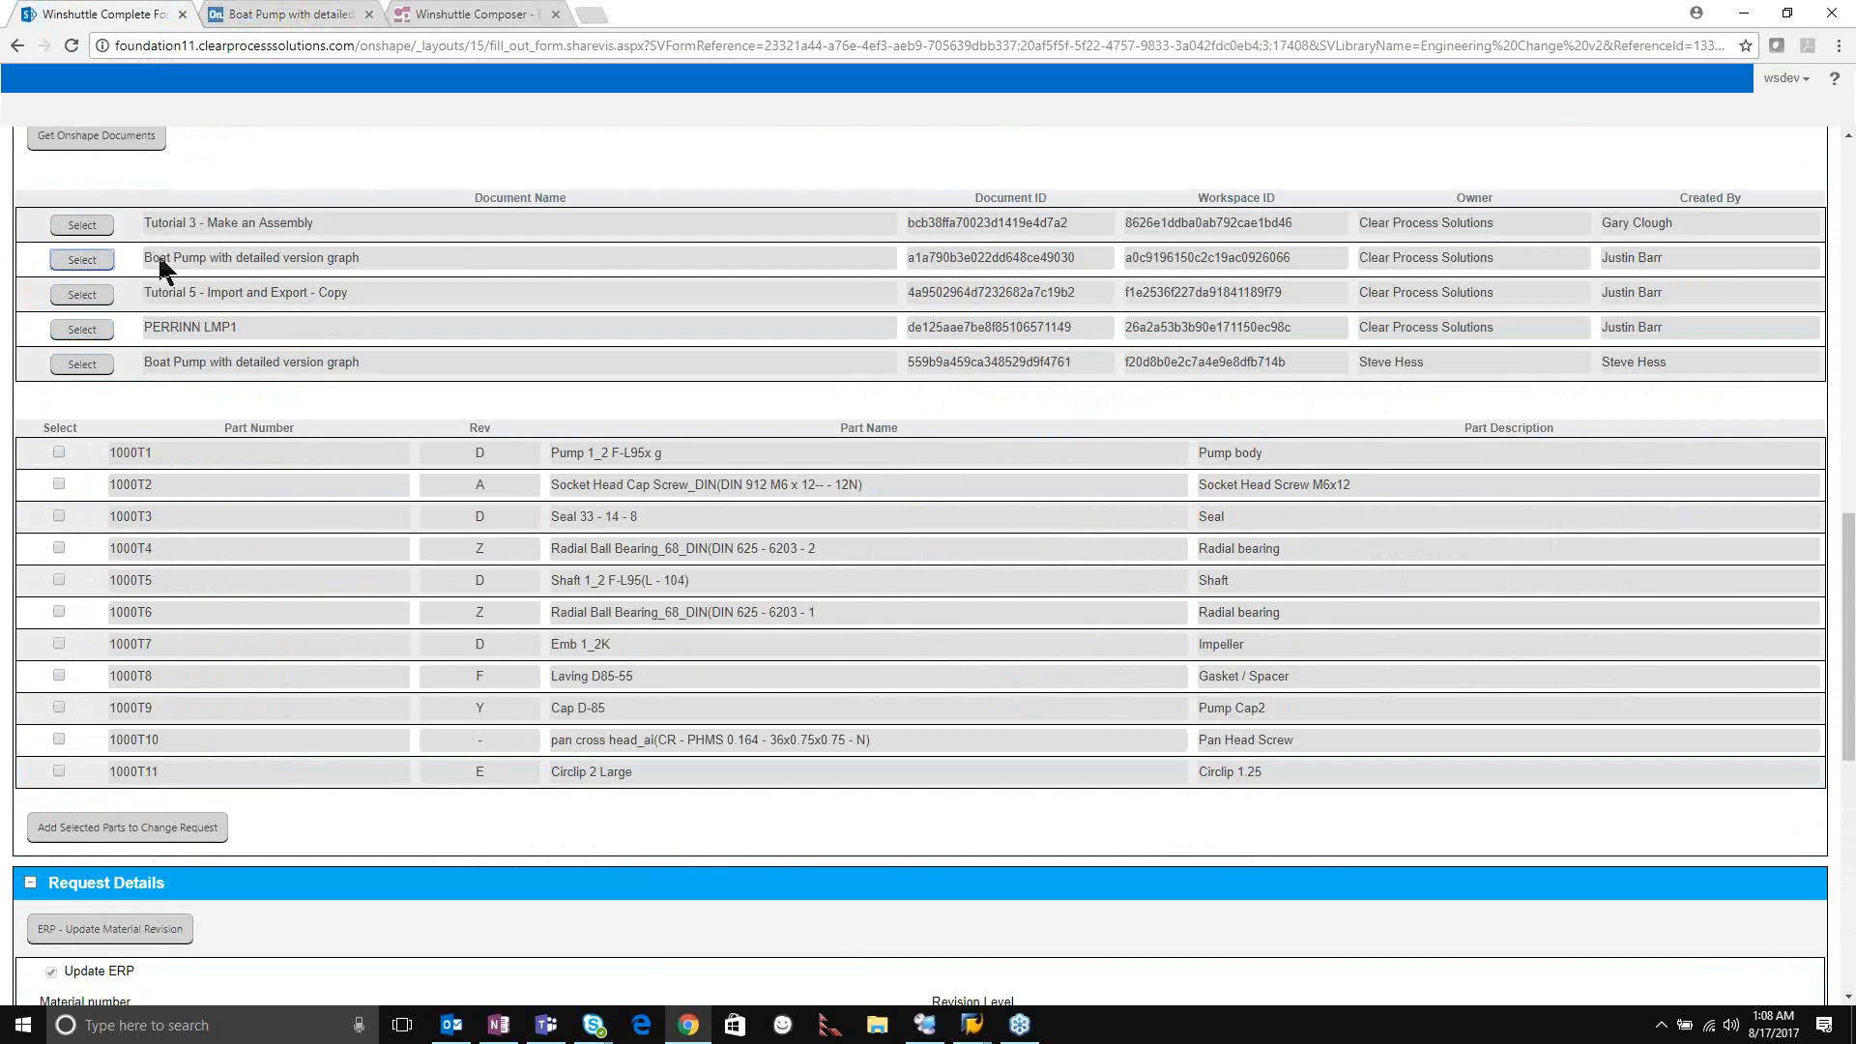
{"action": "scroll", "coordinate": [667, 556], "scroll_direction": "down", "scroll_amount": 1}
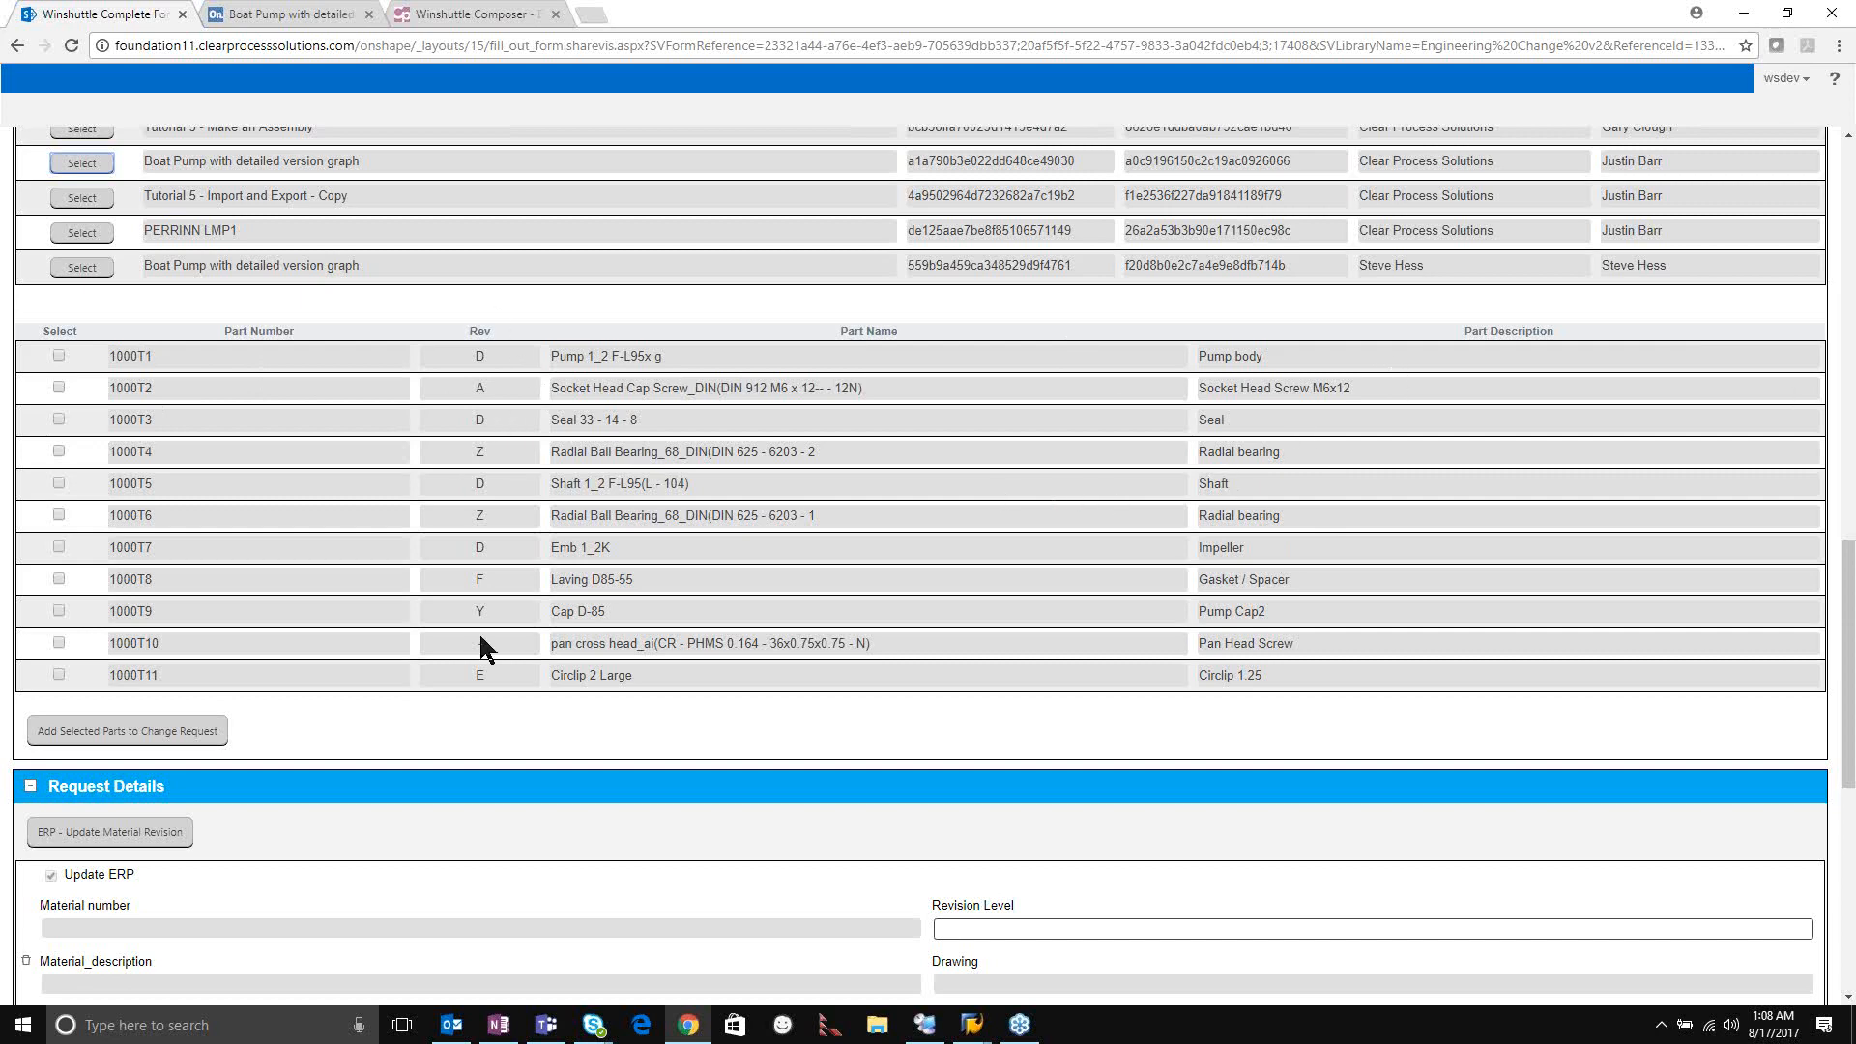
Check the requested part numbers, tick parts 1000T7, 1000T8 and 1000T9 in the Onshape parts list, and add them to the change request.
{"action": "scroll", "coordinate": [381, 511], "scroll_direction": "up", "scroll_amount": 15}
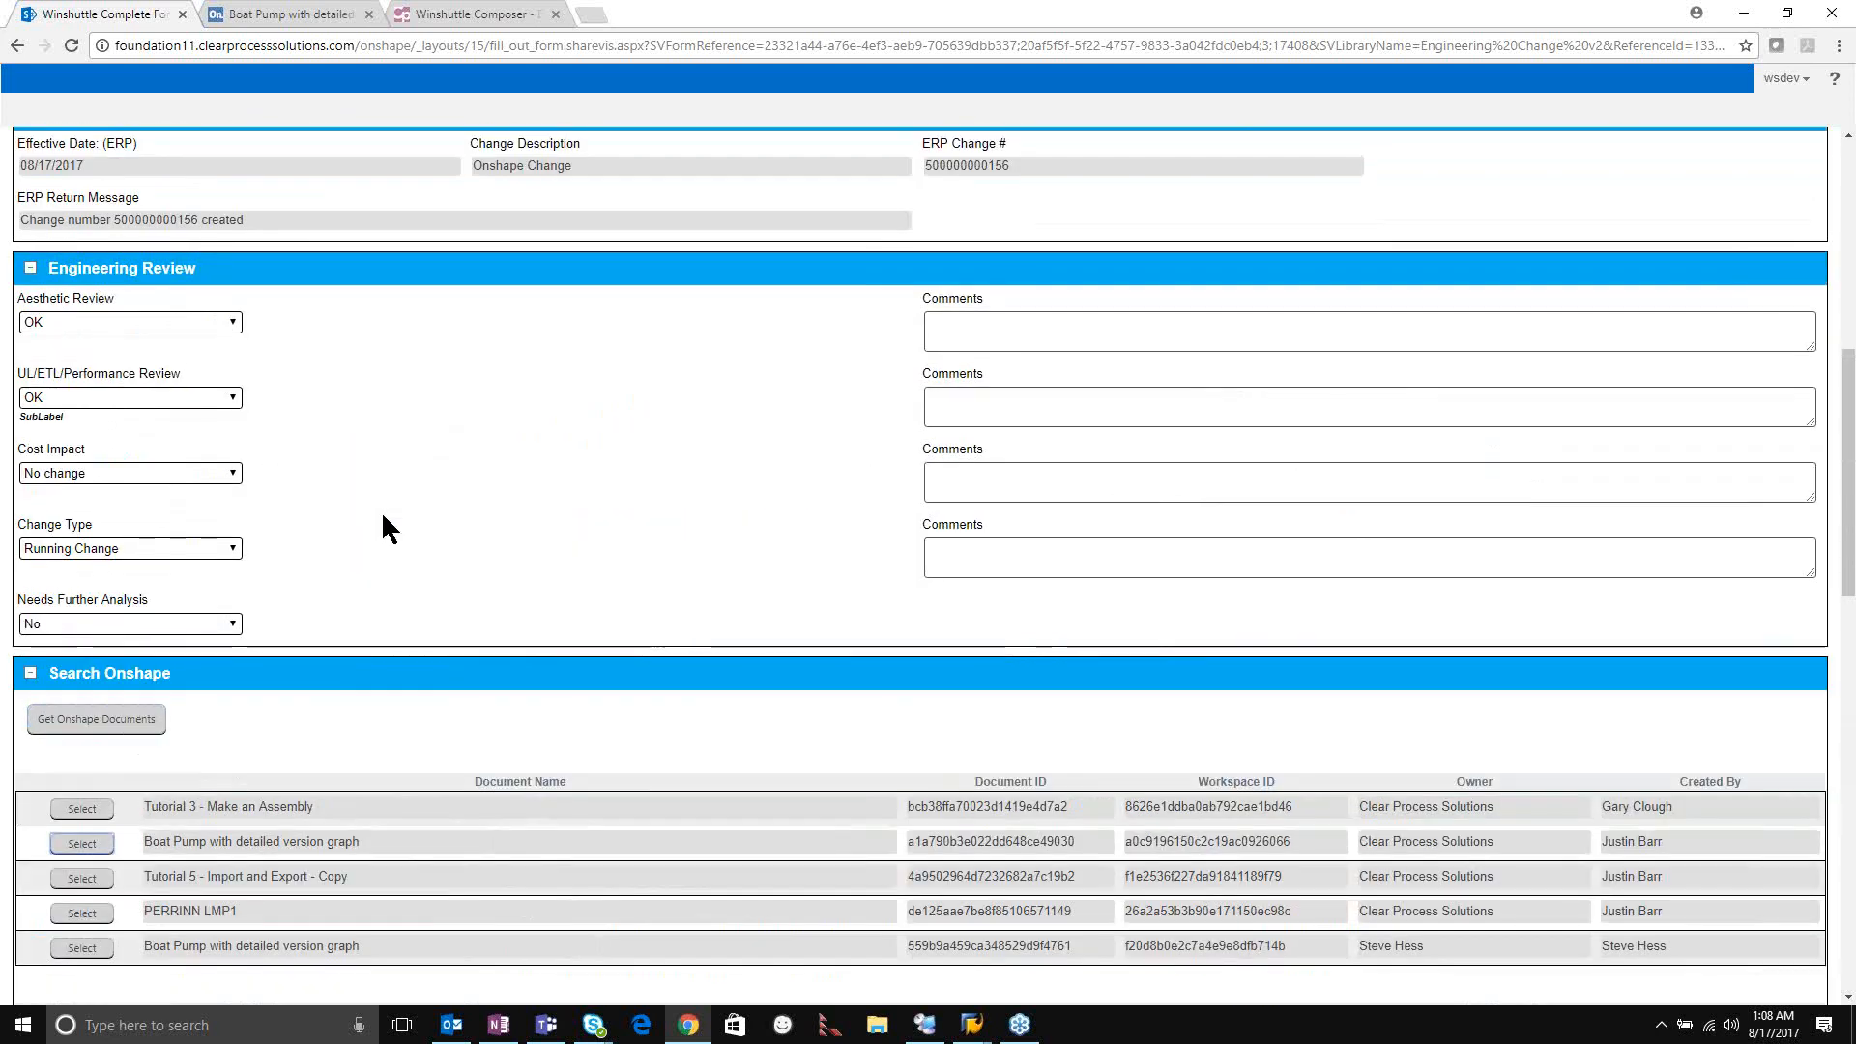
{"action": "scroll", "coordinate": [372, 513], "scroll_direction": "up", "scroll_amount": 3}
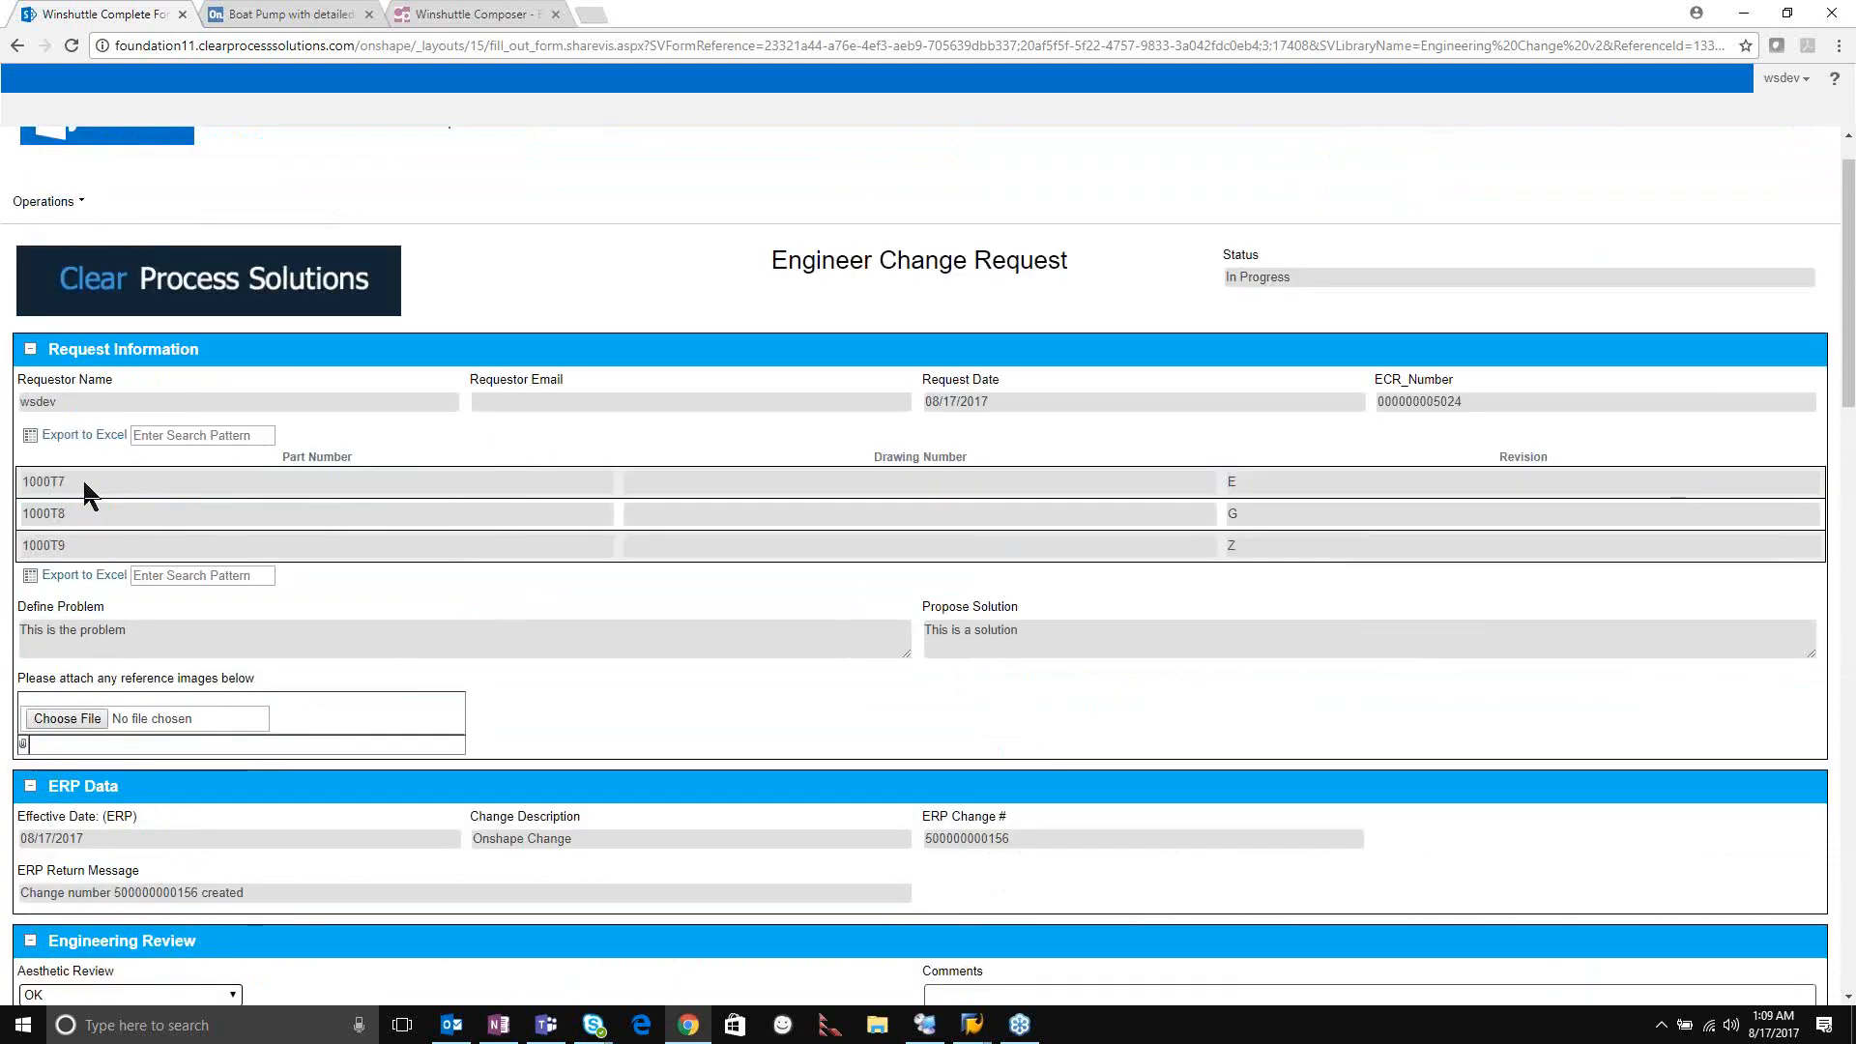
{"action": "scroll", "coordinate": [232, 565], "scroll_direction": "down", "scroll_amount": 12}
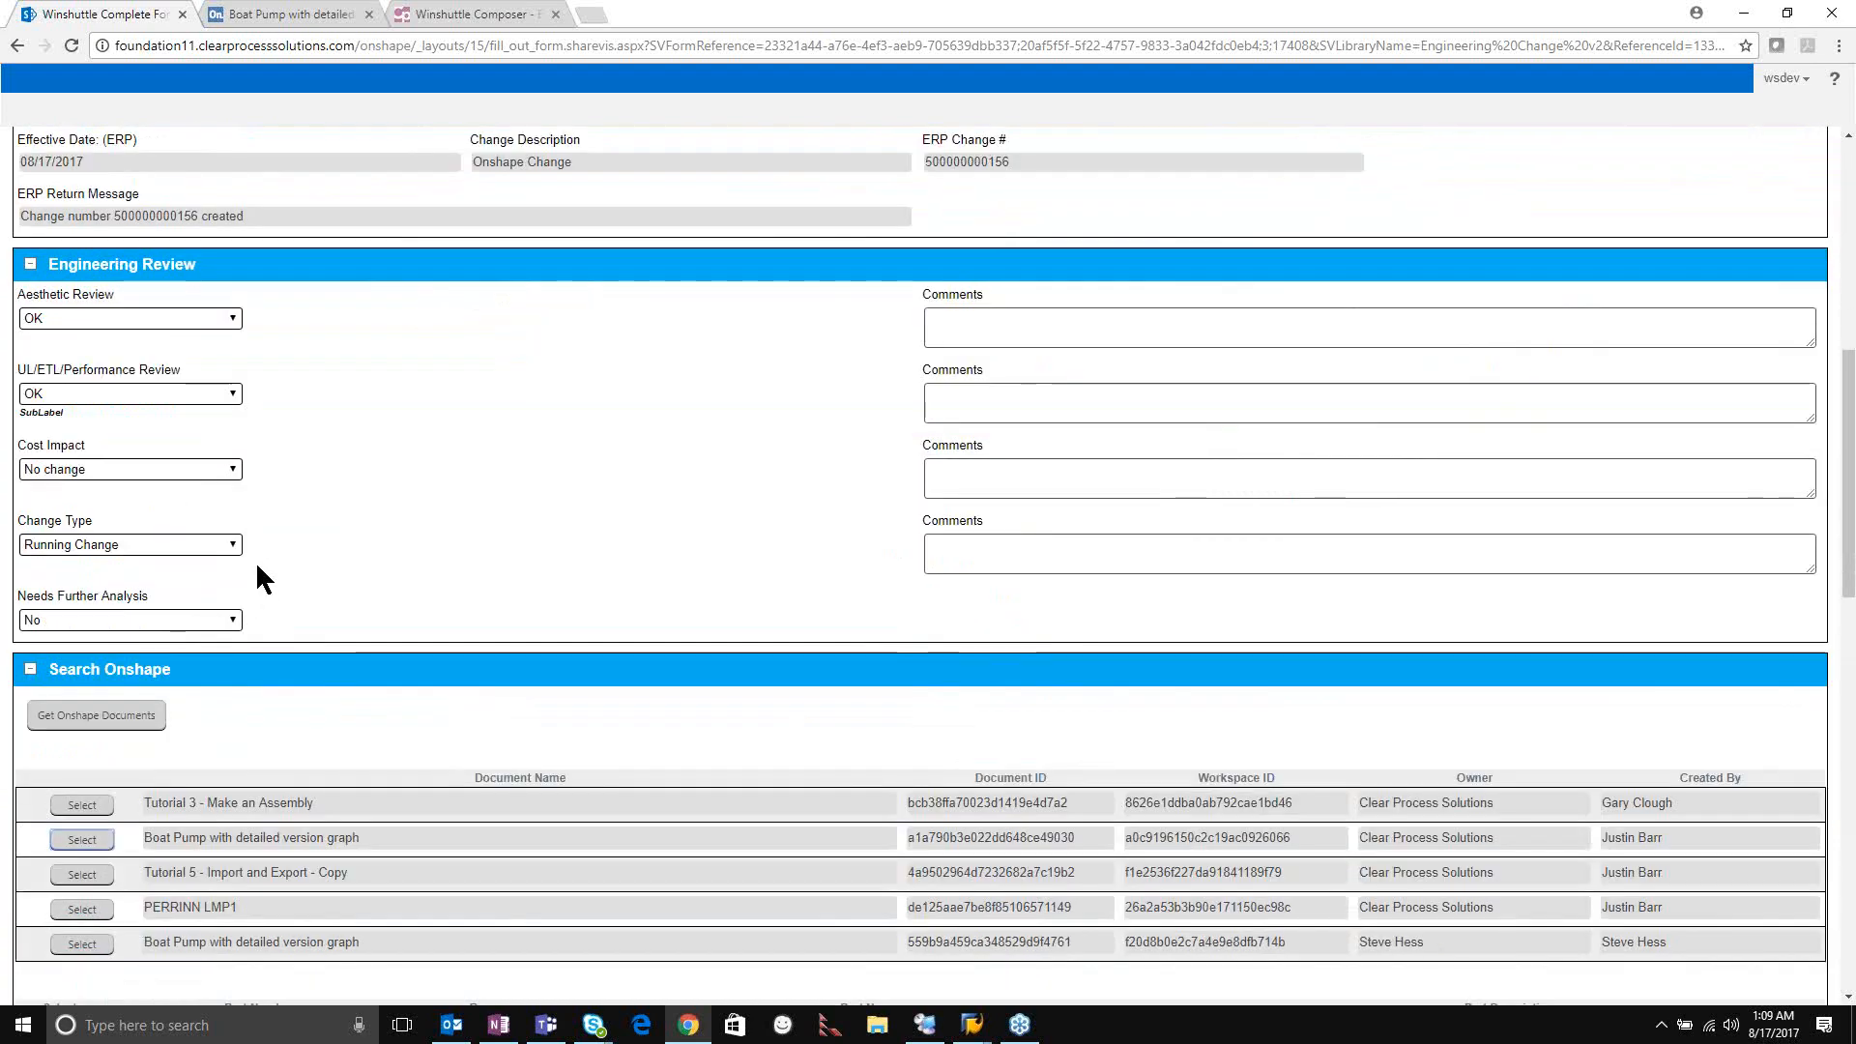
{"action": "scroll", "coordinate": [232, 566], "scroll_direction": "down", "scroll_amount": 2}
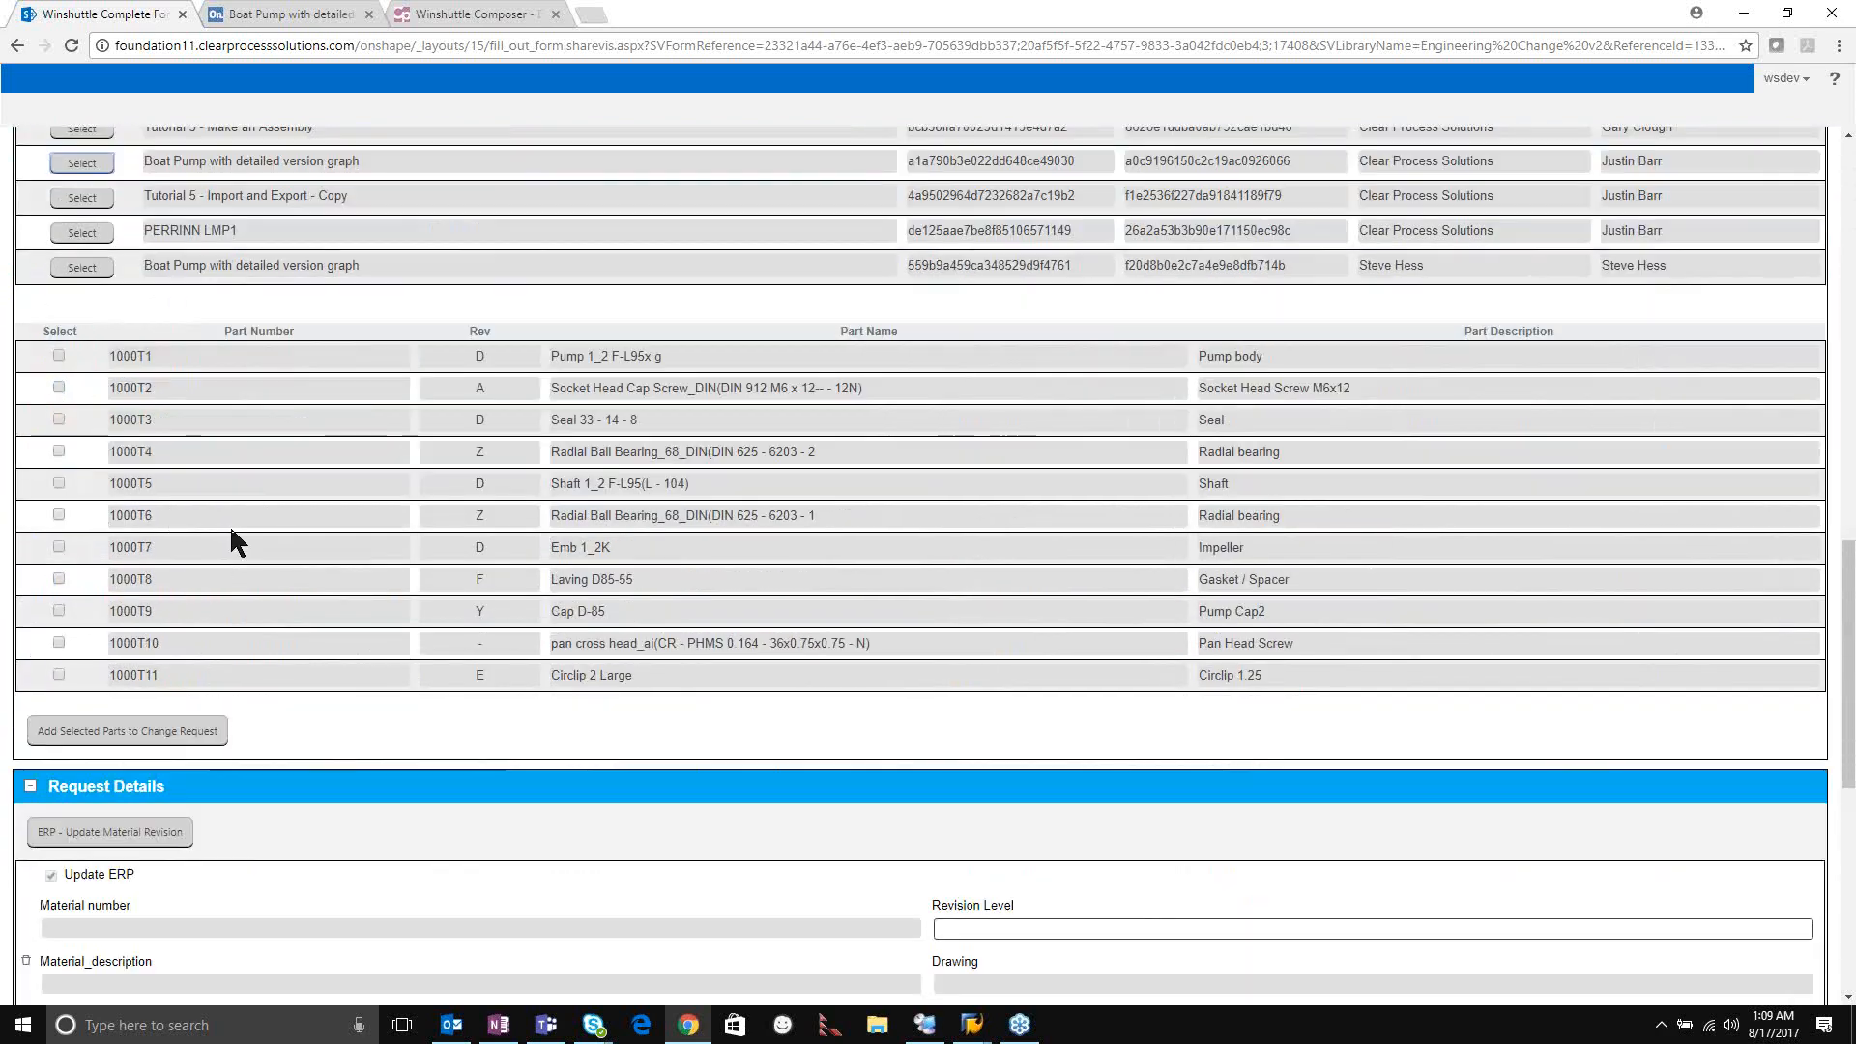
{"action": "left_click", "coordinate": [59, 548]}
{"action": "left_click", "coordinate": [59, 610]}
{"action": "left_click", "coordinate": [114, 731]}
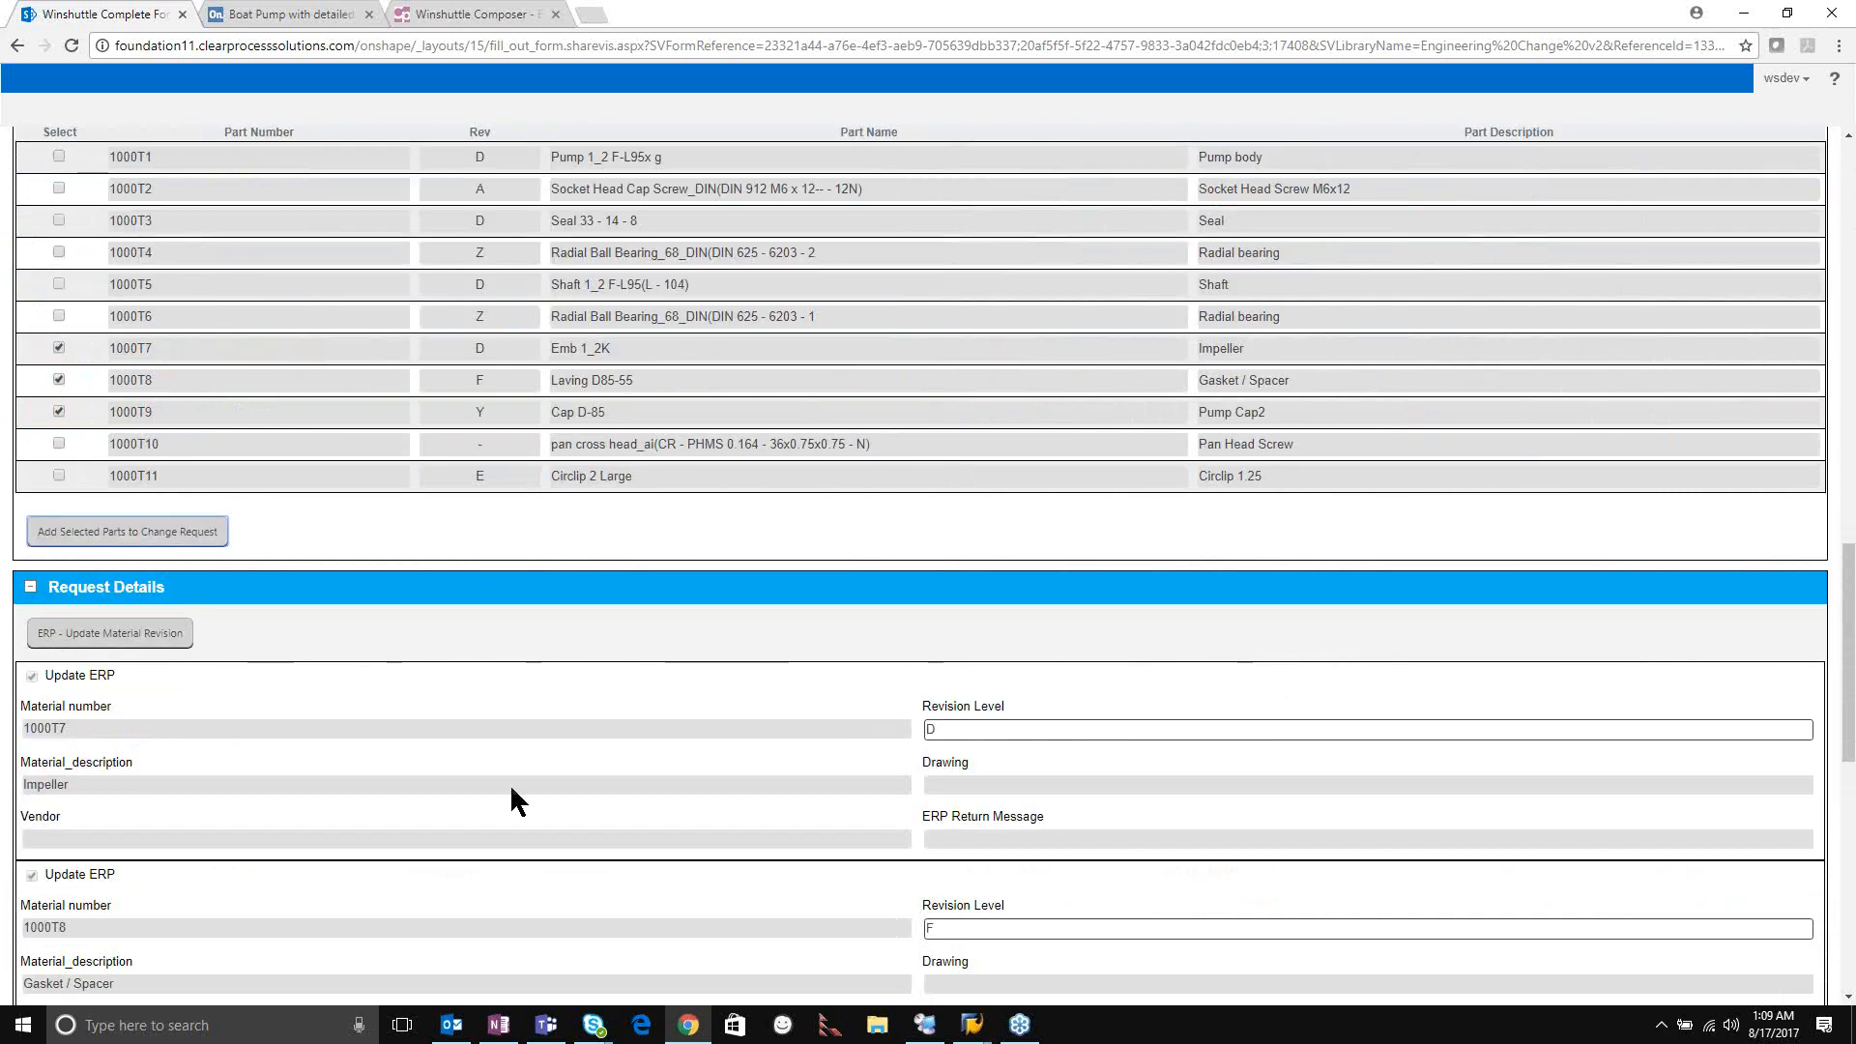
Compare with the revisions in Request Information and set the Revision Level of material 1000T7 to F in Request Details.
{"action": "scroll", "coordinate": [648, 659], "scroll_direction": "down", "scroll_amount": 2}
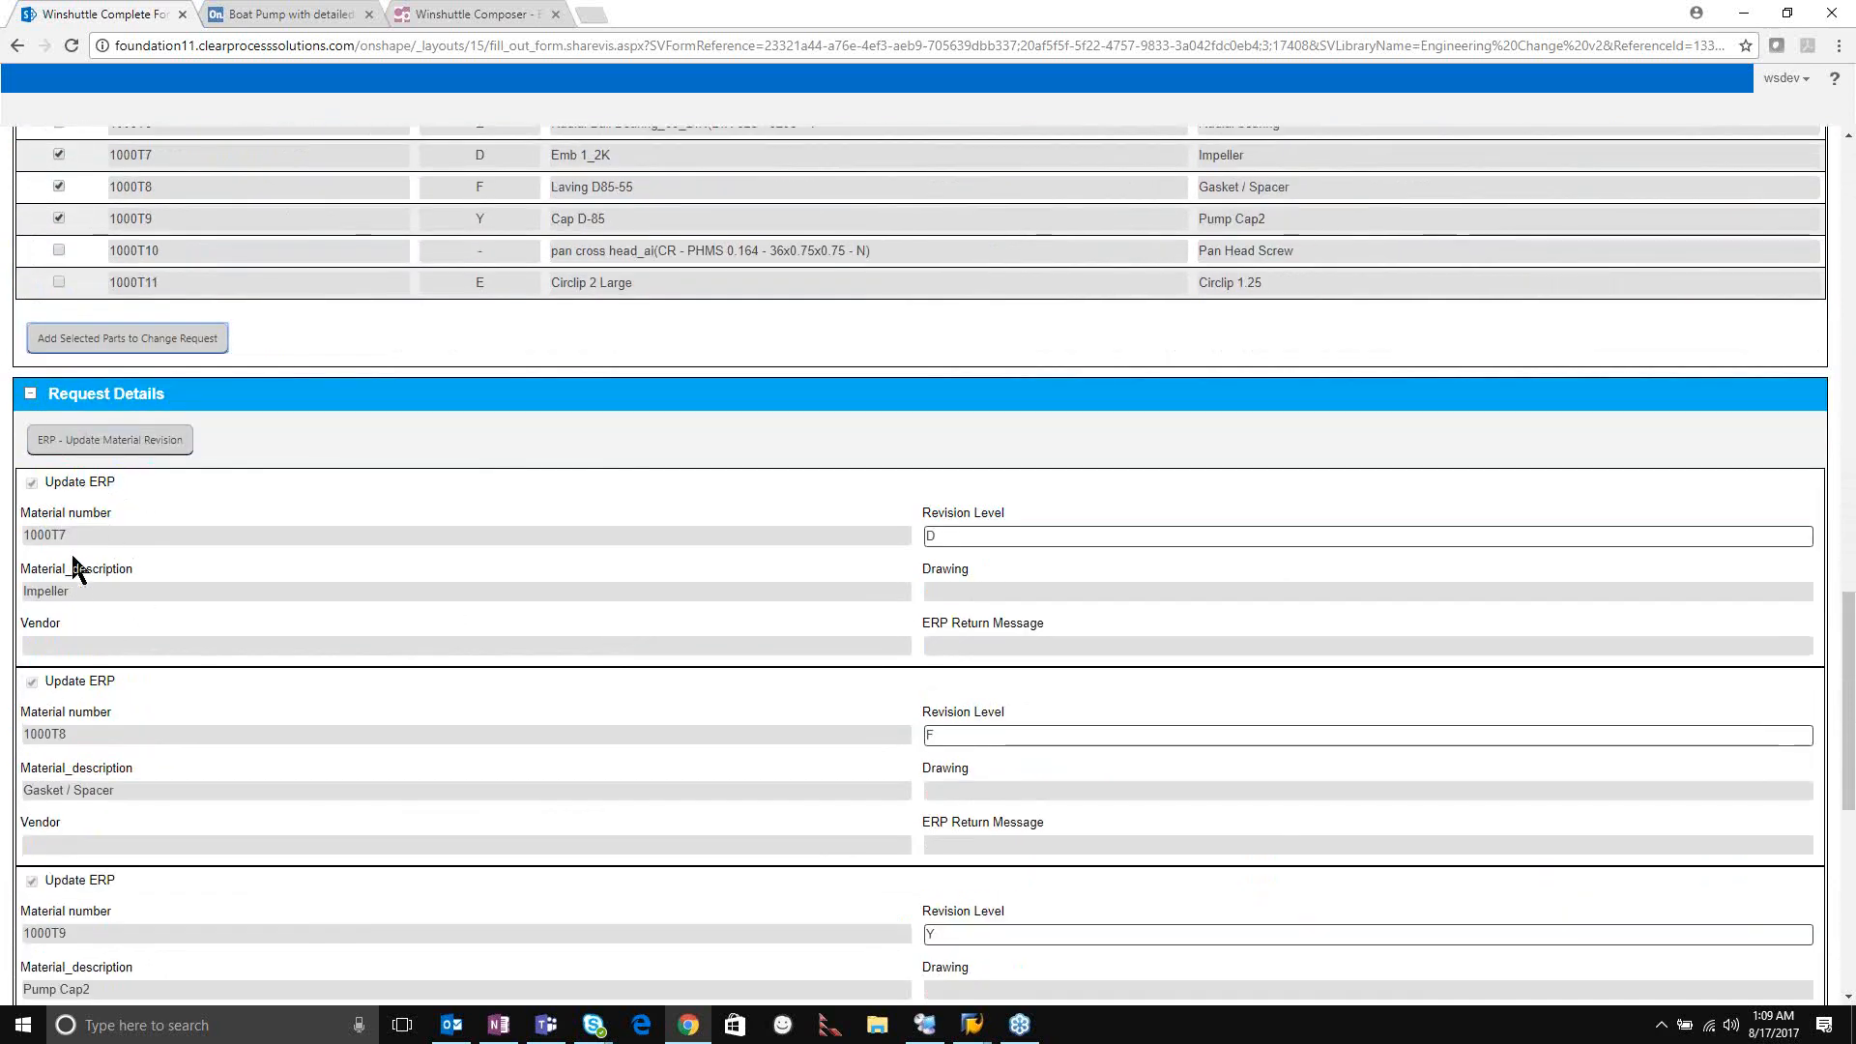
{"action": "scroll", "coordinate": [200, 627], "scroll_direction": "down", "scroll_amount": 1}
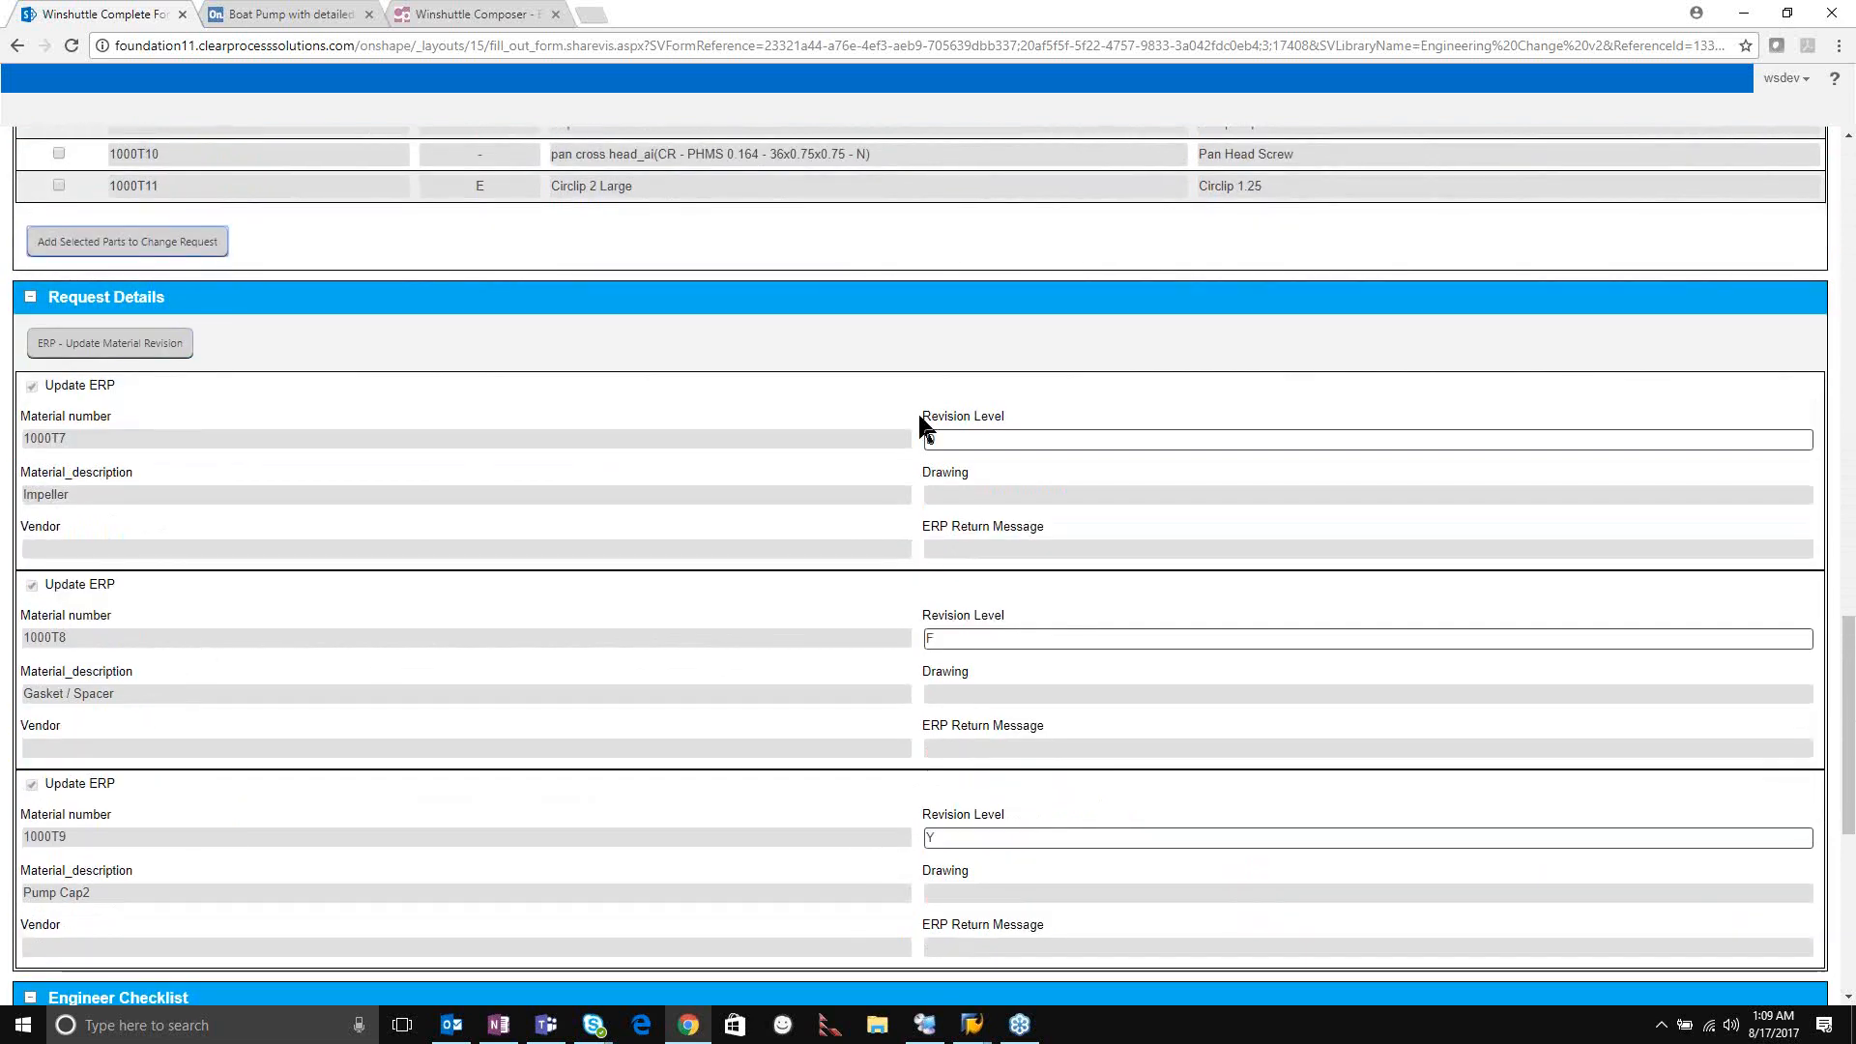
{"action": "double_click", "coordinate": [961, 437]}
{"action": "scroll", "coordinate": [1026, 486], "scroll_direction": "up", "scroll_amount": 9}
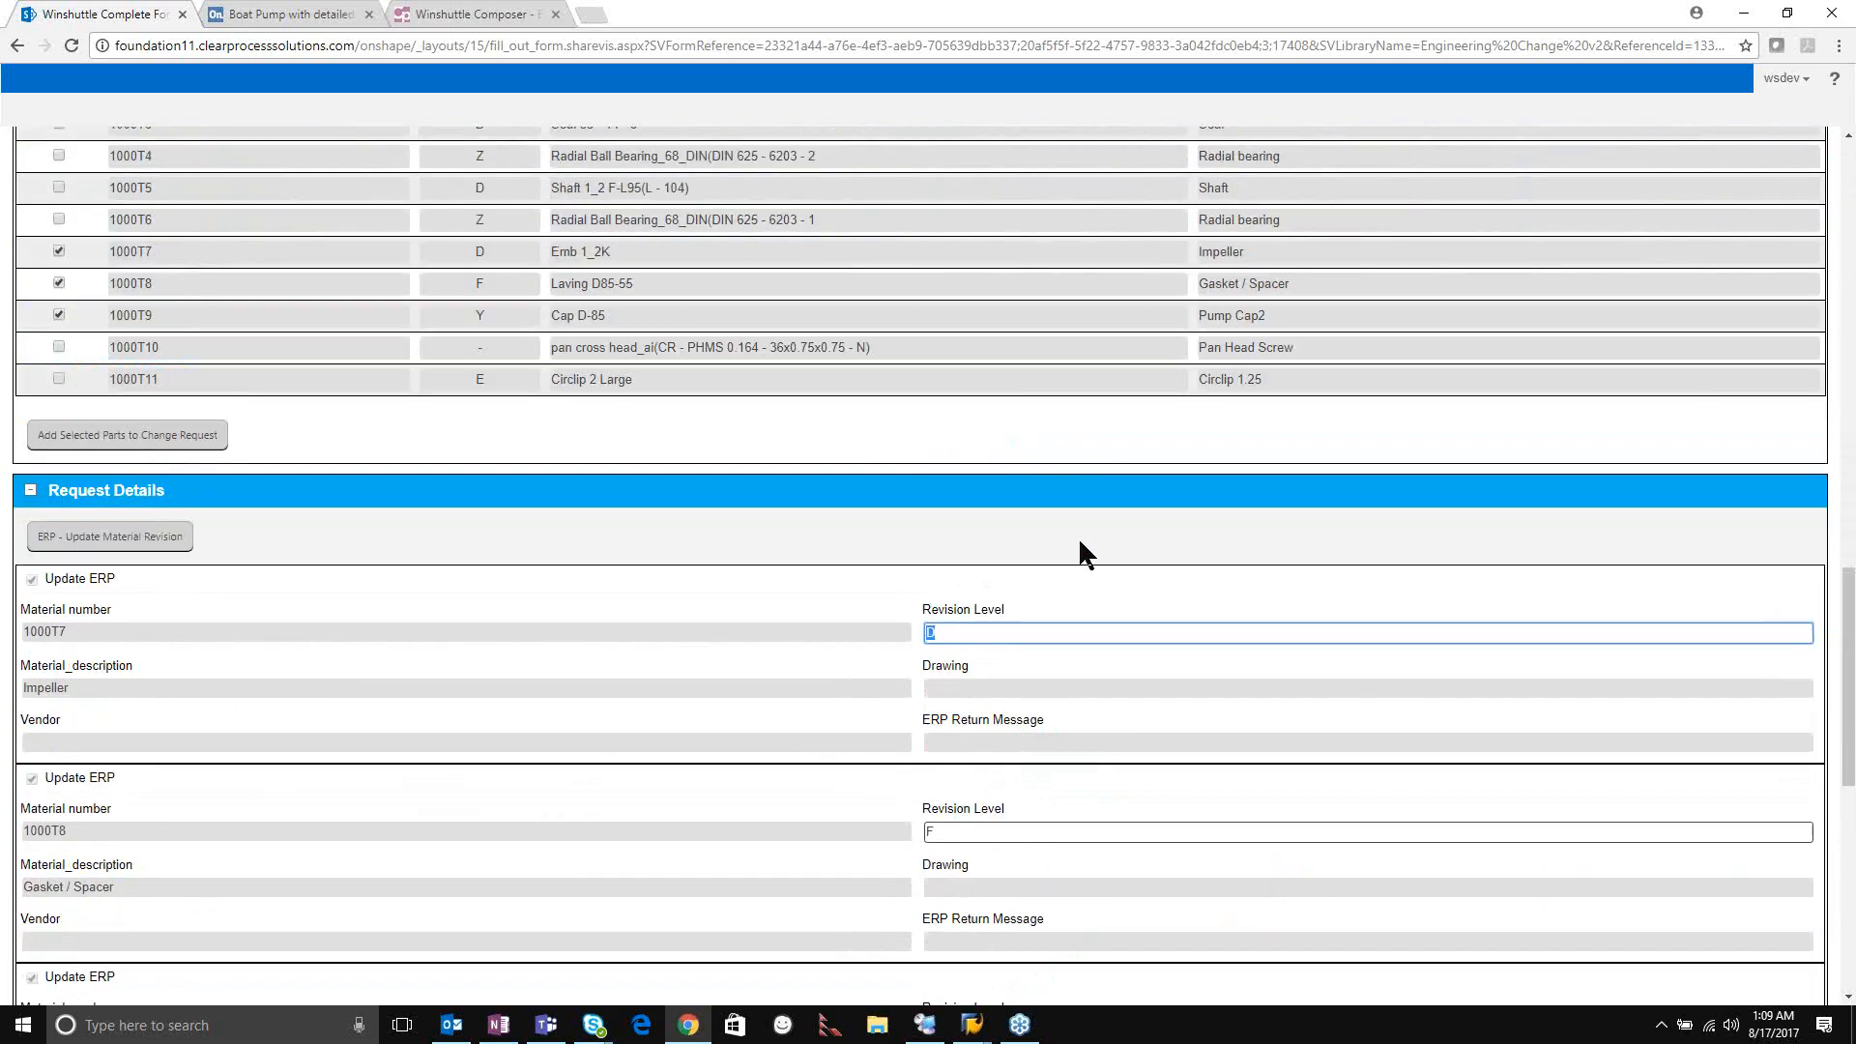
{"action": "scroll", "coordinate": [1092, 527], "scroll_direction": "up", "scroll_amount": 8}
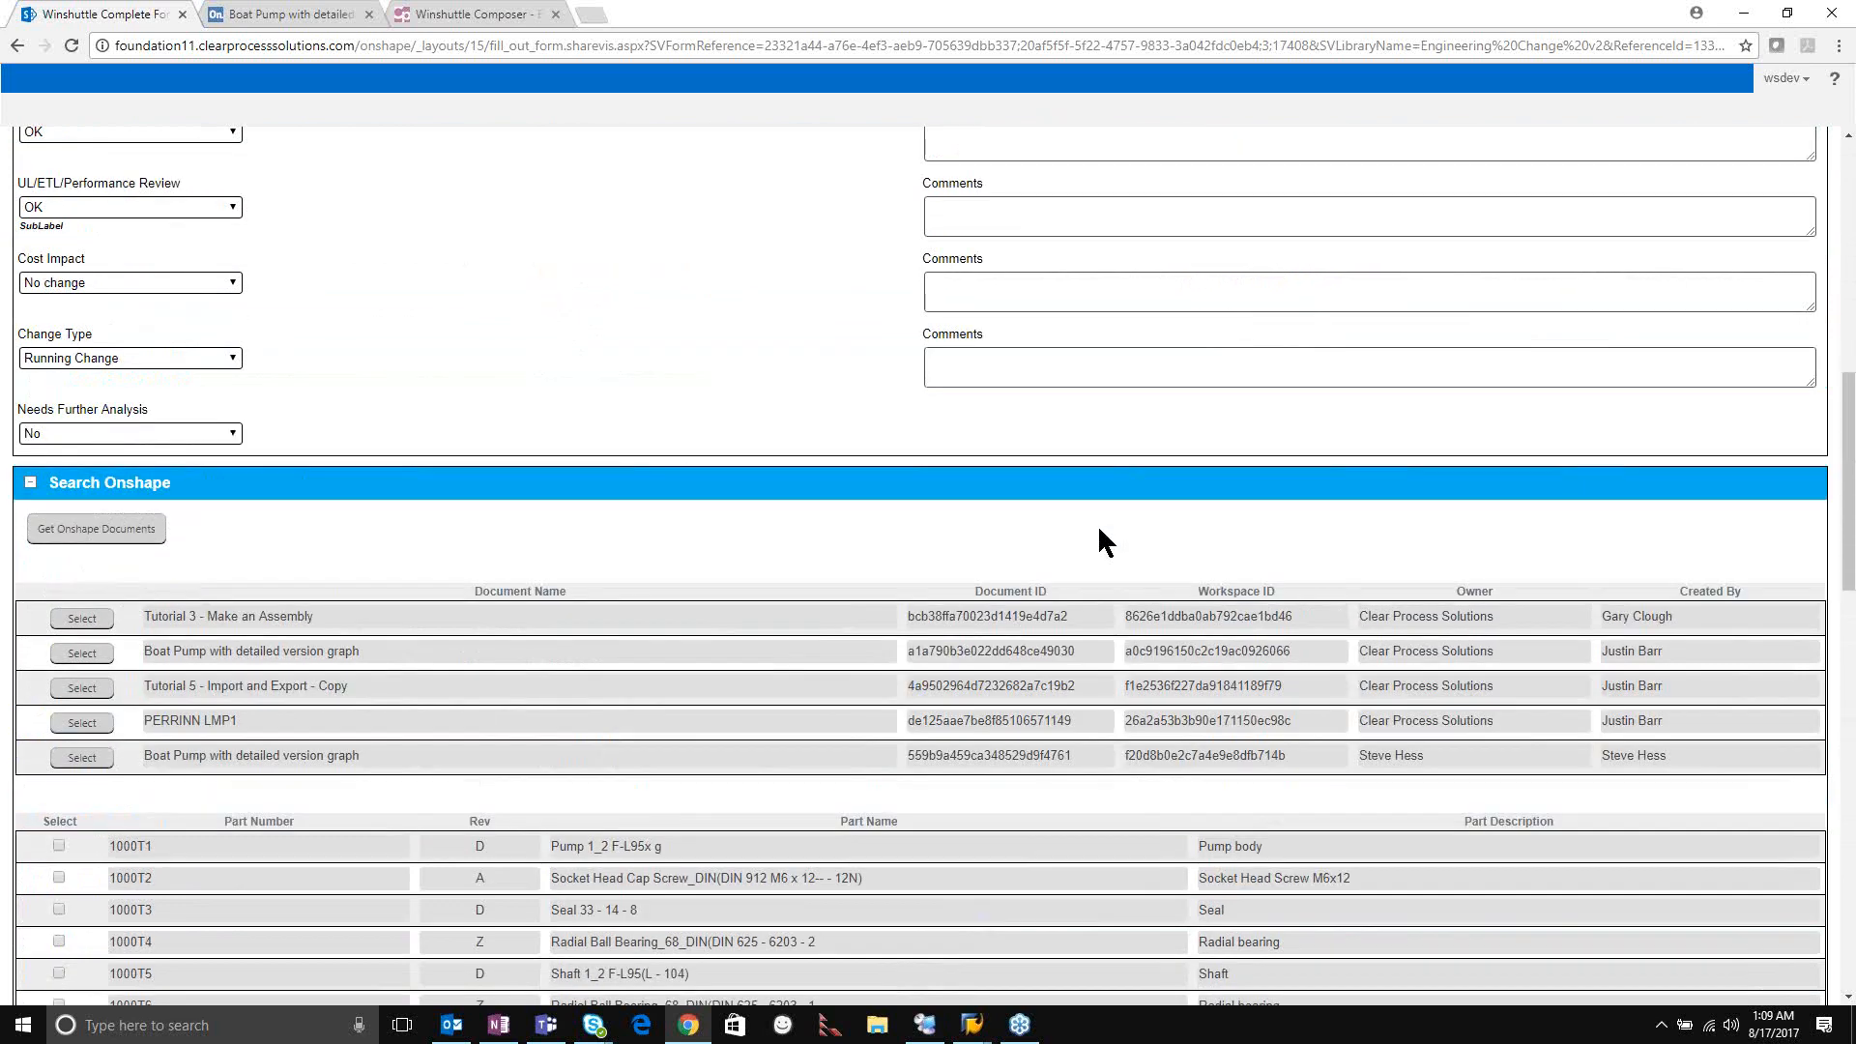
{"action": "scroll", "coordinate": [1091, 553], "scroll_direction": "up", "scroll_amount": 3}
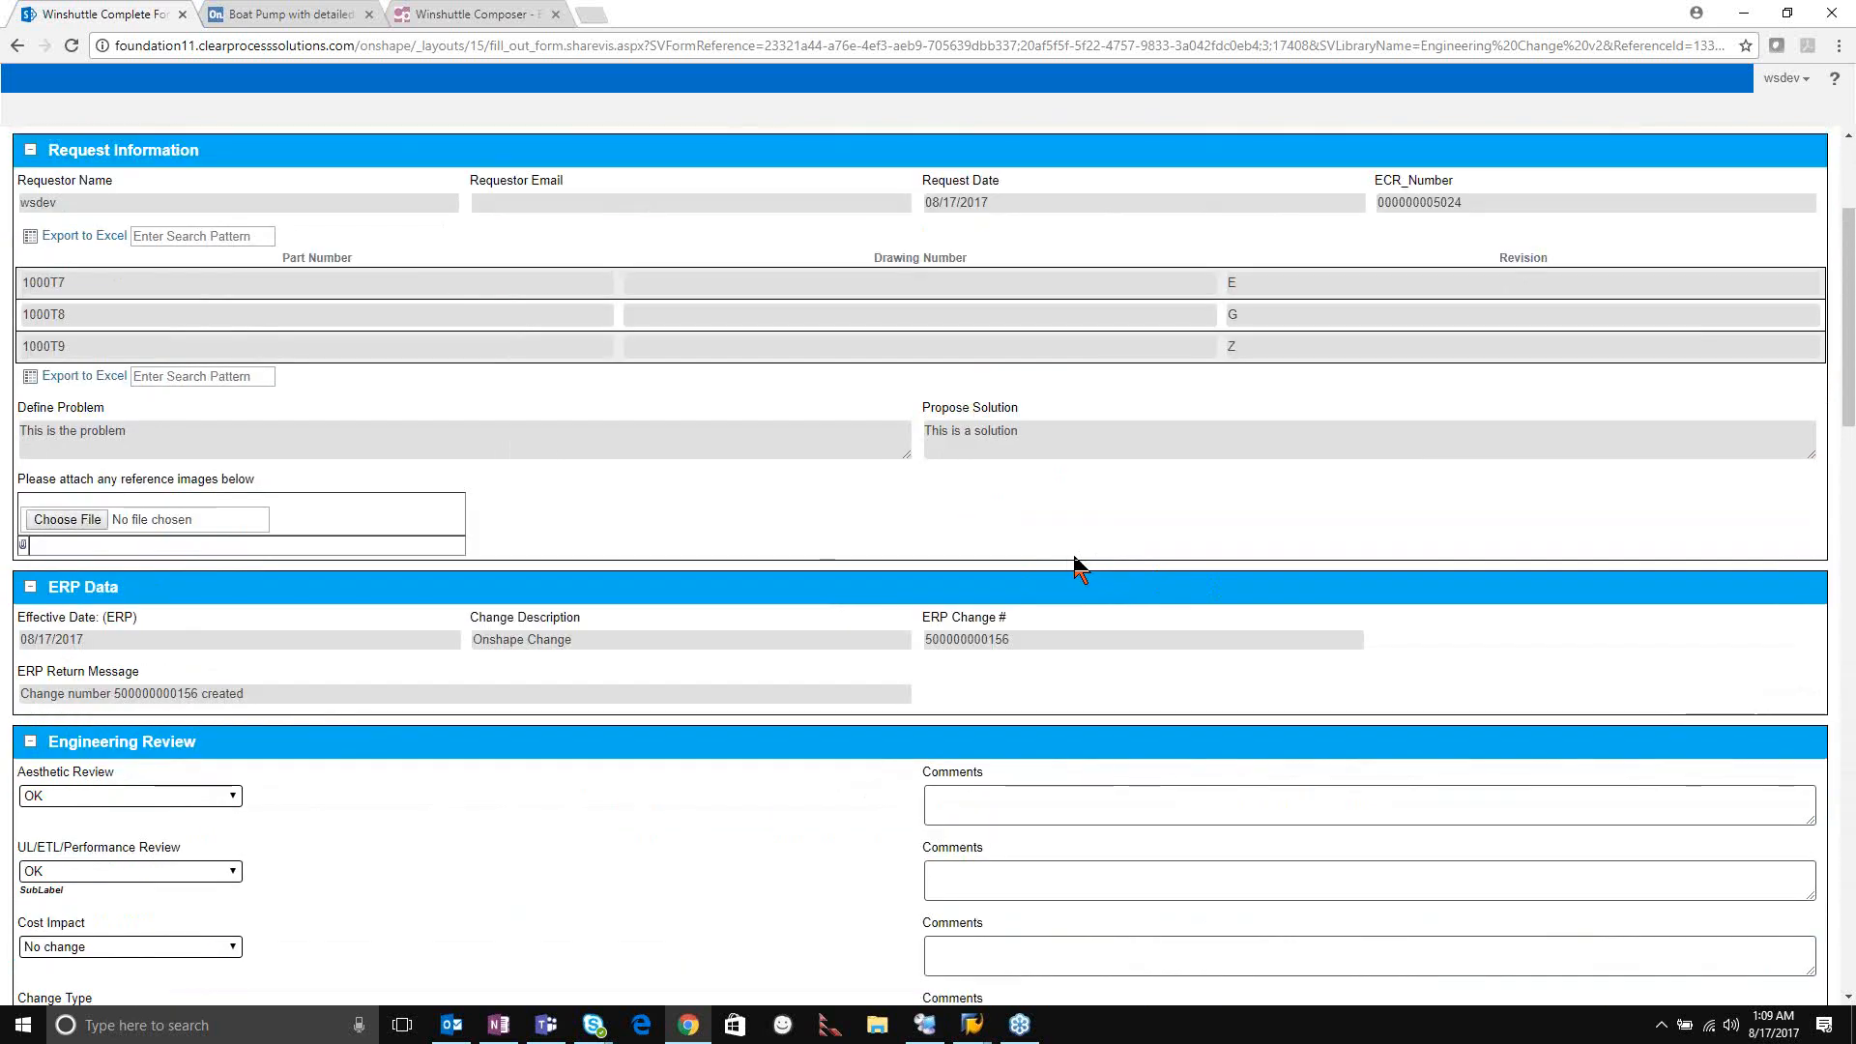
{"action": "scroll", "coordinate": [1238, 575], "scroll_direction": "down", "scroll_amount": 3}
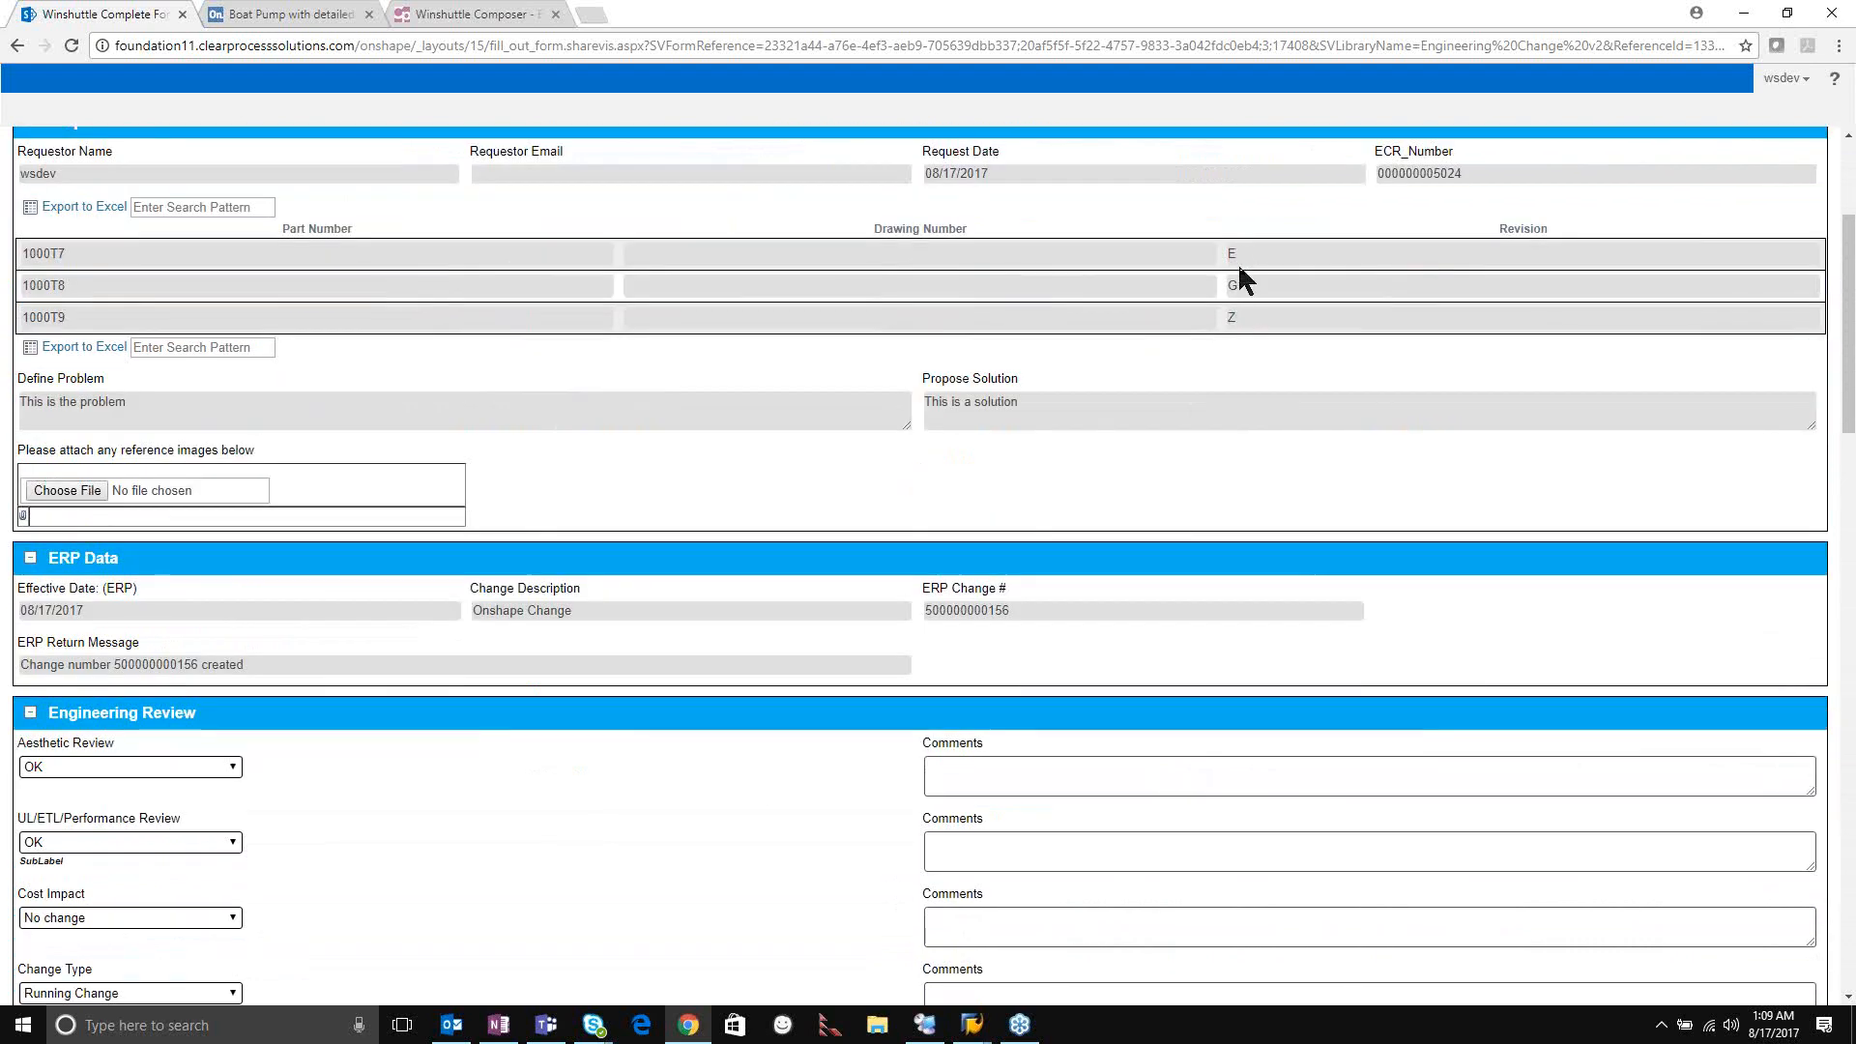
{"action": "scroll", "coordinate": [1249, 327], "scroll_direction": "down", "scroll_amount": 10}
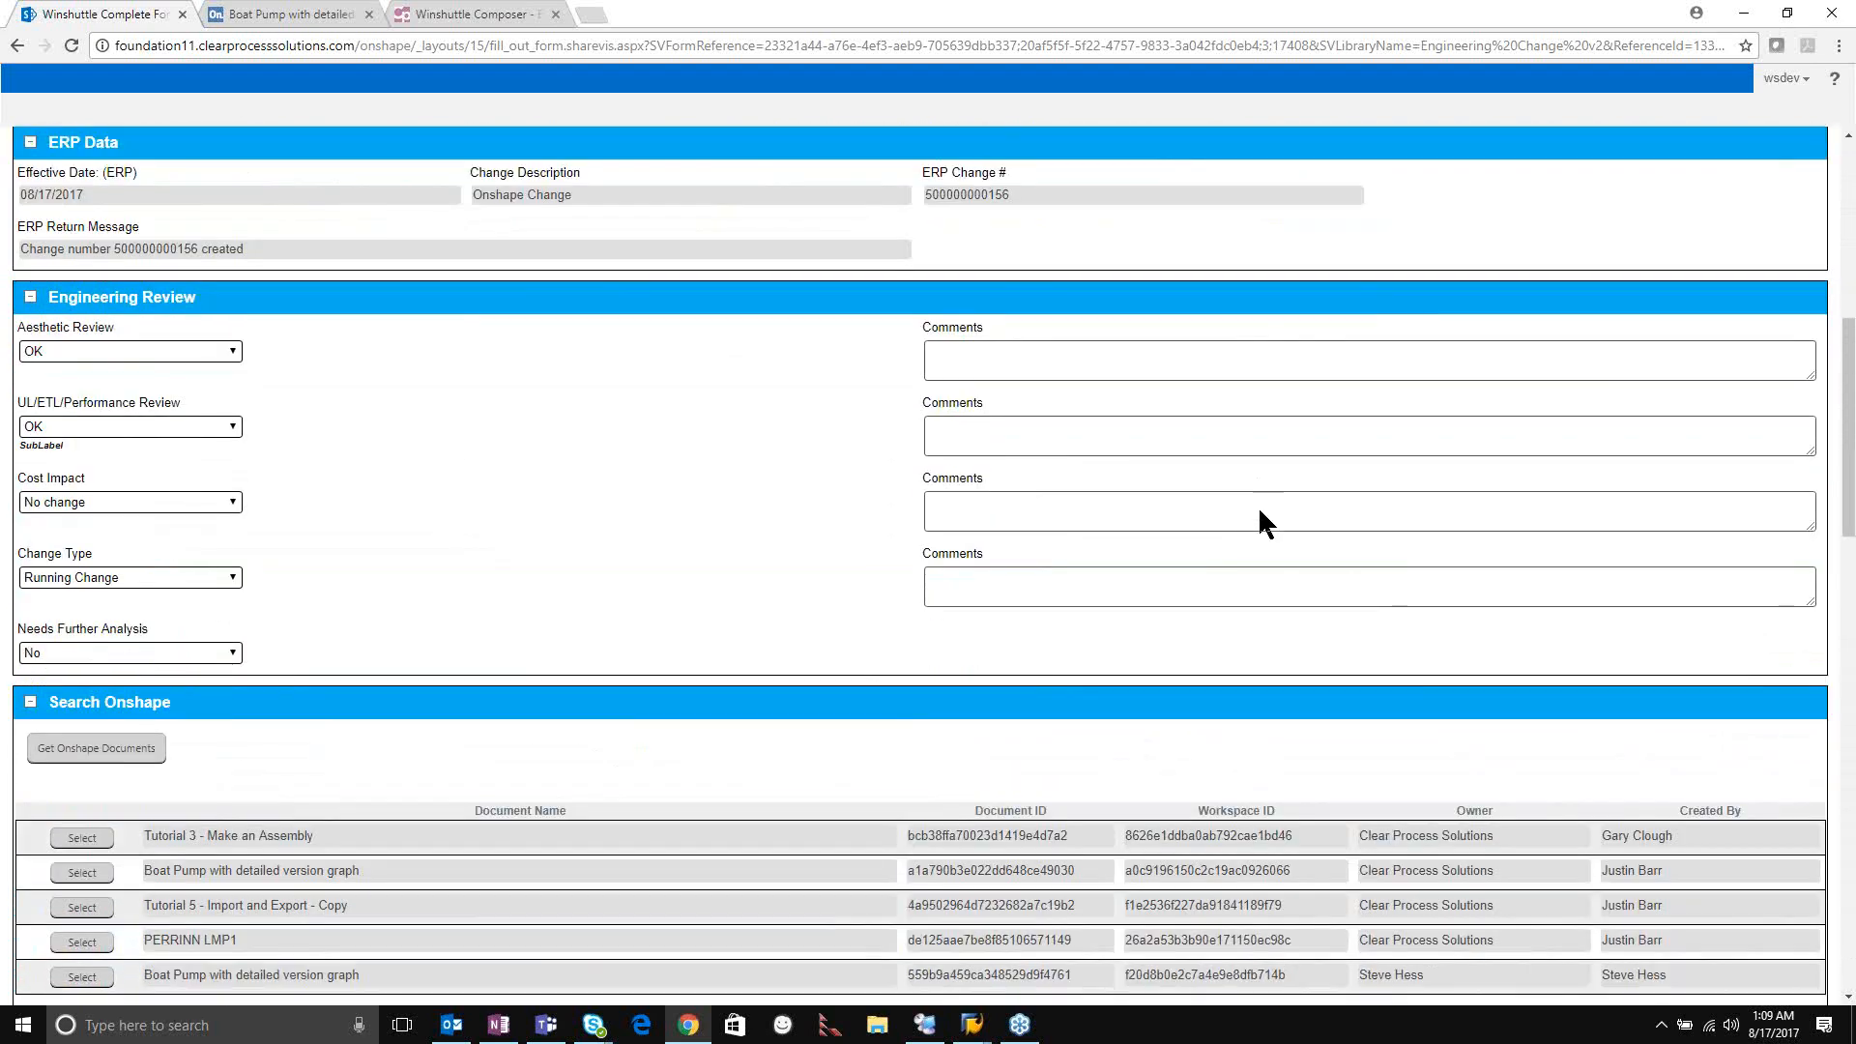
{"action": "scroll", "coordinate": [1238, 584], "scroll_direction": "down", "scroll_amount": 8}
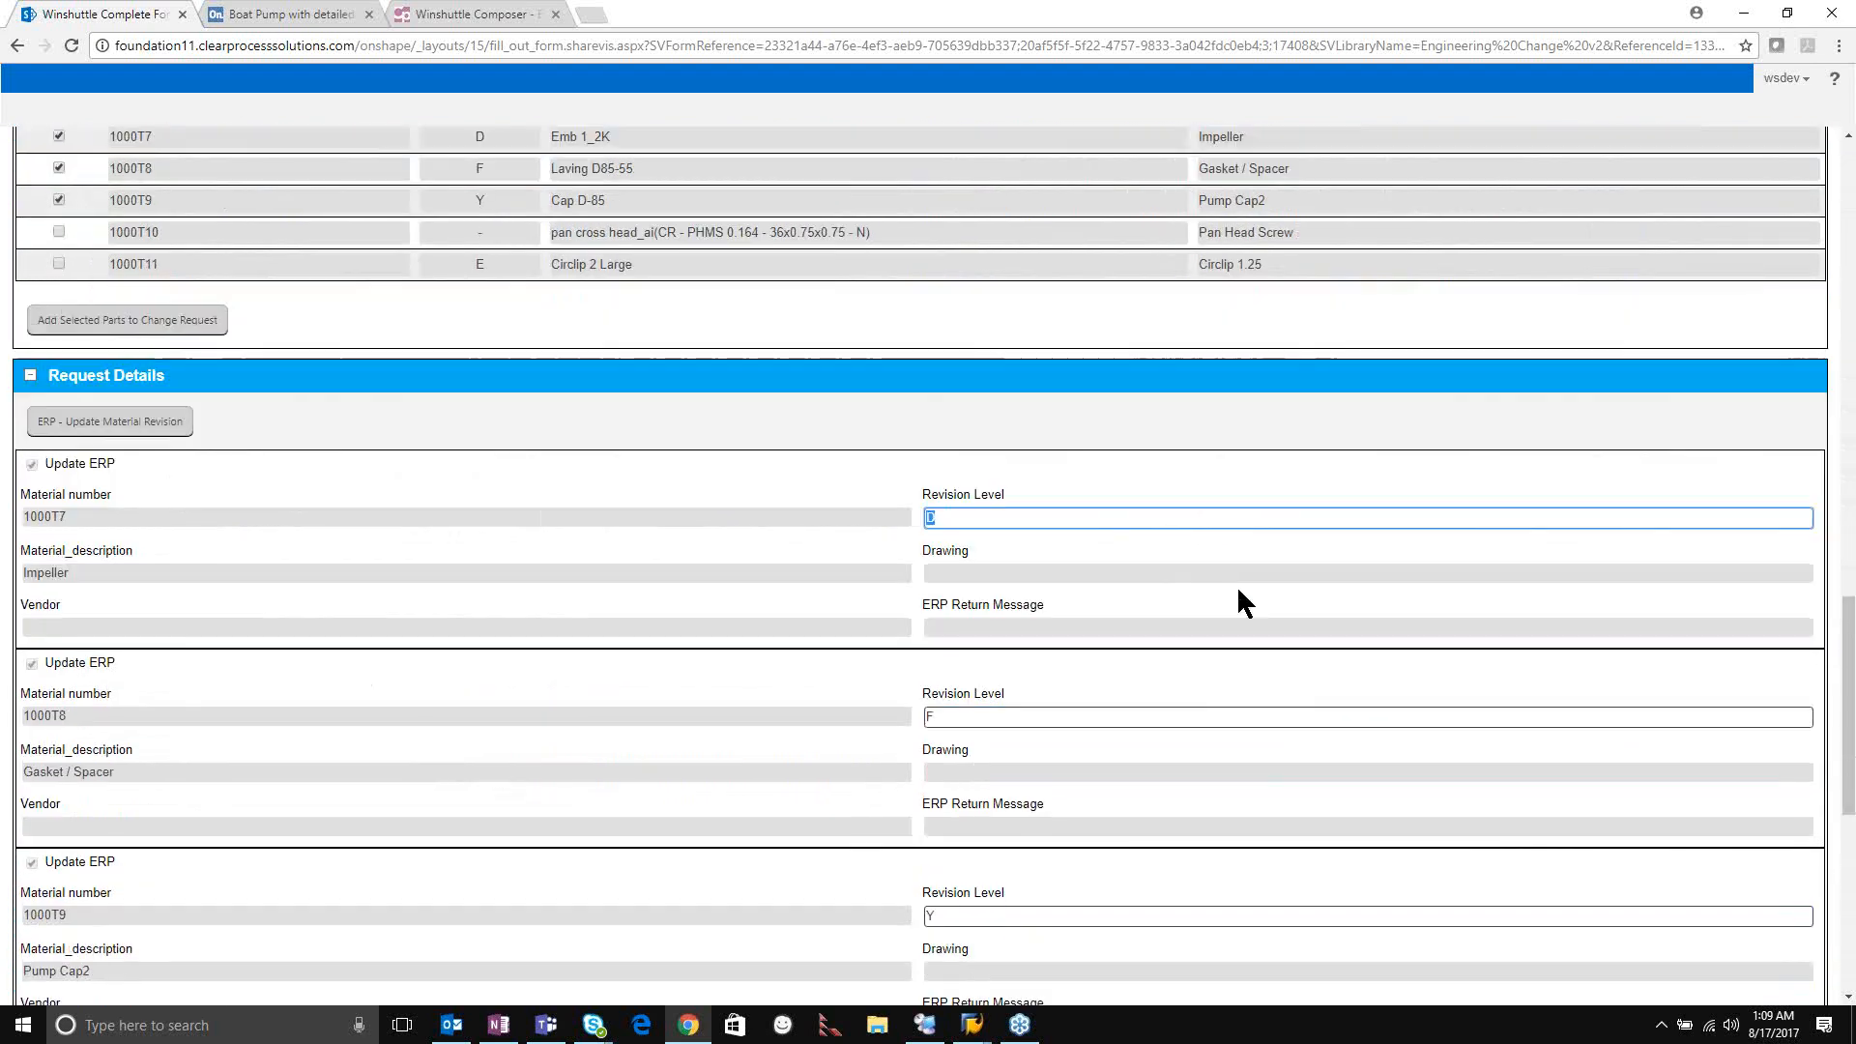
{"action": "scroll", "coordinate": [1237, 584], "scroll_direction": "up", "scroll_amount": 1}
{"action": "type", "text": "F"}
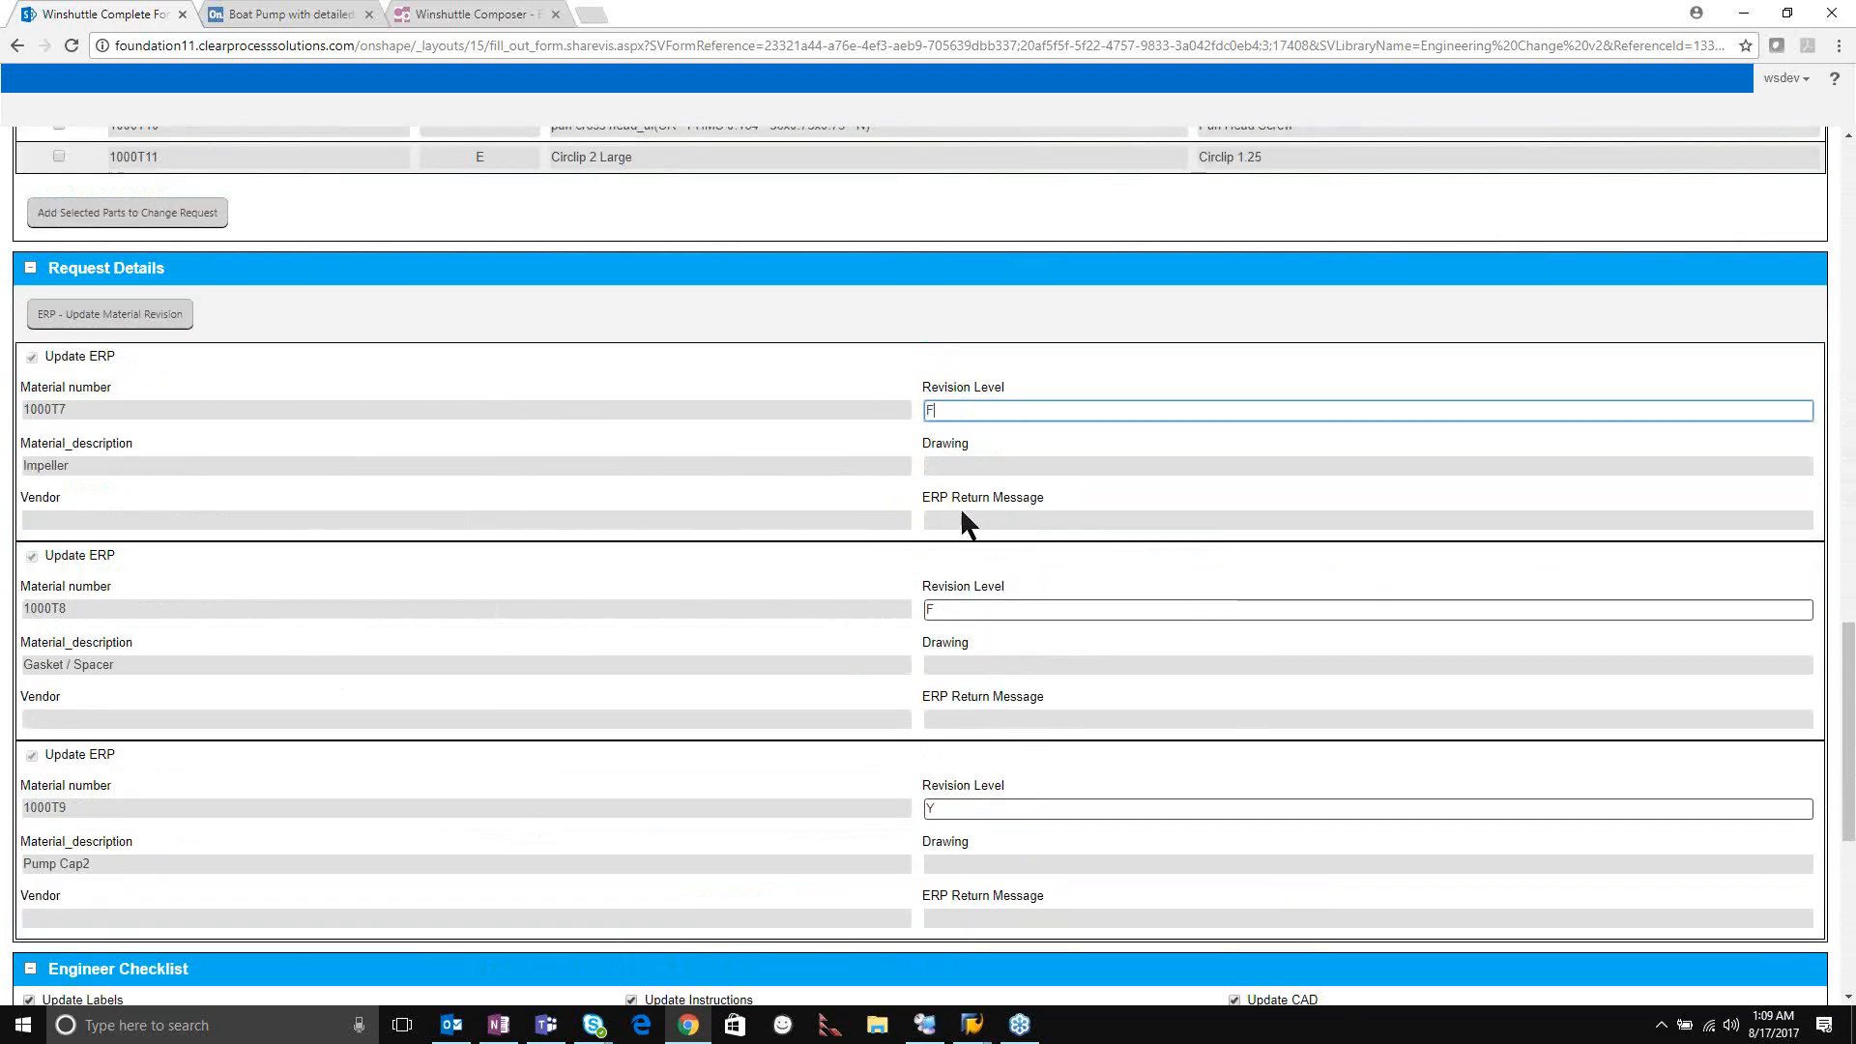
{"action": "key", "text": "Tab"}
Set the Revision Level of material 1000T8 to H and of material 1000T9 to ZA.
{"action": "left_click_drag", "start_coordinate": [952, 609], "coordinate": [908, 624]}
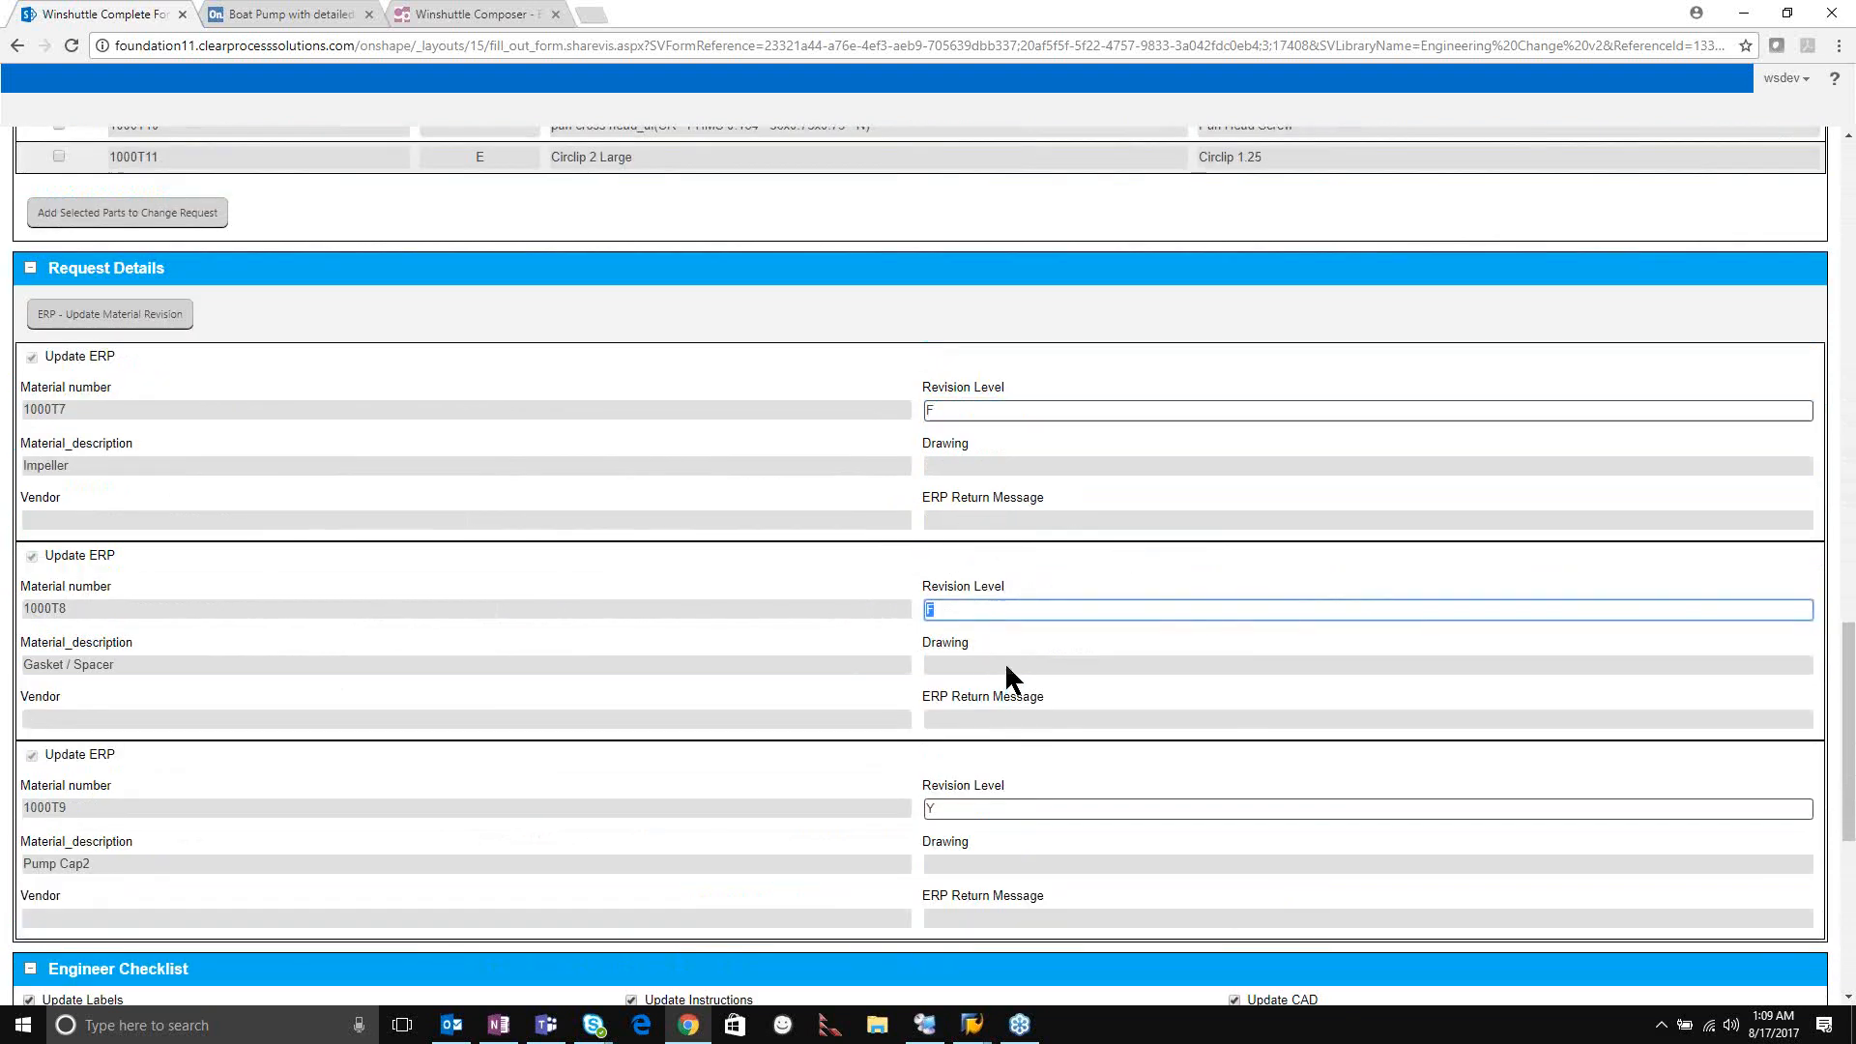
{"action": "type", "text": "H"}
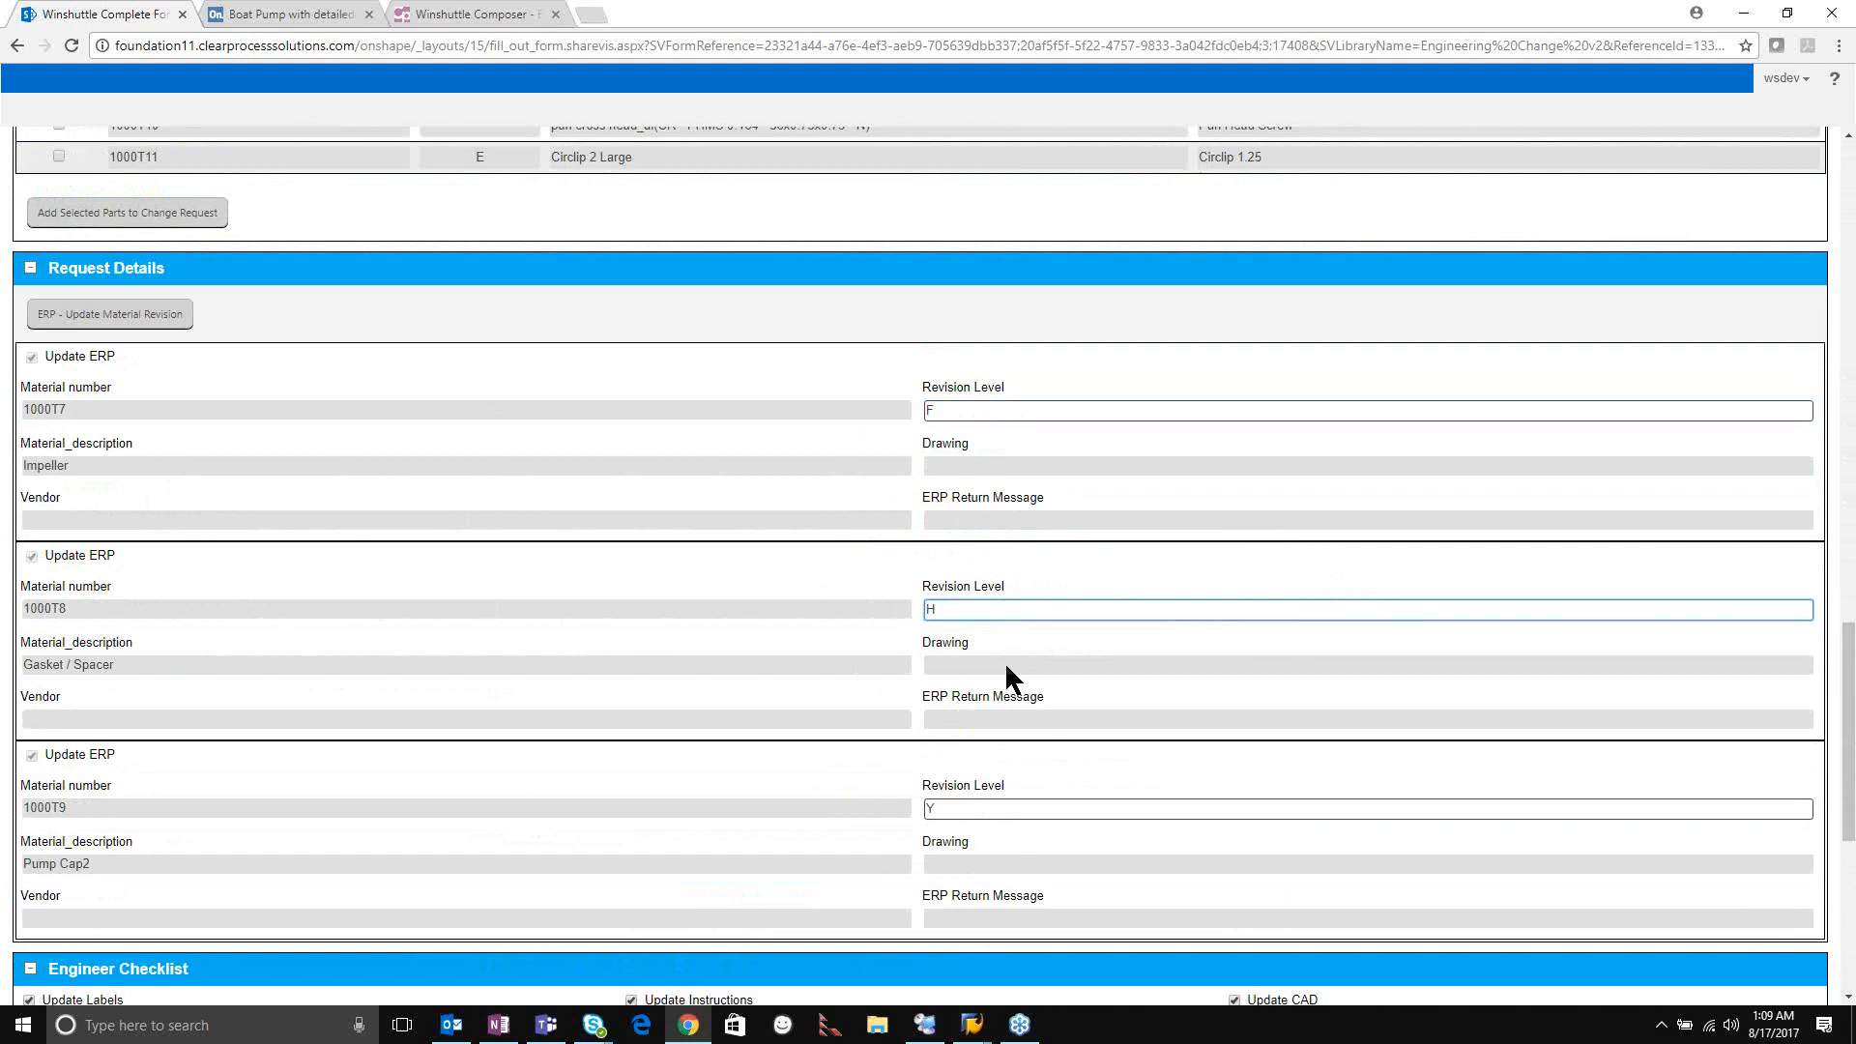
{"action": "left_click_drag", "start_coordinate": [1181, 808], "coordinate": [944, 835]}
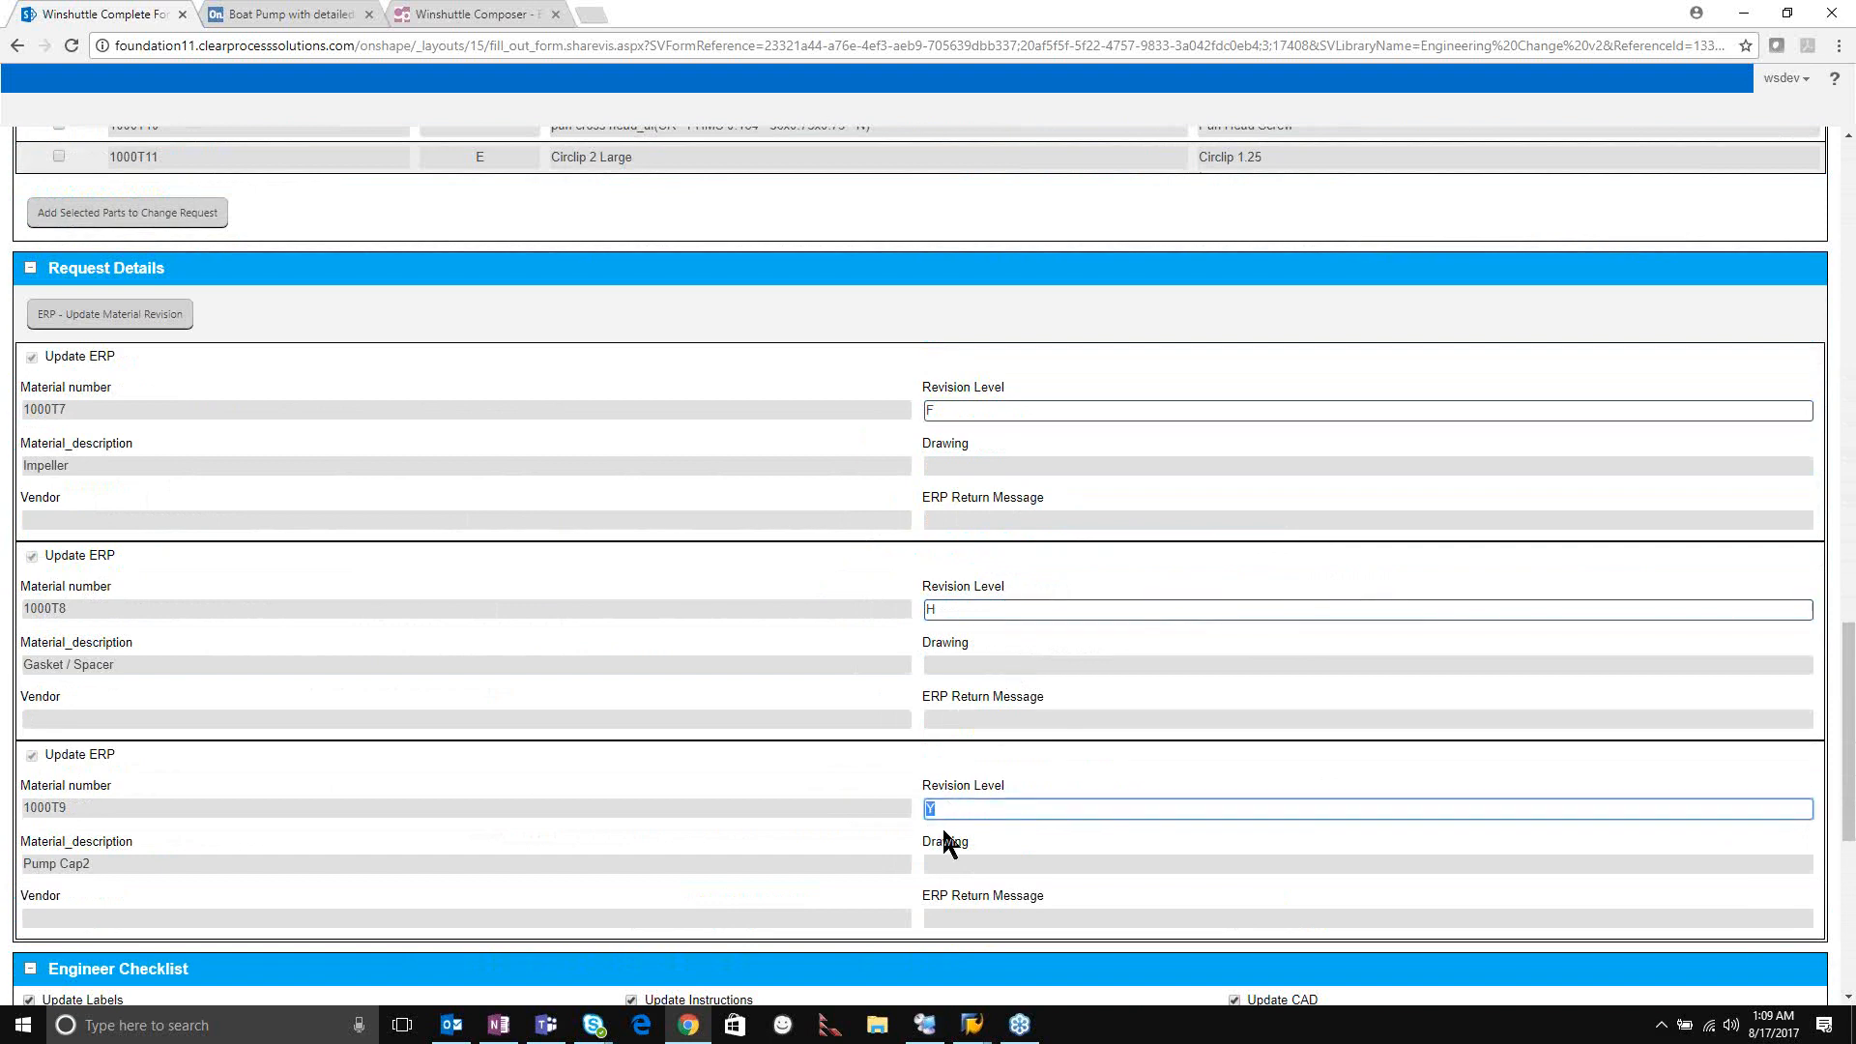
{"action": "type", "text": "ZA"}
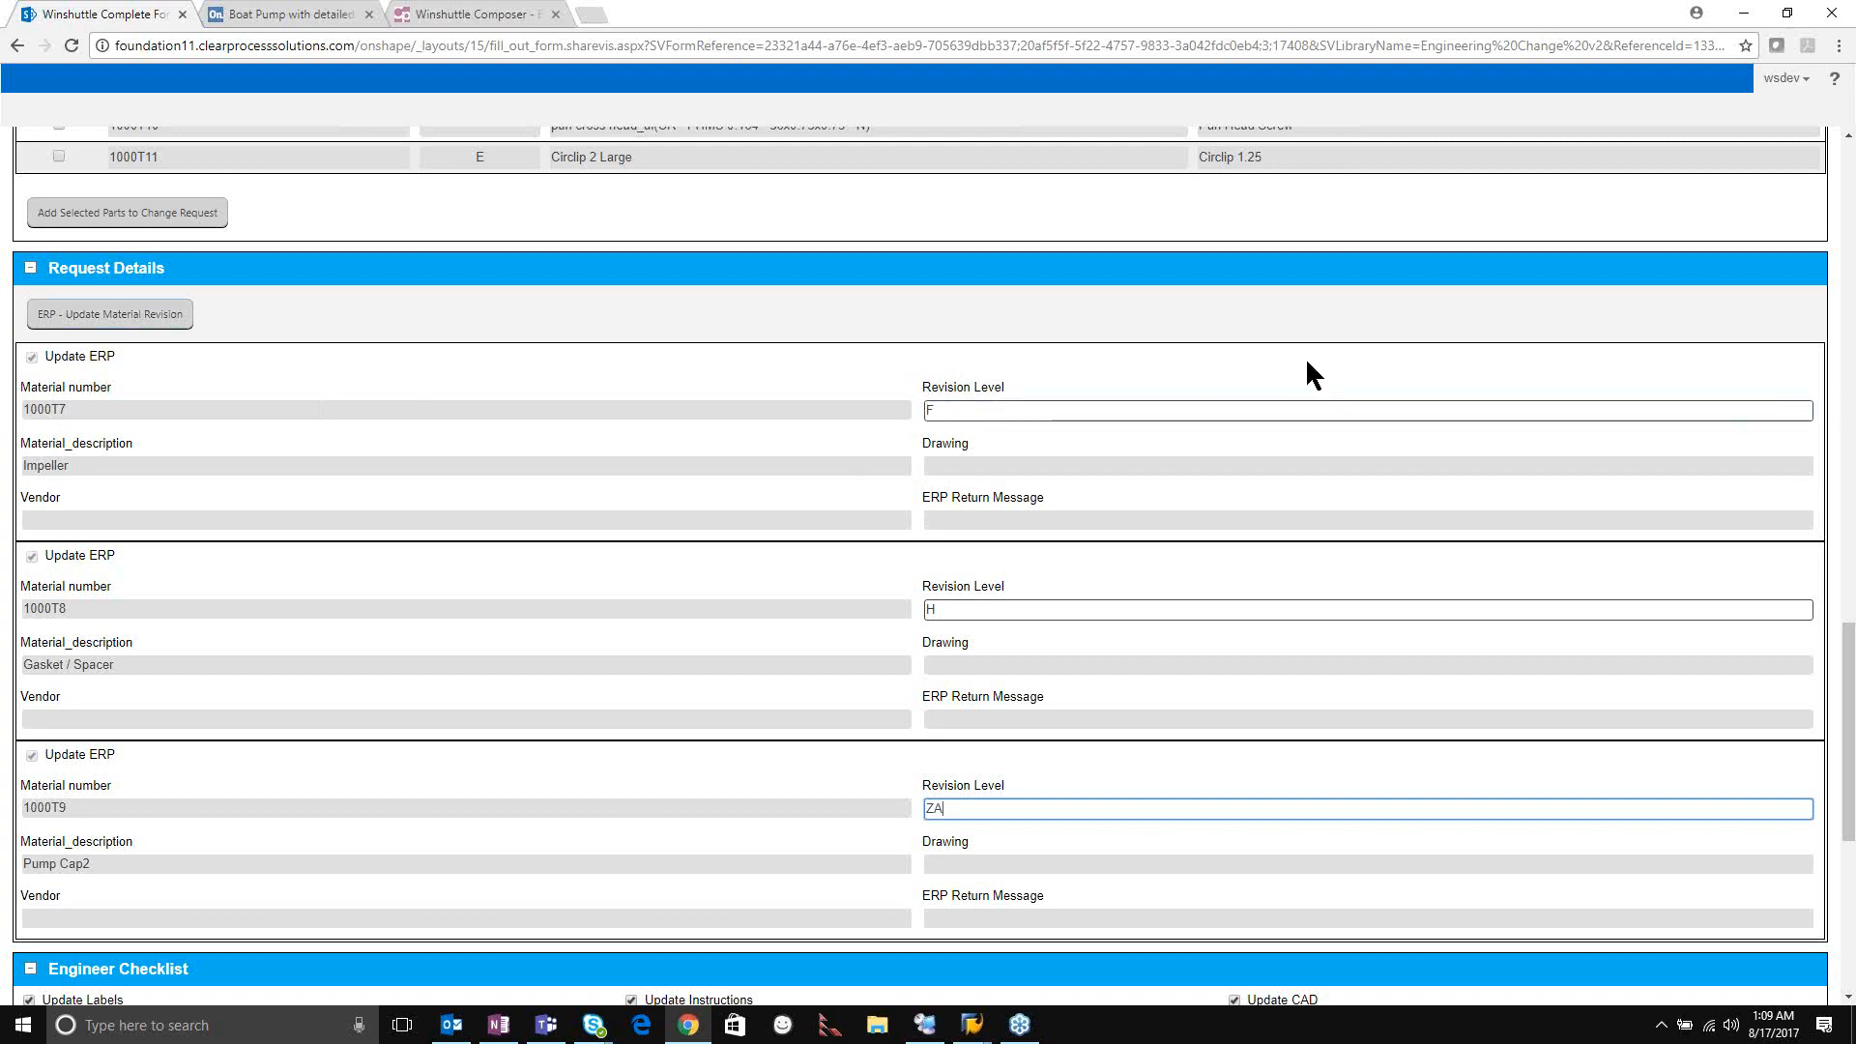
Review the form and run the ERP material revision update for the three materials in Request Details.
{"action": "scroll", "coordinate": [1076, 535], "scroll_direction": "up", "scroll_amount": 10}
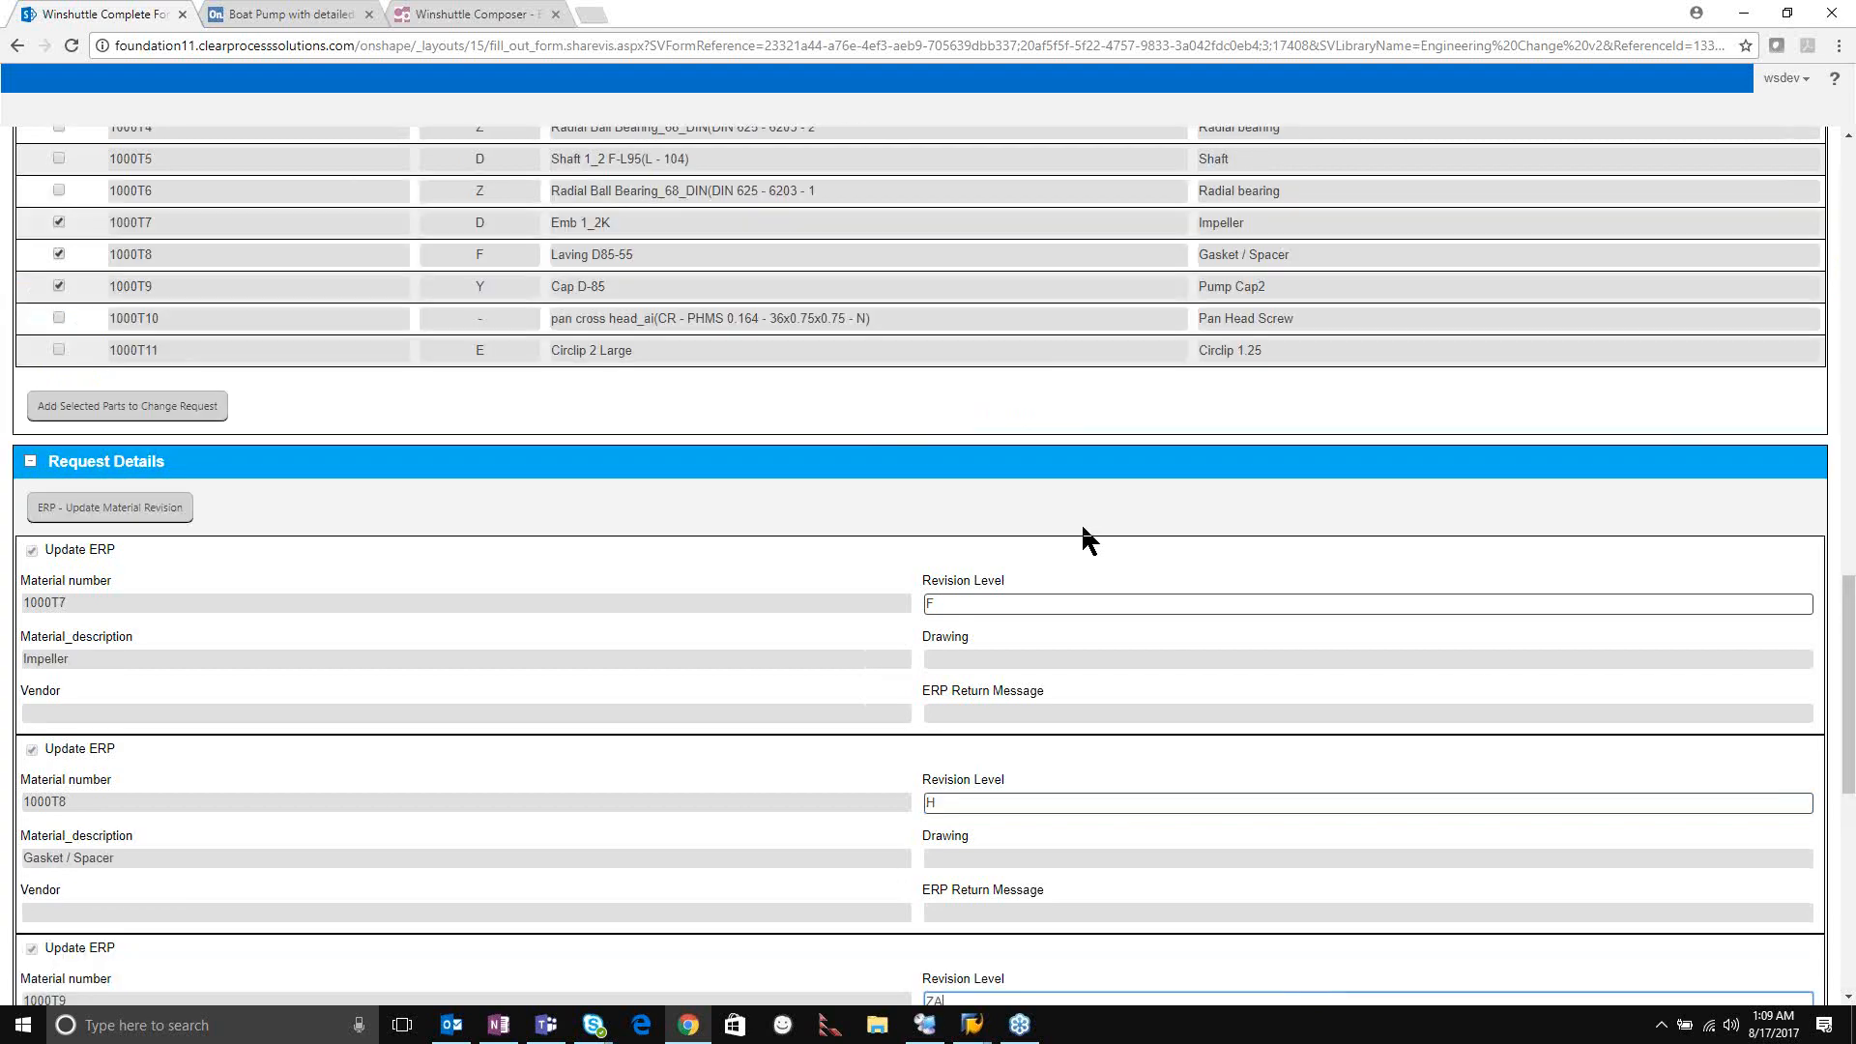
{"action": "scroll", "coordinate": [1170, 389], "scroll_direction": "up", "scroll_amount": 1}
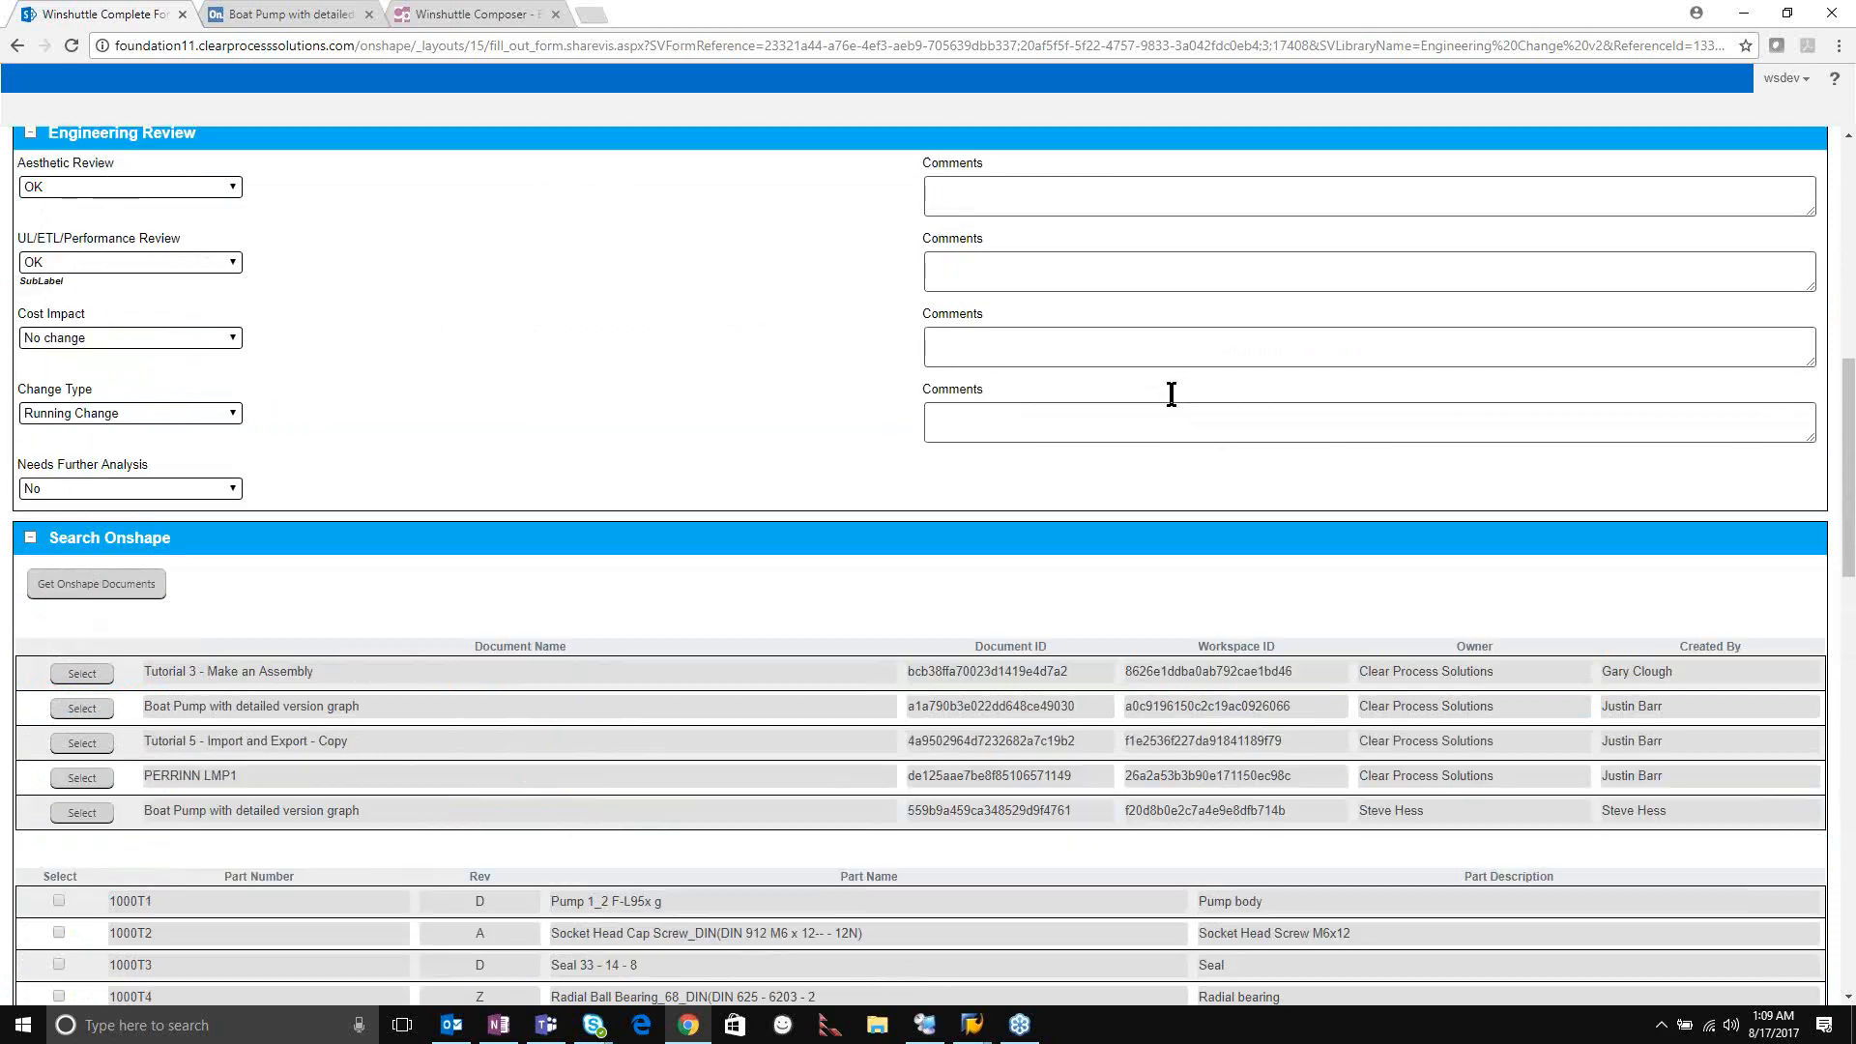
{"action": "scroll", "coordinate": [1175, 422], "scroll_direction": "down", "scroll_amount": 8}
{"action": "scroll", "coordinate": [1156, 601], "scroll_direction": "down", "scroll_amount": 2}
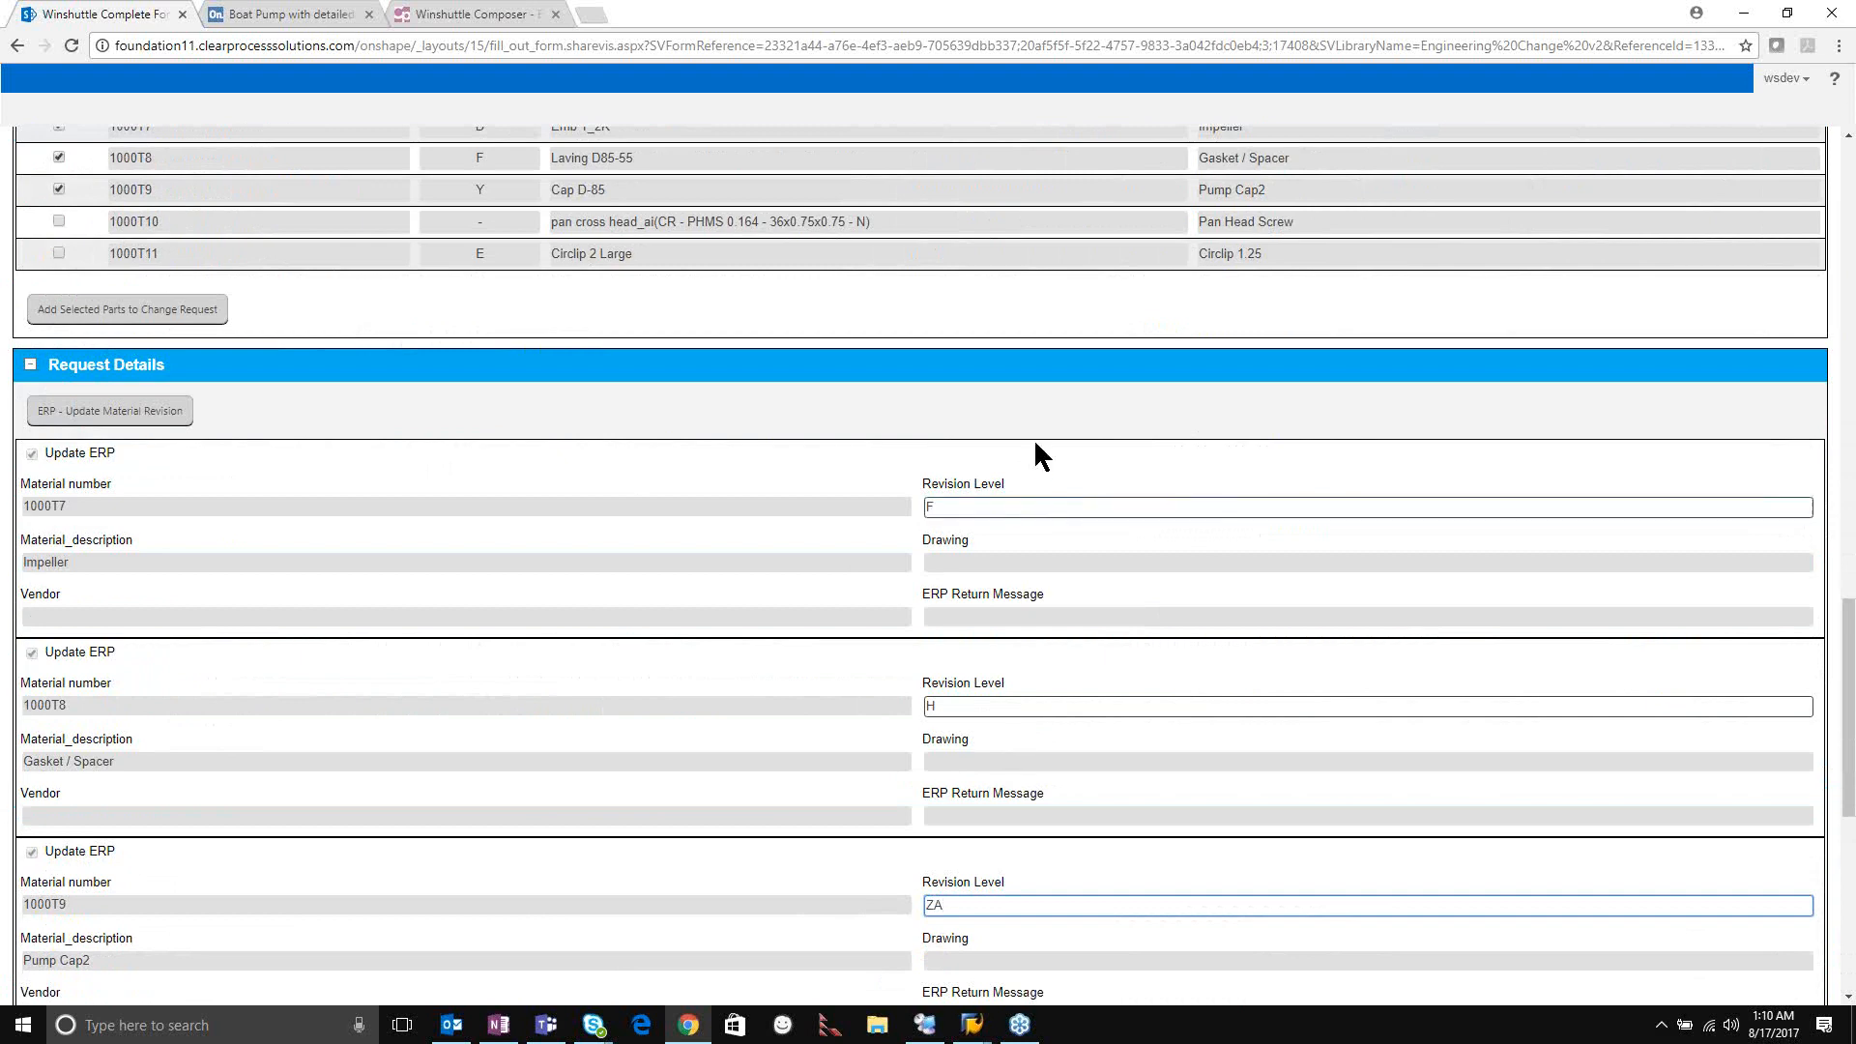
{"action": "scroll", "coordinate": [1127, 565], "scroll_direction": "down", "scroll_amount": 1}
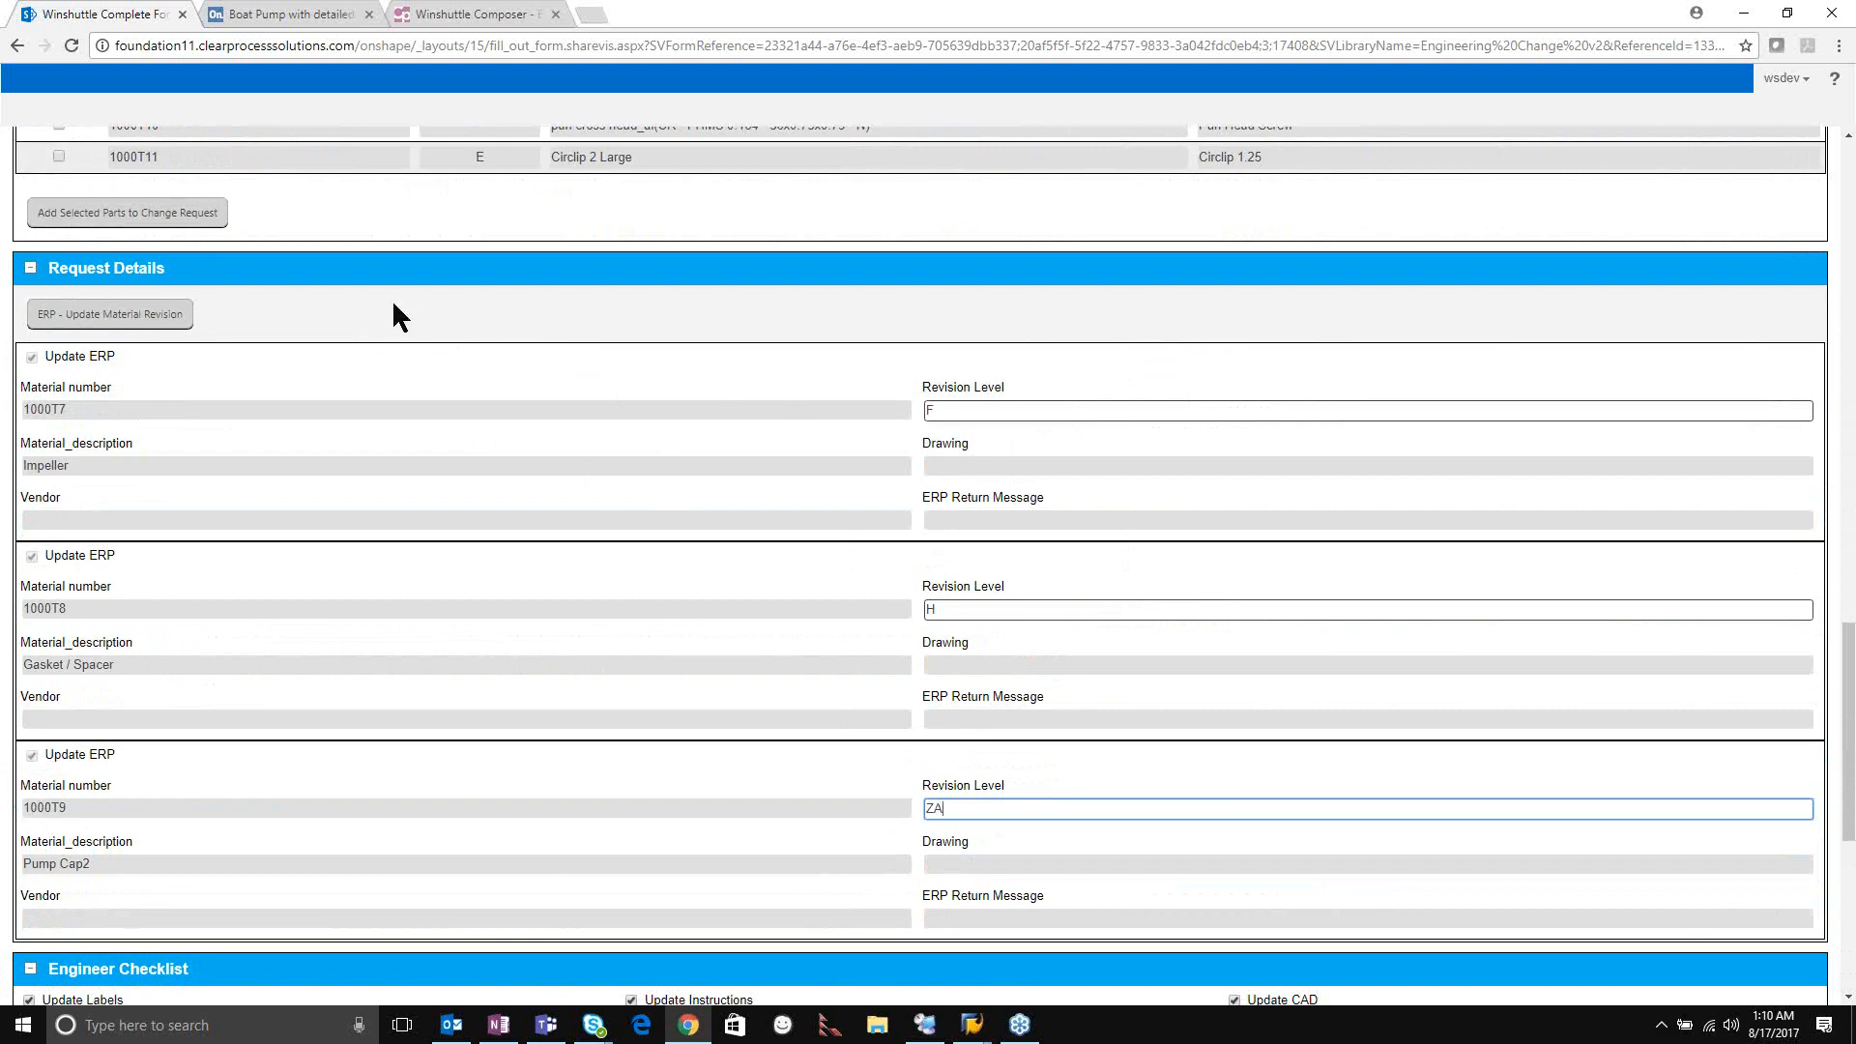
{"action": "left_click", "coordinate": [138, 317]}
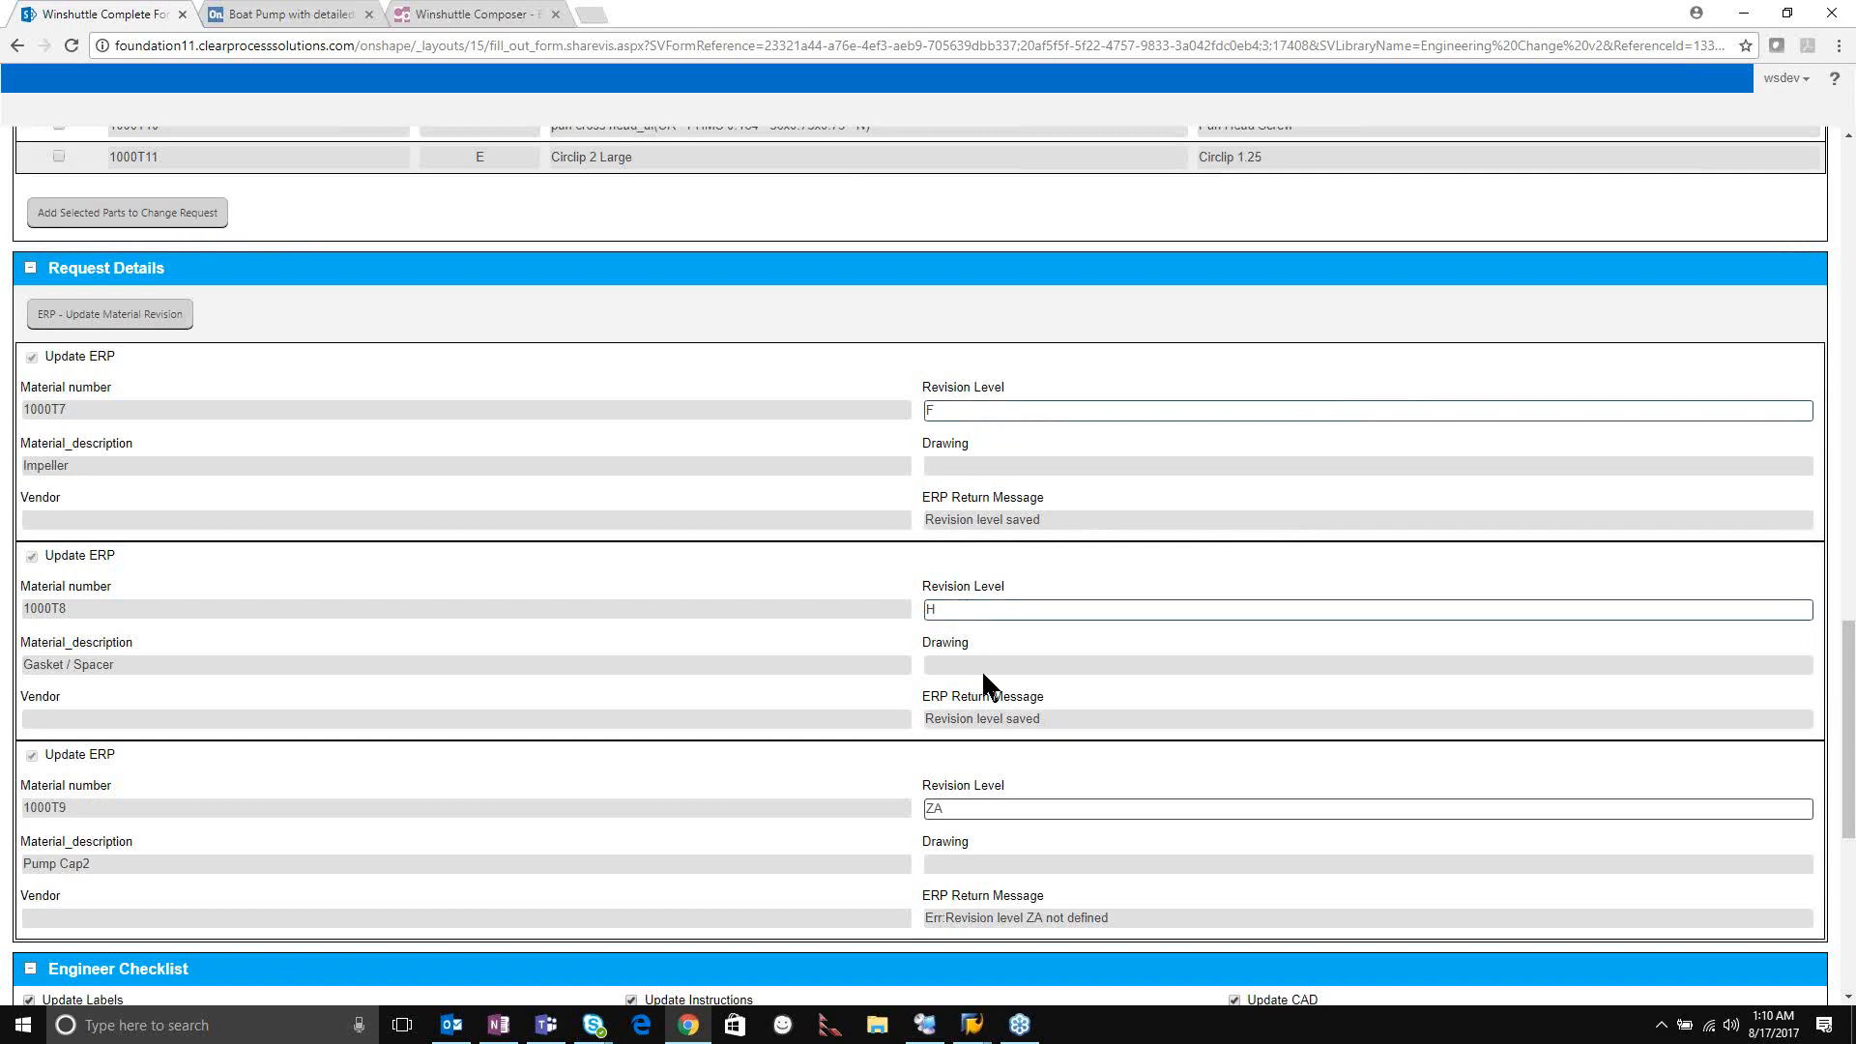
{"action": "scroll", "coordinate": [978, 681], "scroll_direction": "down", "scroll_amount": 1}
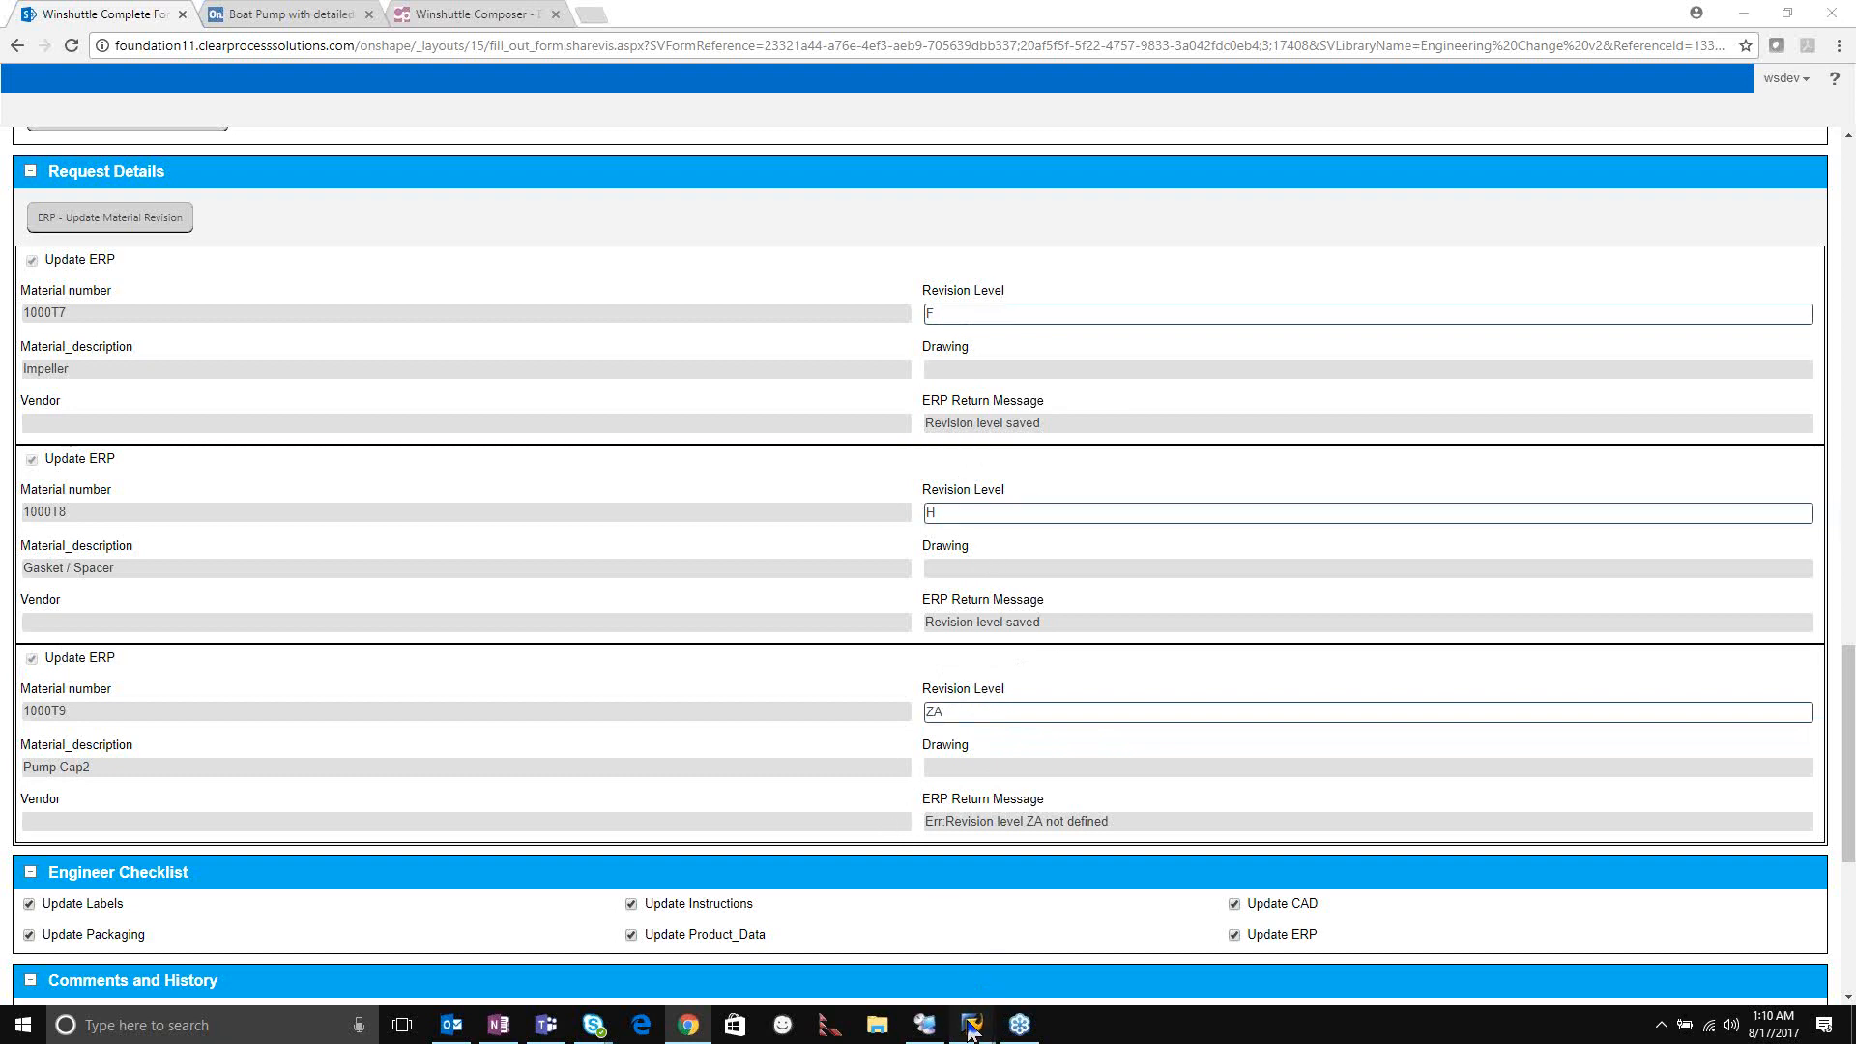
Switch to SAP, display the change master for the prefilled change number, and view its objects and material revision levels.
{"action": "mouse_move", "coordinate": [969, 1026]}
{"action": "left_click", "coordinate": [1023, 930]}
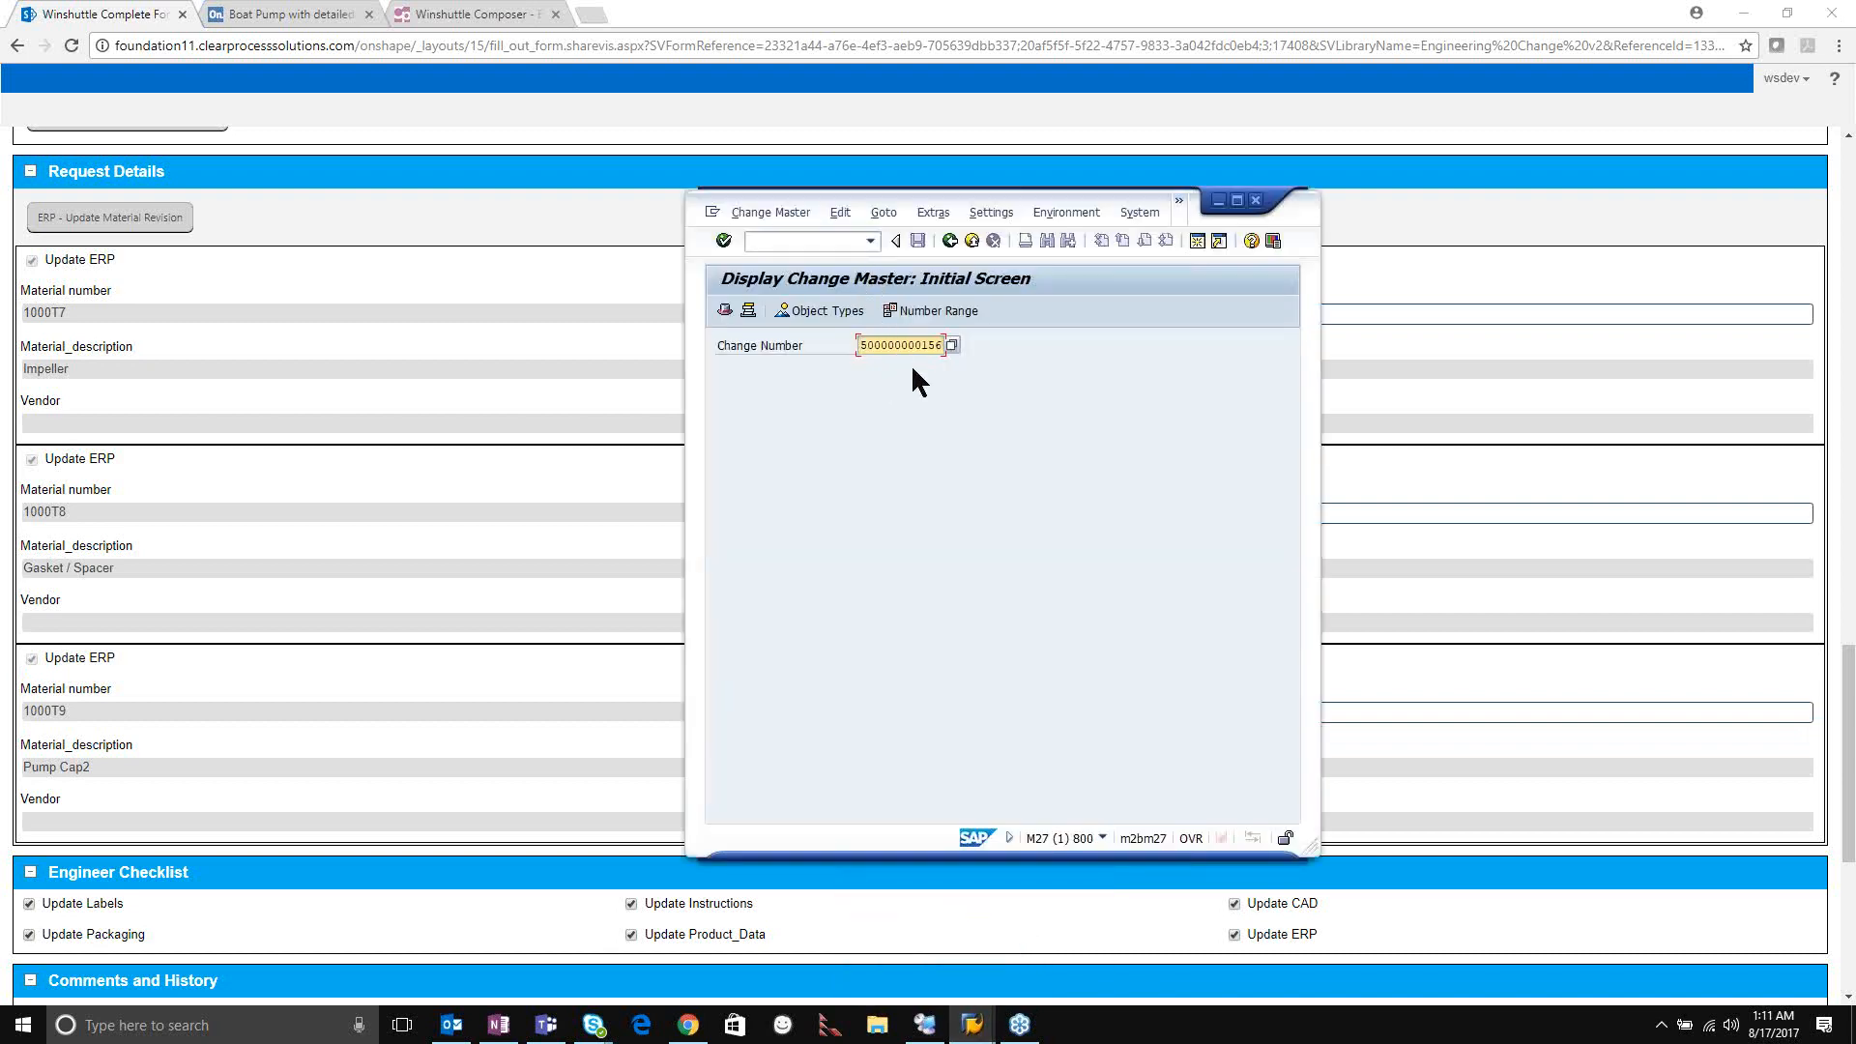
{"action": "key", "text": "Return"}
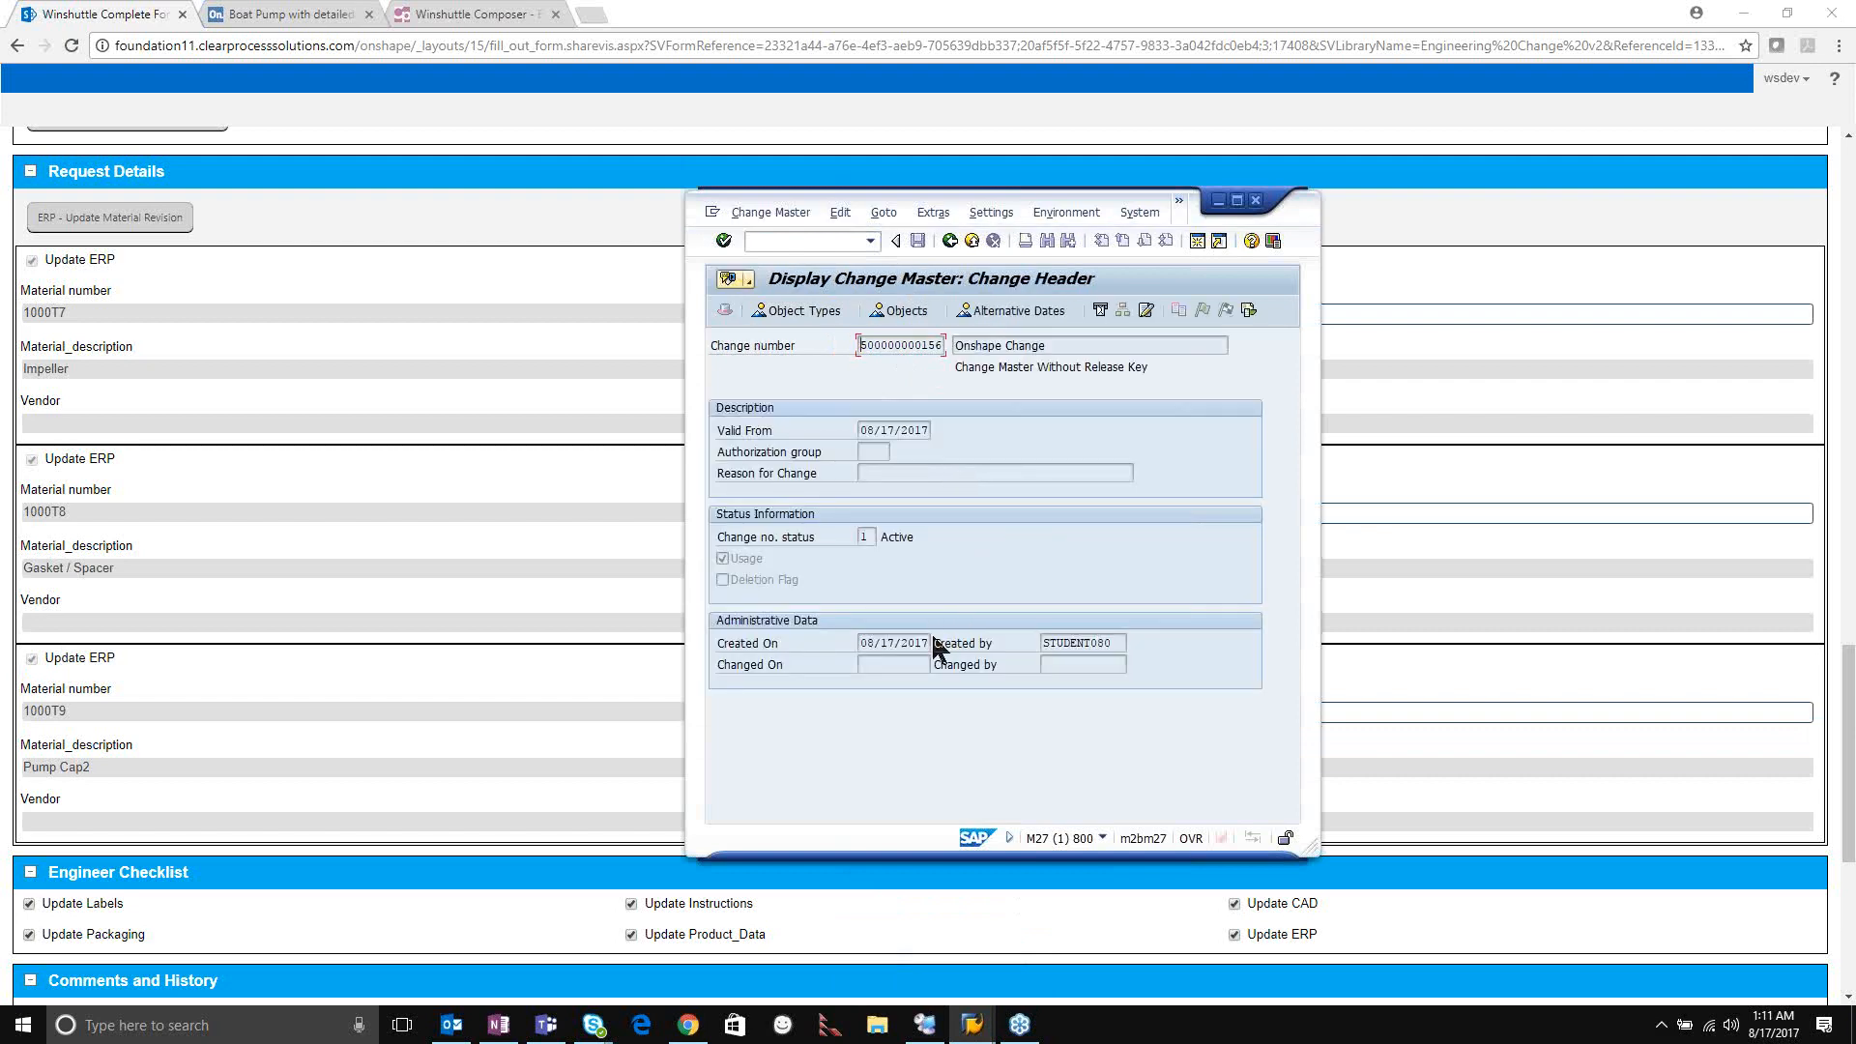
{"action": "left_click", "coordinate": [901, 312]}
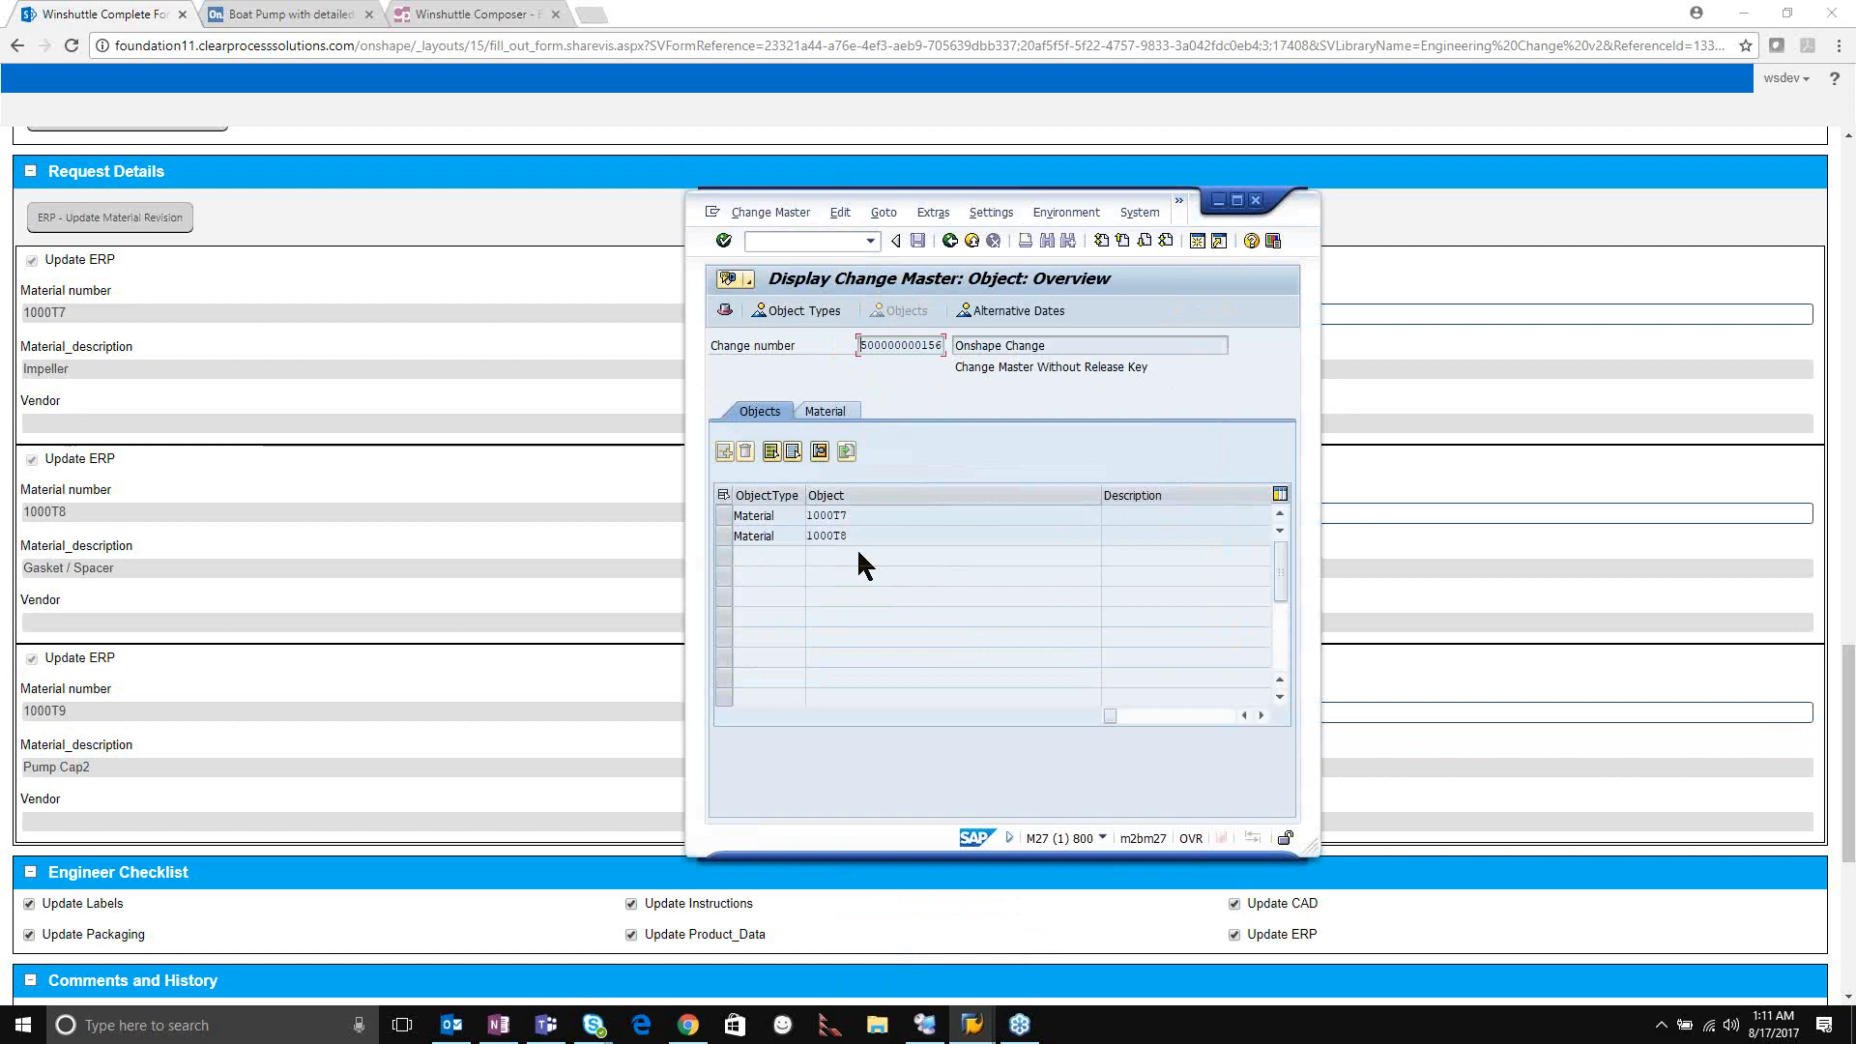
{"action": "left_click", "coordinate": [833, 415]}
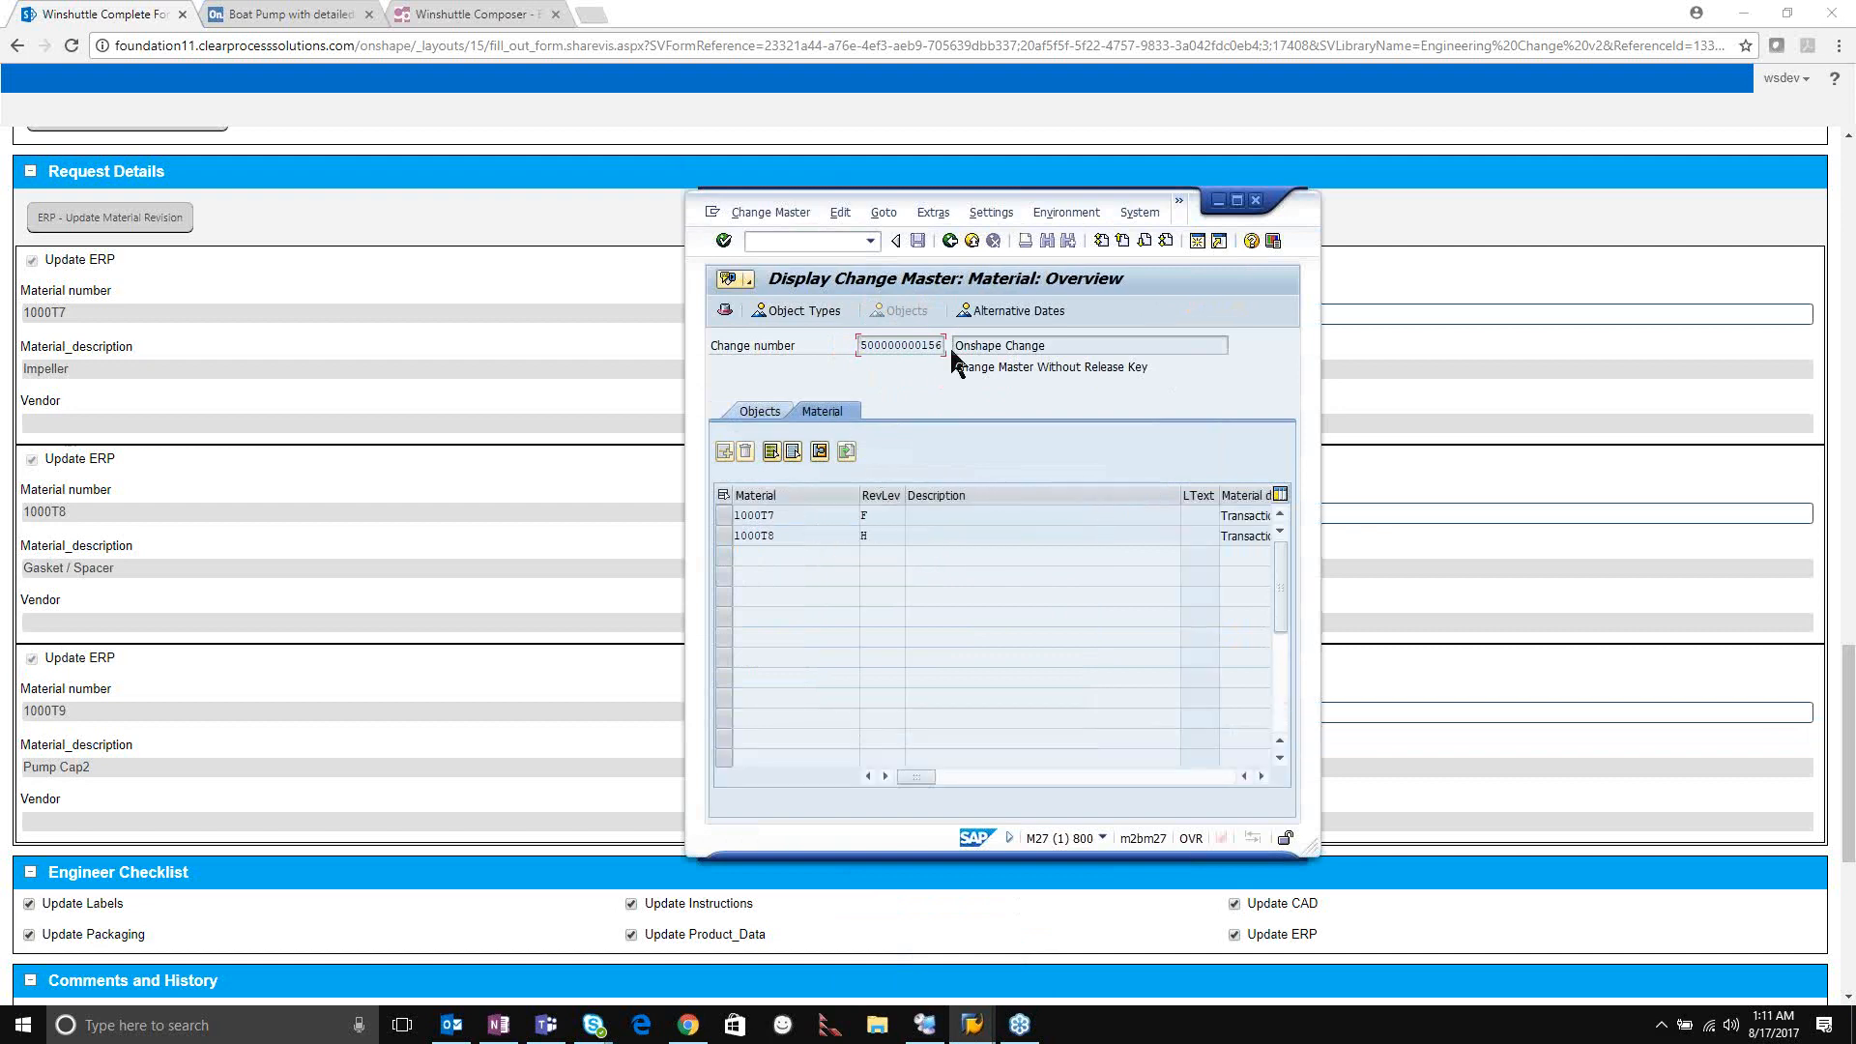
Move the SAP window aside to compare its material revisions with the form's Revision Level fields, and return to the change request form.
{"action": "left_click", "coordinate": [1114, 207]}
{"action": "left_click_drag", "start_coordinate": [1201, 189], "coordinate": [1091, 187]}
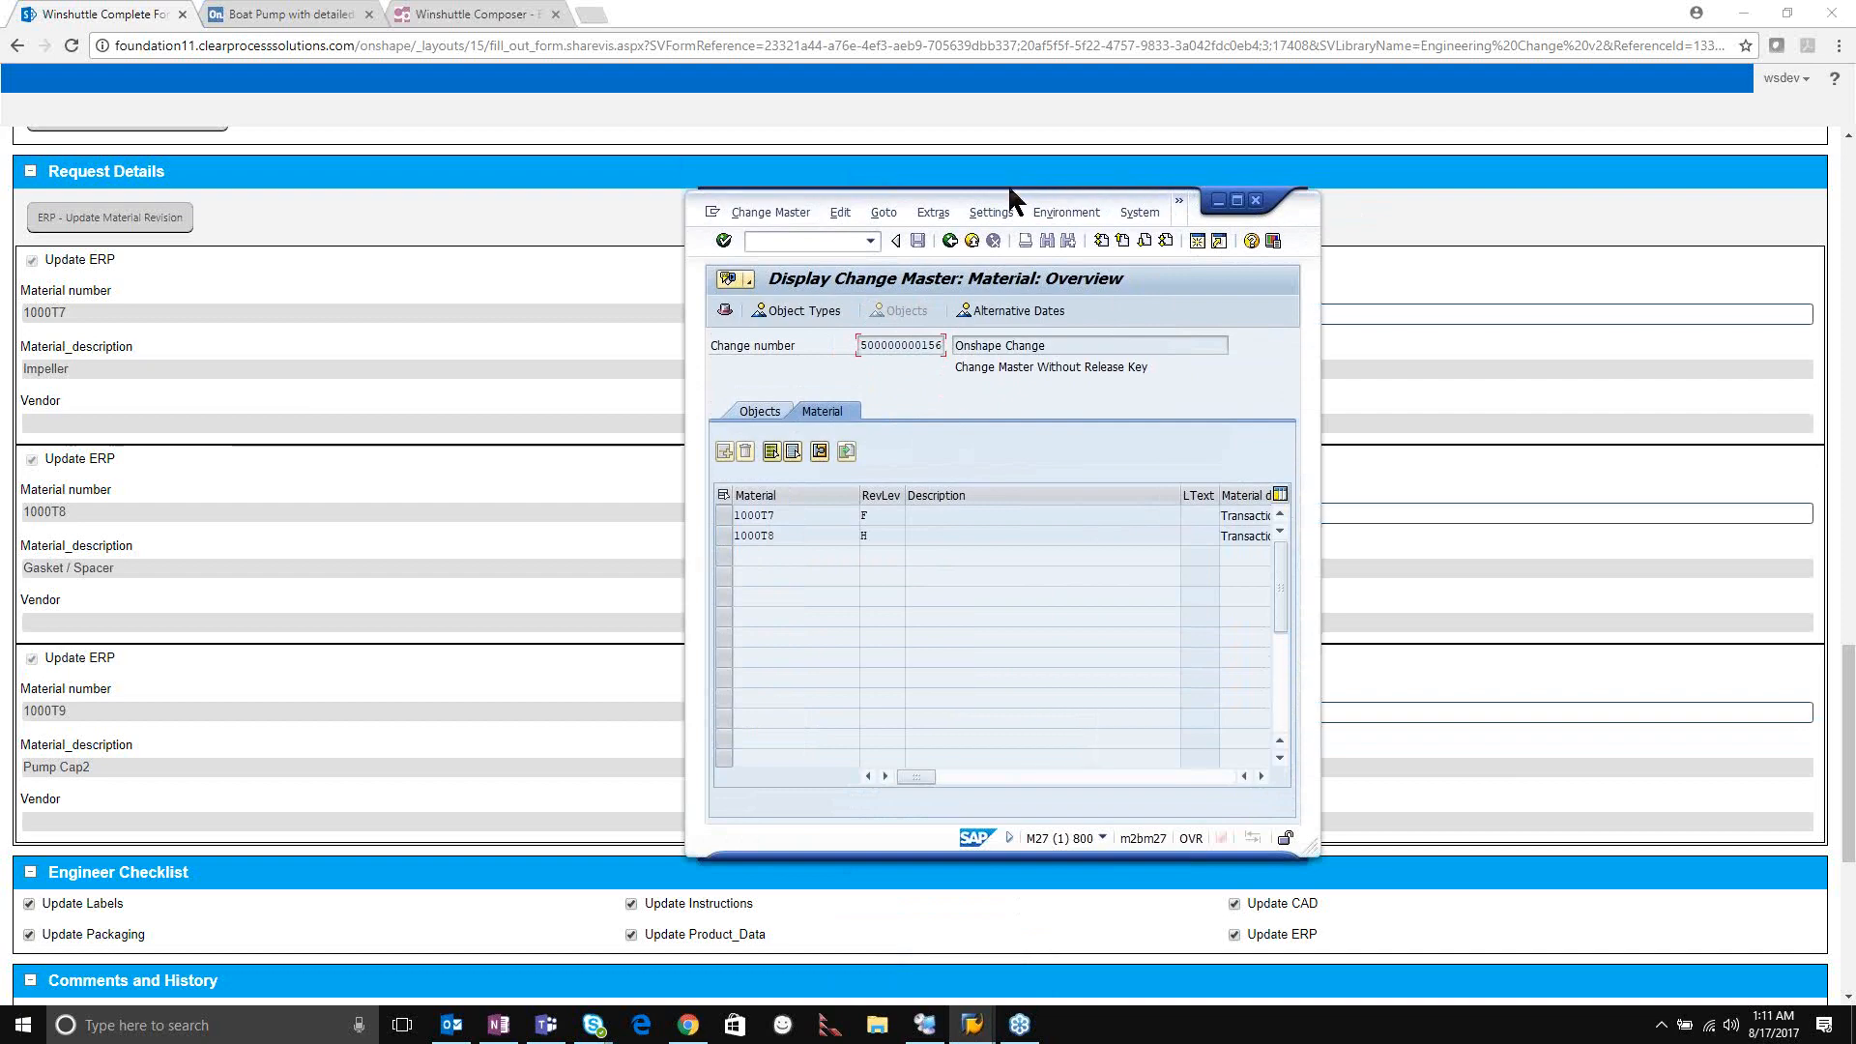
{"action": "left_click_drag", "start_coordinate": [909, 221], "coordinate": [545, 164]}
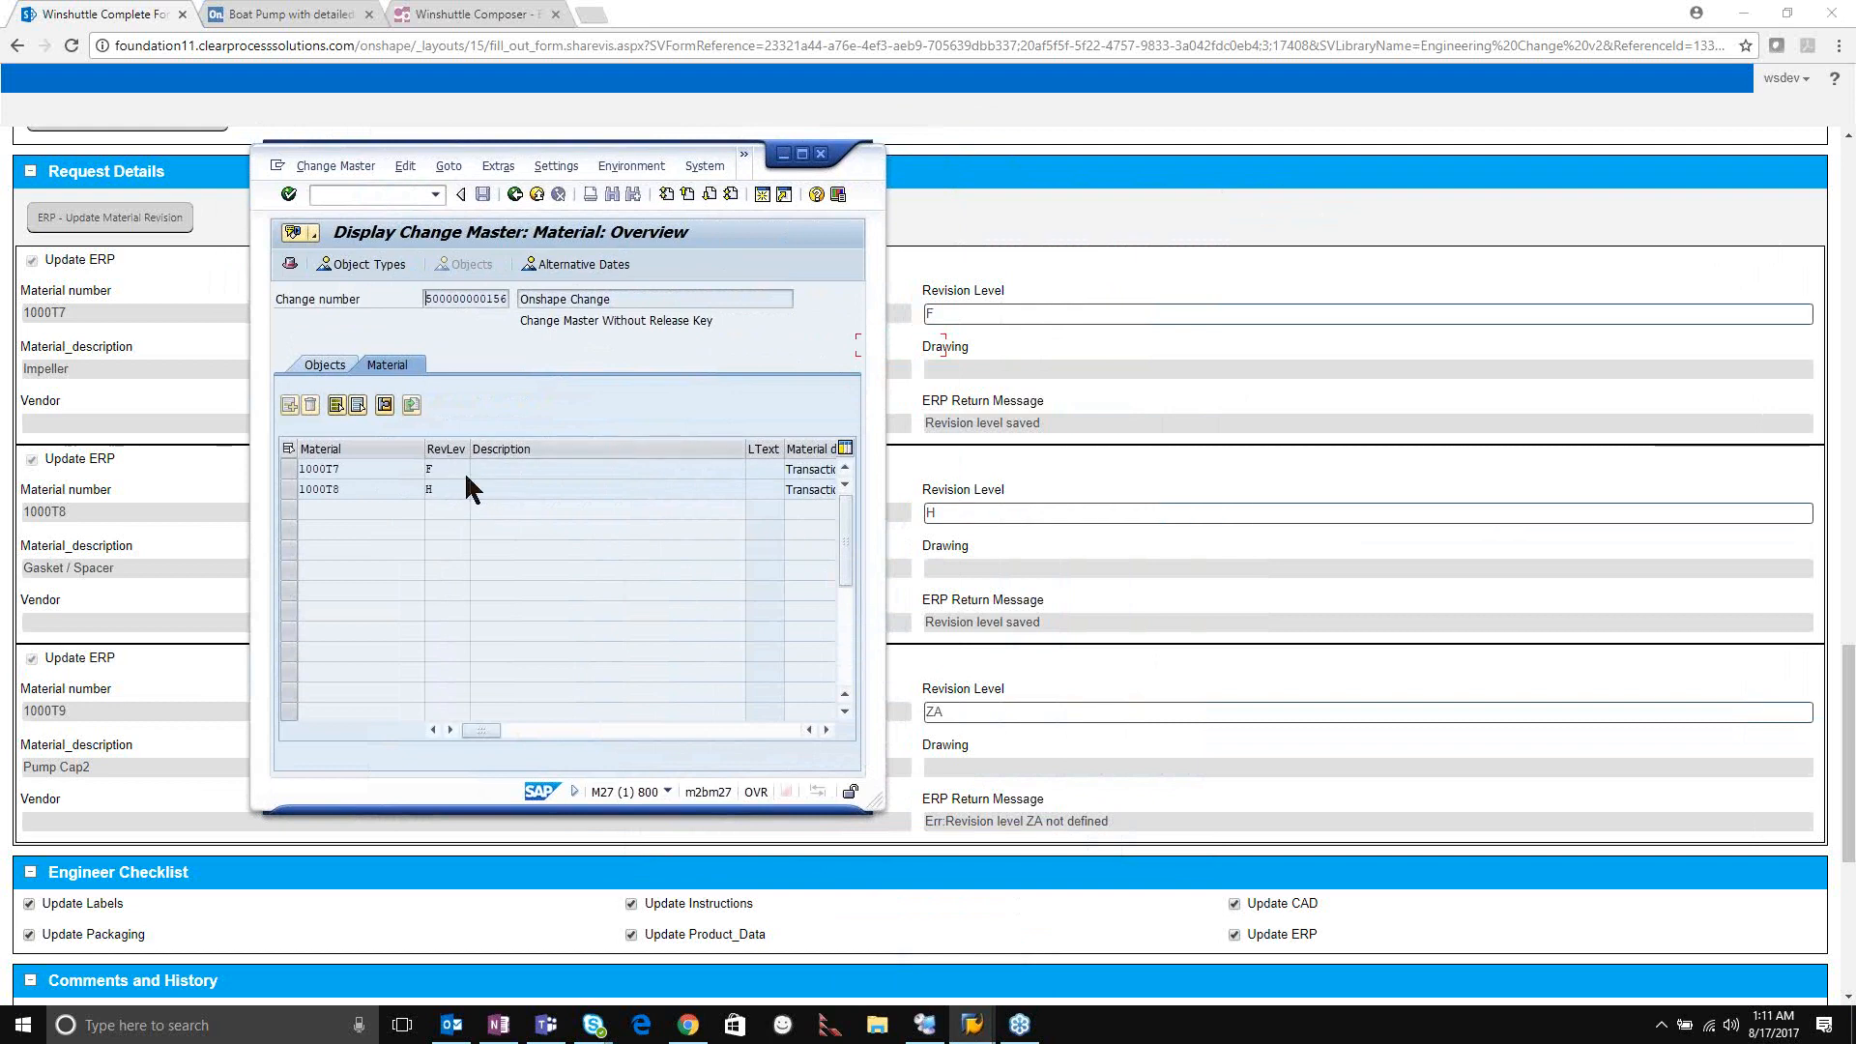
{"action": "left_click", "coordinate": [1277, 629]}
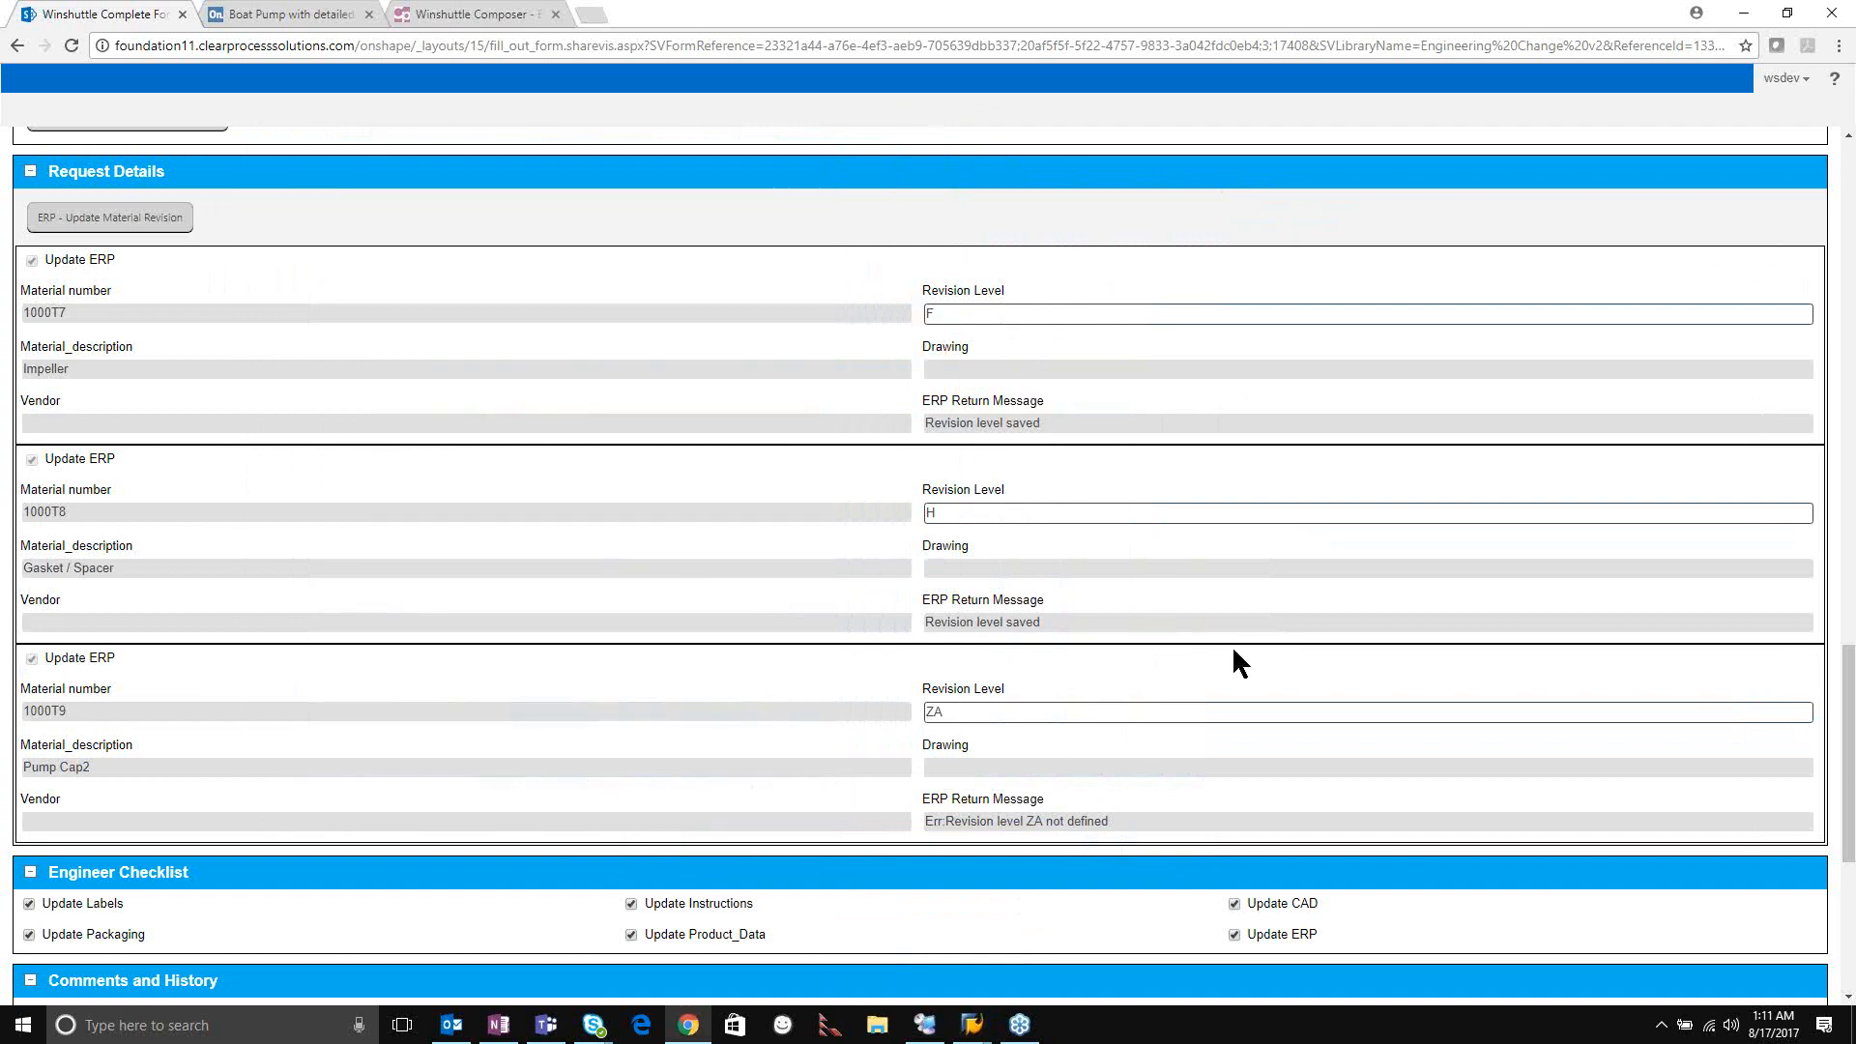
Review the checklist and process history of the change request and approve the Complete Request task.
{"action": "scroll", "coordinate": [1232, 646], "scroll_direction": "down", "scroll_amount": 1}
{"action": "scroll", "coordinate": [1221, 623], "scroll_direction": "down", "scroll_amount": 1}
{"action": "scroll", "coordinate": [1222, 623], "scroll_direction": "down", "scroll_amount": 1}
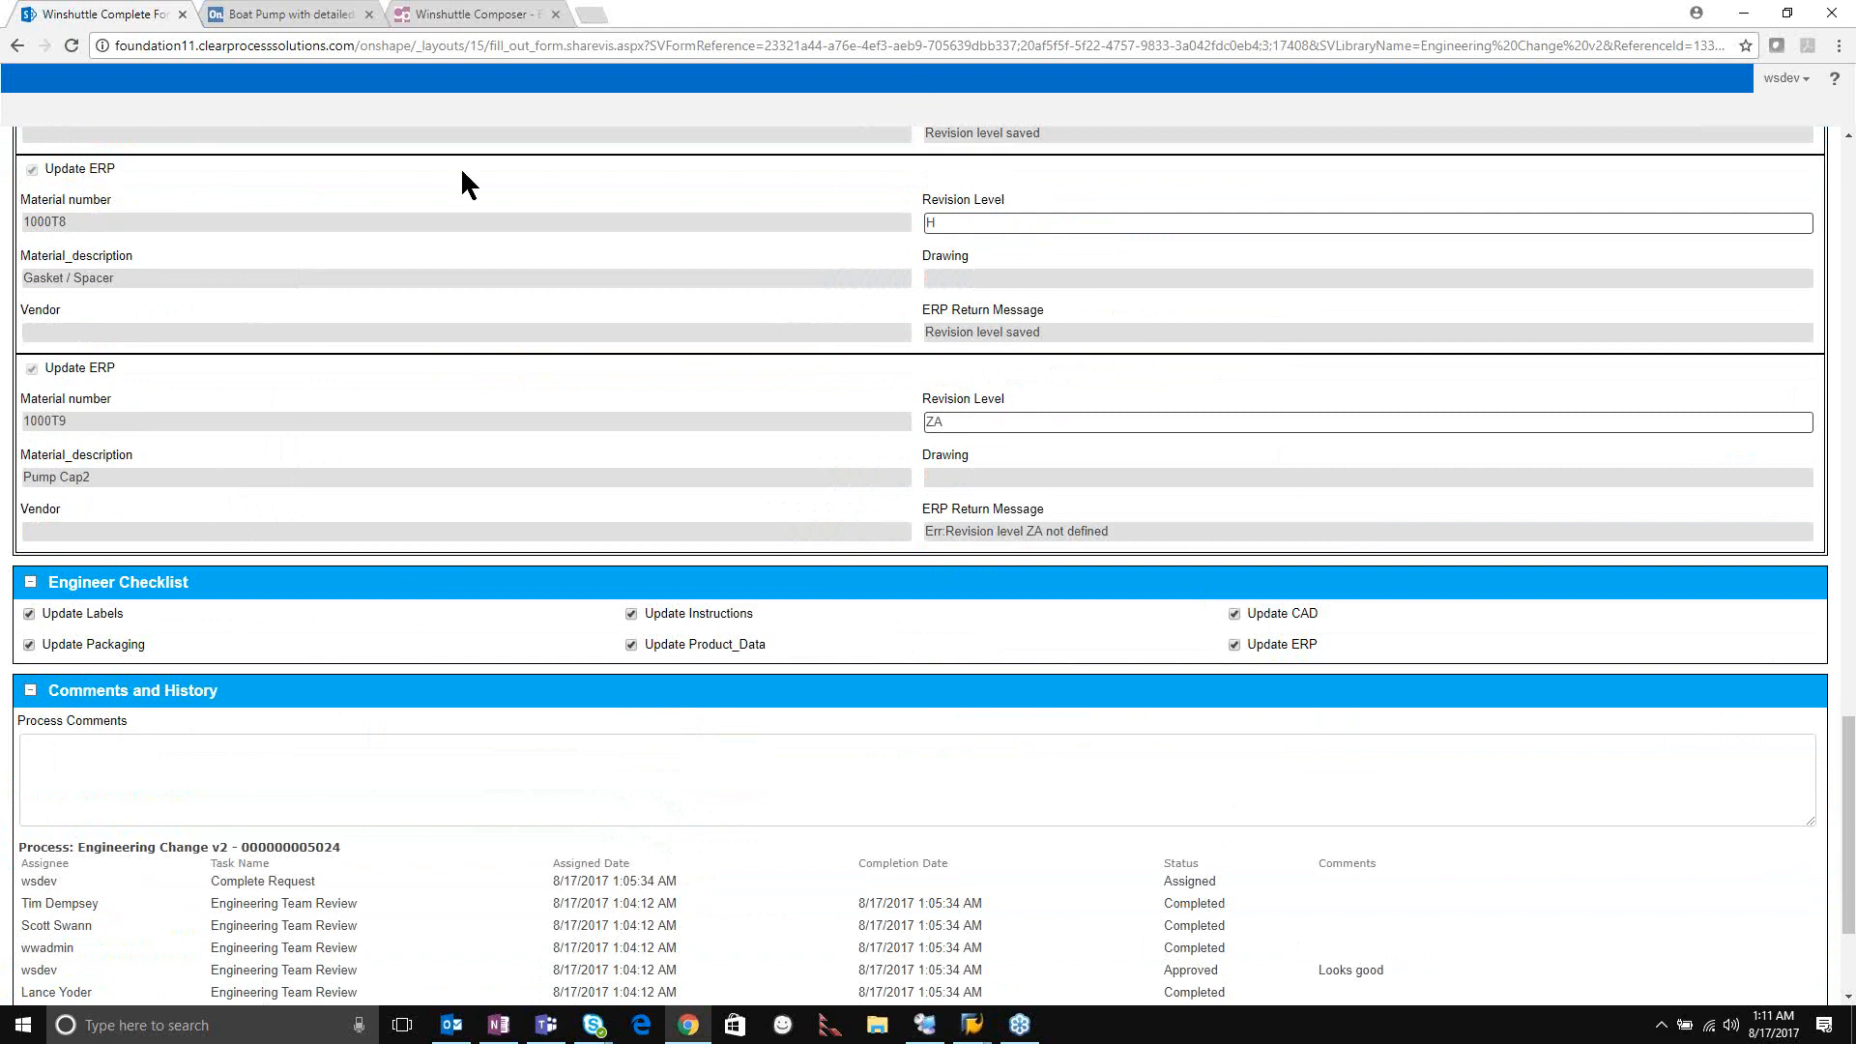
{"action": "scroll", "coordinate": [1044, 270], "scroll_direction": "up", "scroll_amount": 1}
{"action": "scroll", "coordinate": [1064, 309], "scroll_direction": "down", "scroll_amount": 3}
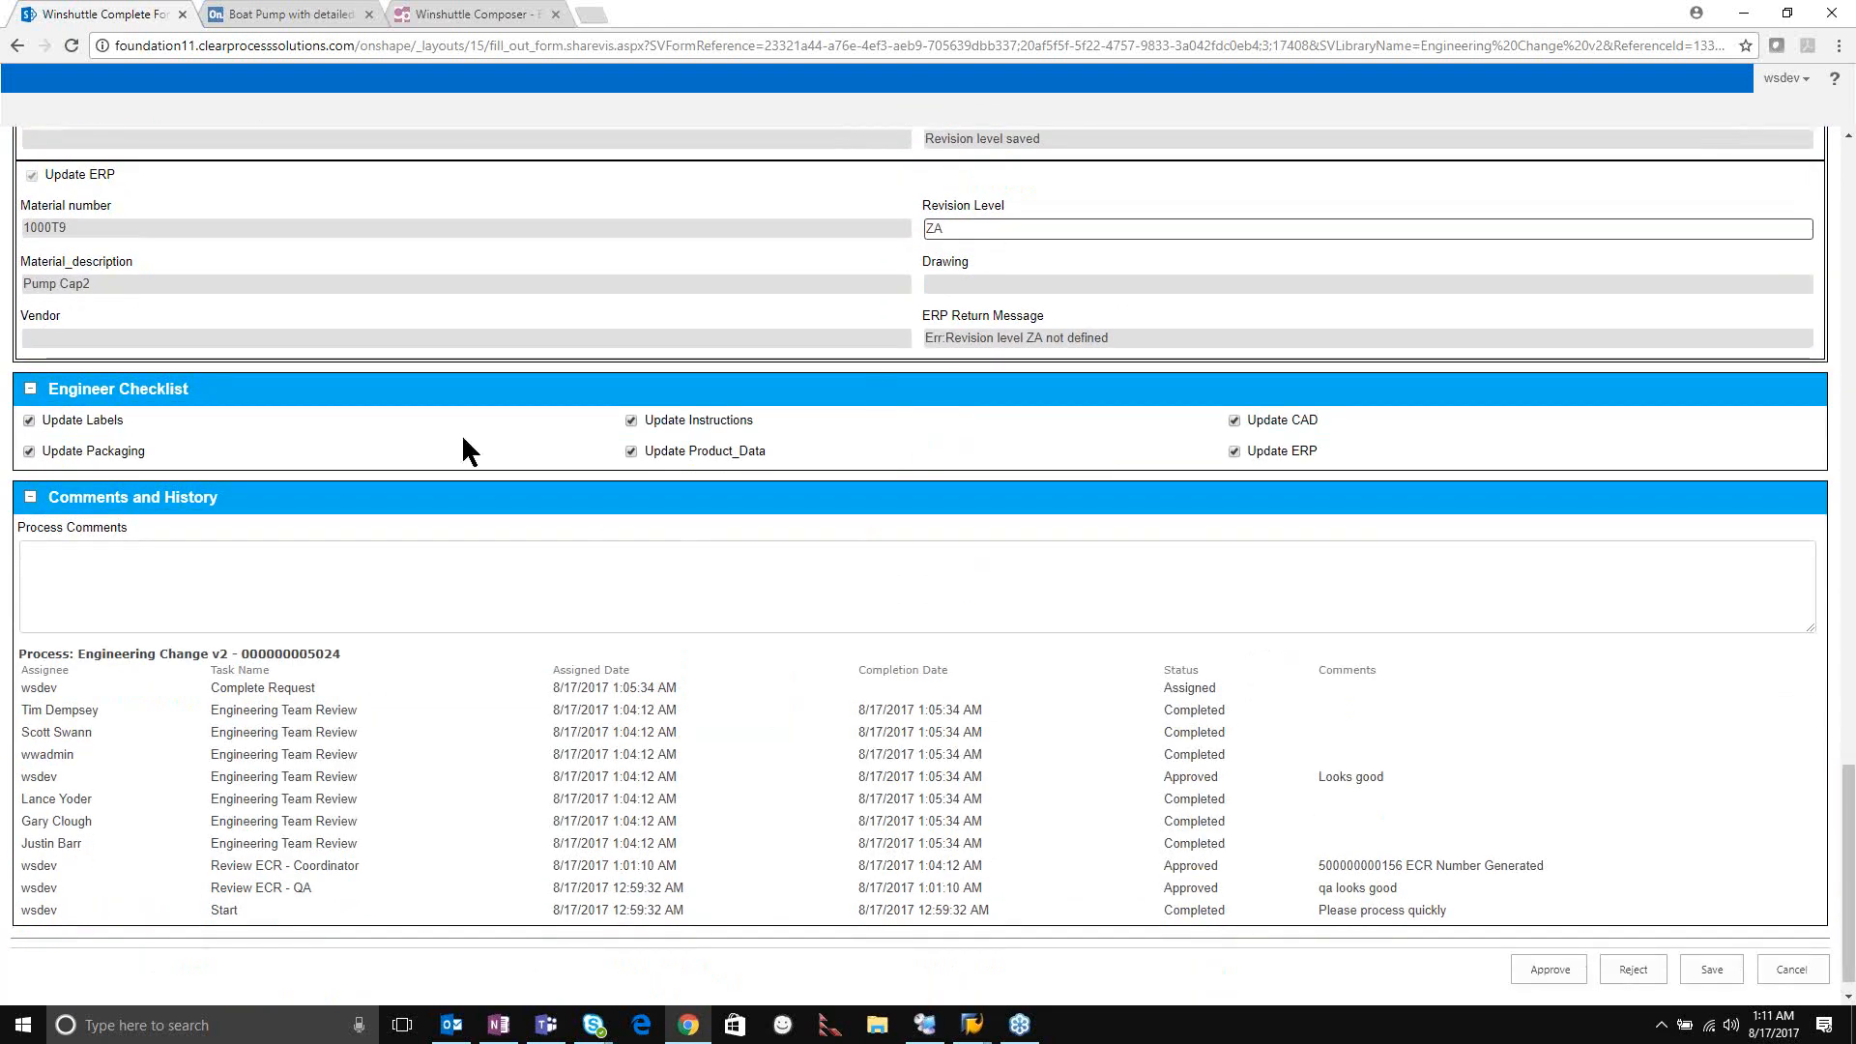
{"action": "scroll", "coordinate": [599, 421], "scroll_direction": "down", "scroll_amount": 1}
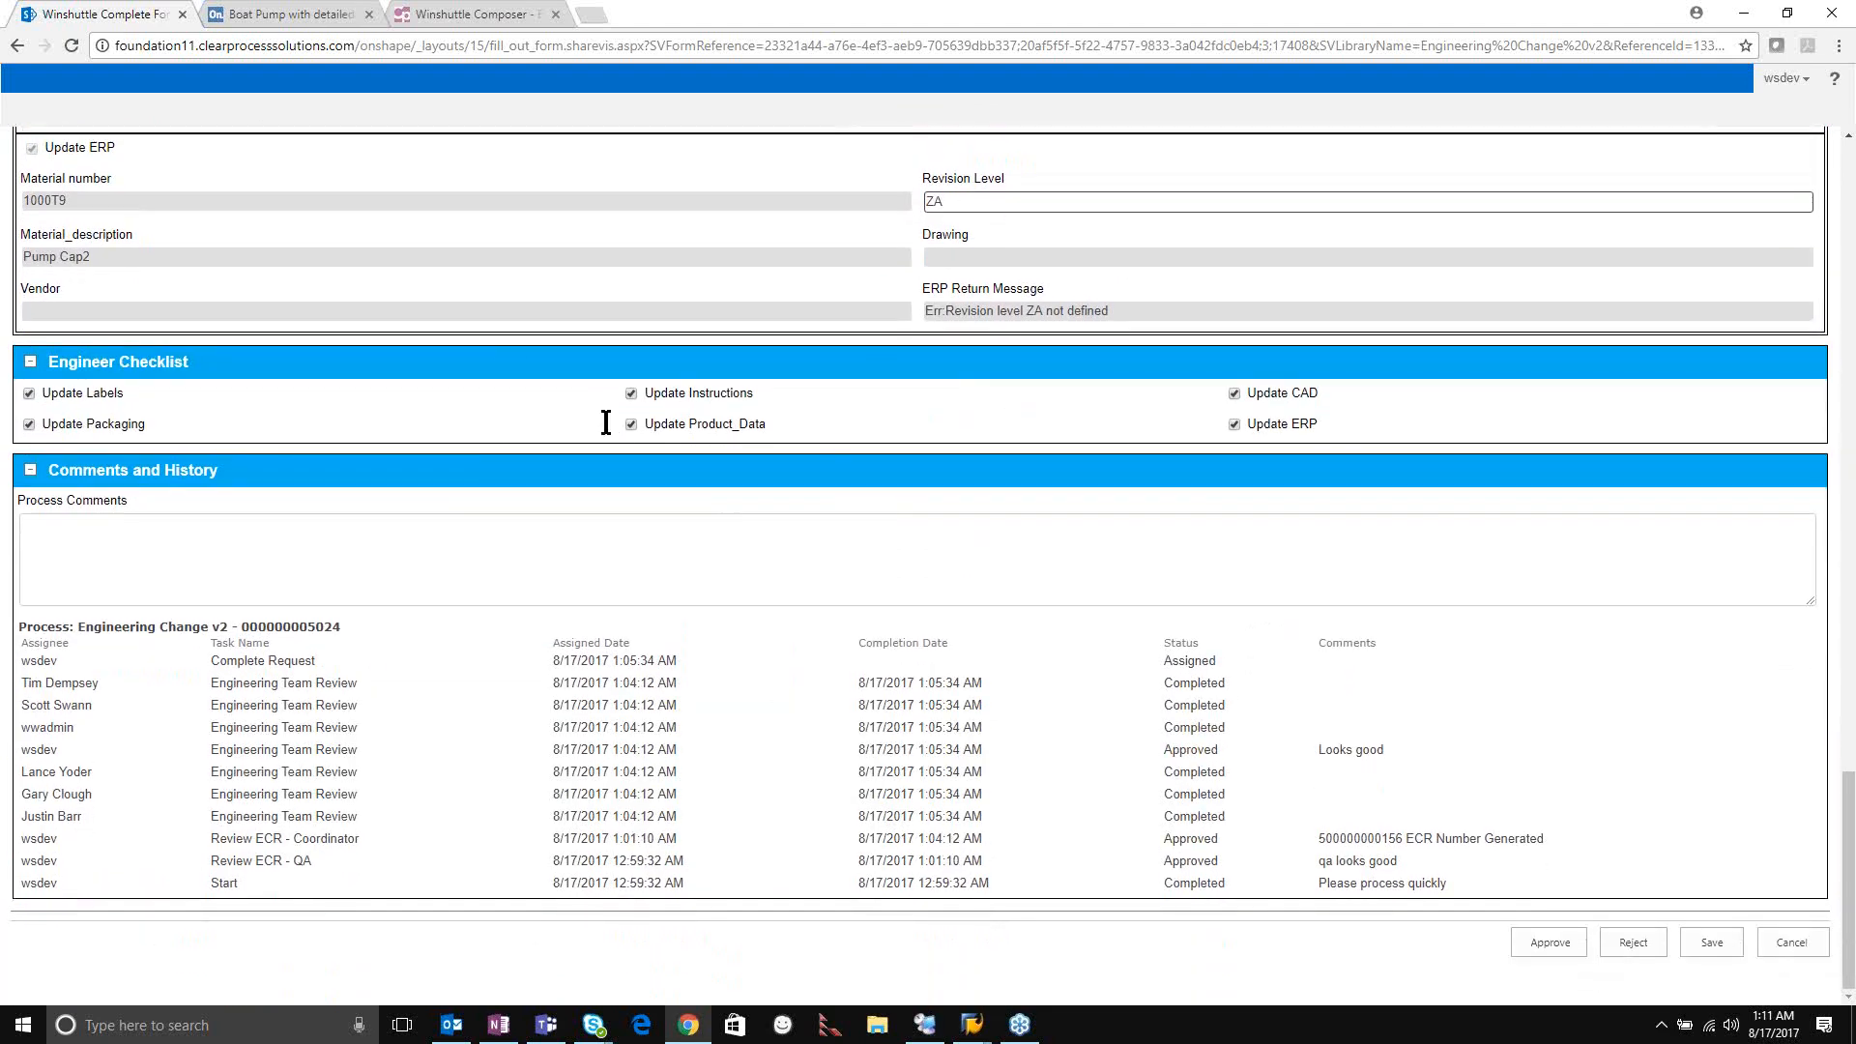
{"action": "left_click", "coordinate": [1530, 945]}
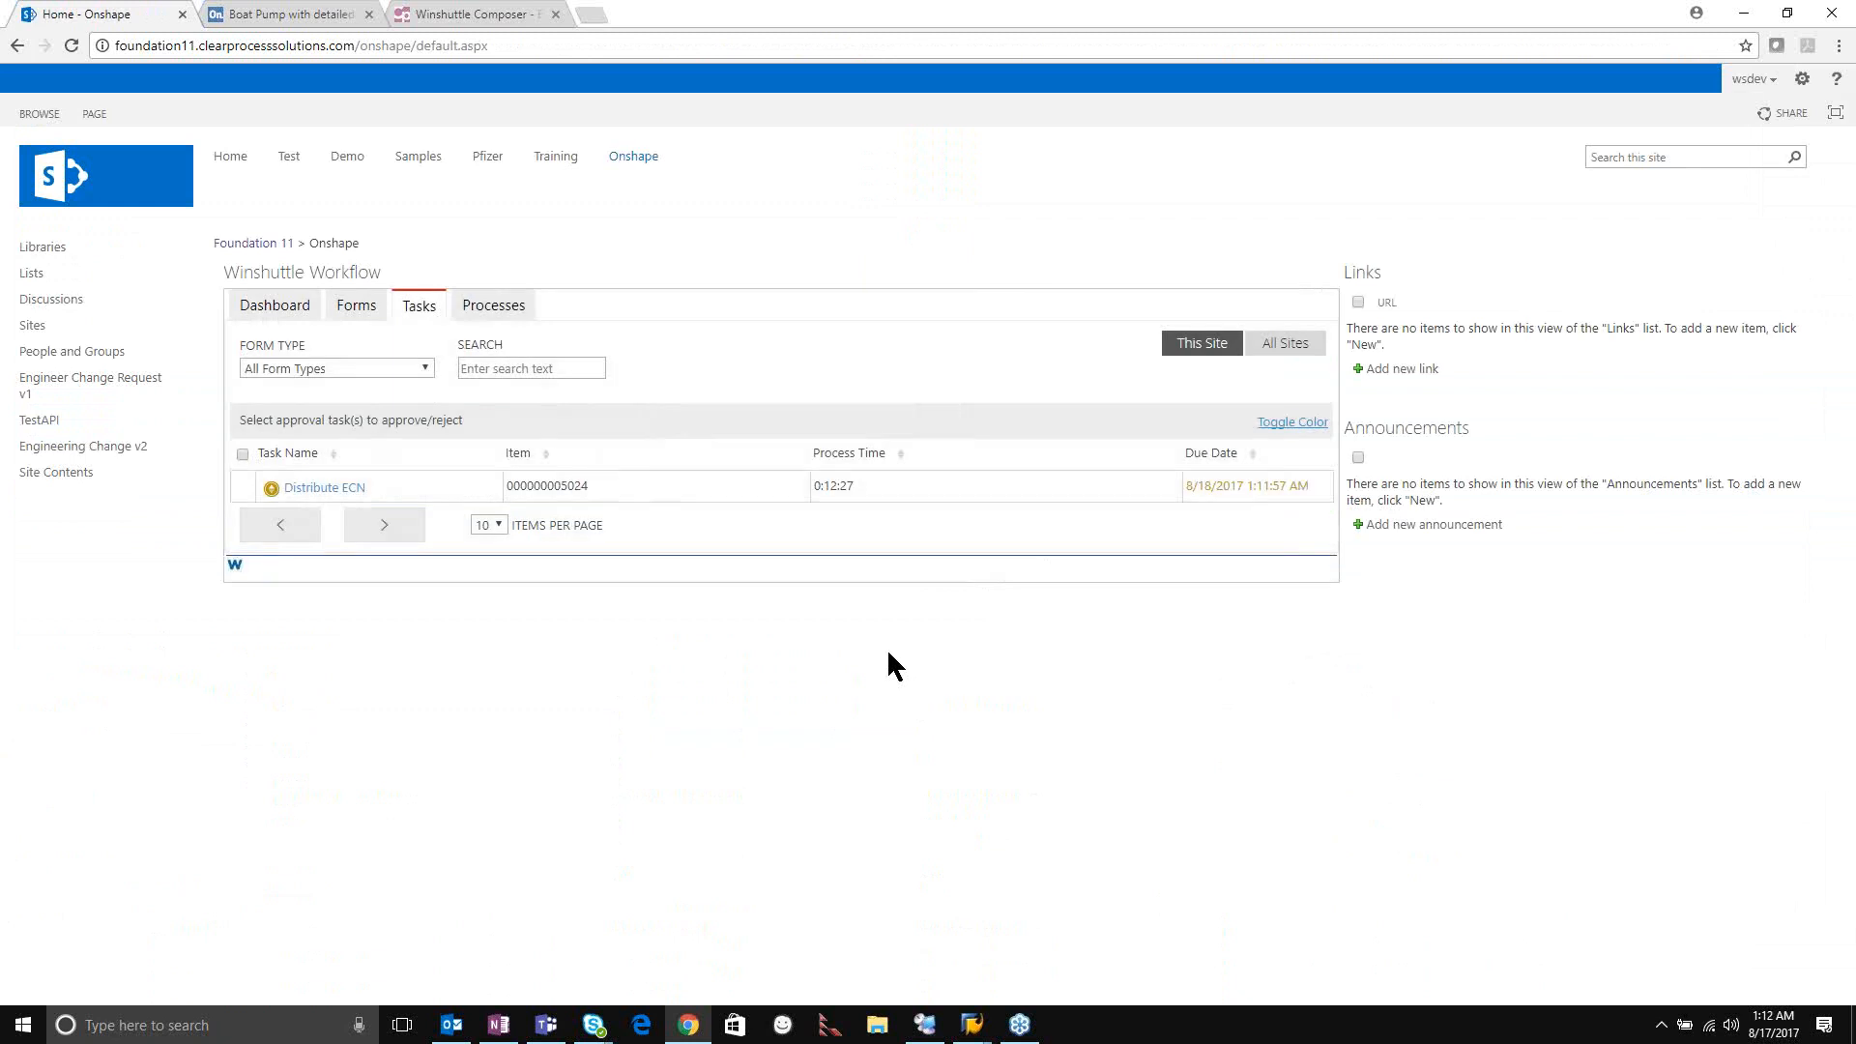
Open the Distribute ECN task and review its form from Request Information through to the process history.
{"action": "left_click", "coordinate": [340, 488]}
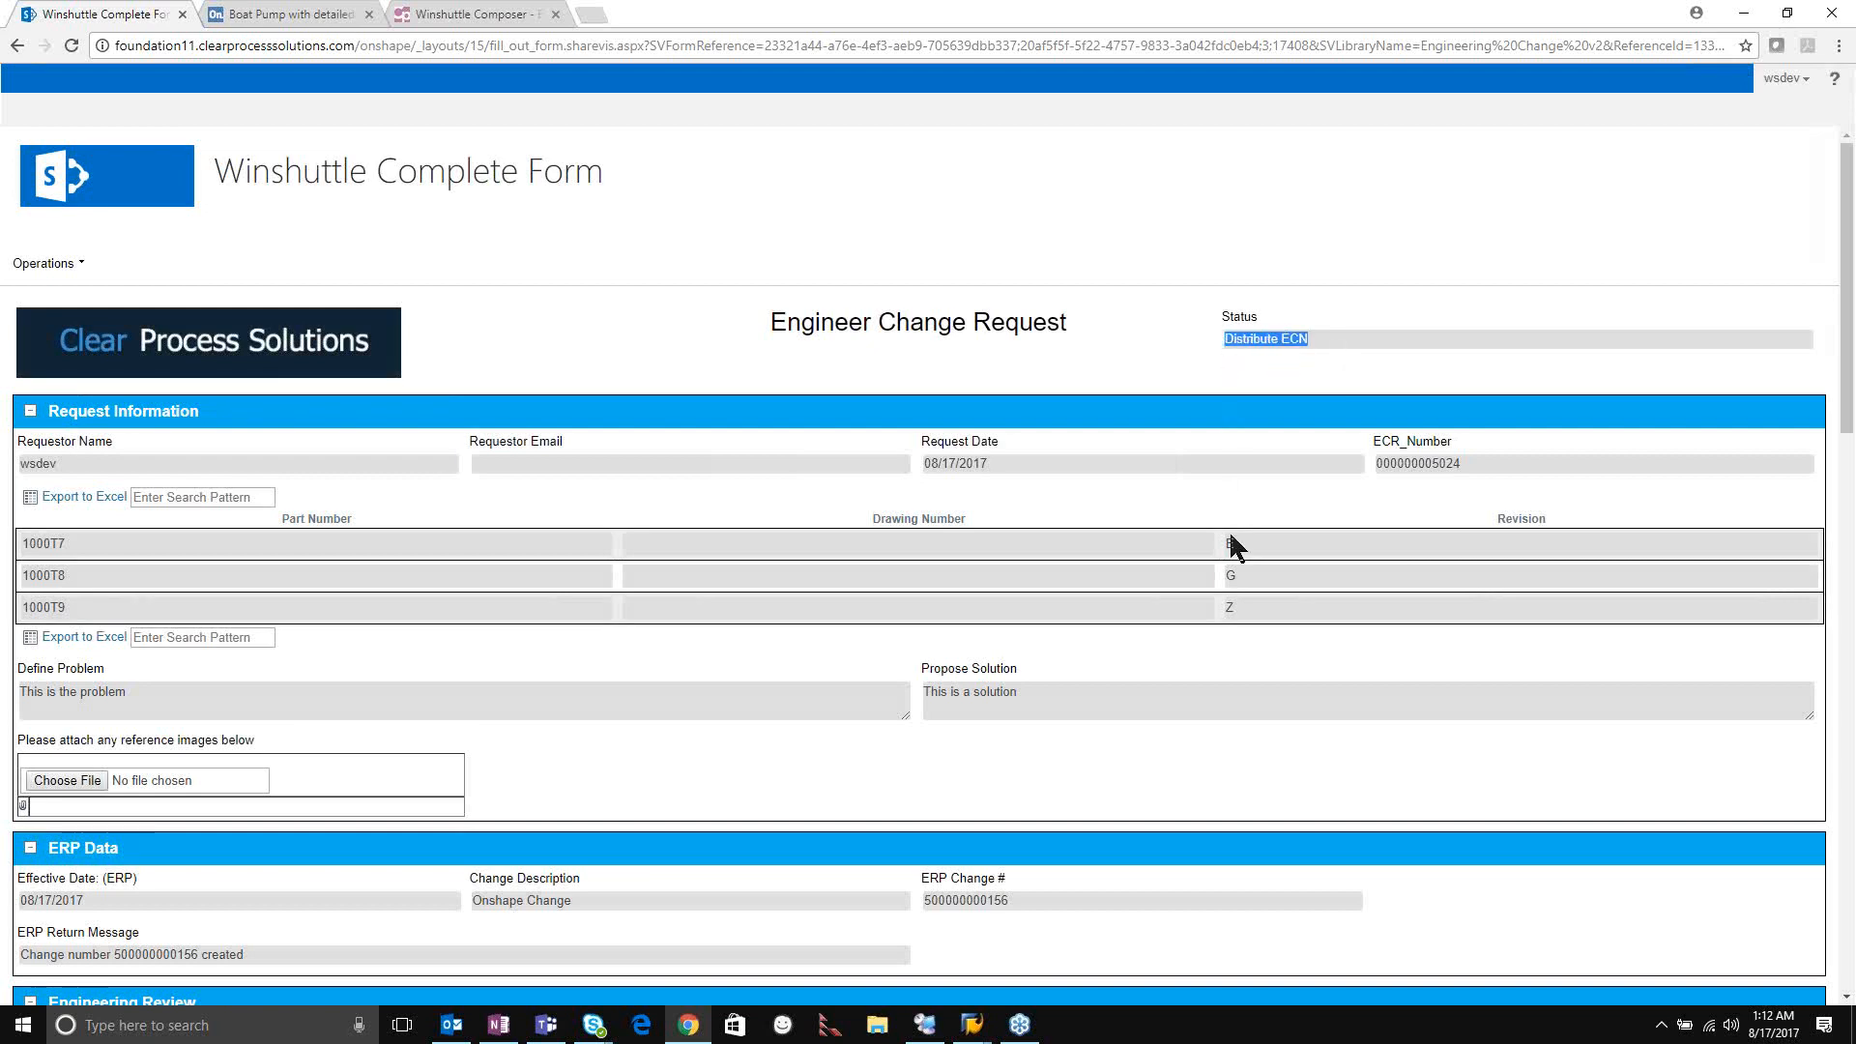
{"action": "scroll", "coordinate": [1229, 643], "scroll_direction": "down", "scroll_amount": 1}
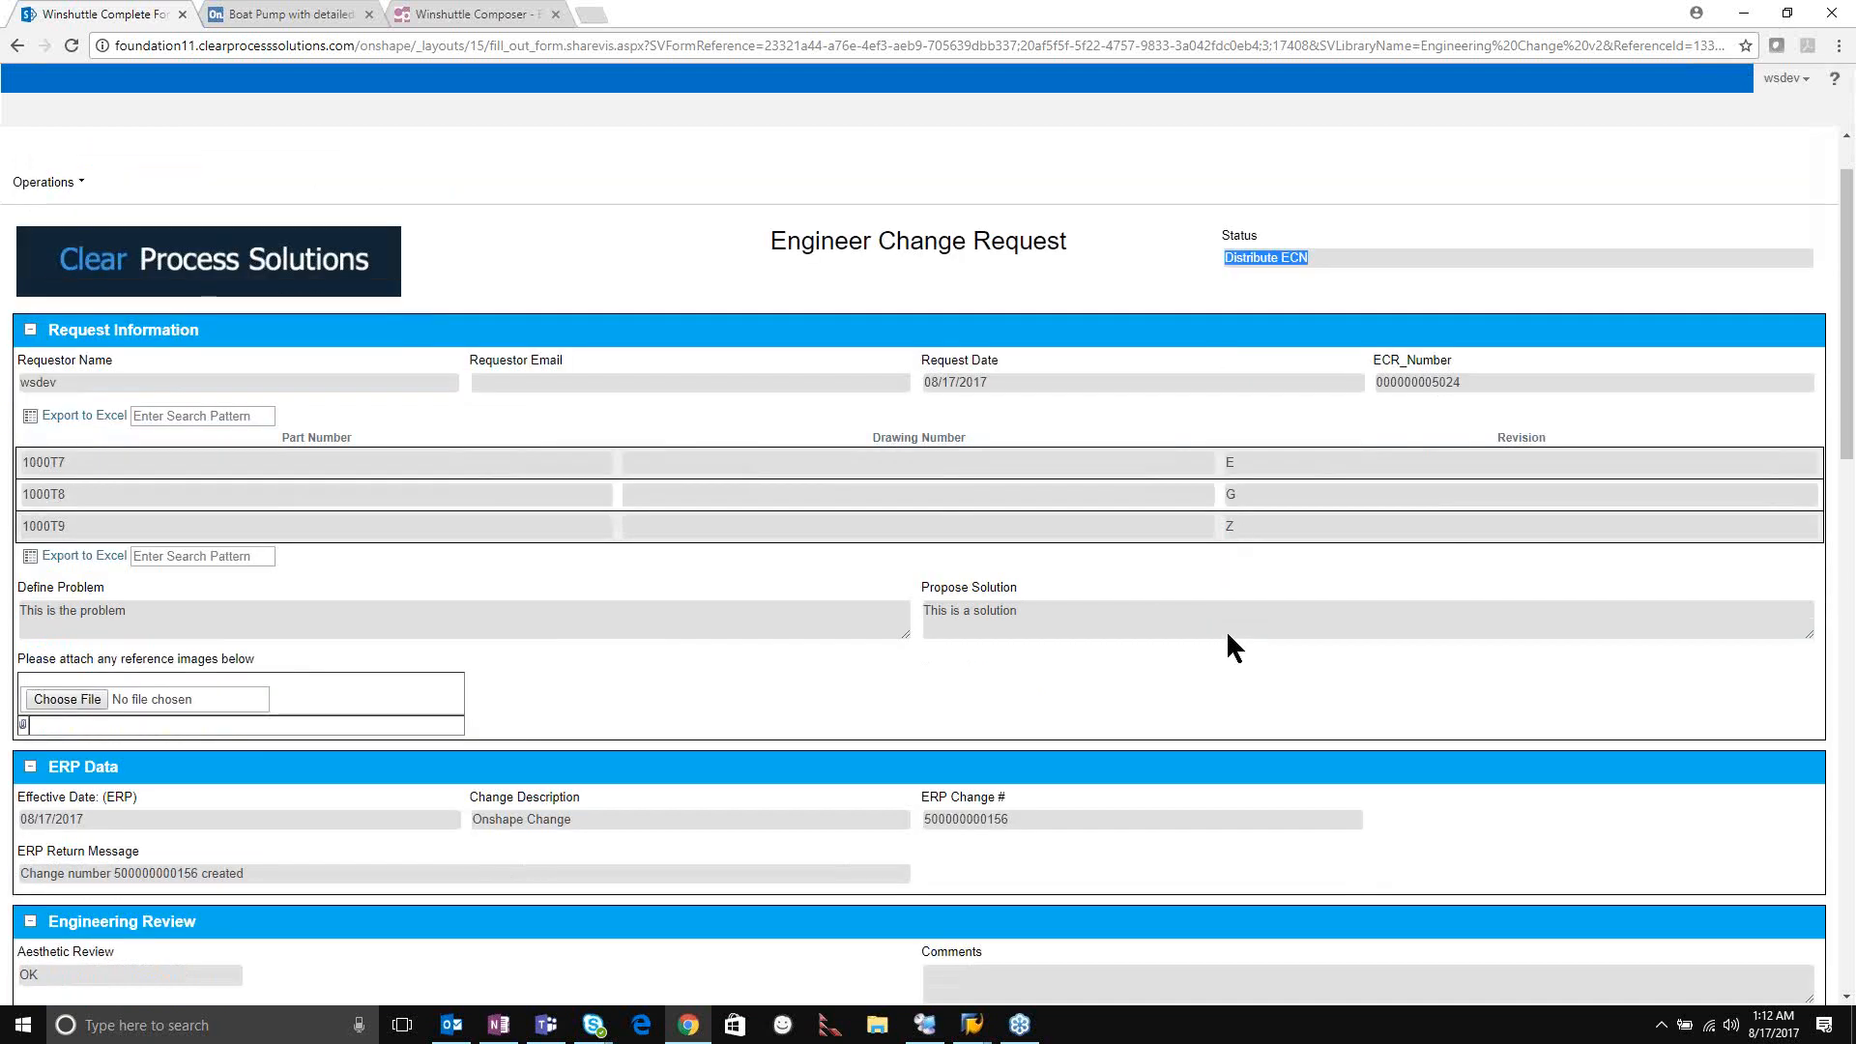
{"action": "scroll", "coordinate": [483, 454], "scroll_direction": "down", "scroll_amount": 2}
{"action": "scroll", "coordinate": [725, 557], "scroll_direction": "down", "scroll_amount": 3}
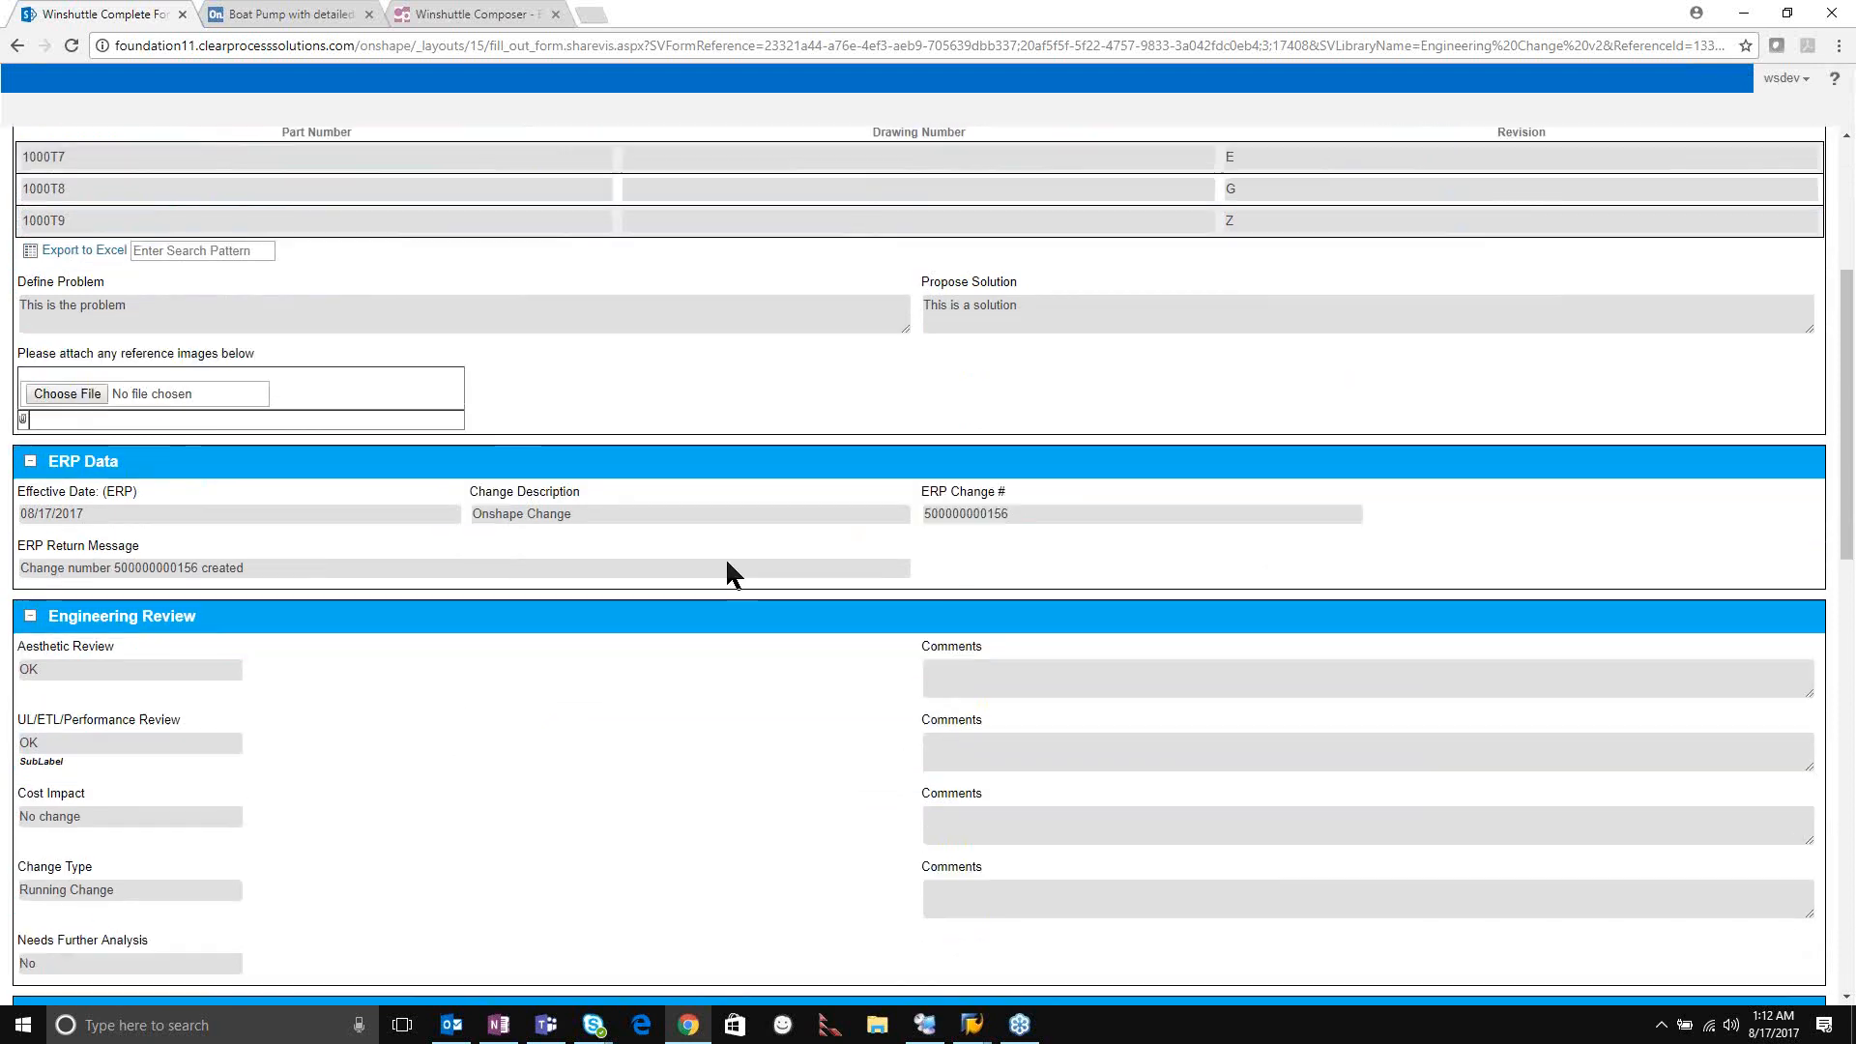
{"action": "scroll", "coordinate": [686, 536], "scroll_direction": "down", "scroll_amount": 2}
{"action": "scroll", "coordinate": [860, 464], "scroll_direction": "down", "scroll_amount": 2}
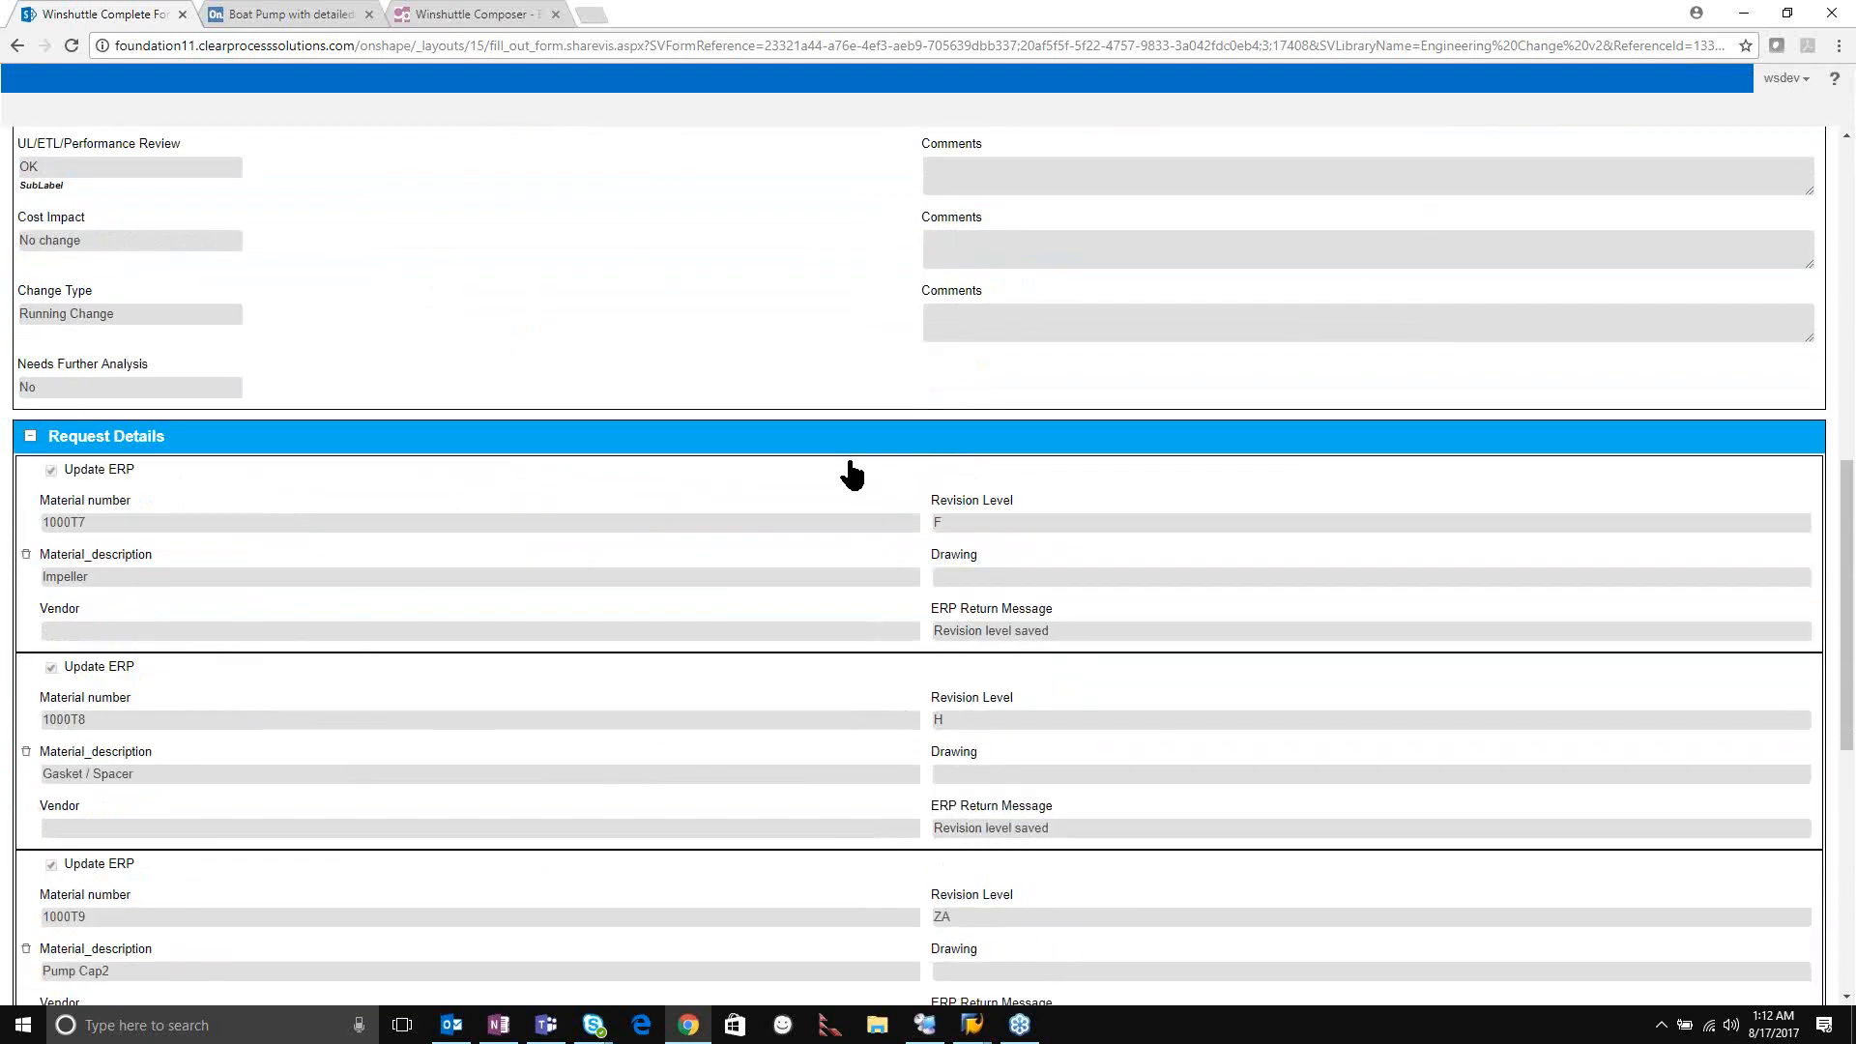
{"action": "scroll", "coordinate": [1014, 580], "scroll_direction": "down", "scroll_amount": 1}
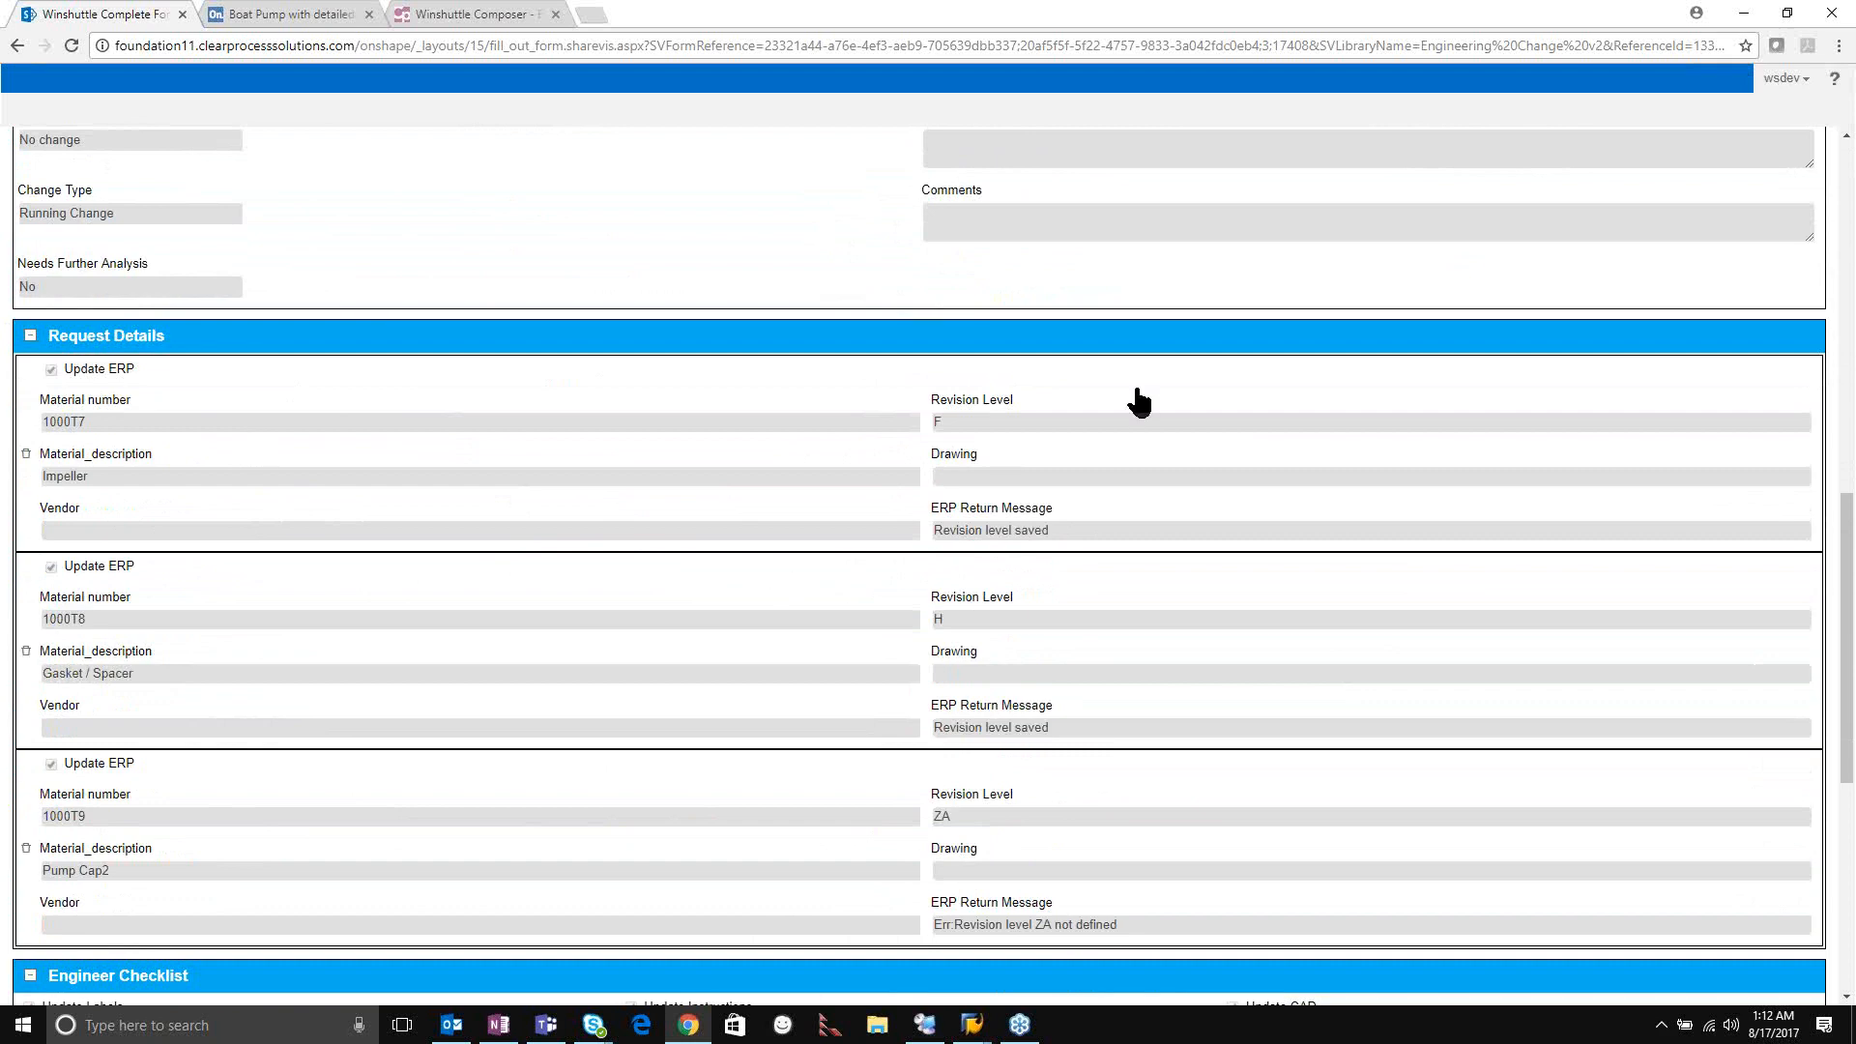
{"action": "scroll", "coordinate": [1288, 705], "scroll_direction": "down", "scroll_amount": 4}
{"action": "scroll", "coordinate": [911, 748], "scroll_direction": "down", "scroll_amount": 3}
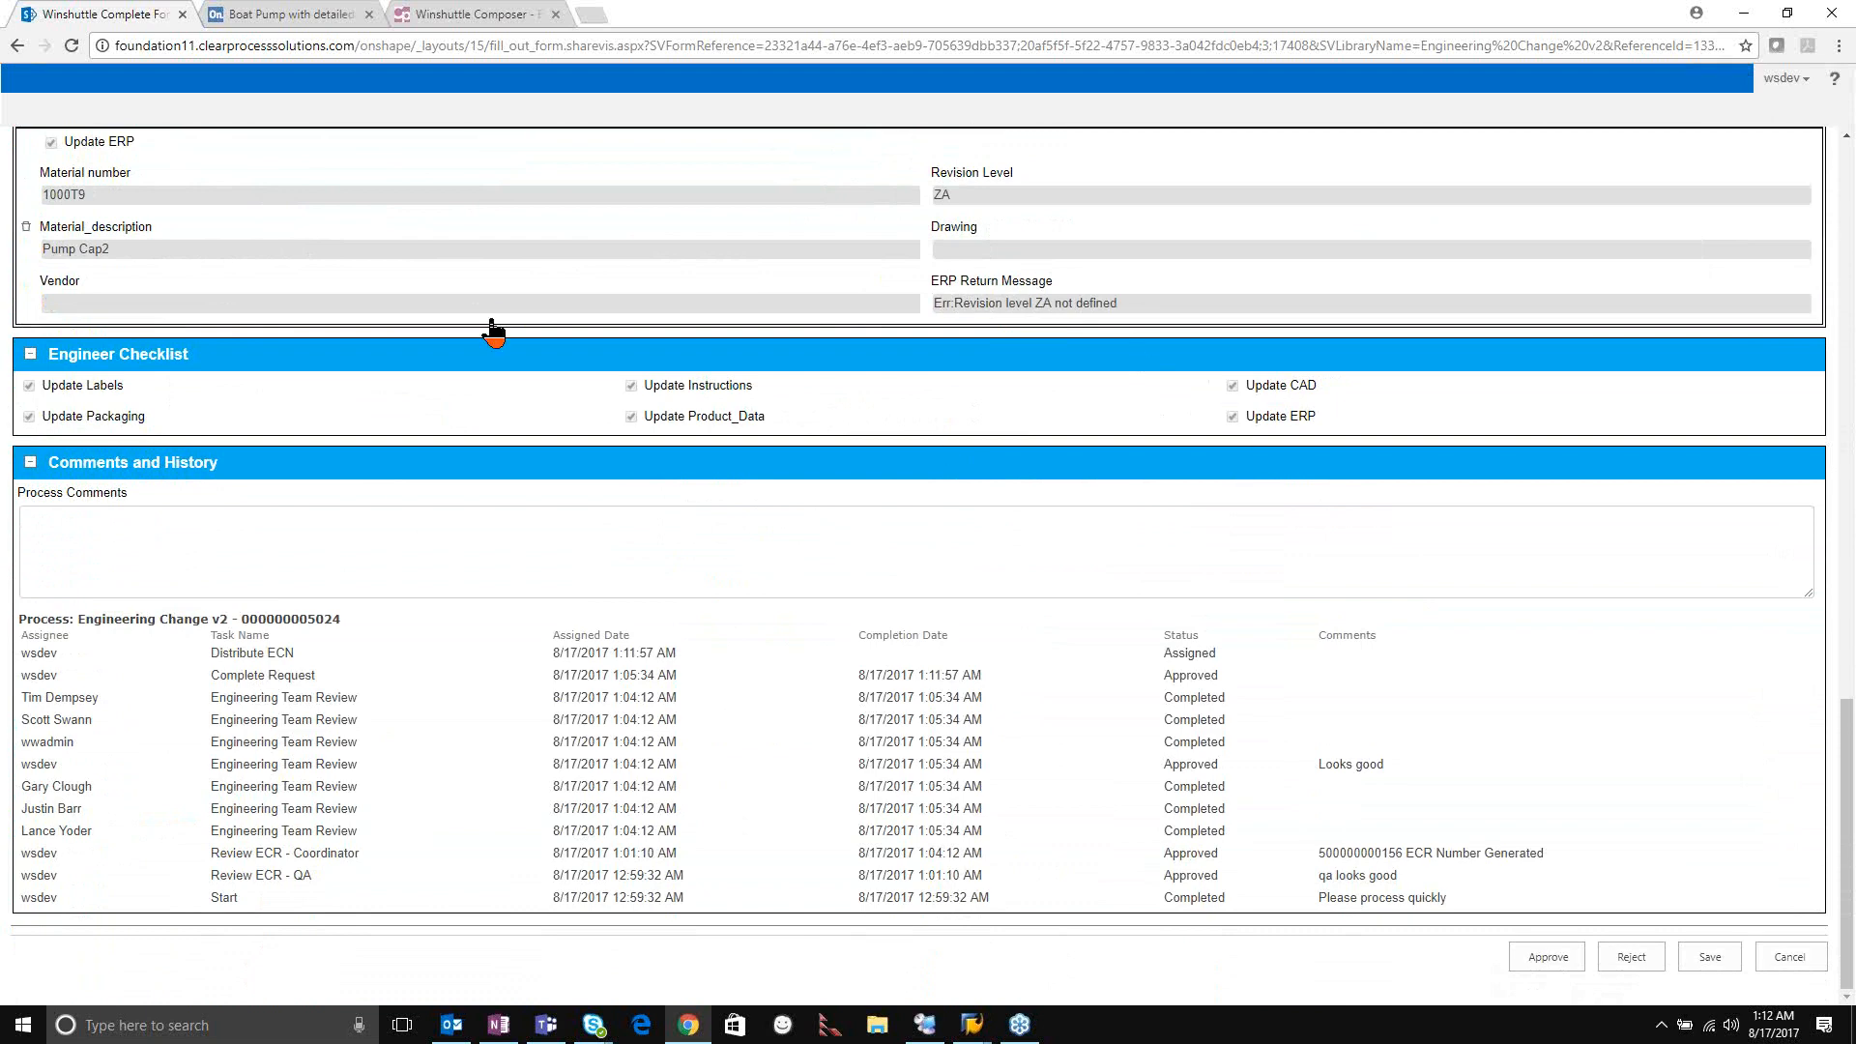
Recheck the materials' revision levels and ERP return messages, enter the process comment "distributed", and approve the Distribute ECN task.
{"action": "scroll", "coordinate": [884, 428], "scroll_direction": "up", "scroll_amount": 1}
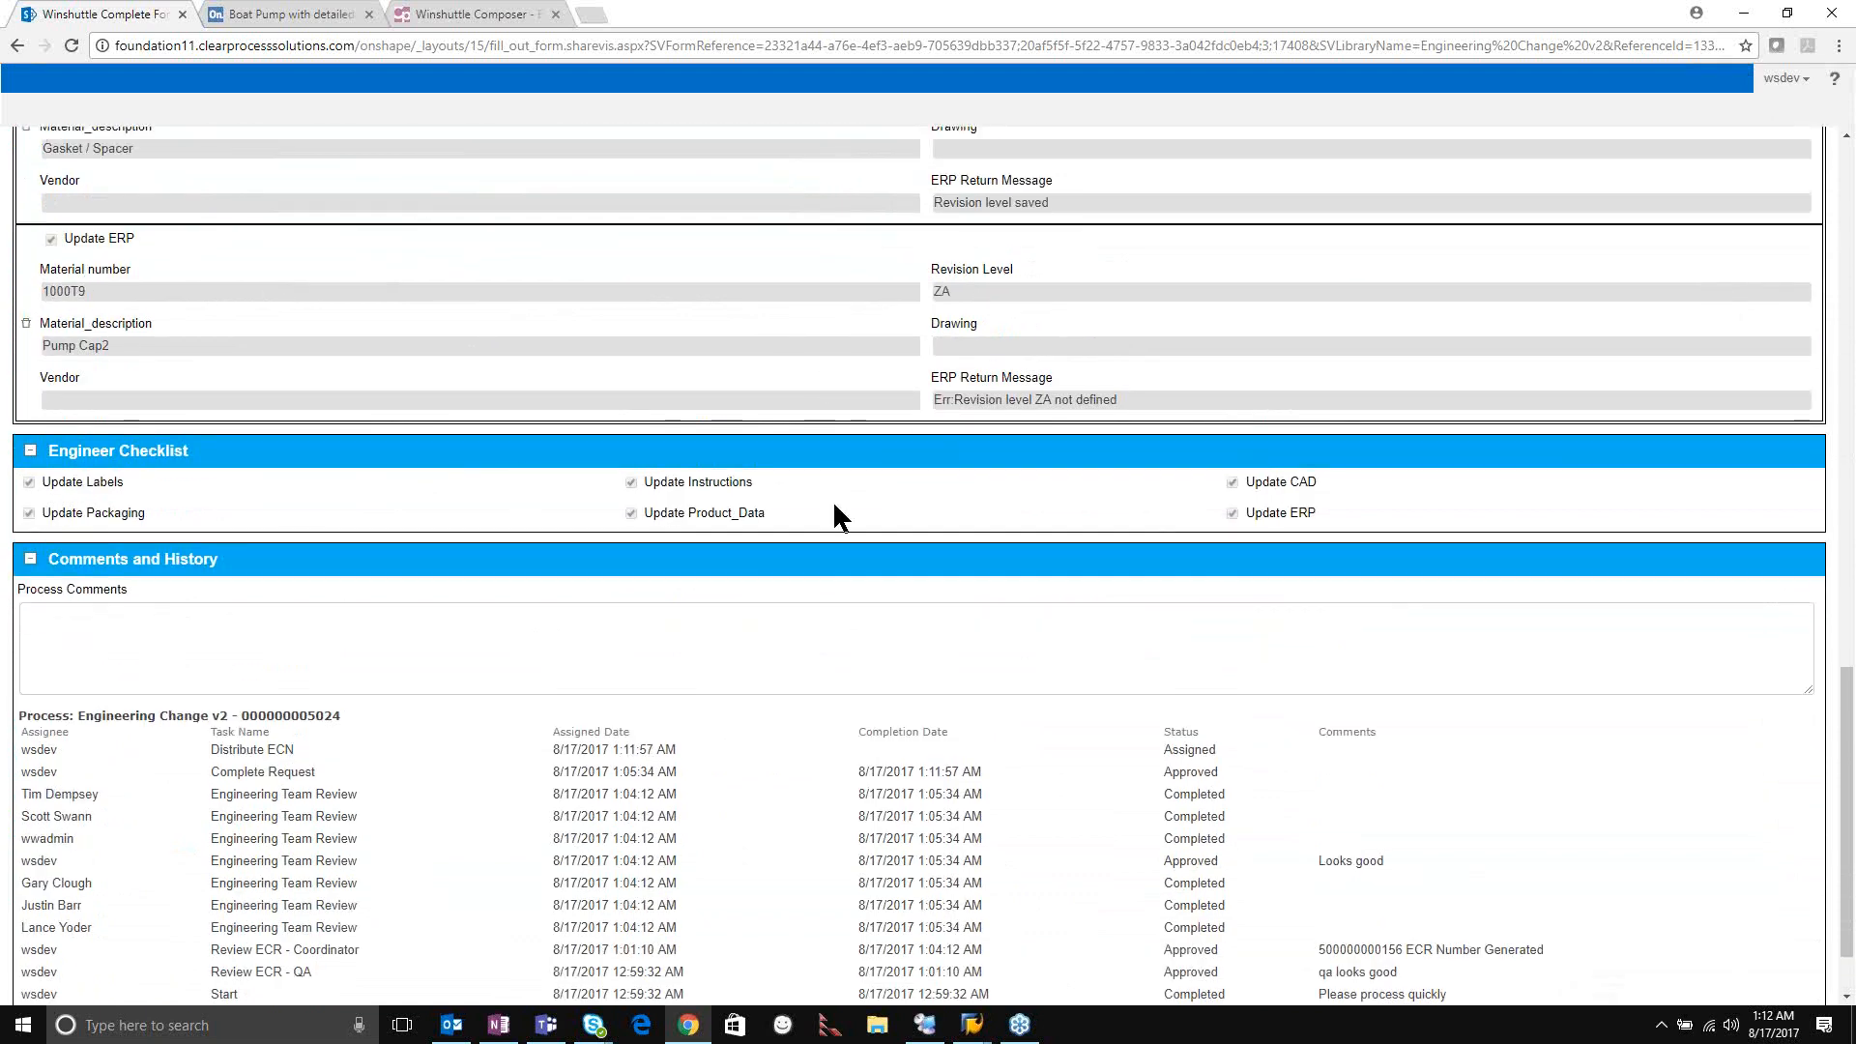
{"action": "scroll", "coordinate": [1087, 428], "scroll_direction": "up", "scroll_amount": 1}
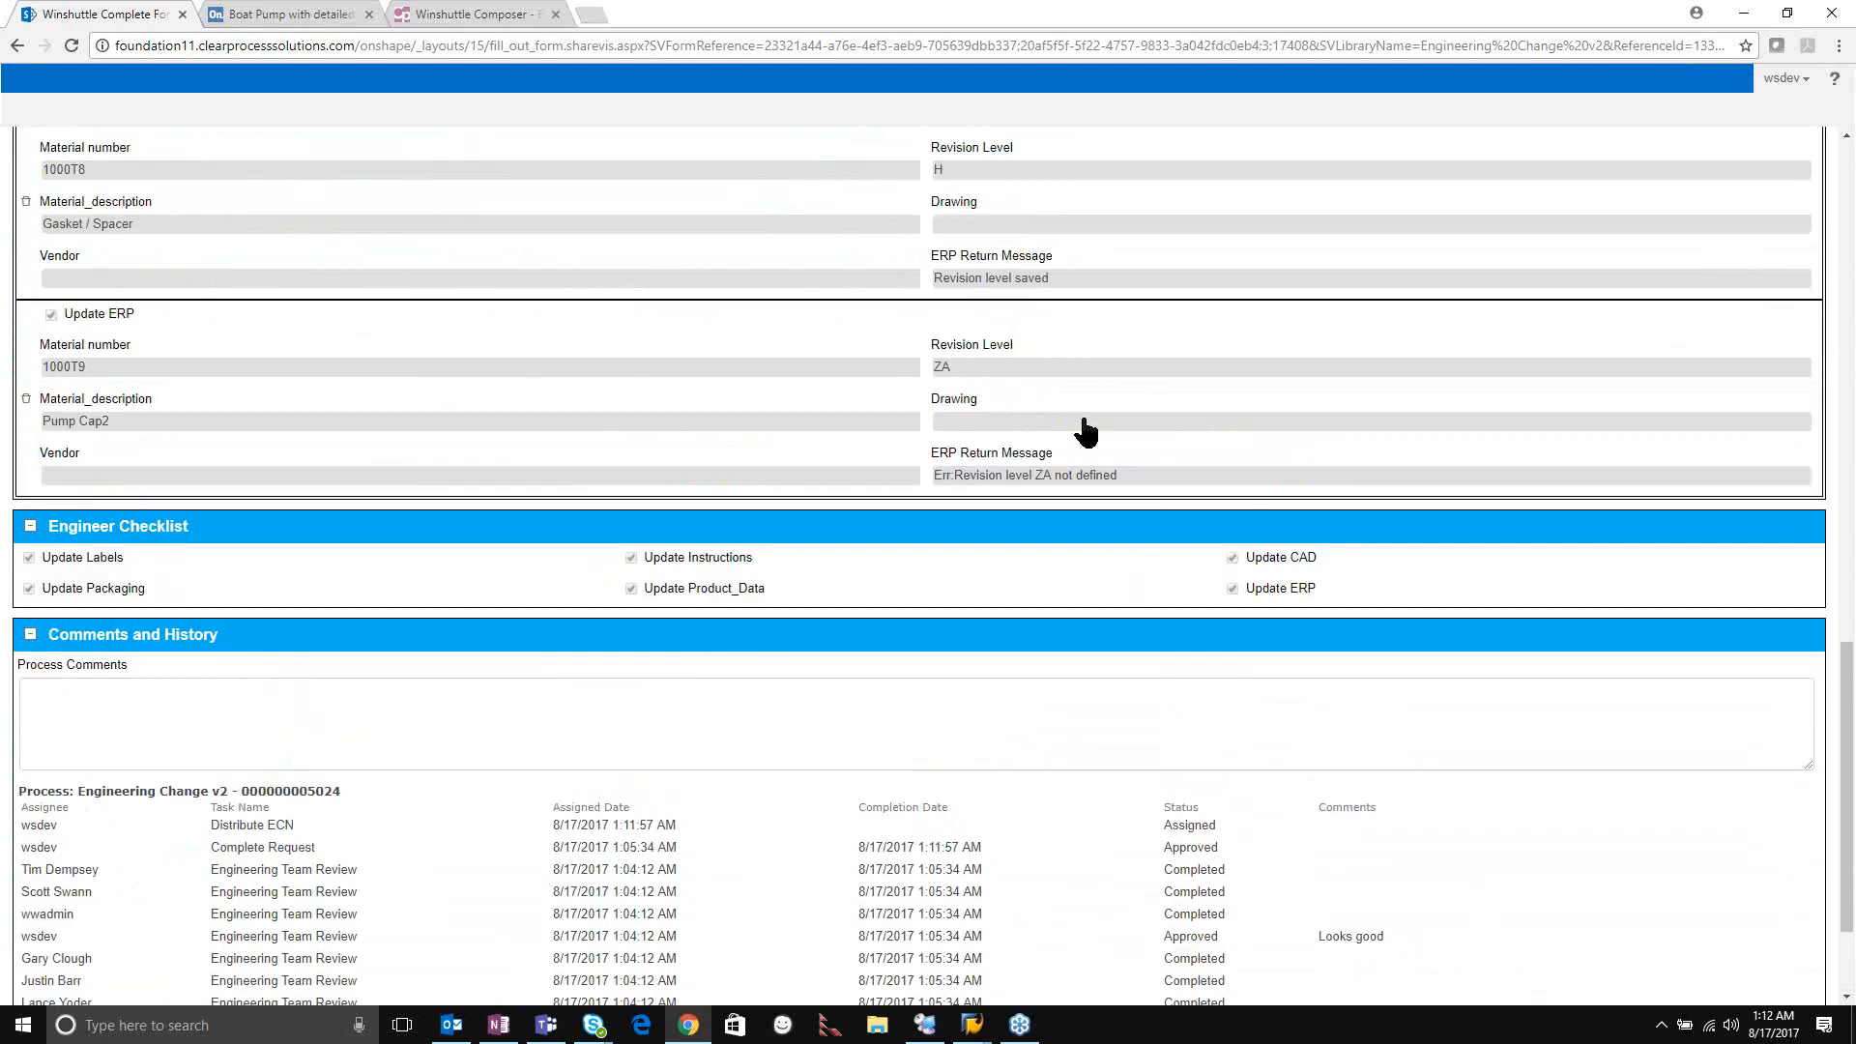
{"action": "scroll", "coordinate": [1066, 397], "scroll_direction": "up", "scroll_amount": 2}
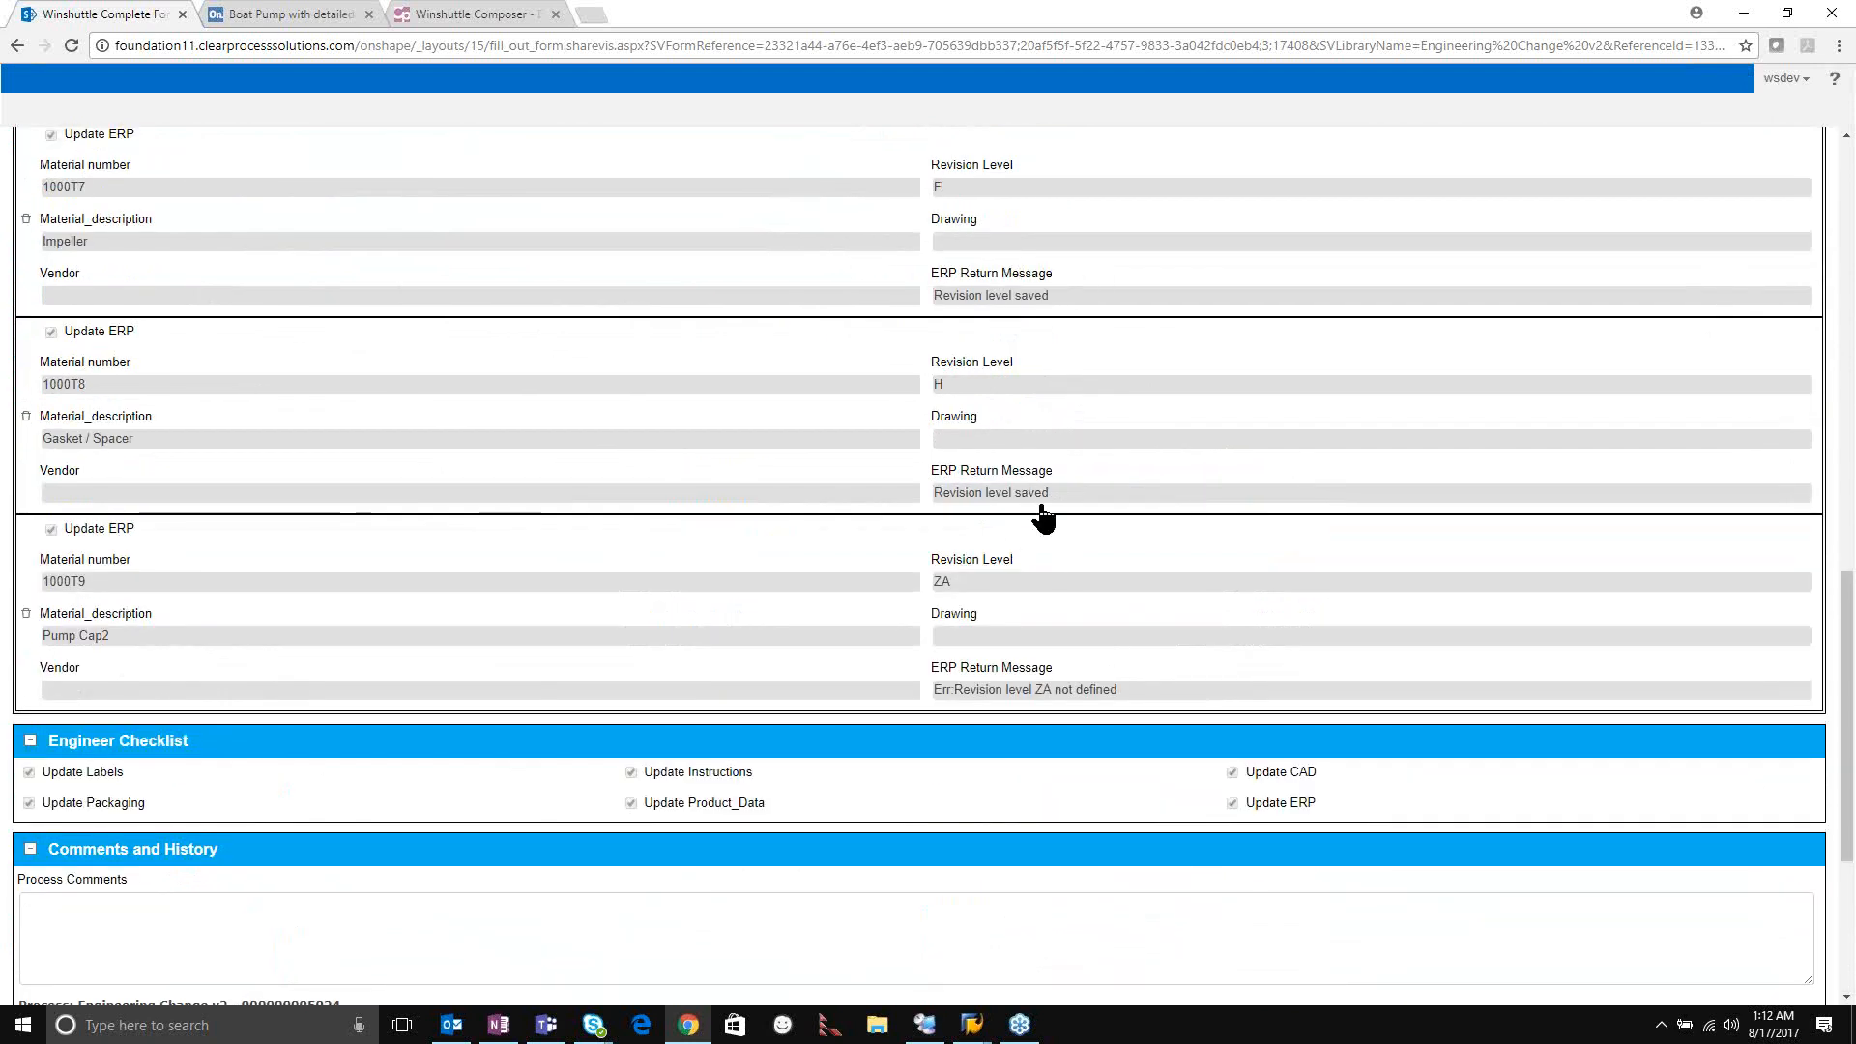
{"action": "scroll", "coordinate": [999, 483], "scroll_direction": "up", "scroll_amount": 2}
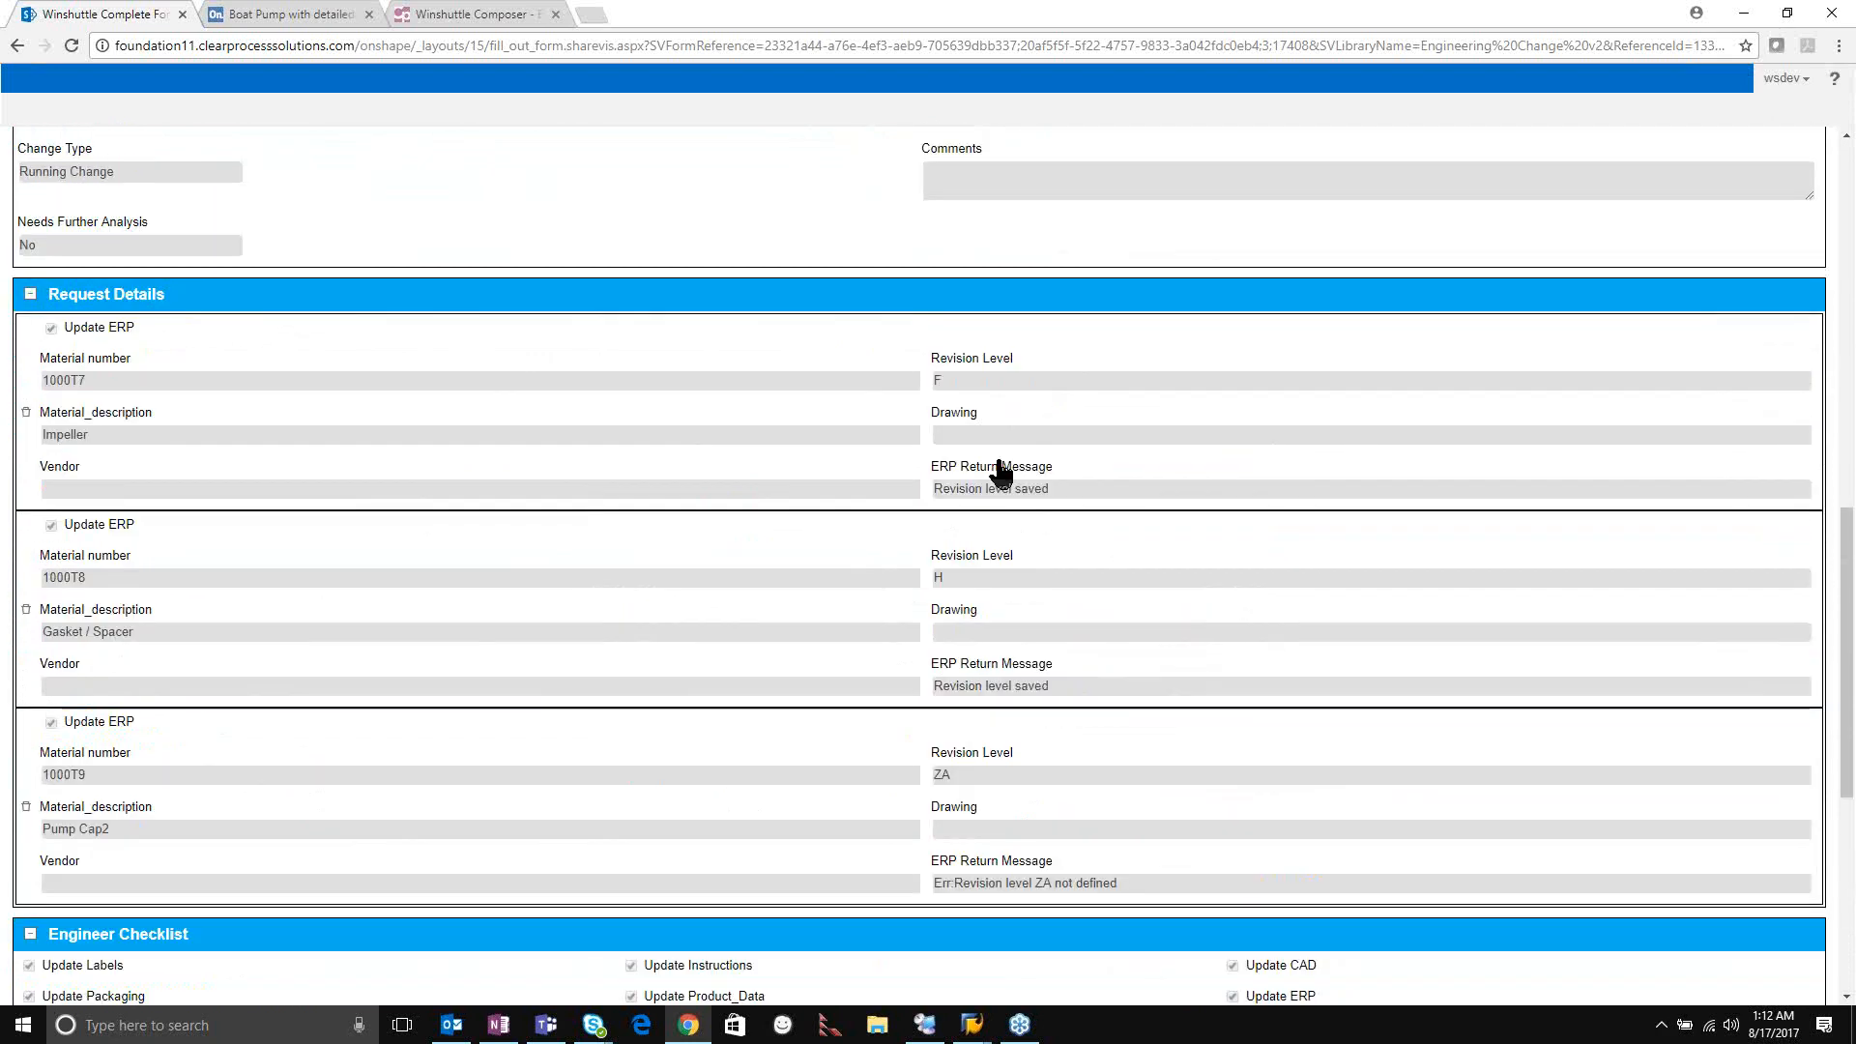
{"action": "scroll", "coordinate": [967, 473], "scroll_direction": "down", "scroll_amount": 6}
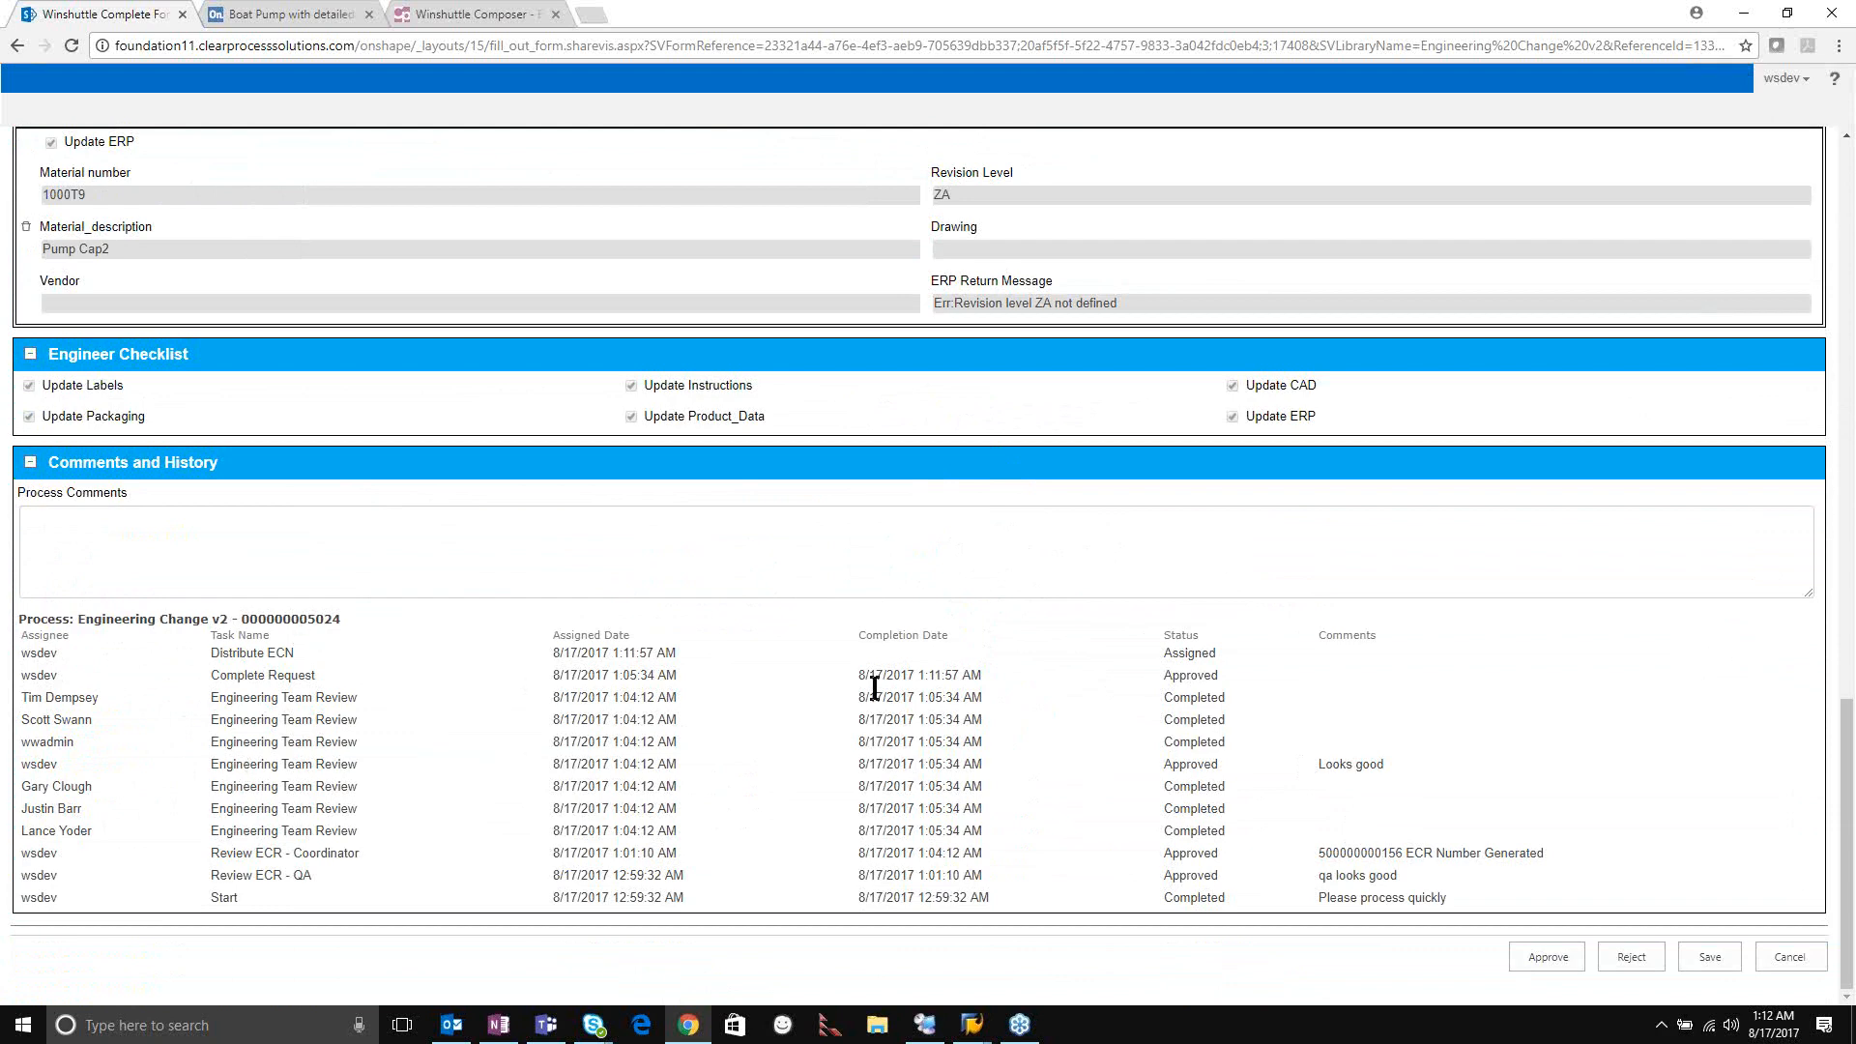
{"action": "left_click", "coordinate": [253, 525]}
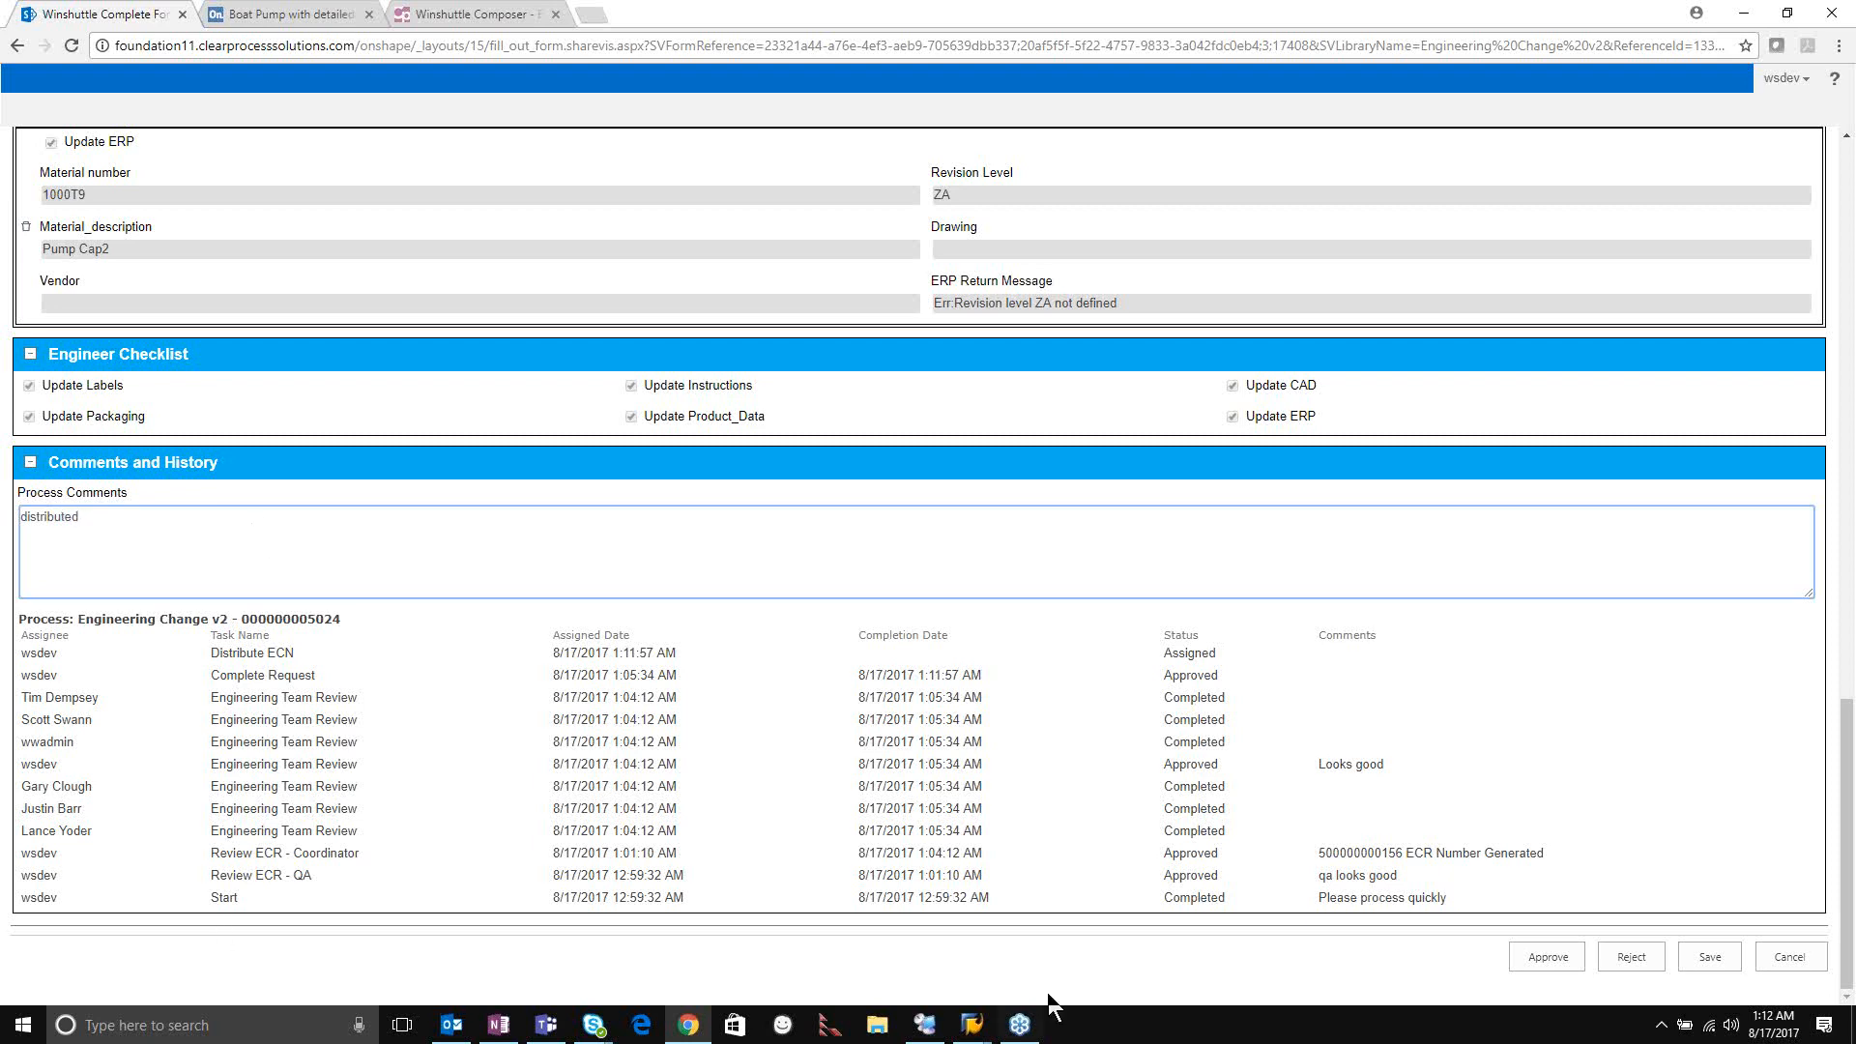
{"action": "left_click", "coordinate": [1538, 963]}
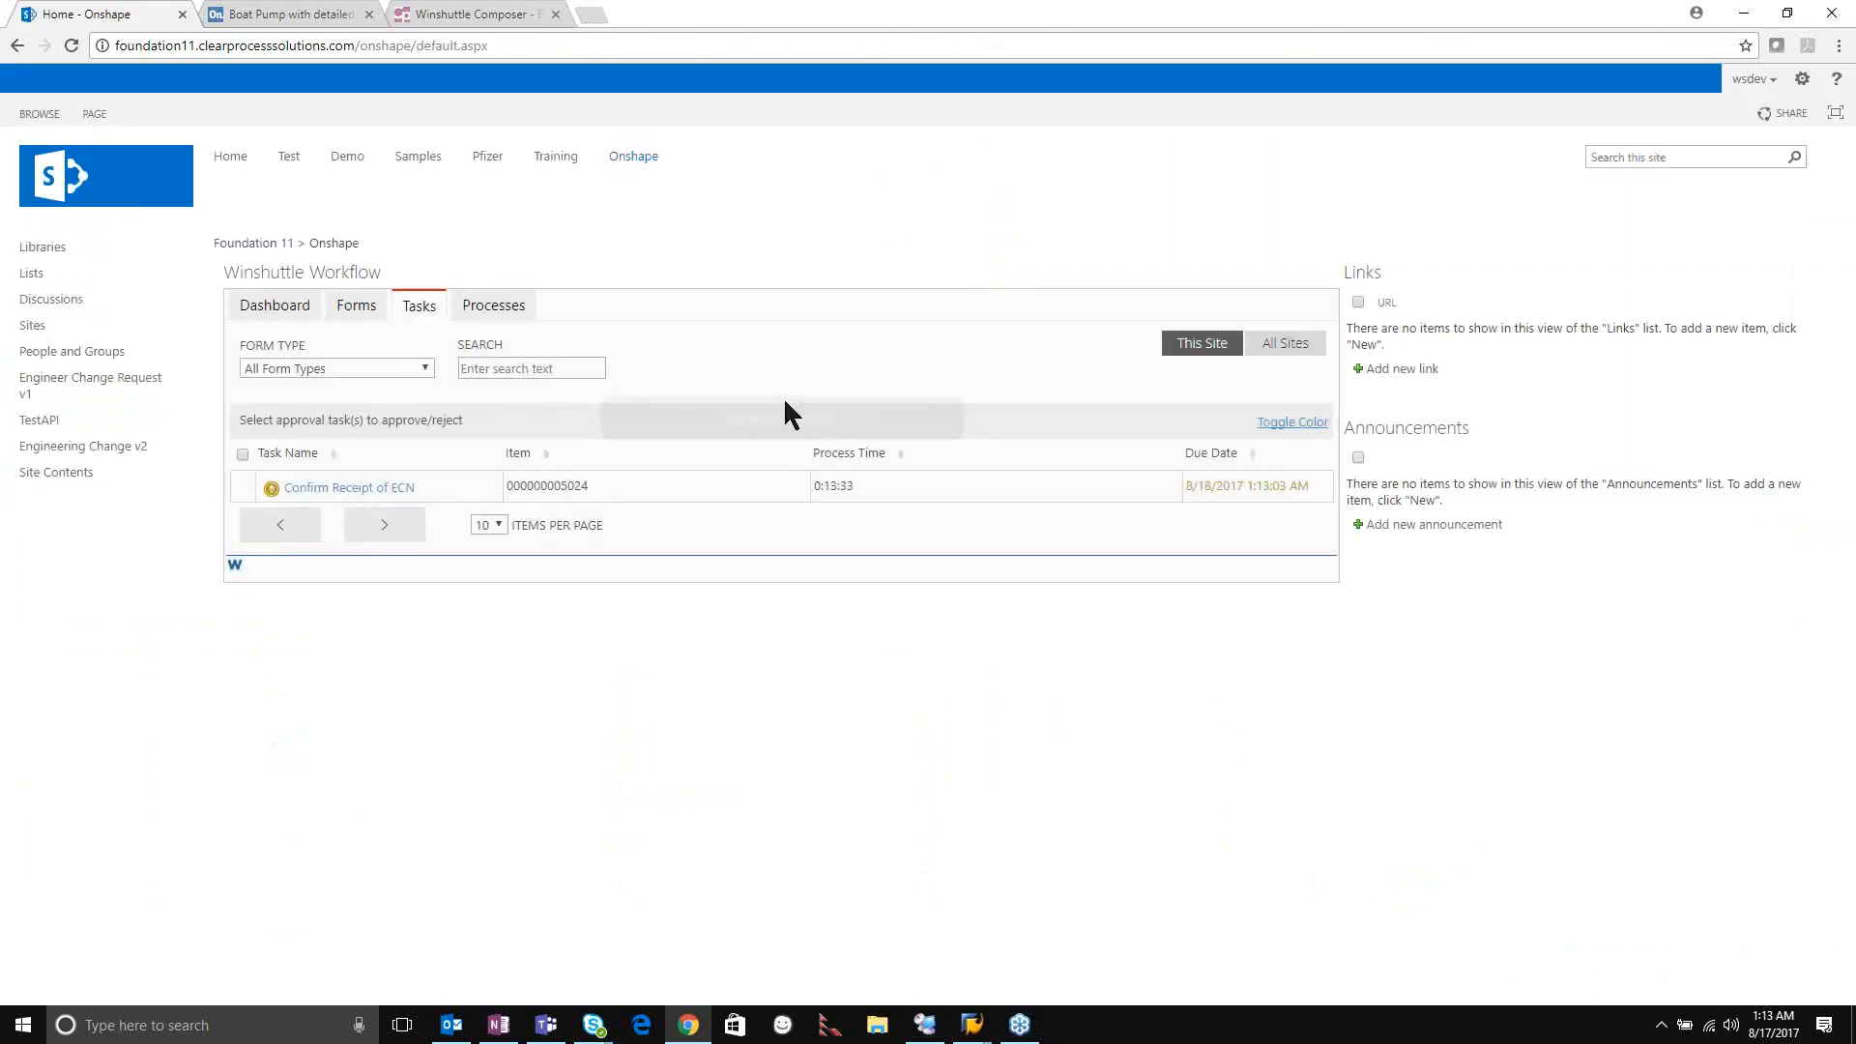
Open the Confirm Receipt of ECN task and review its engineering review, Request Details and process history.
{"action": "left_click", "coordinate": [314, 489]}
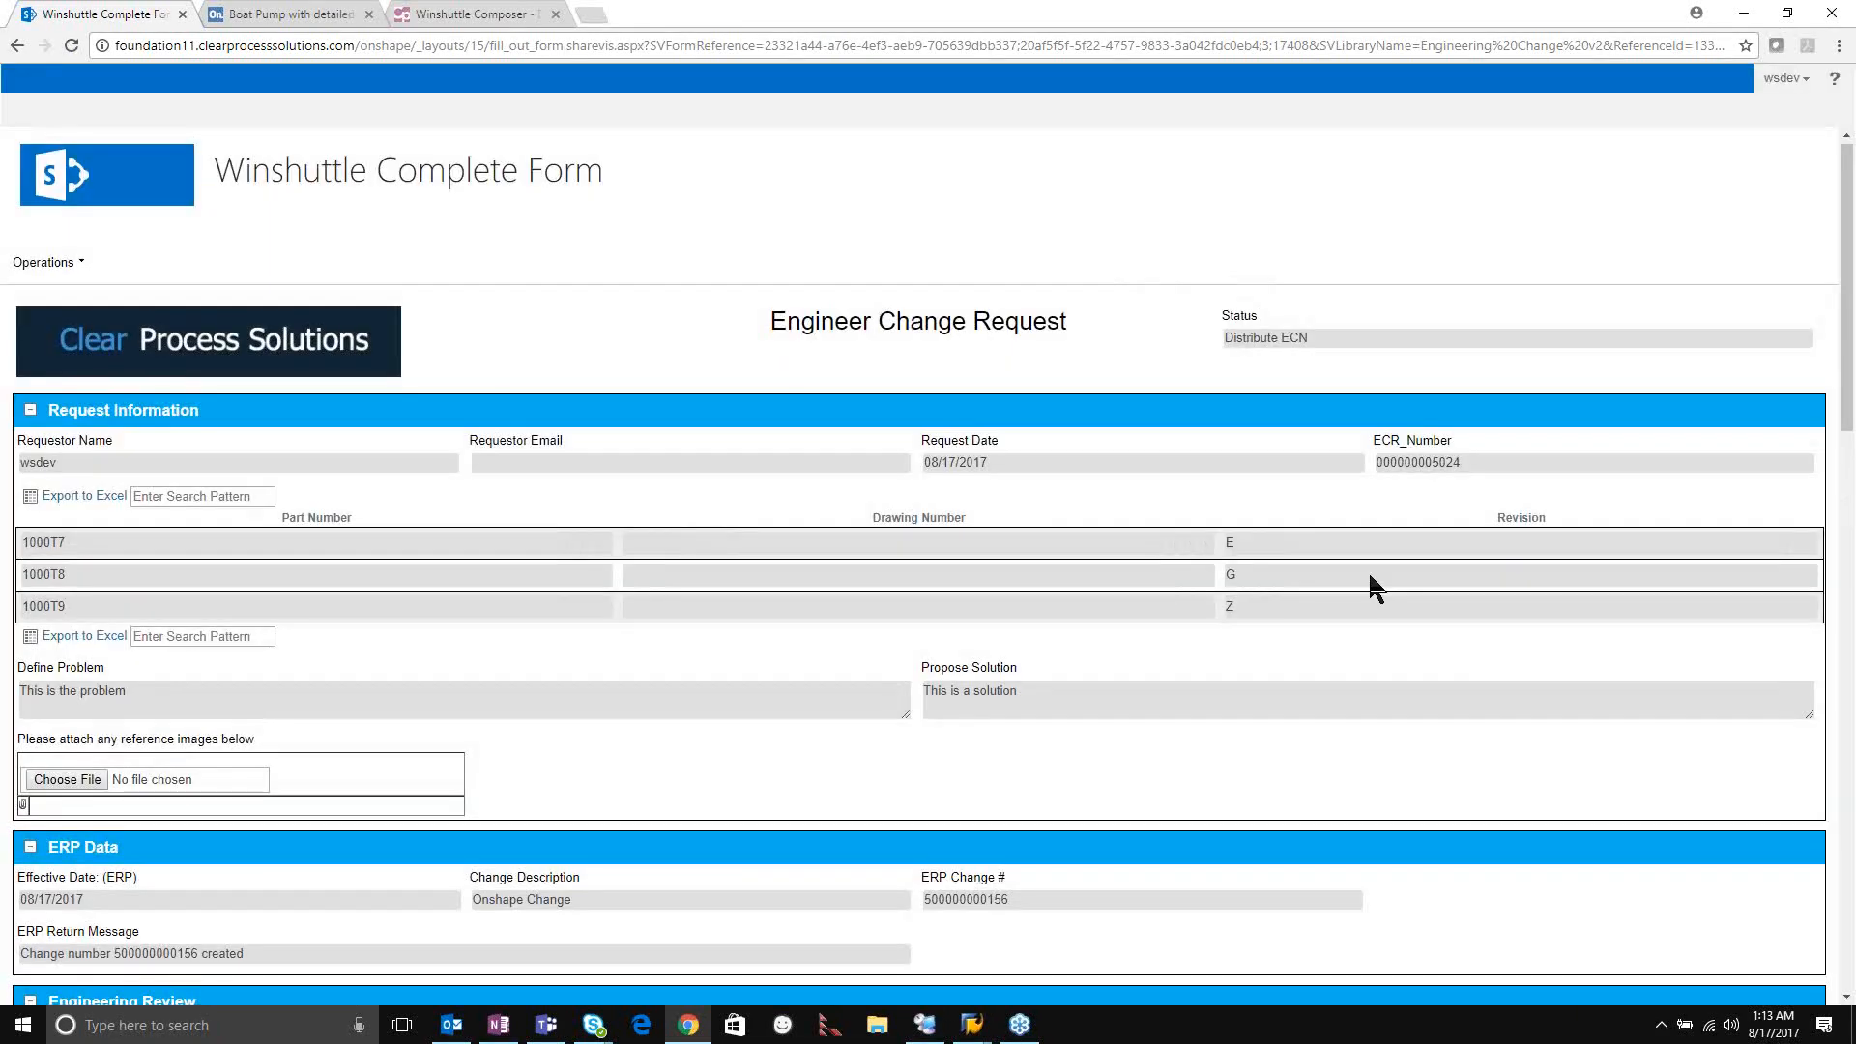
{"action": "scroll", "coordinate": [1175, 506], "scroll_direction": "down", "scroll_amount": 7}
{"action": "scroll", "coordinate": [844, 522], "scroll_direction": "down", "scroll_amount": 8}
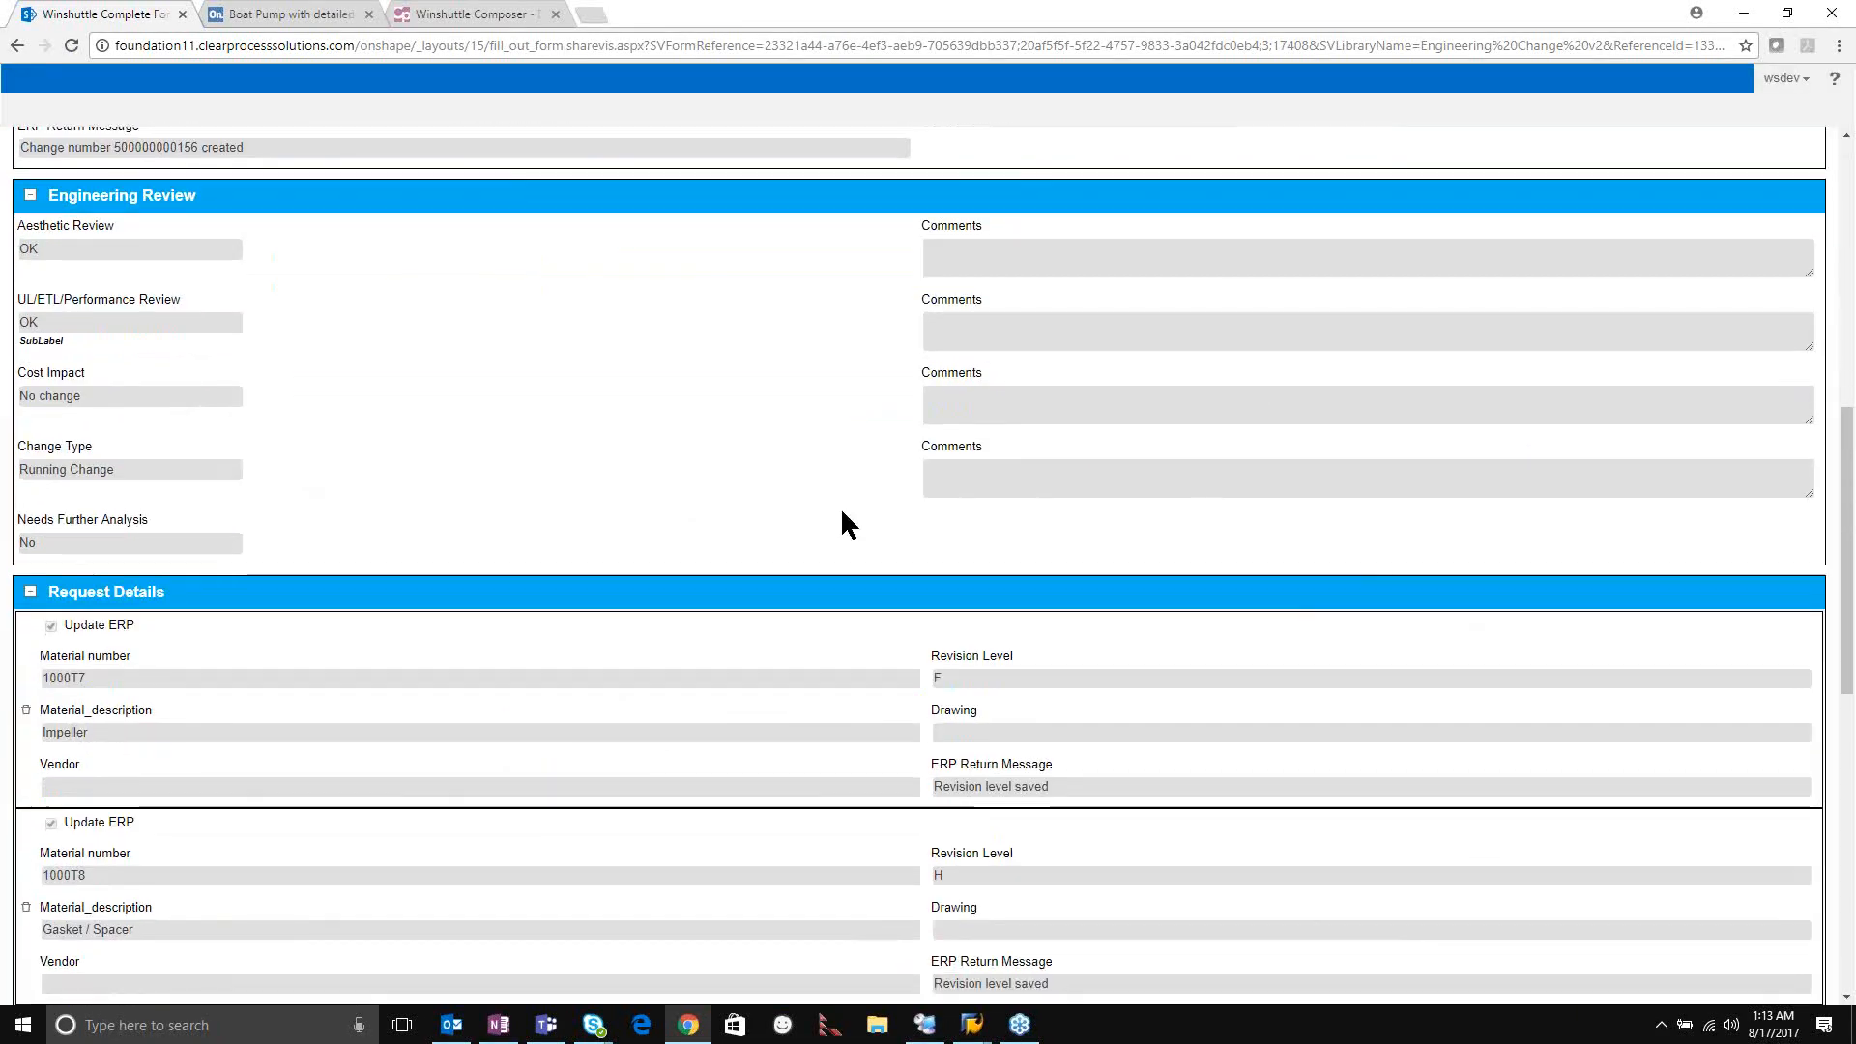
{"action": "scroll", "coordinate": [1064, 386], "scroll_direction": "up", "scroll_amount": 2}
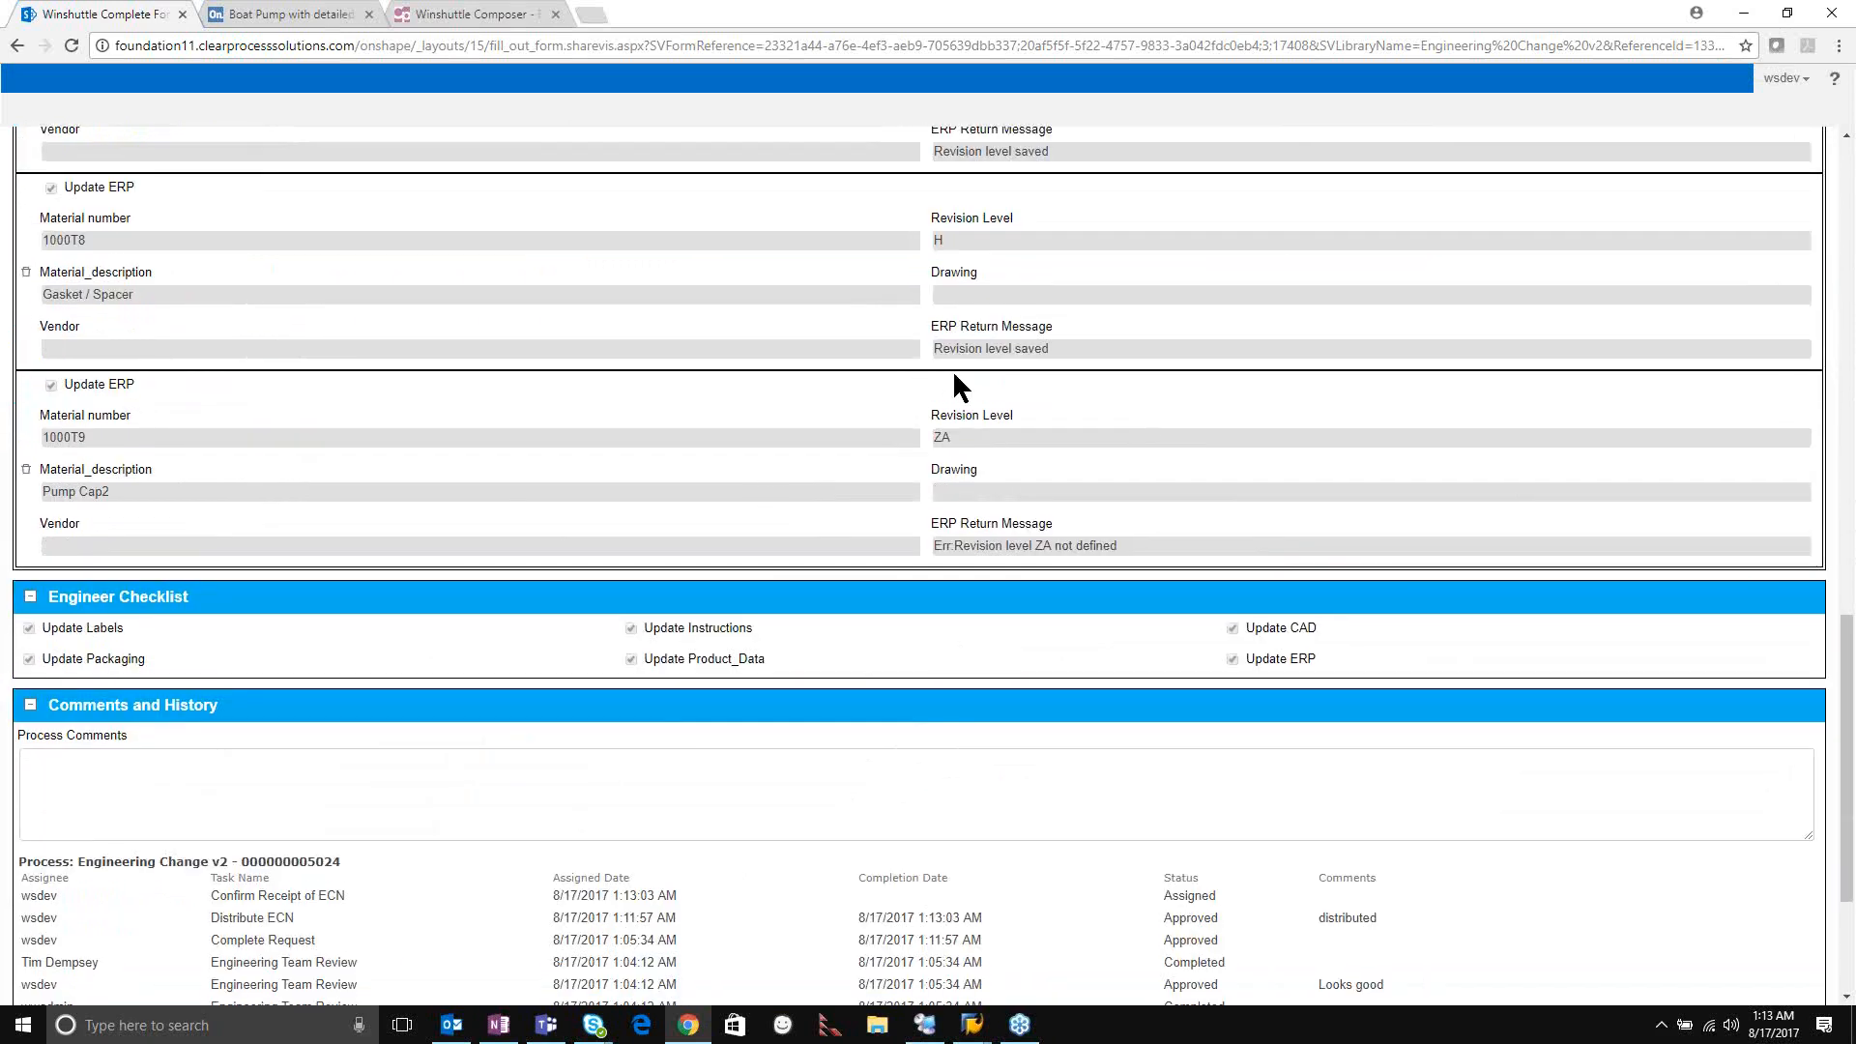
{"action": "scroll", "coordinate": [1263, 522], "scroll_direction": "down", "scroll_amount": 4}
{"action": "scroll", "coordinate": [1006, 738], "scroll_direction": "down", "scroll_amount": 1}
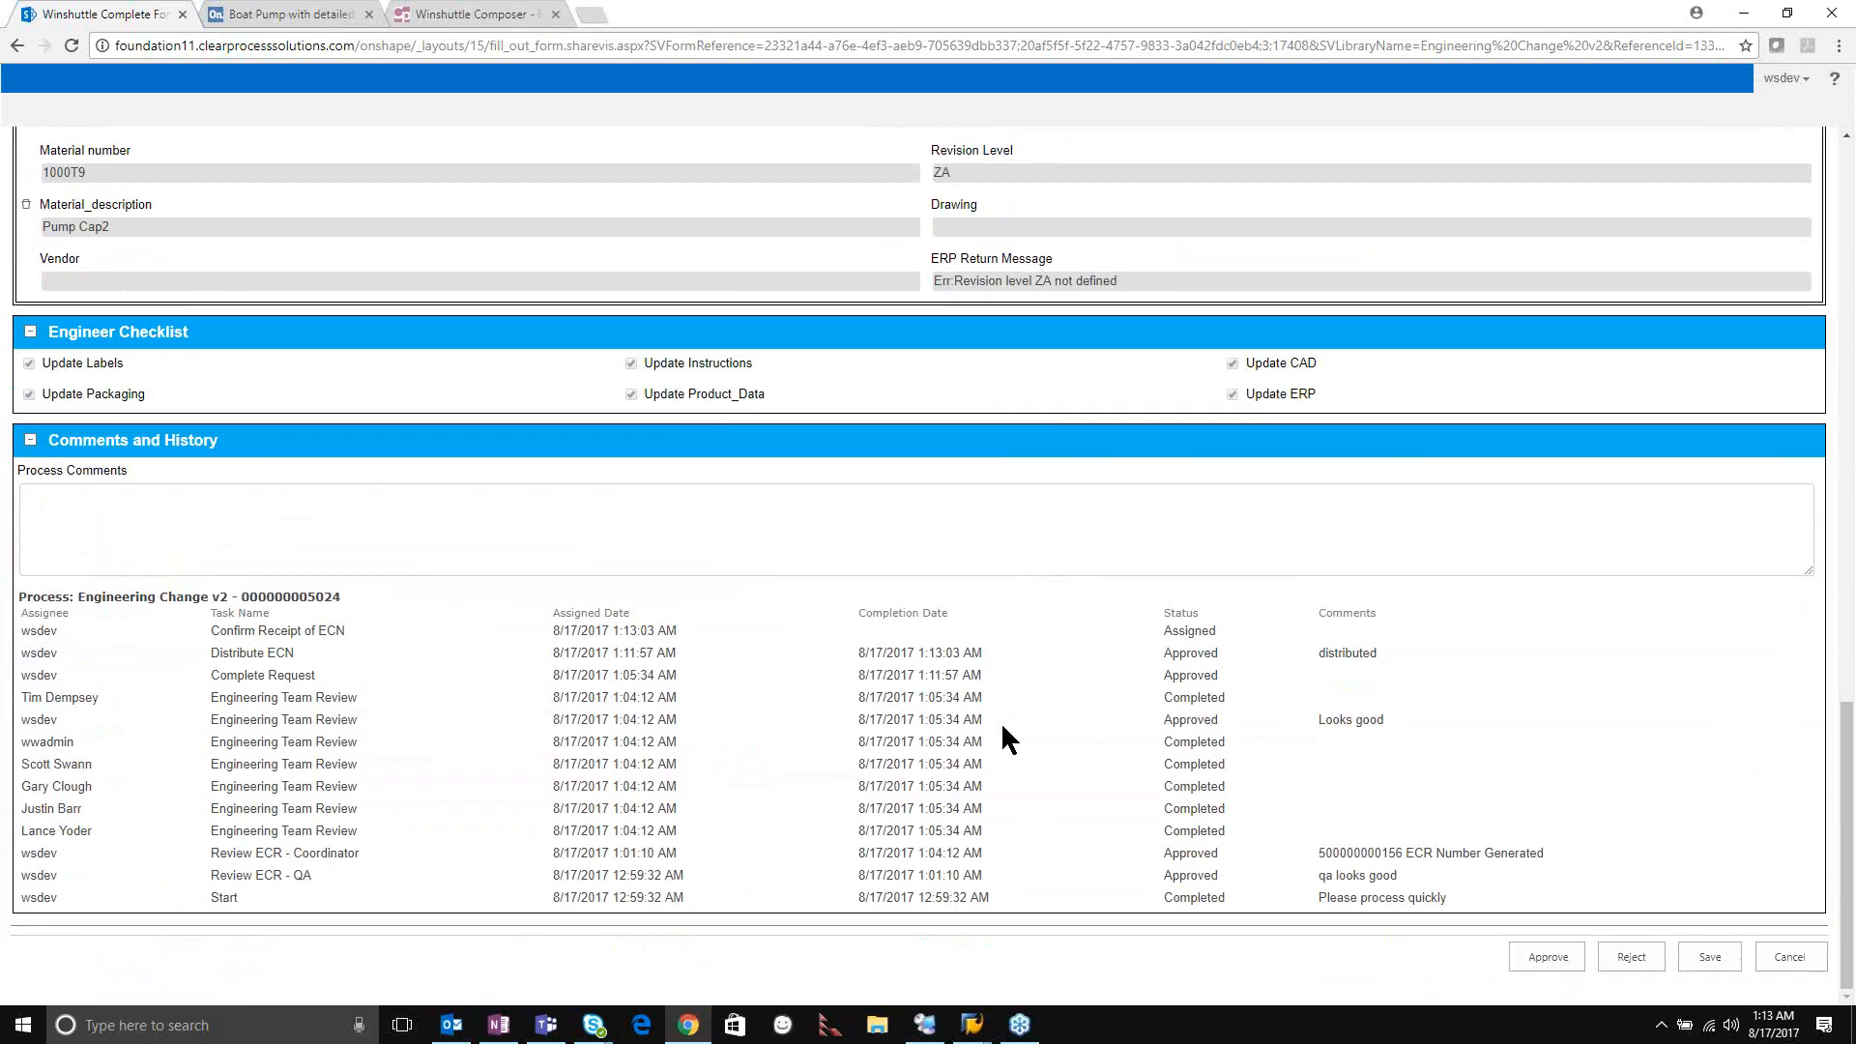
{"action": "scroll", "coordinate": [896, 560], "scroll_direction": "up", "scroll_amount": 4}
{"action": "scroll", "coordinate": [642, 518], "scroll_direction": "up", "scroll_amount": 2}
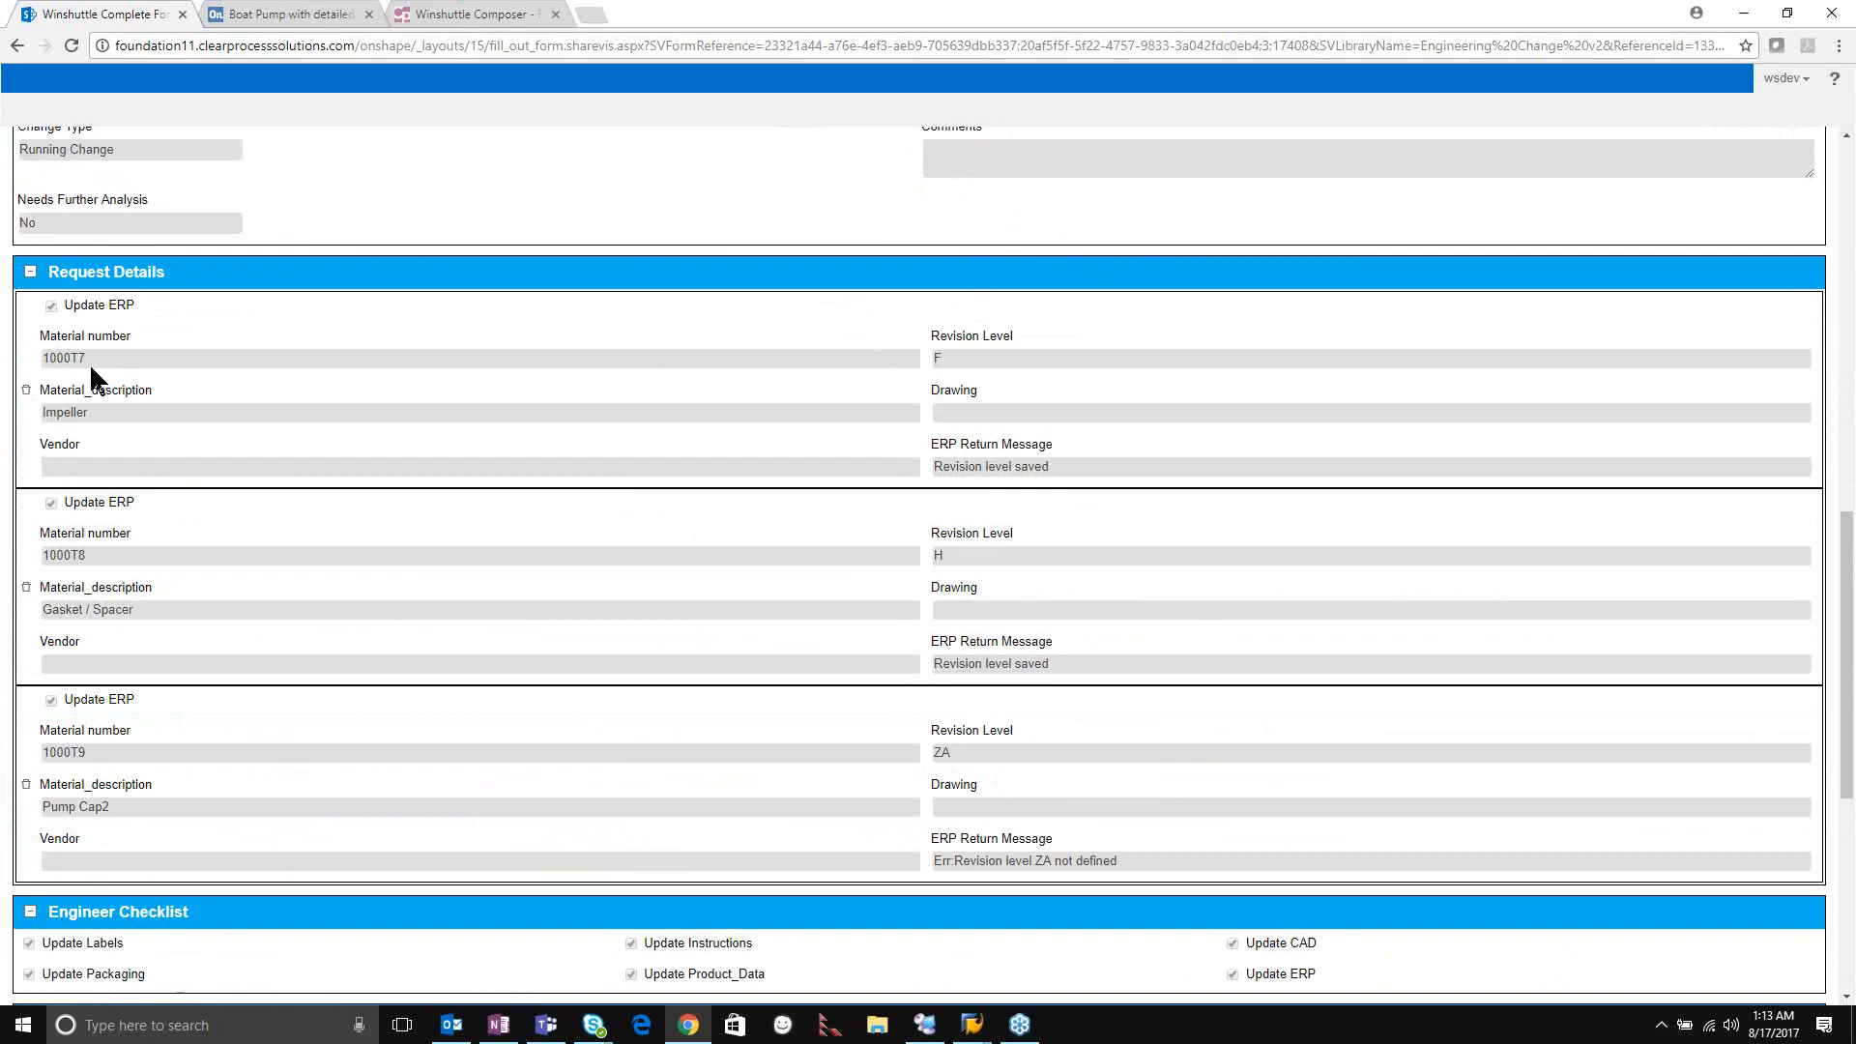
Copy material number 1000T7 from Request Details and switch to the SAP change master window.
{"action": "left_click_drag", "start_coordinate": [89, 360], "coordinate": [20, 361]}
{"action": "key", "text": "ctrl+c"}
{"action": "left_click", "coordinate": [974, 1025]}
{"action": "left_click", "coordinate": [1014, 957]}
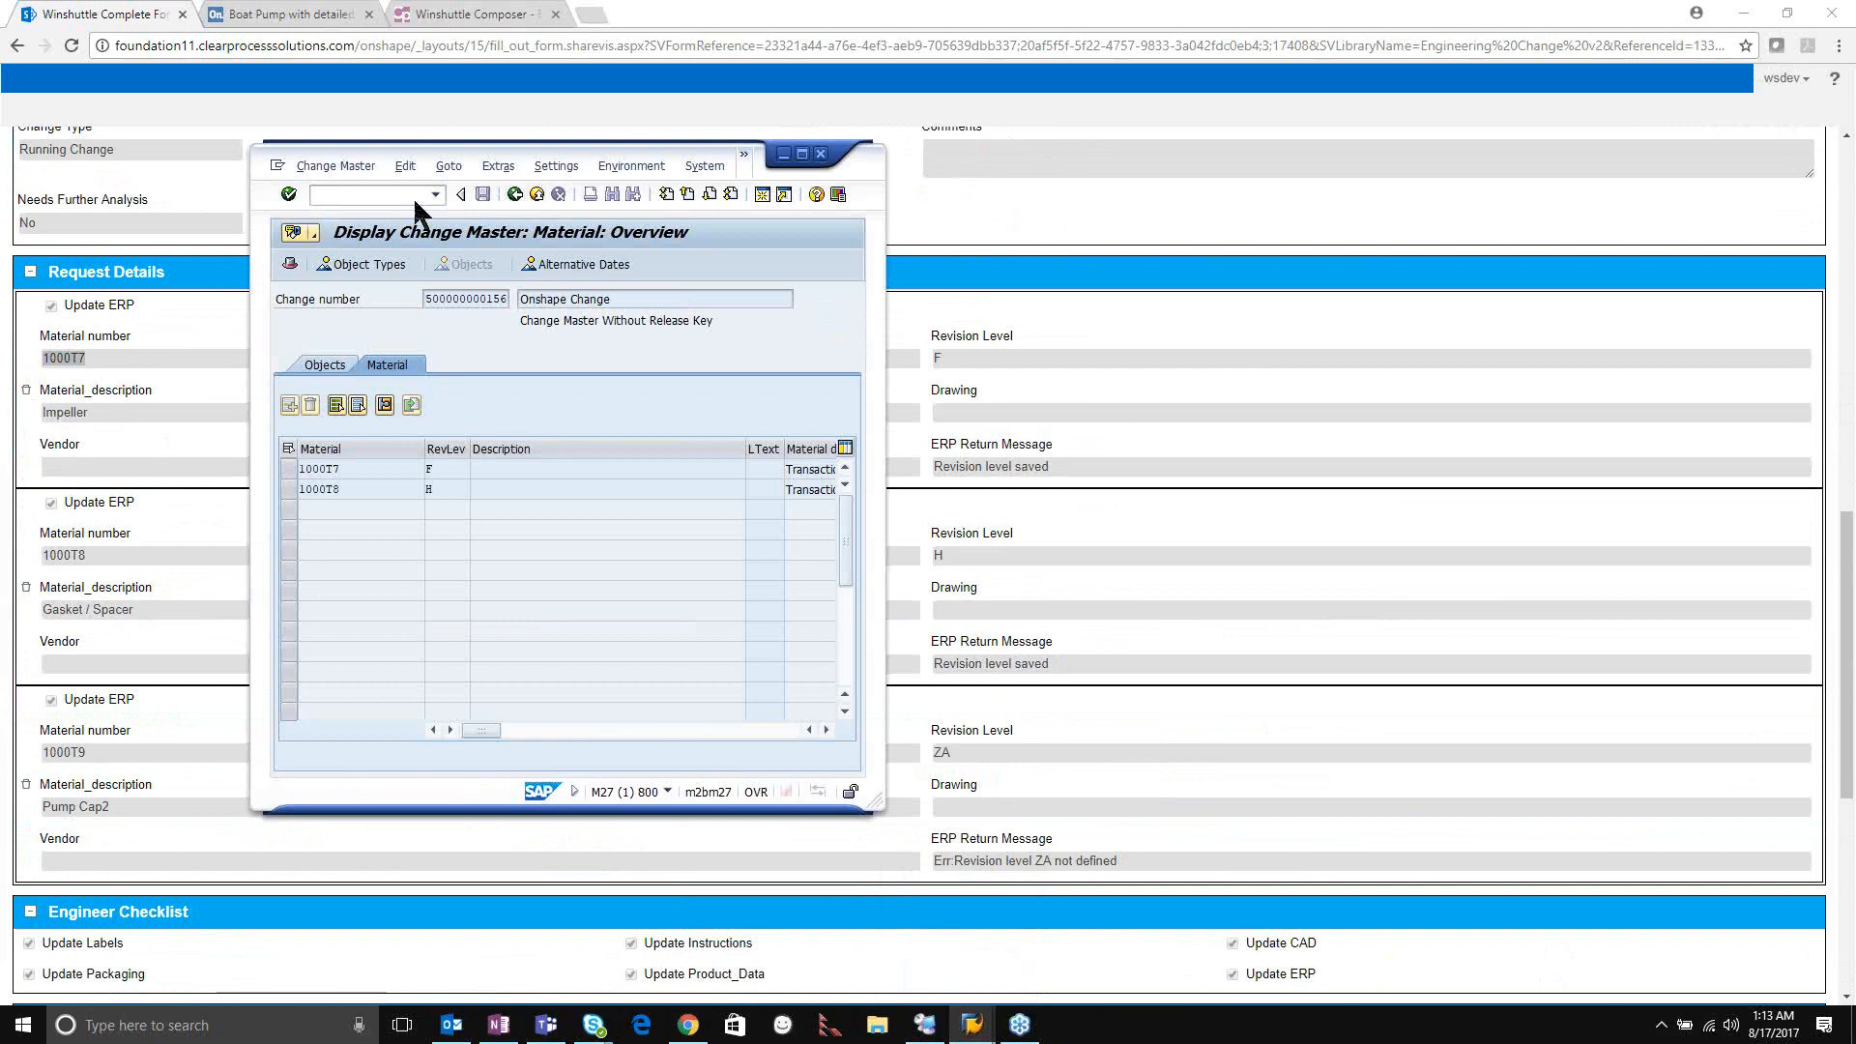
Exit the change master display back to SAP Easy Access and start transaction mm03.
{"action": "left_click", "coordinate": [514, 194]}
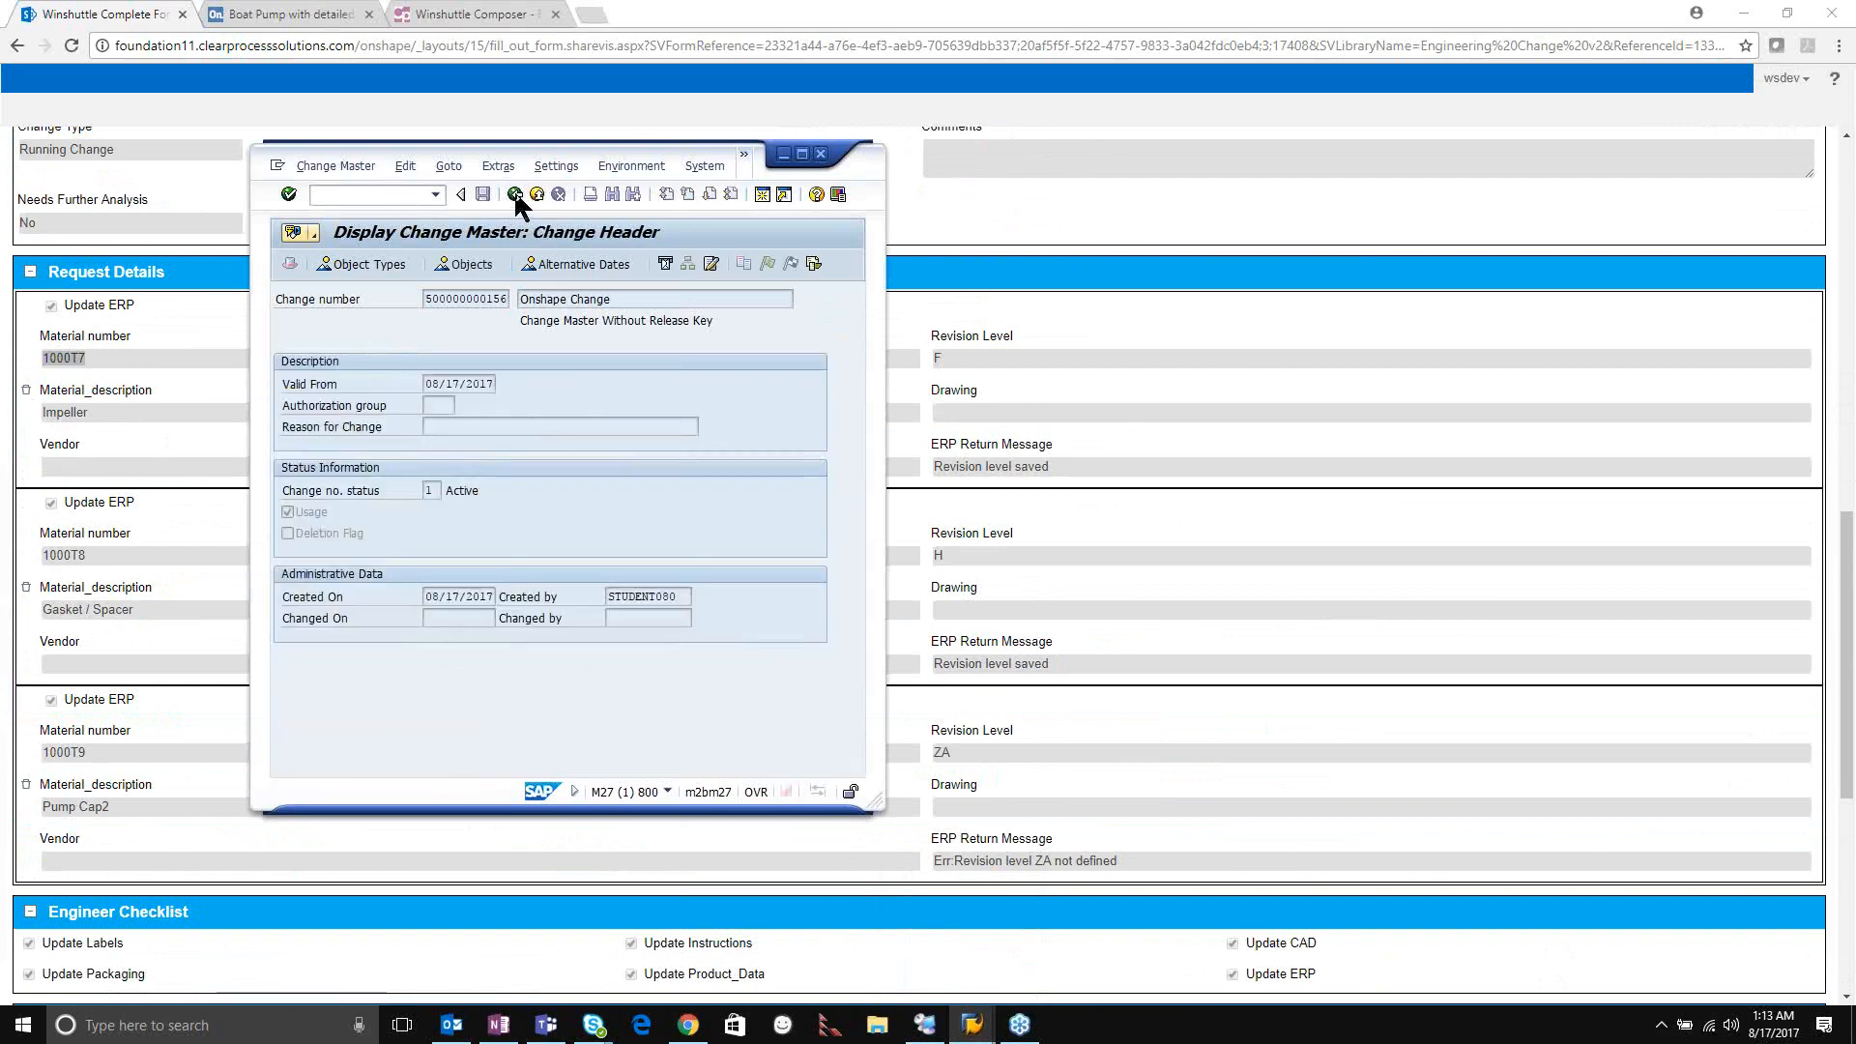
{"action": "left_click", "coordinate": [514, 195]}
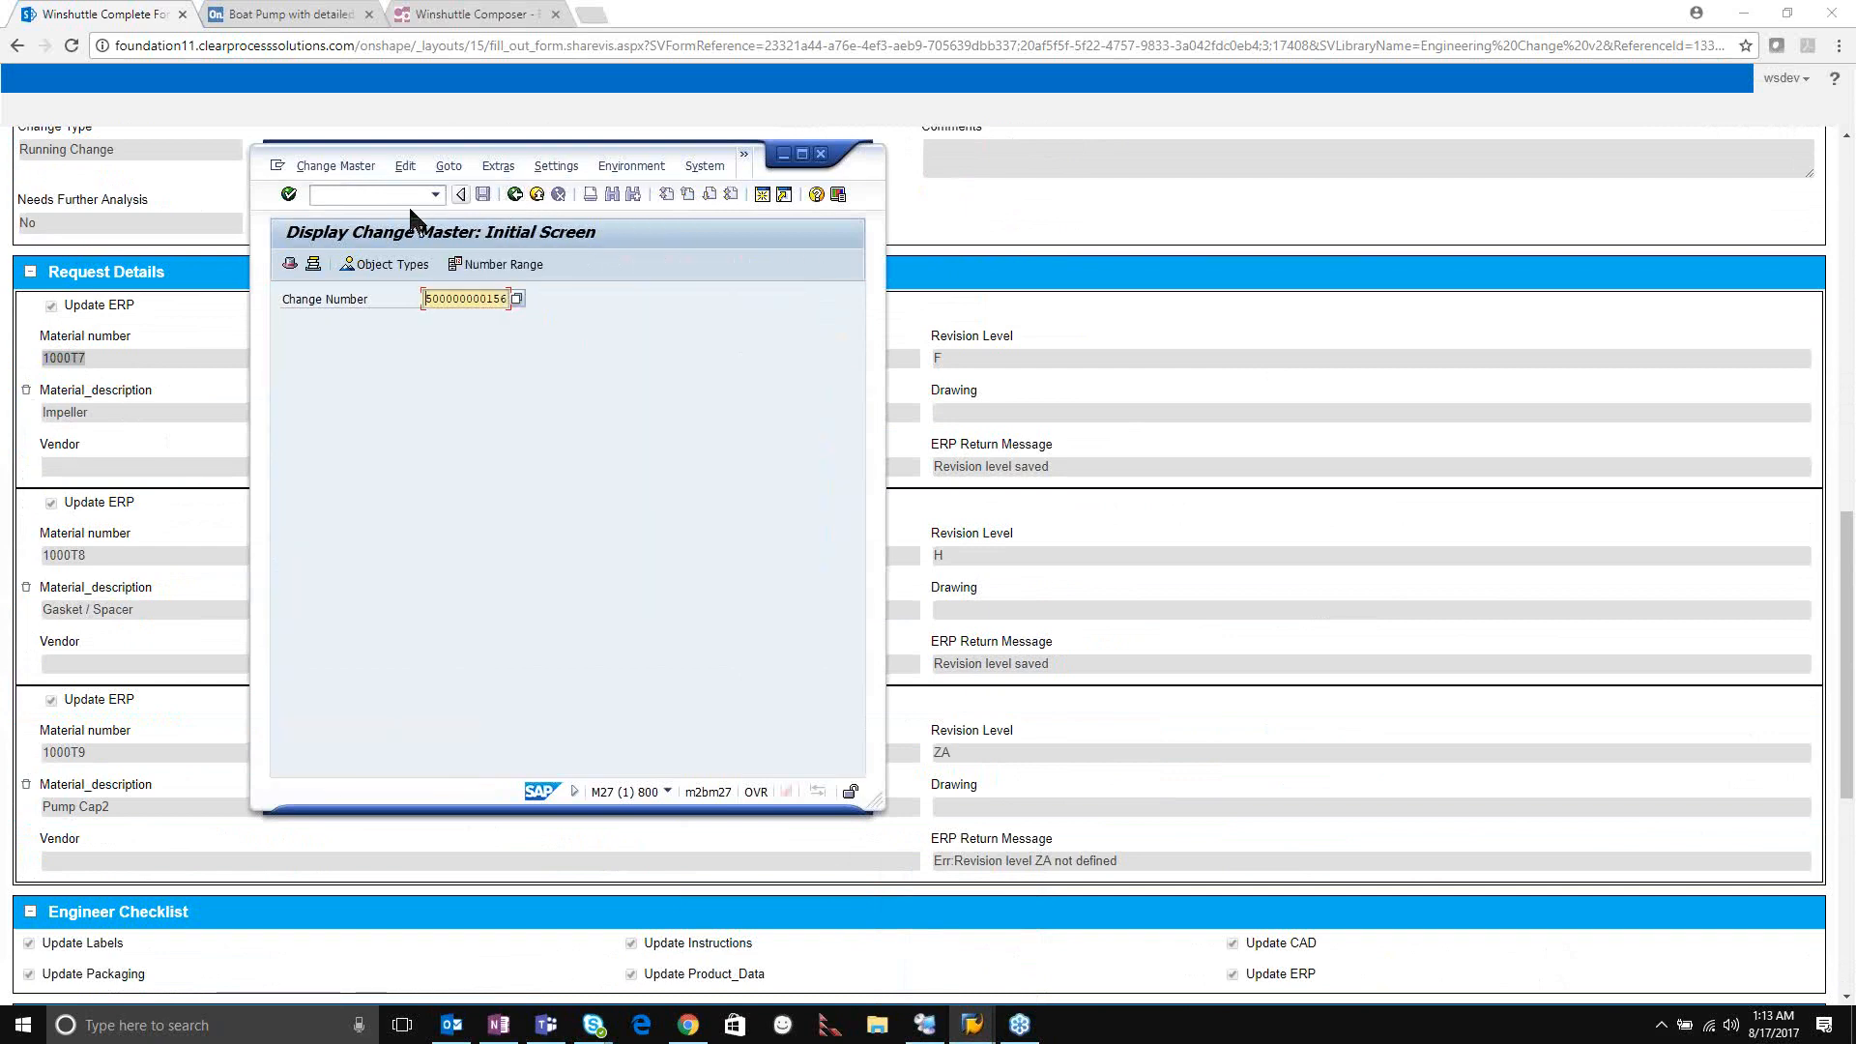
{"action": "left_click", "coordinate": [513, 195]}
{"action": "left_click", "coordinate": [372, 196]}
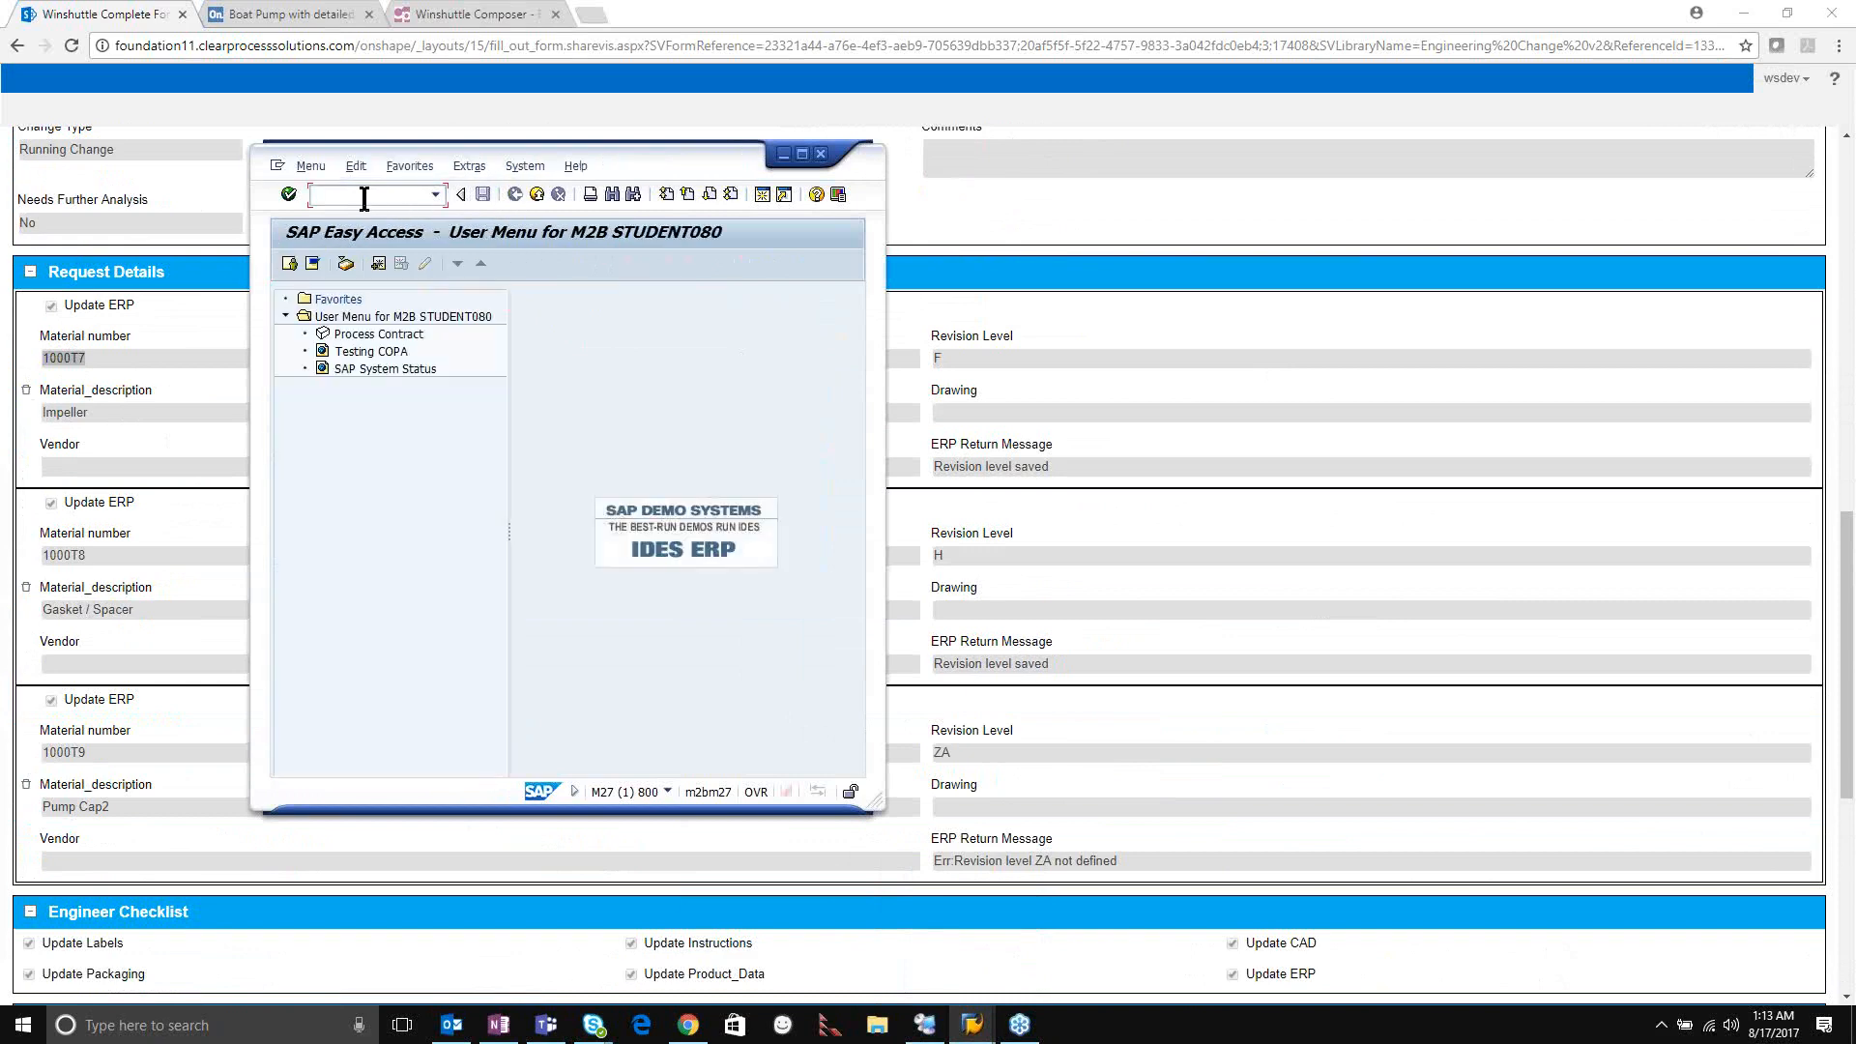
{"action": "type", "text": "mm03"}
{"action": "key", "text": "Return"}
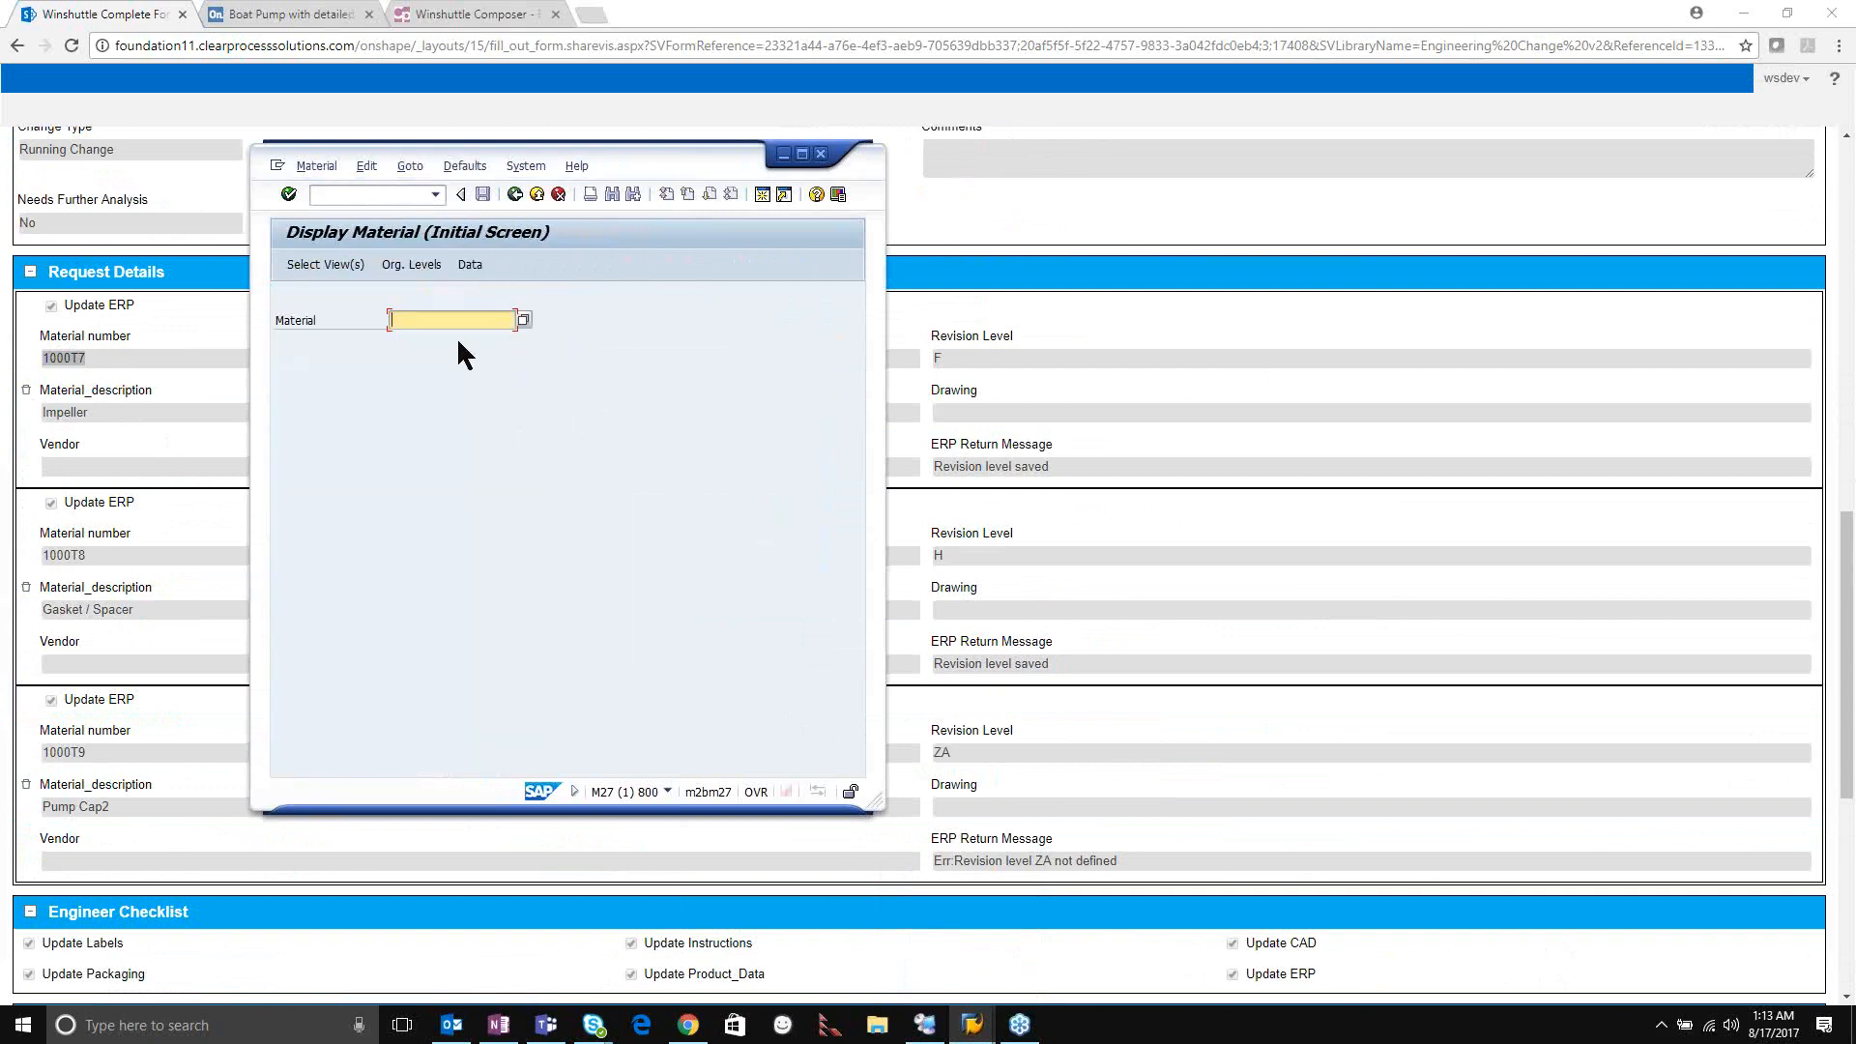
Display the Basic Data 1 view of material 1000T7 to check its revision level.
{"action": "key", "text": "ctrl+v"}
{"action": "key", "text": "Return"}
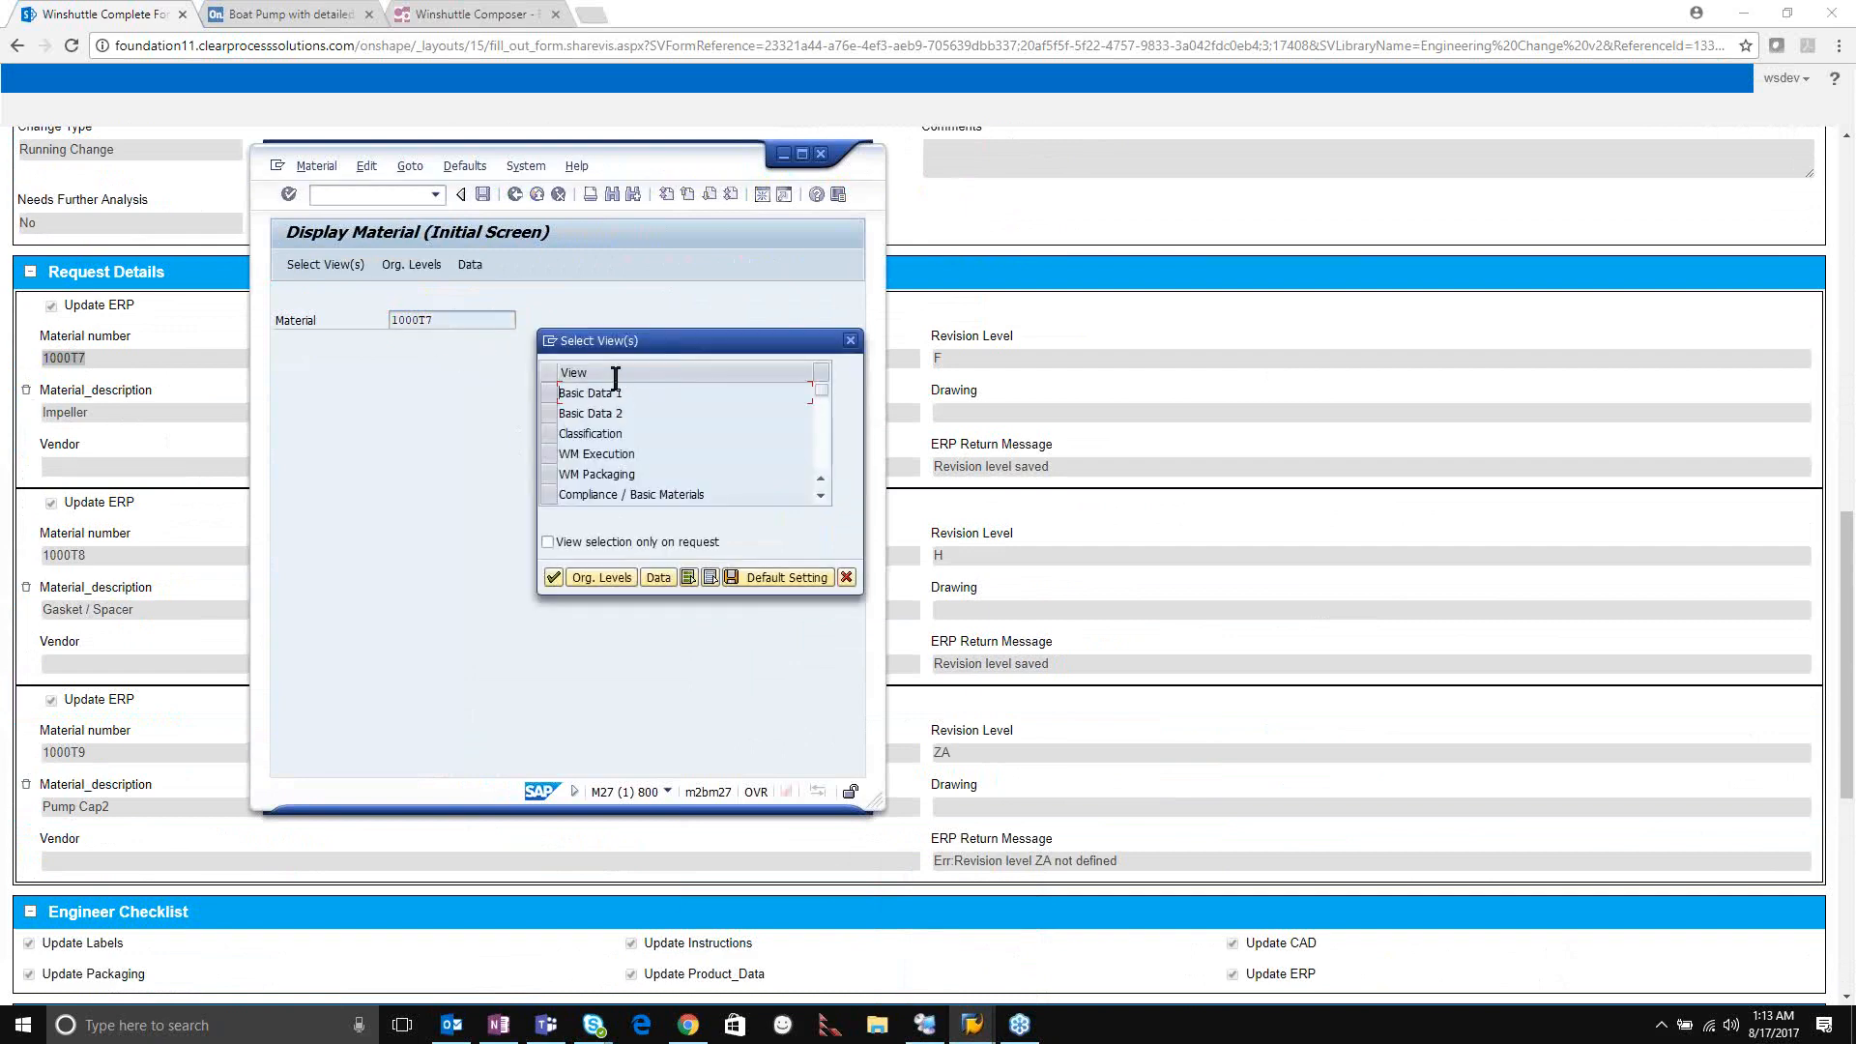
{"action": "left_click", "coordinate": [551, 394]}
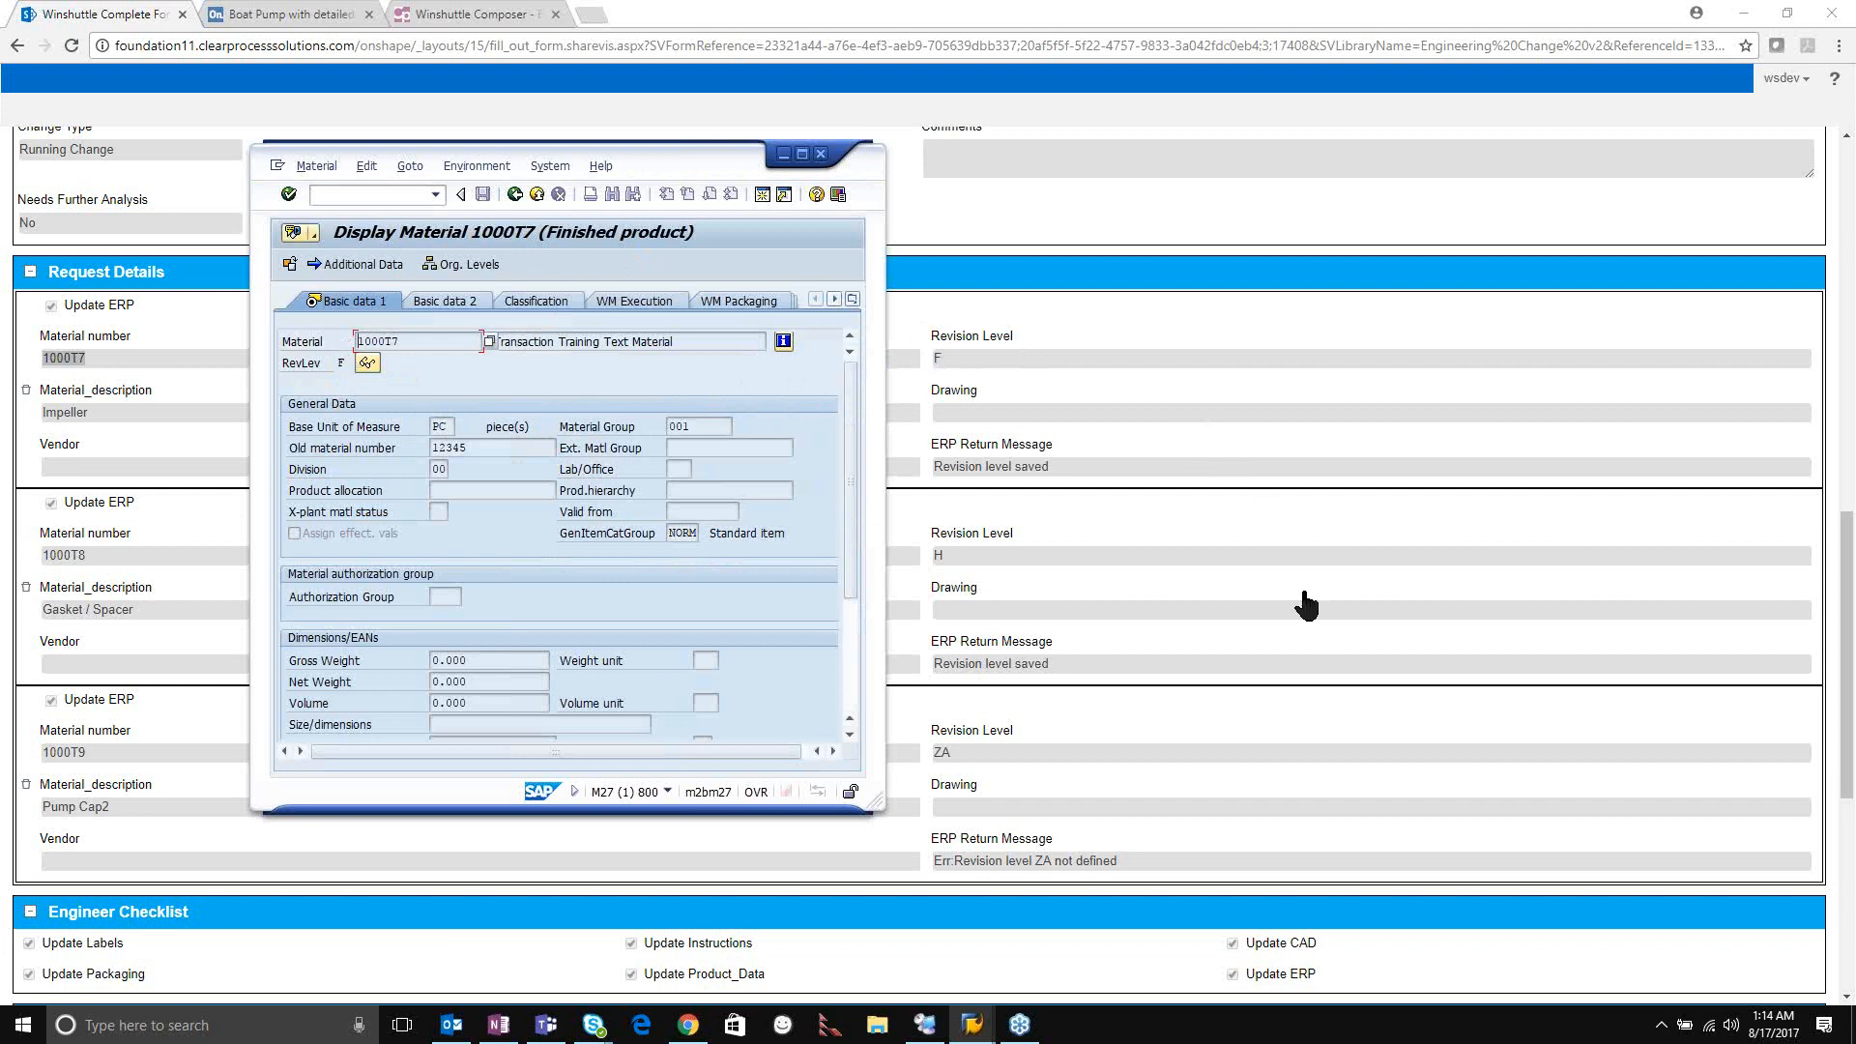
Return to the change request form, recheck the material revisions, and approve the Confirm Receipt of ECN task.
{"action": "left_click", "coordinate": [1314, 816]}
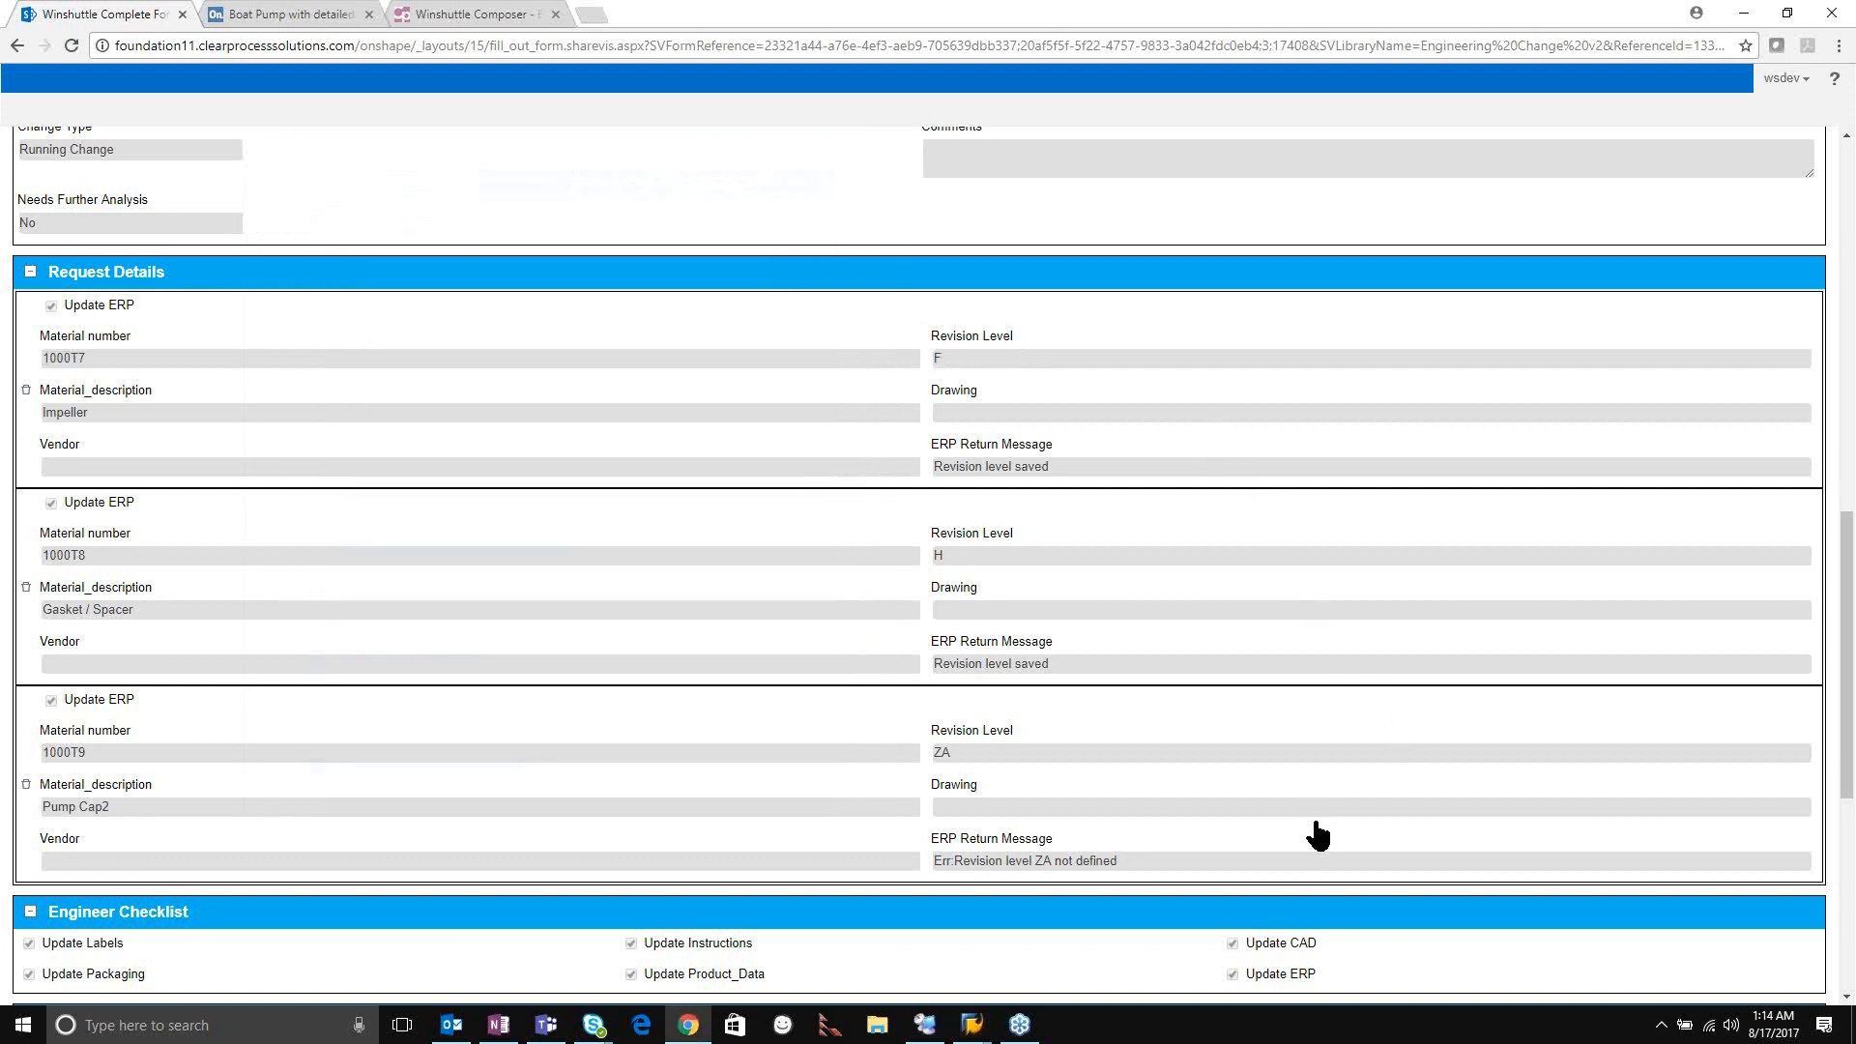
{"action": "scroll", "coordinate": [1272, 468], "scroll_direction": "down", "scroll_amount": 1}
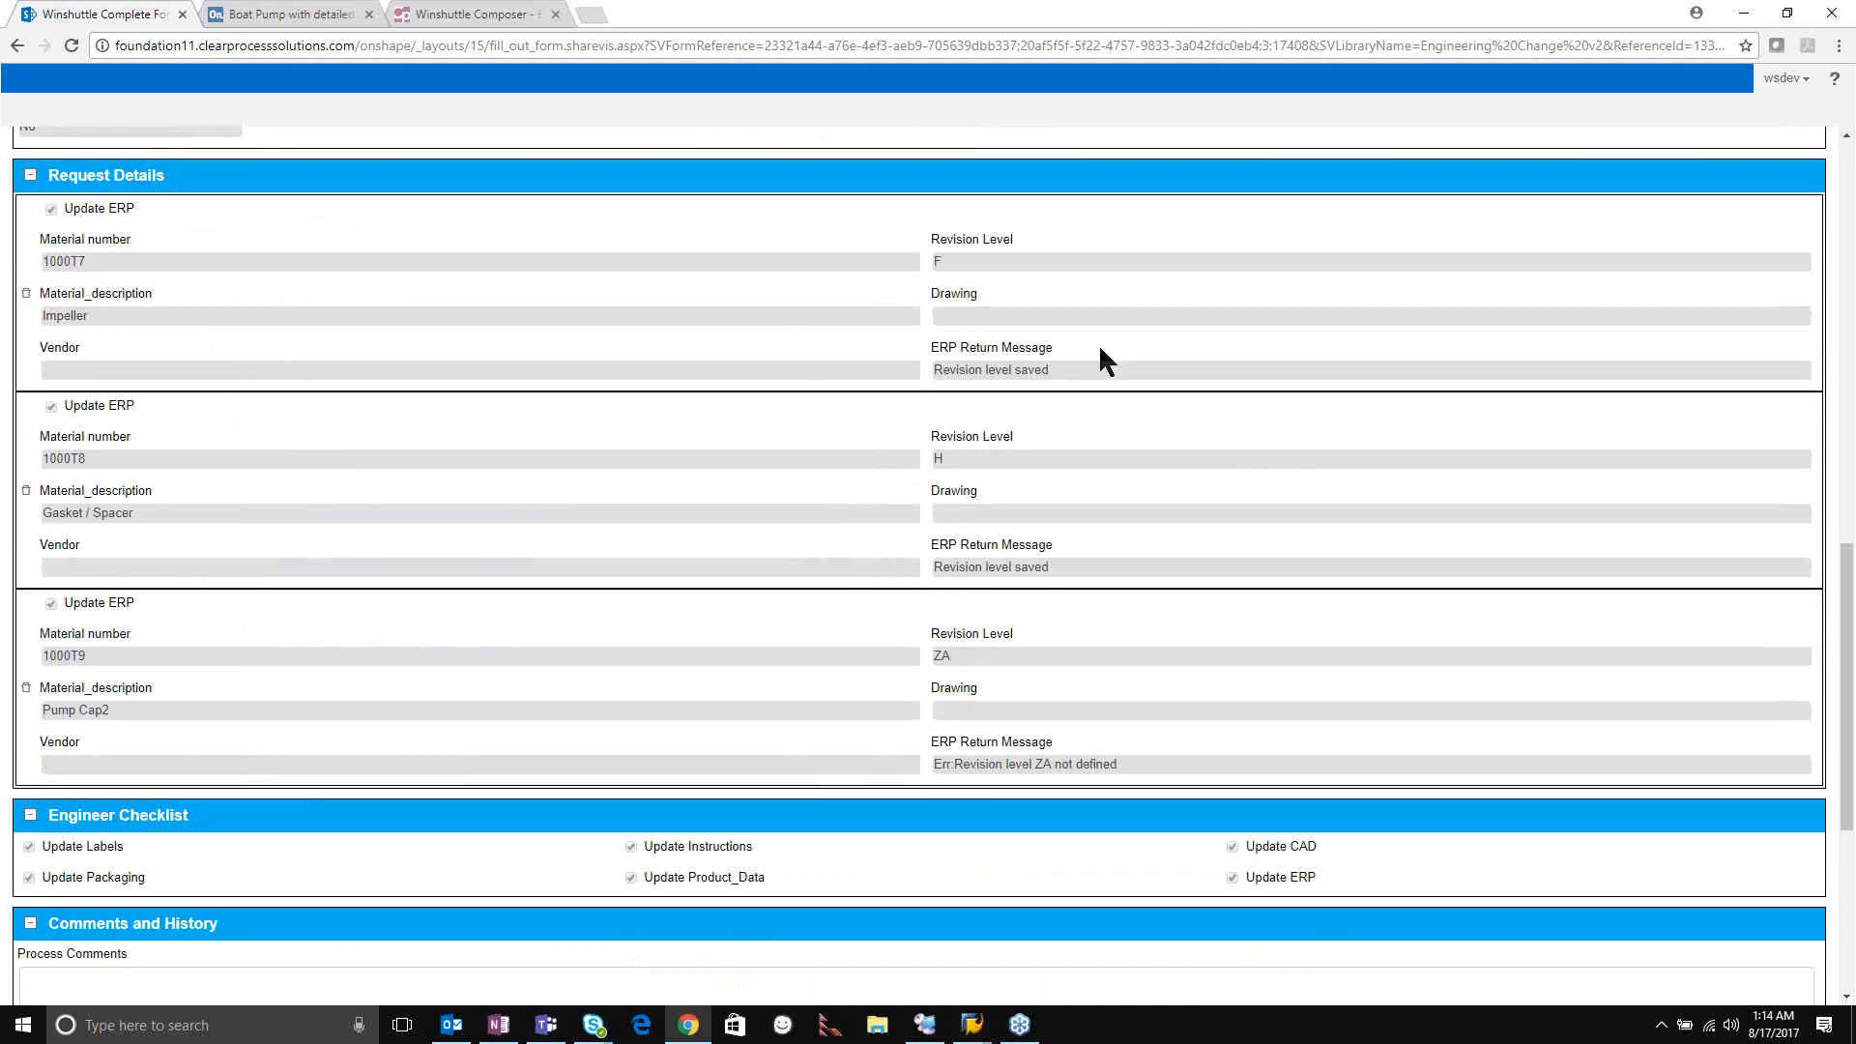
{"action": "scroll", "coordinate": [1100, 357], "scroll_direction": "up", "scroll_amount": 1}
{"action": "scroll", "coordinate": [1102, 362], "scroll_direction": "up", "scroll_amount": 1}
{"action": "scroll", "coordinate": [920, 463], "scroll_direction": "down", "scroll_amount": 4}
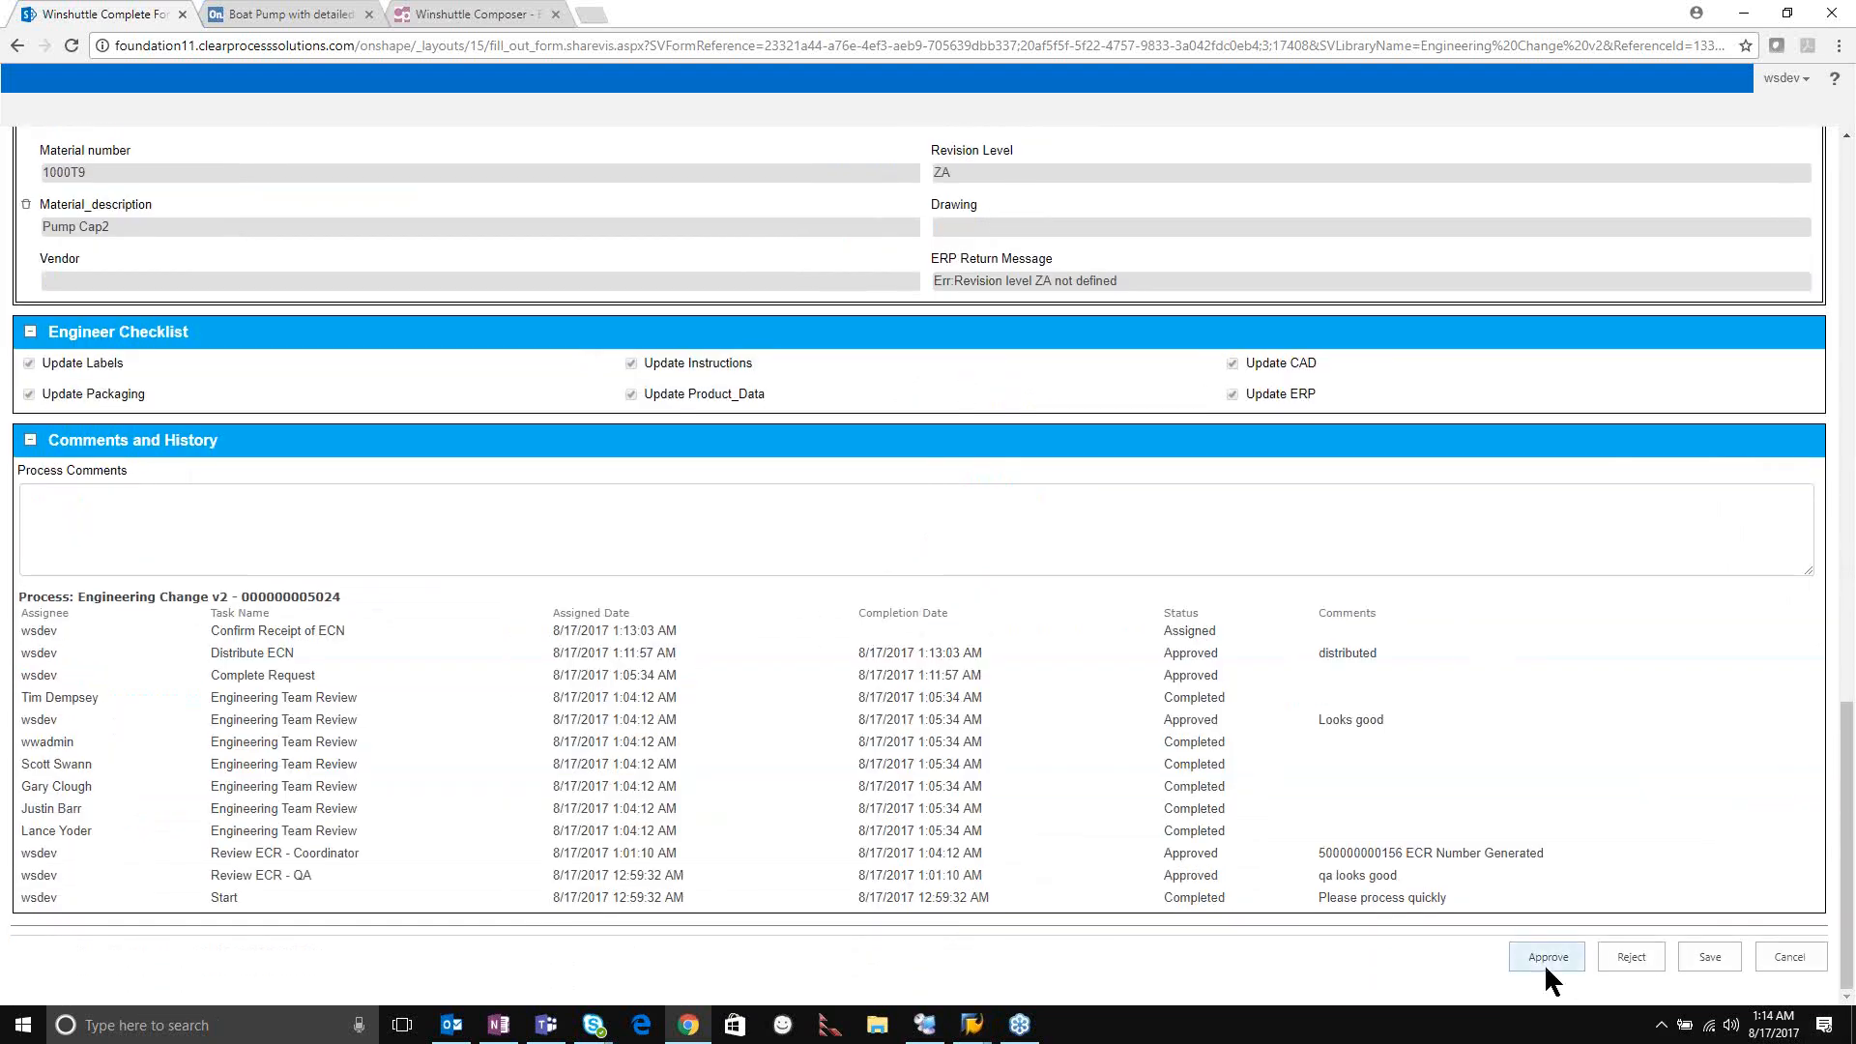
{"action": "left_click", "coordinate": [1548, 958]}
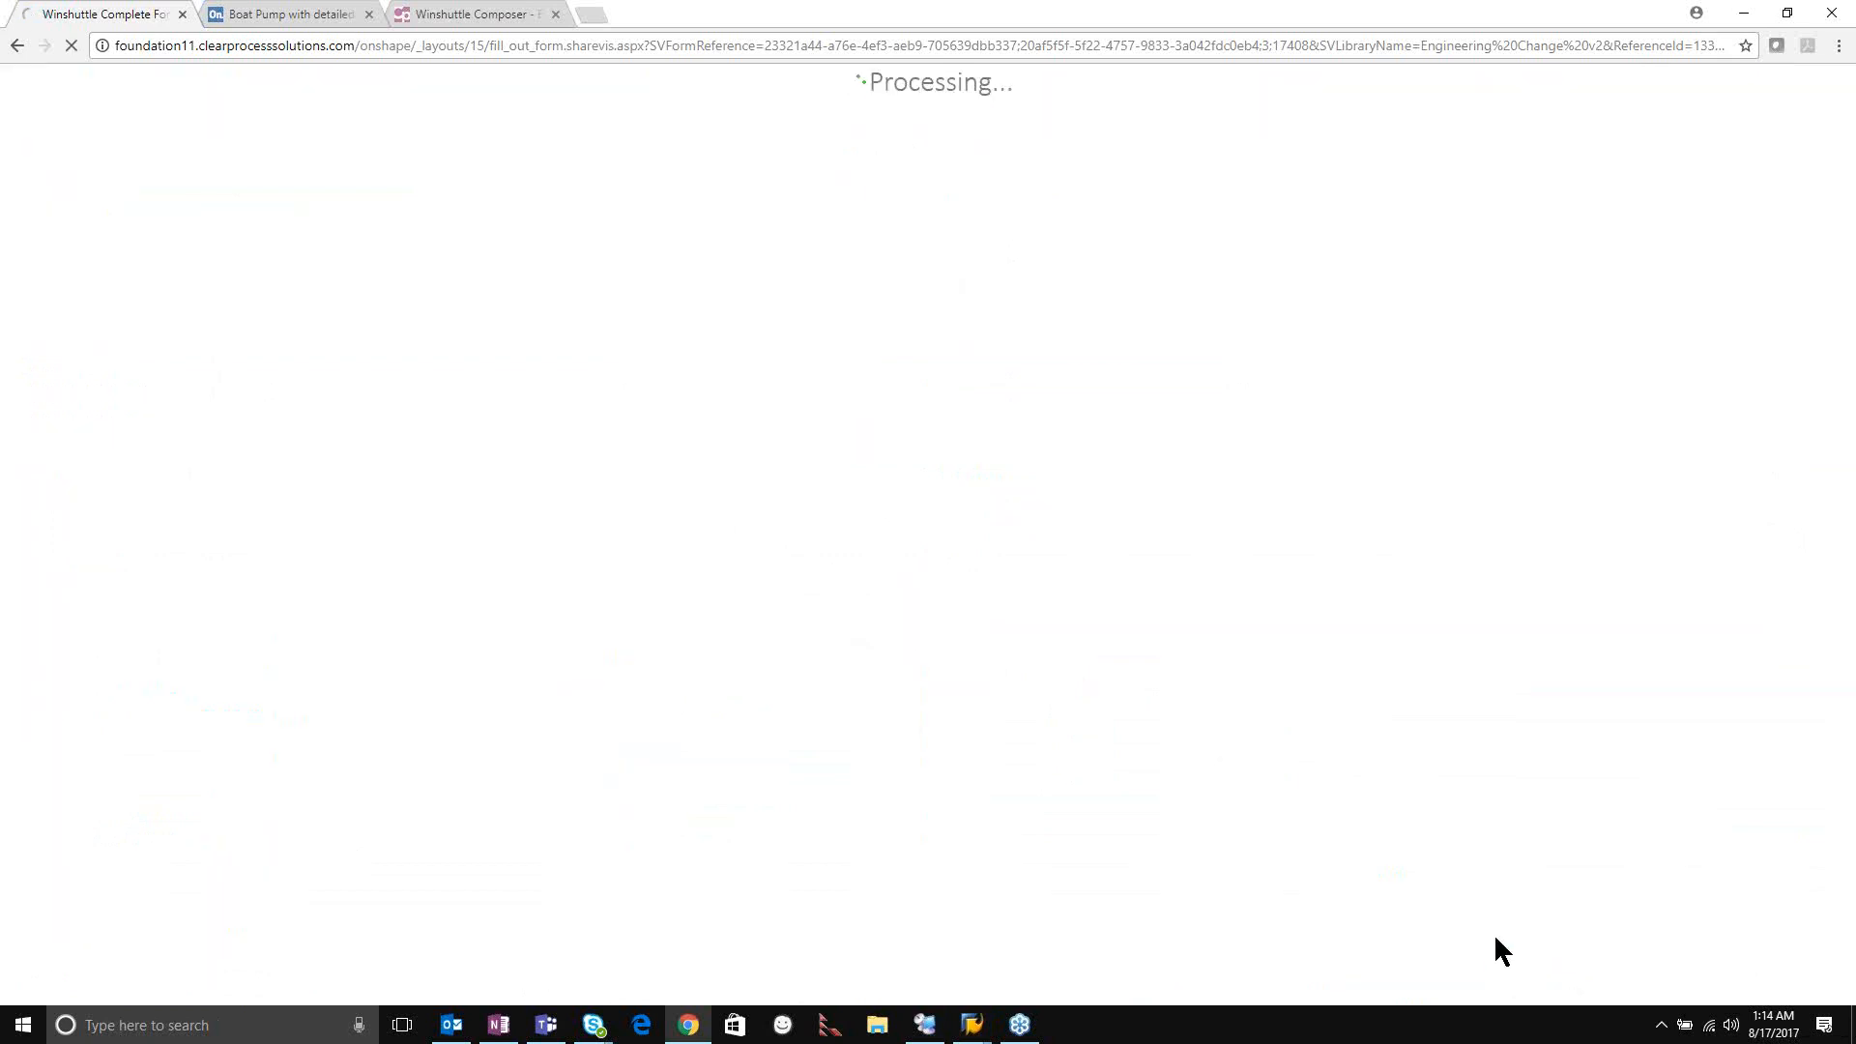